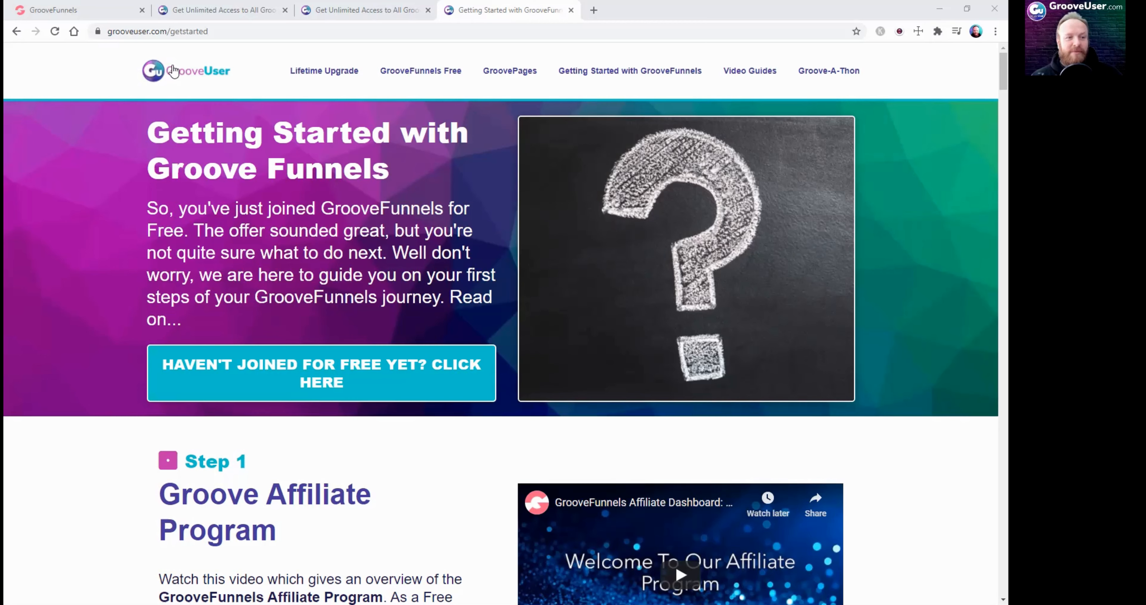
Switch to the Floralife page editor, select the welcome text container and view its design settings with Expert mode off
click(110, 11)
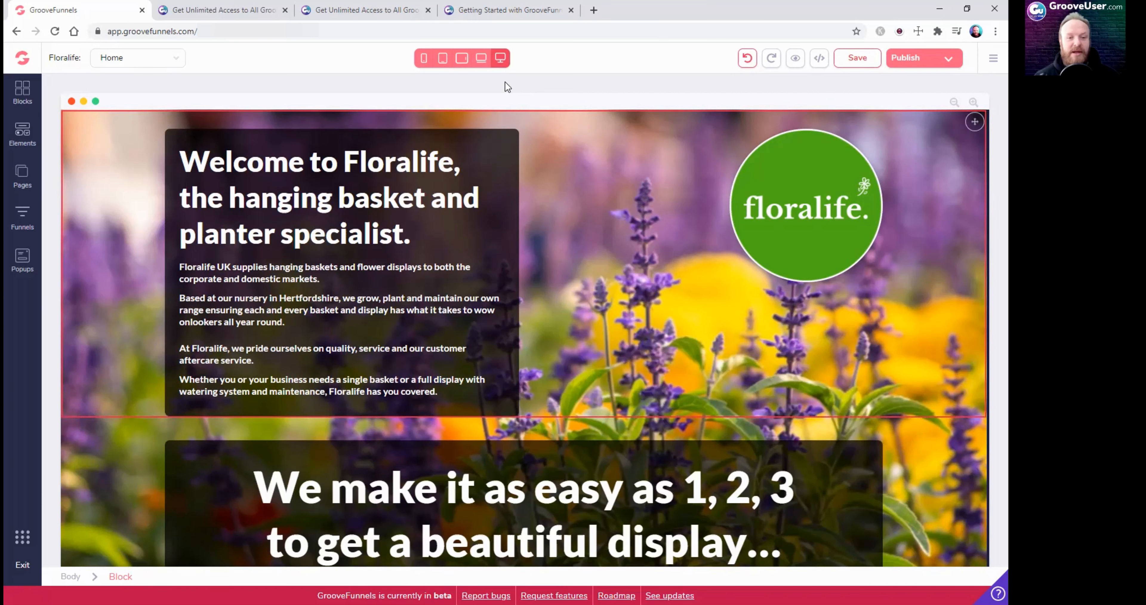
click(511, 177)
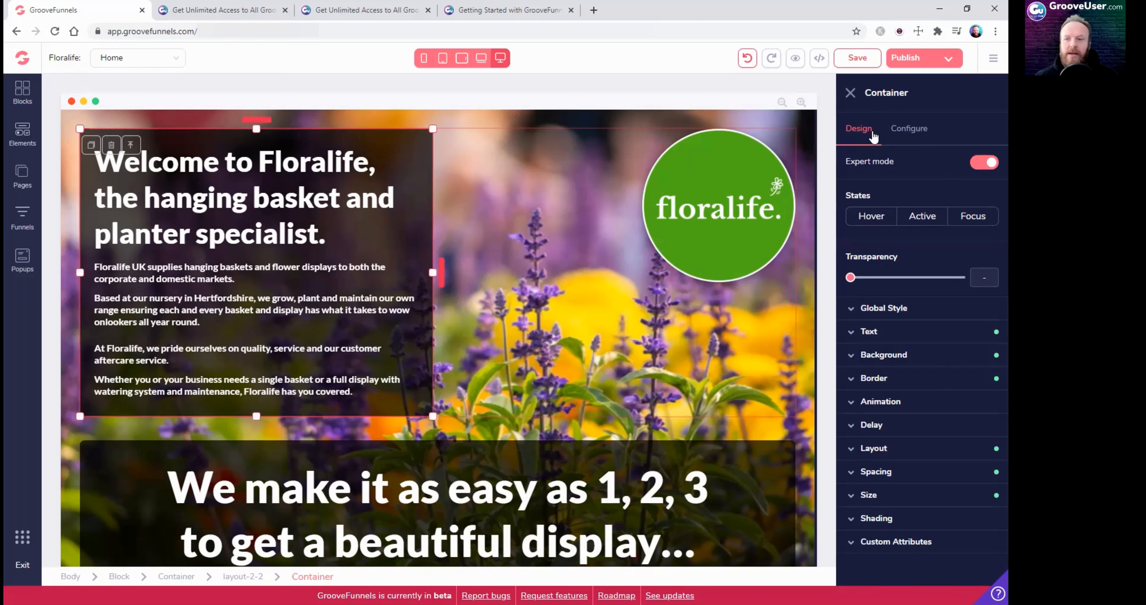
click(984, 165)
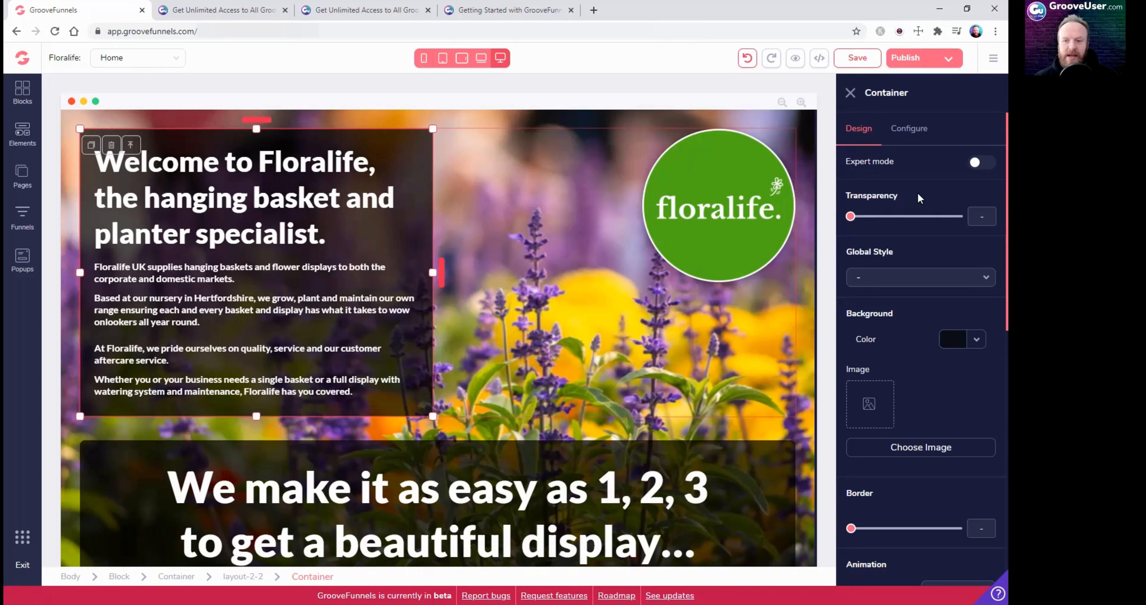
scroll(911, 272, down, 10)
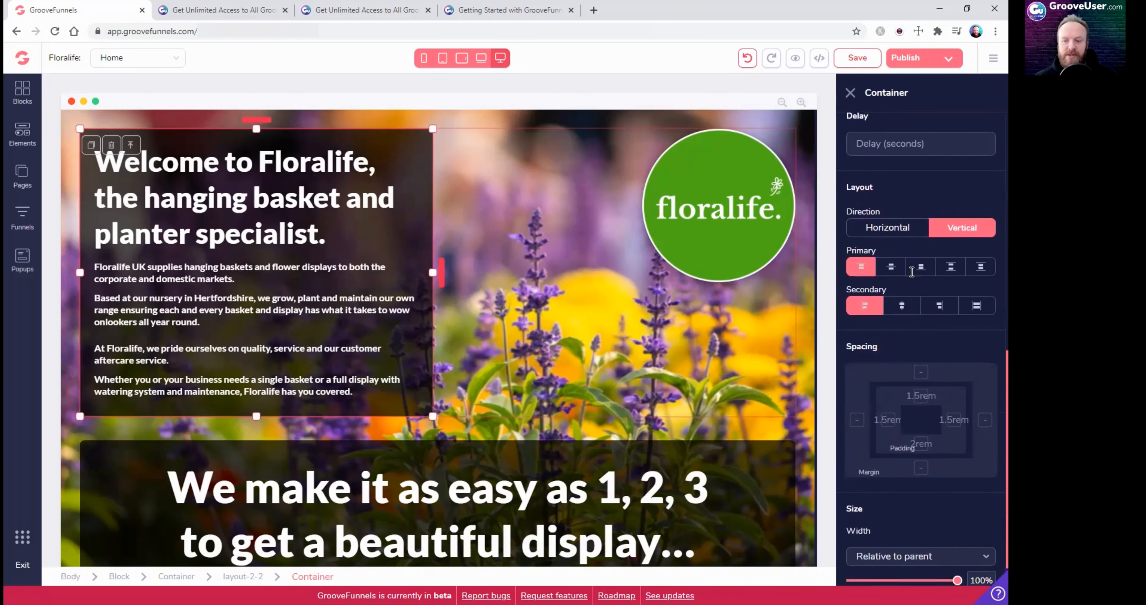
scroll(912, 271, down, 2)
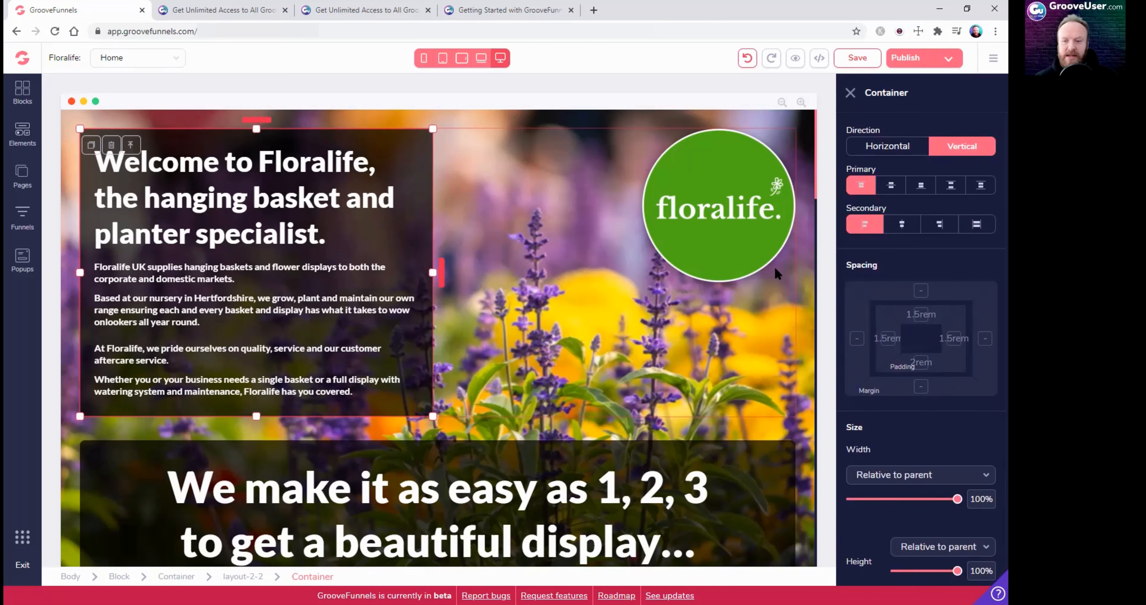
Review the round Floralife logo's basic design settings and turn Expert mode on
click(755, 250)
scroll(884, 423, up, 10)
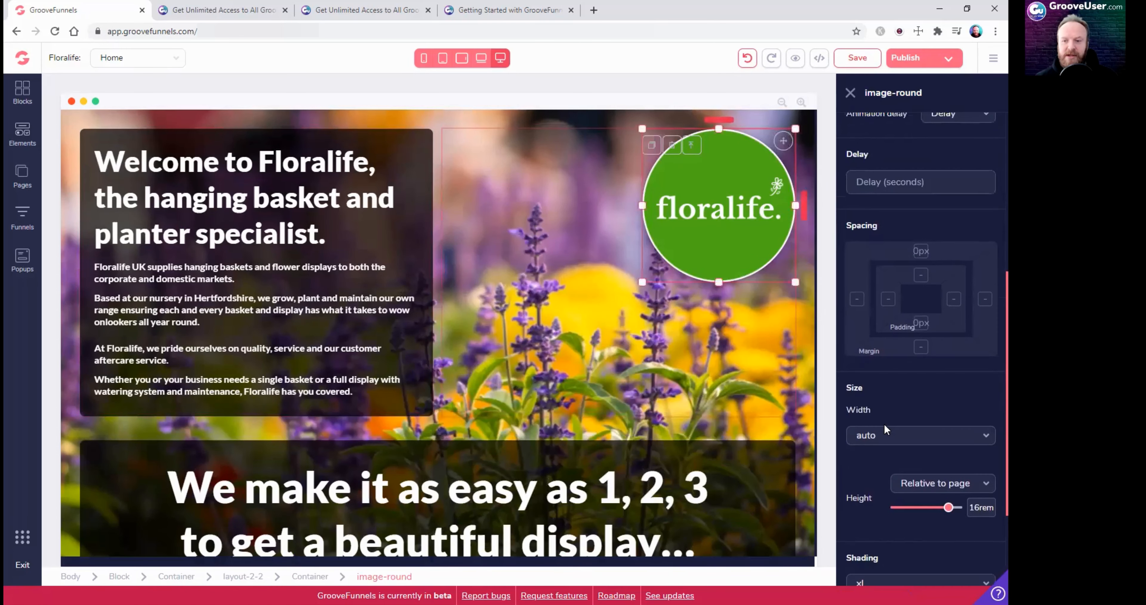
scroll(884, 423, up, 1)
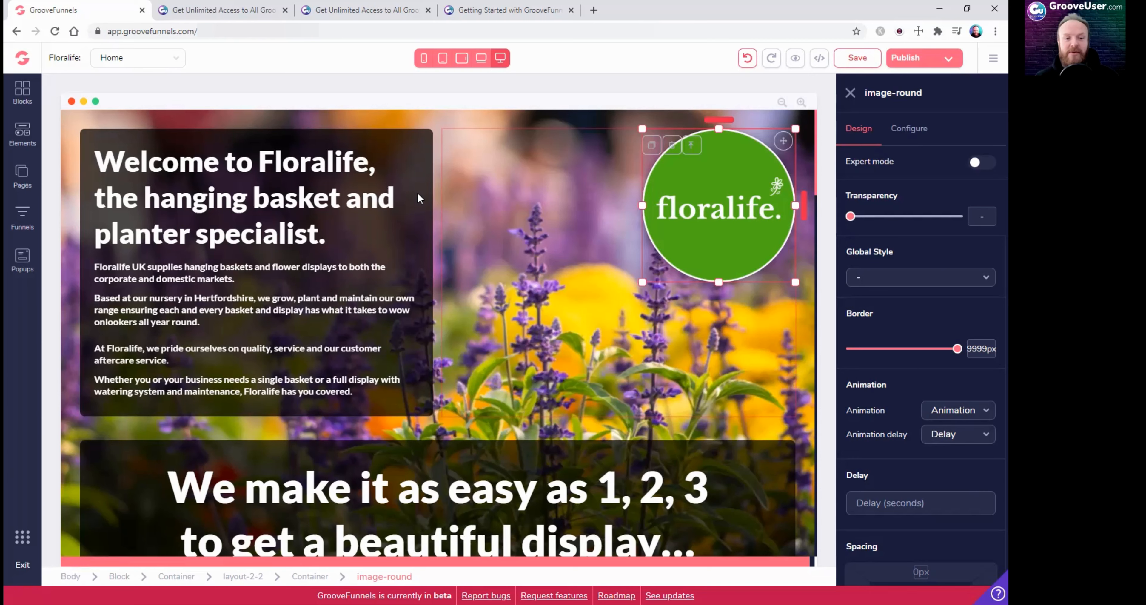
click(976, 163)
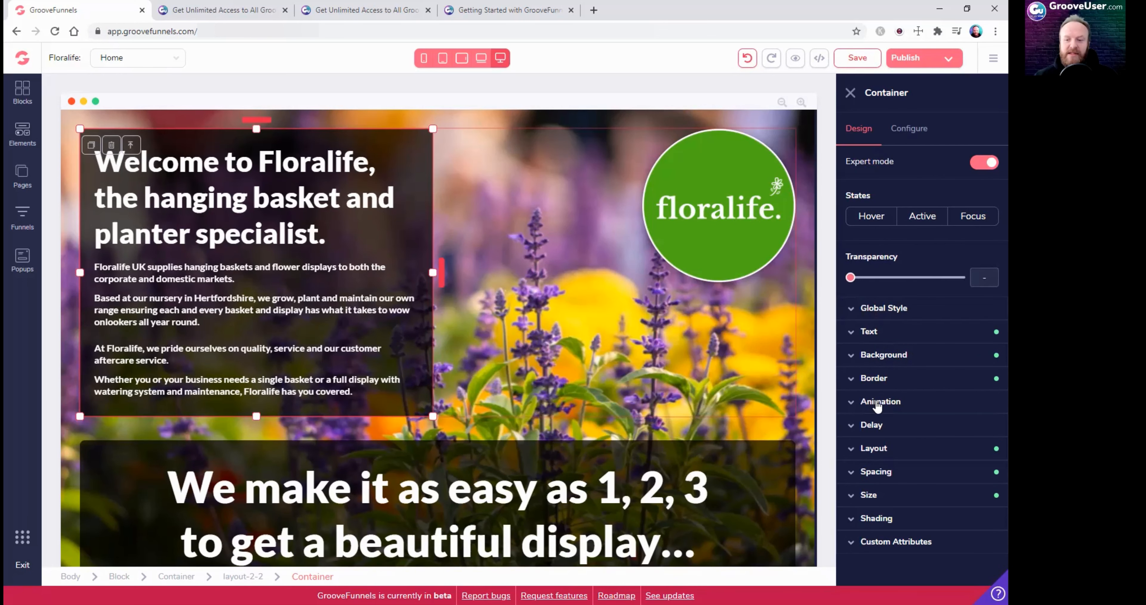
Look into the welcome container's Global Style and Text design options, collapsing each section again
click(851, 310)
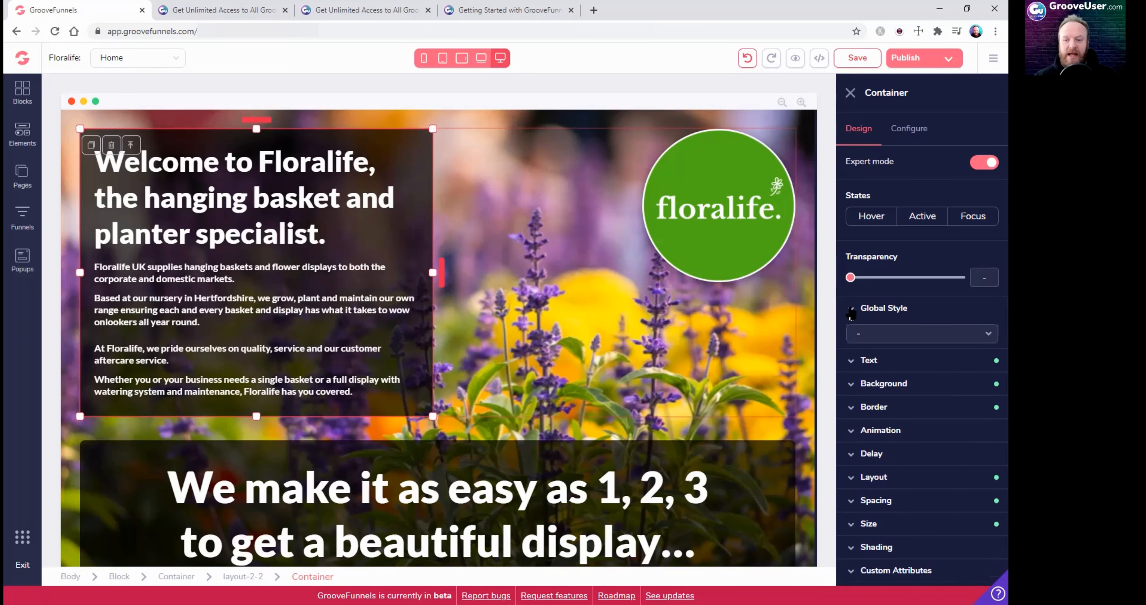
click(850, 310)
click(852, 335)
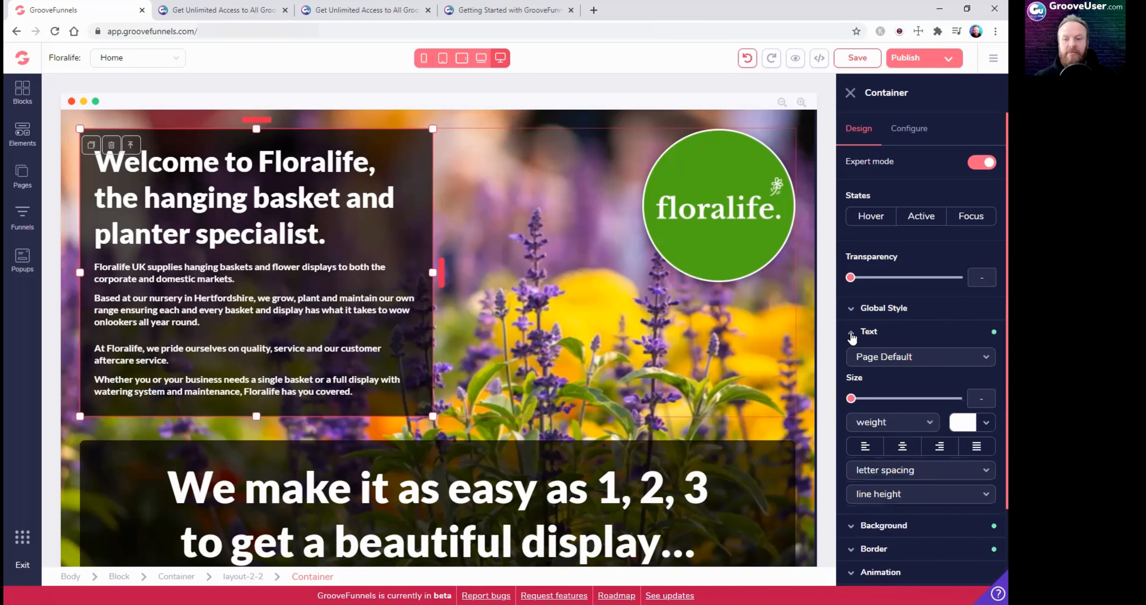
click(852, 336)
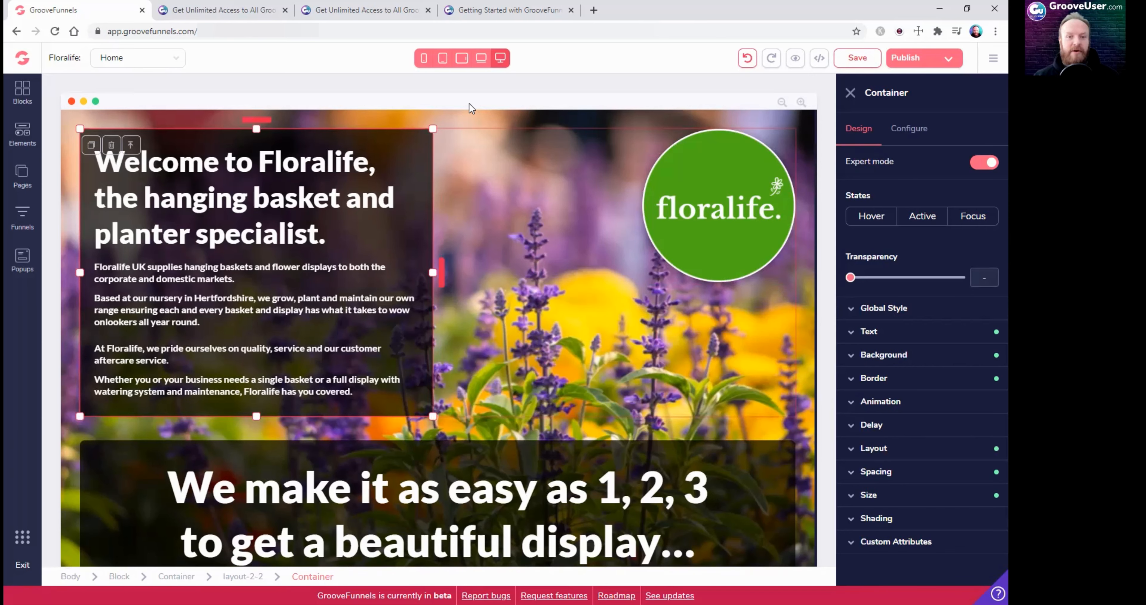
Undo the last page change and compare the design options of the hero block, welcome container and round logo
click(500, 119)
key(ctrl+z)
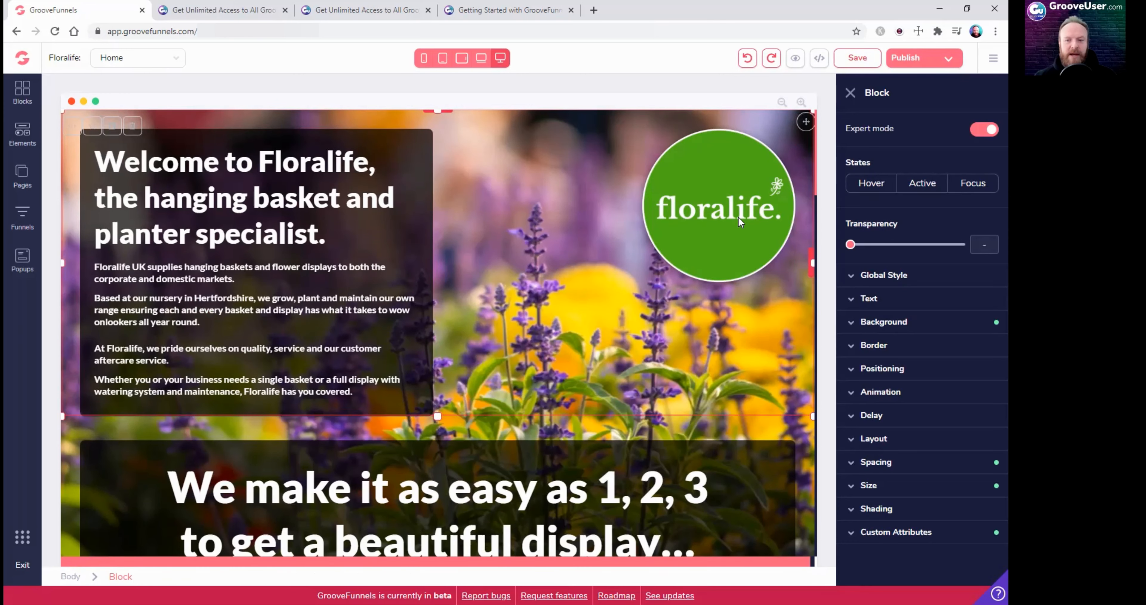
click(662, 218)
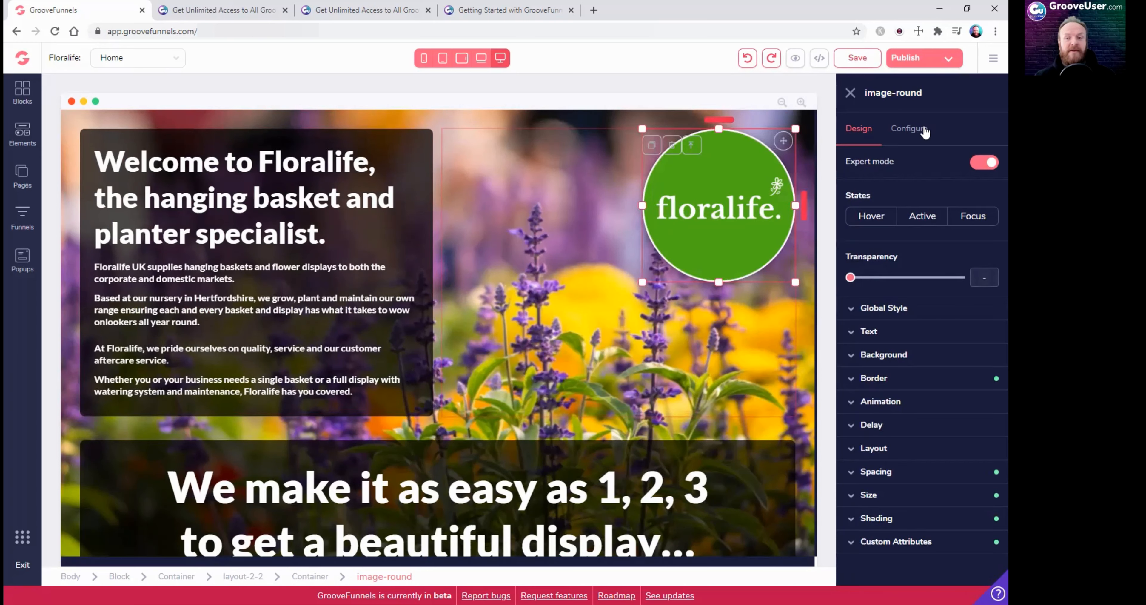
click(511, 122)
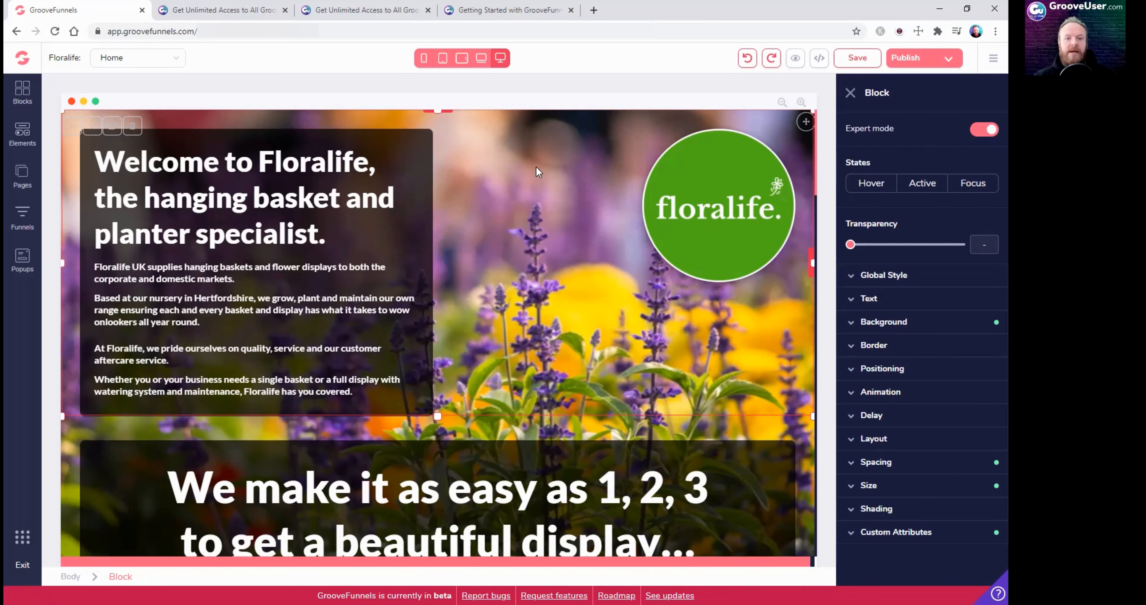
click(420, 139)
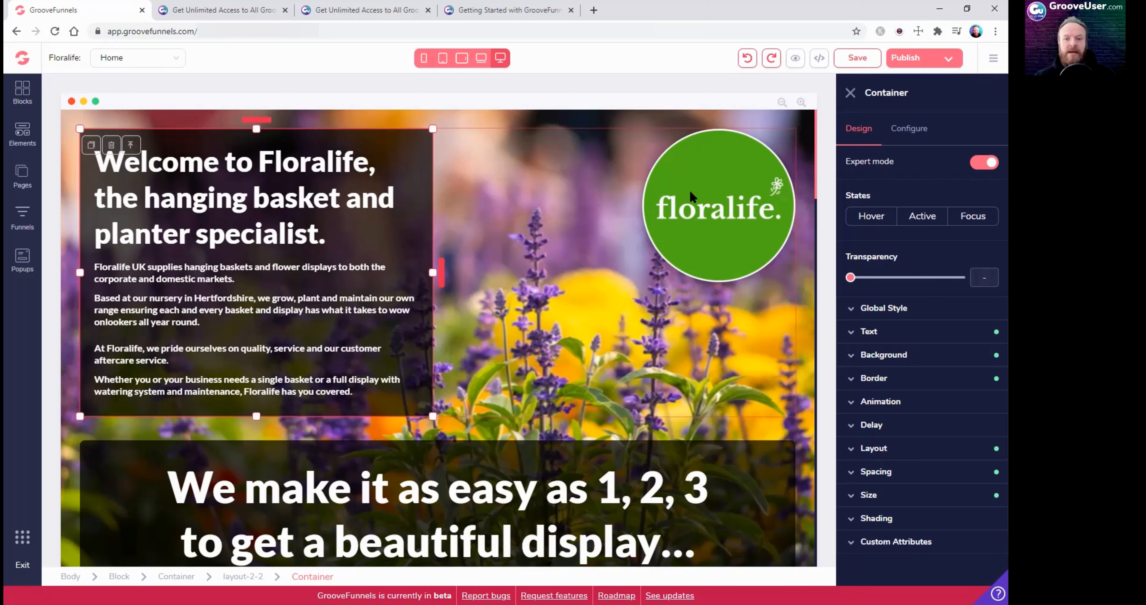
click(729, 144)
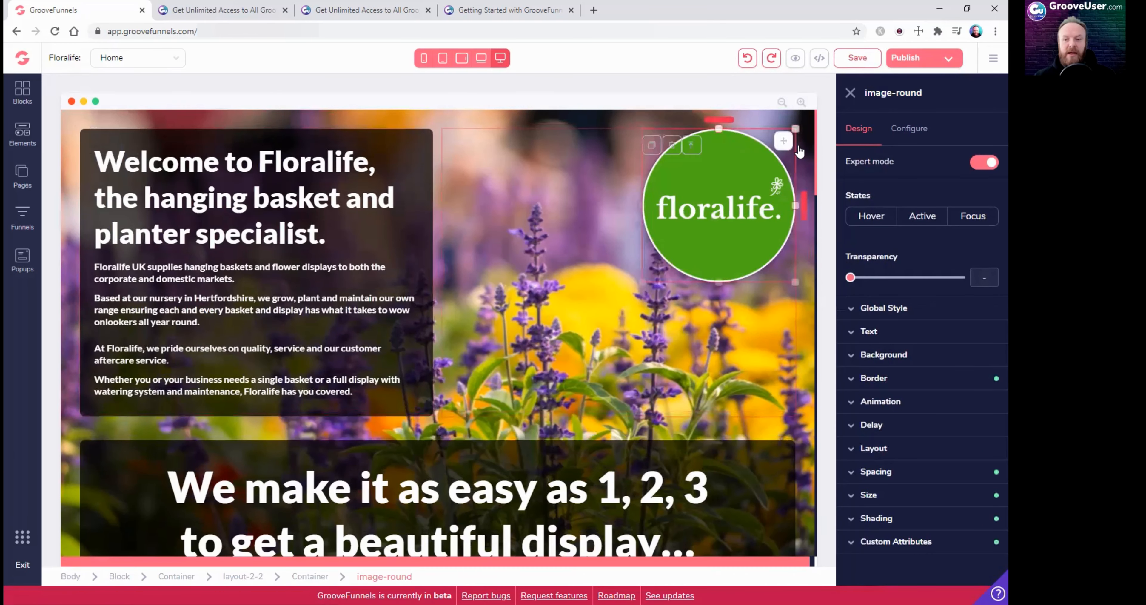
Examine the round logo's configuration settings, including the available Link To destinations, without choosing one
click(911, 130)
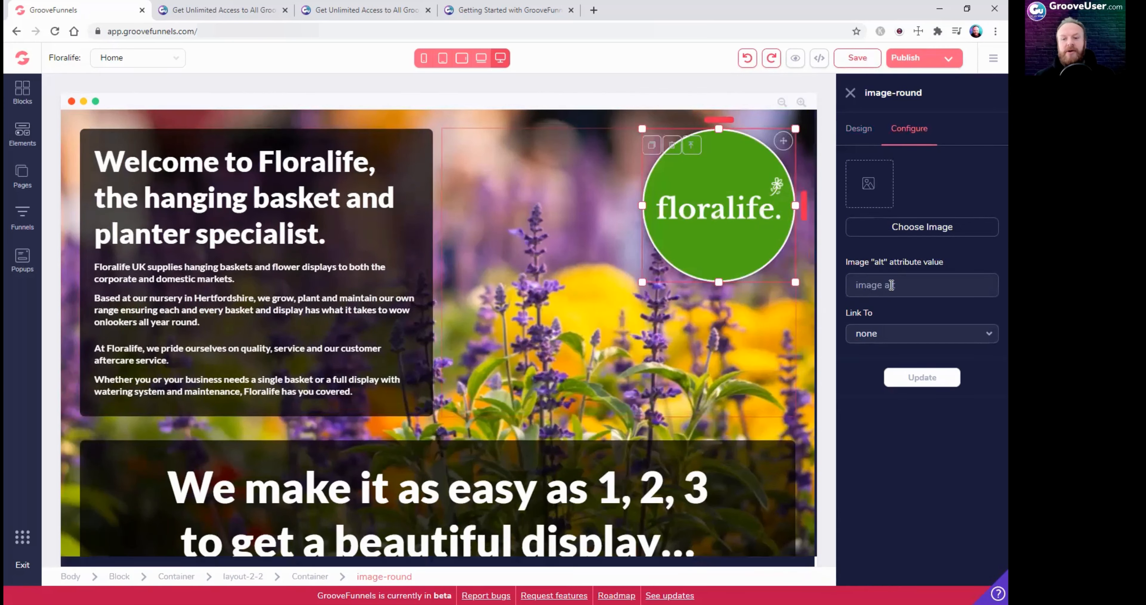
click(915, 335)
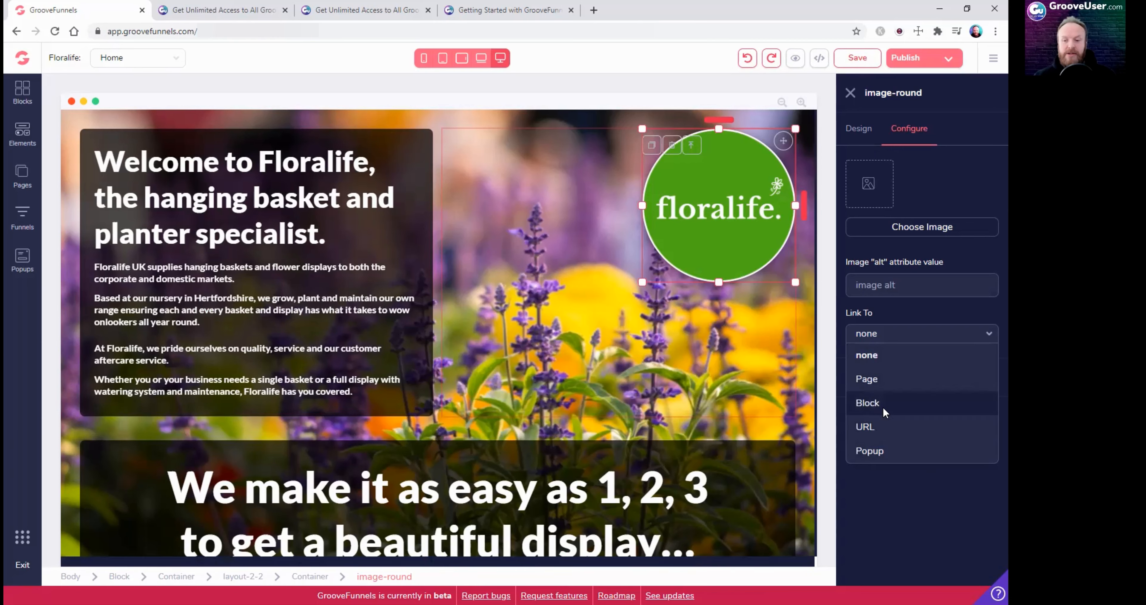
scroll(618, 342, down, 5)
scroll(618, 343, up, 5)
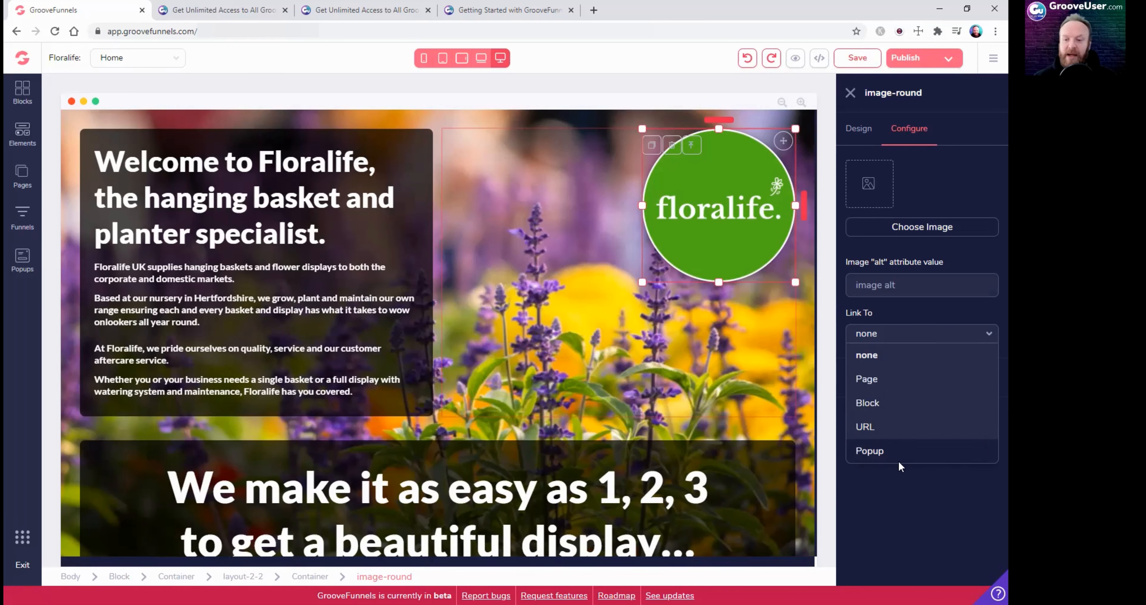
click(919, 206)
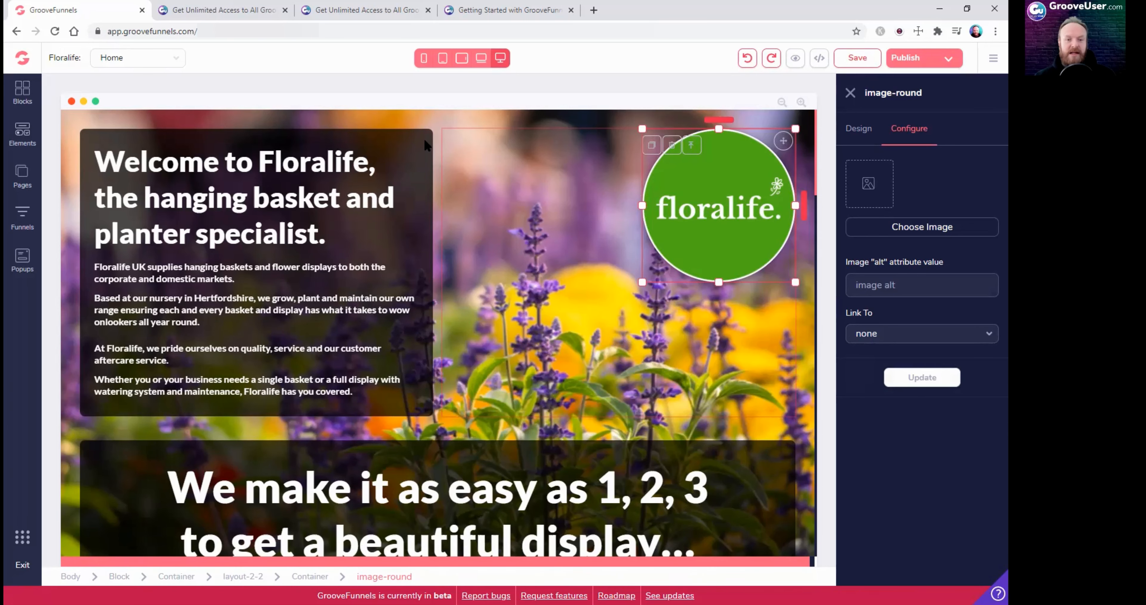
Try an Extra large gutter width on the welcome container and undo the change
click(424, 144)
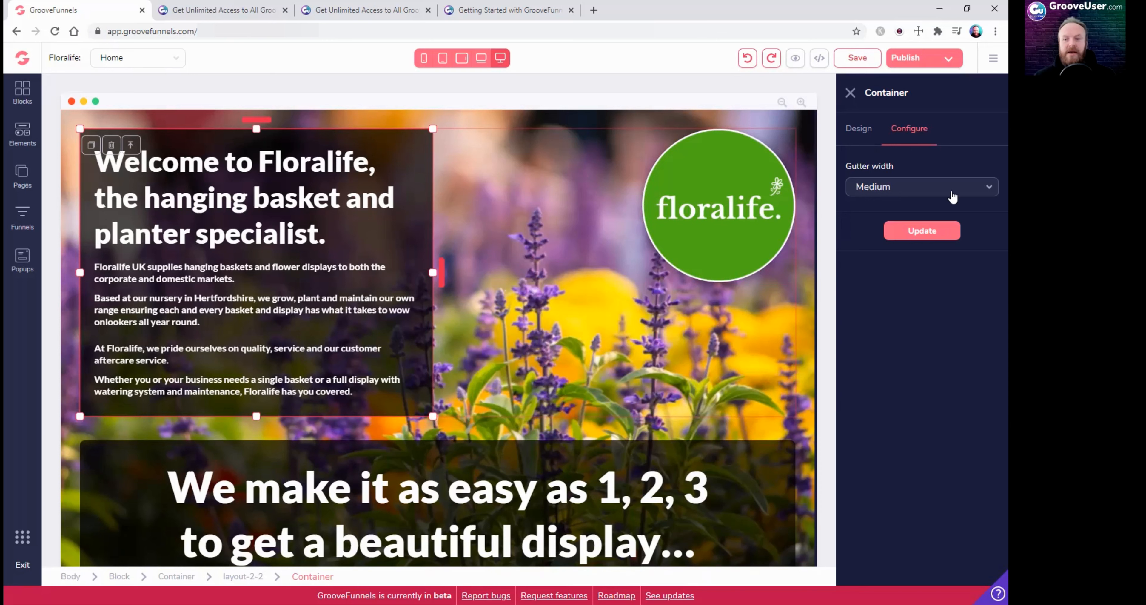
click(921, 188)
click(900, 303)
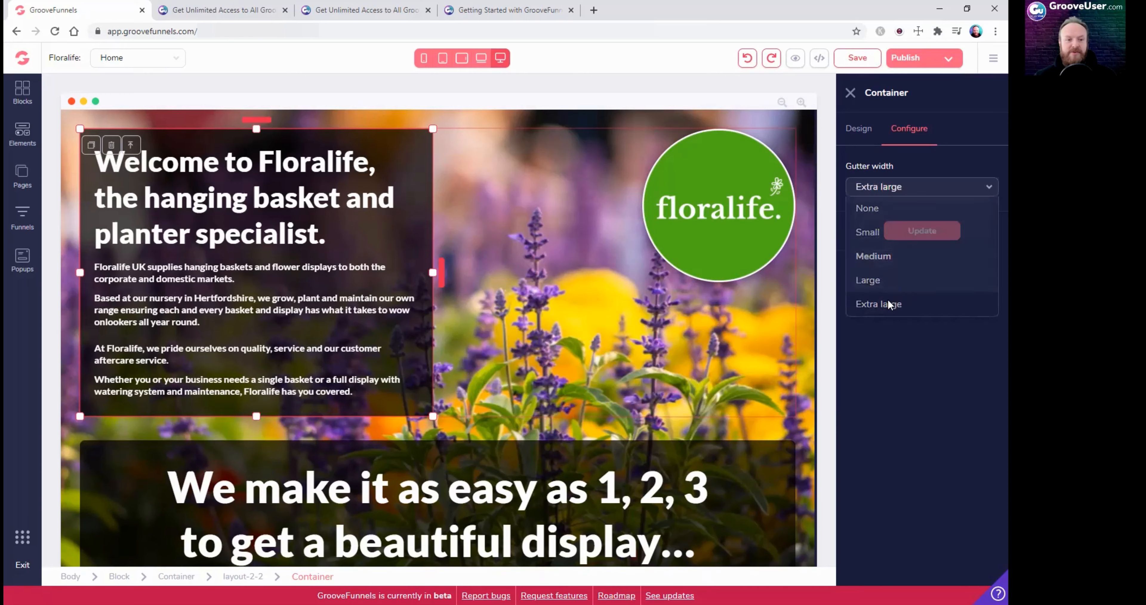
click(916, 236)
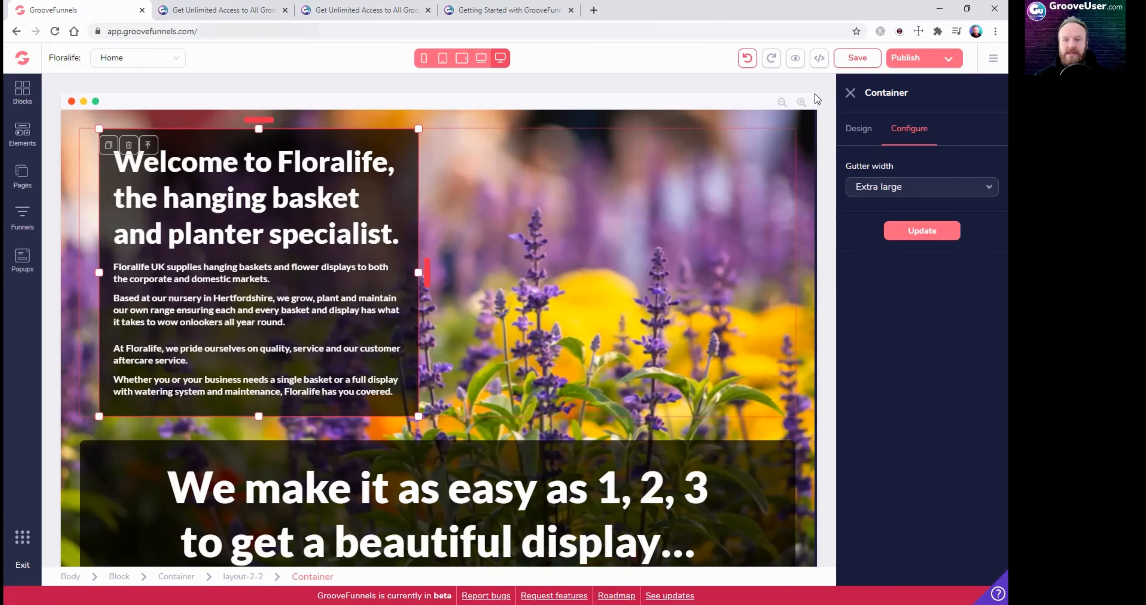
click(746, 57)
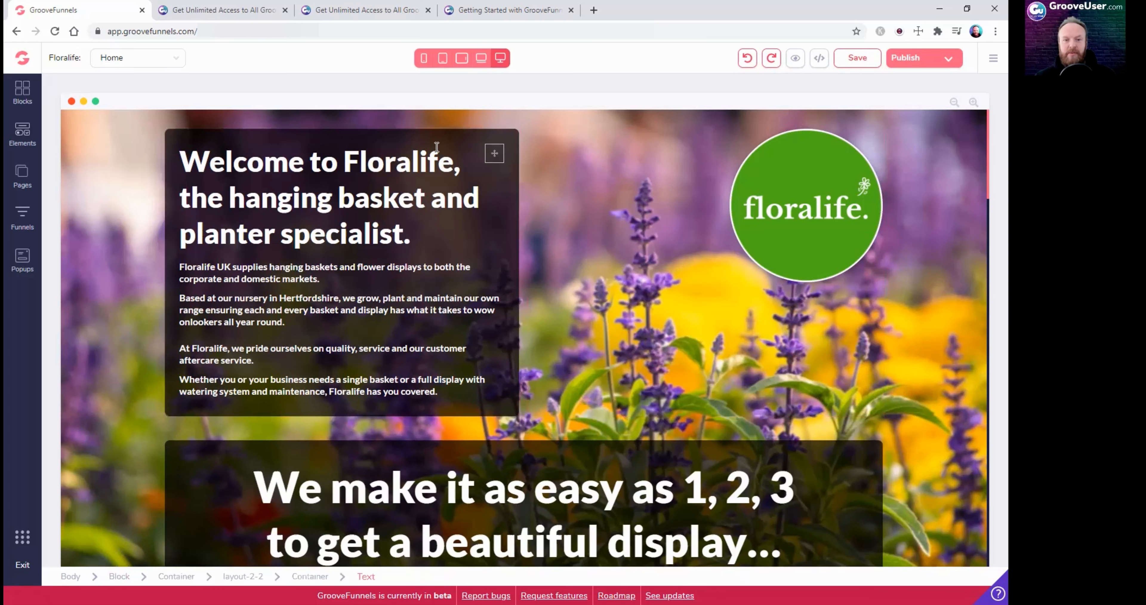
Check the design settings of the welcome container and the "We make it as easy as 1, 2, 3" heading, and review the page down to the contact form
click(473, 141)
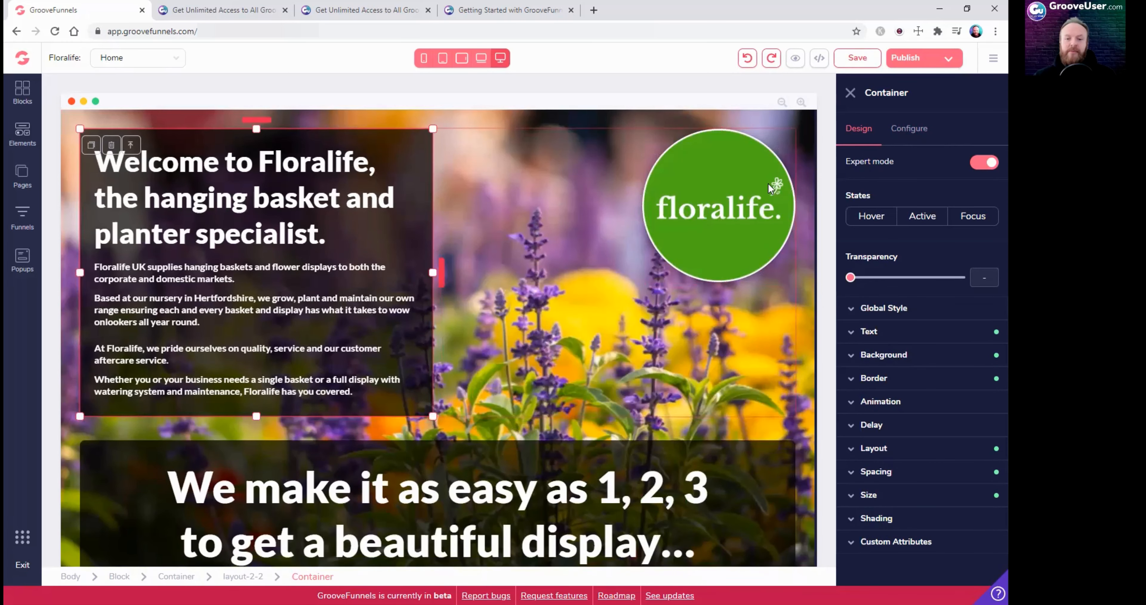
click(738, 451)
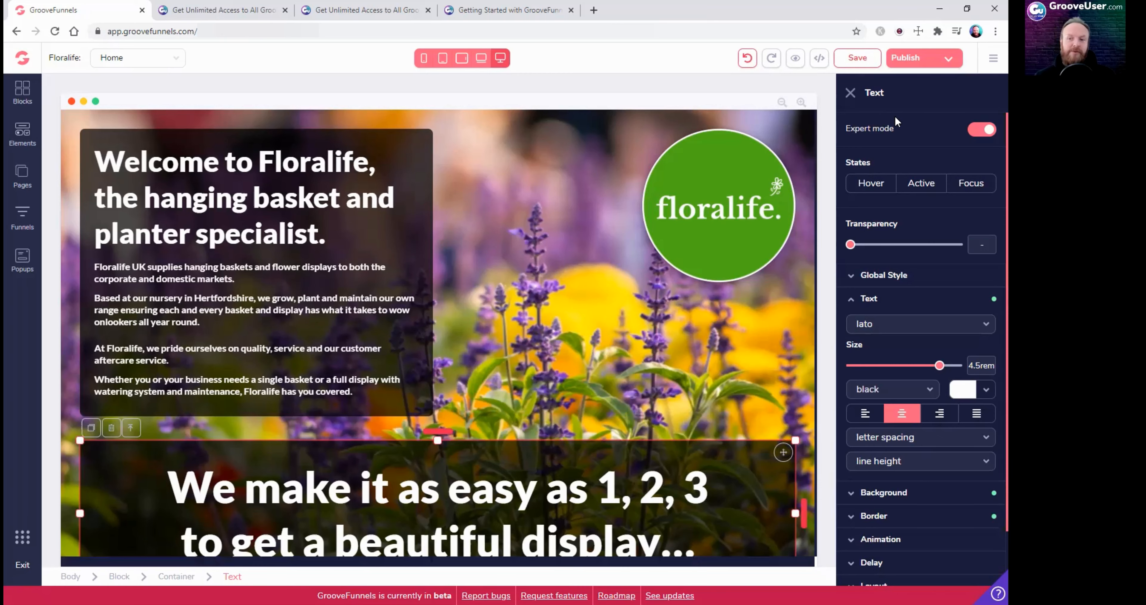
scroll(662, 457, down, 3)
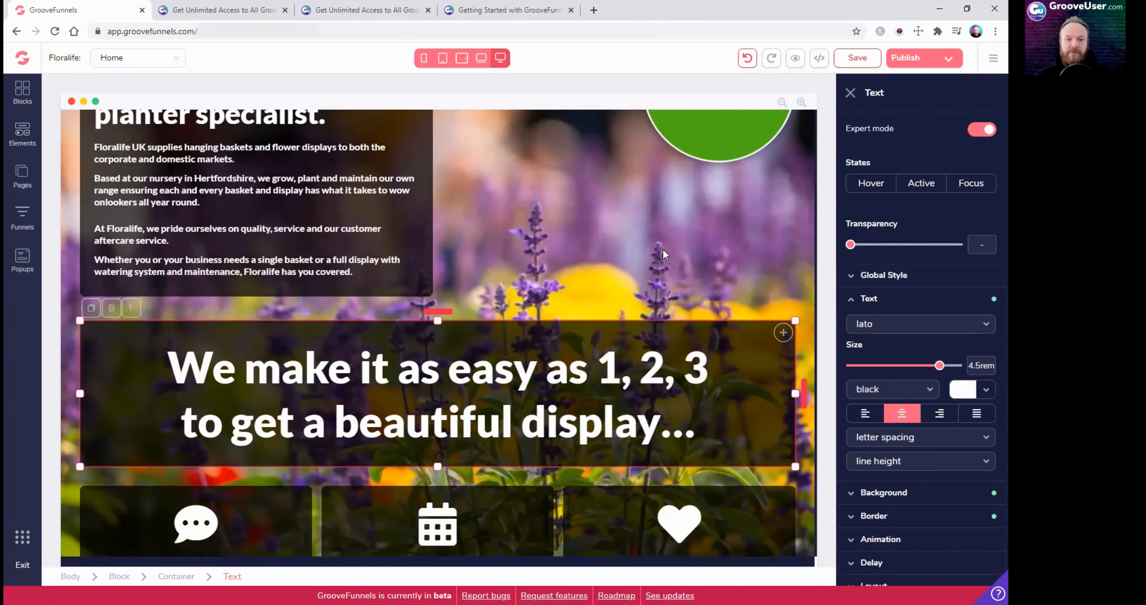
scroll(601, 356, up, 3)
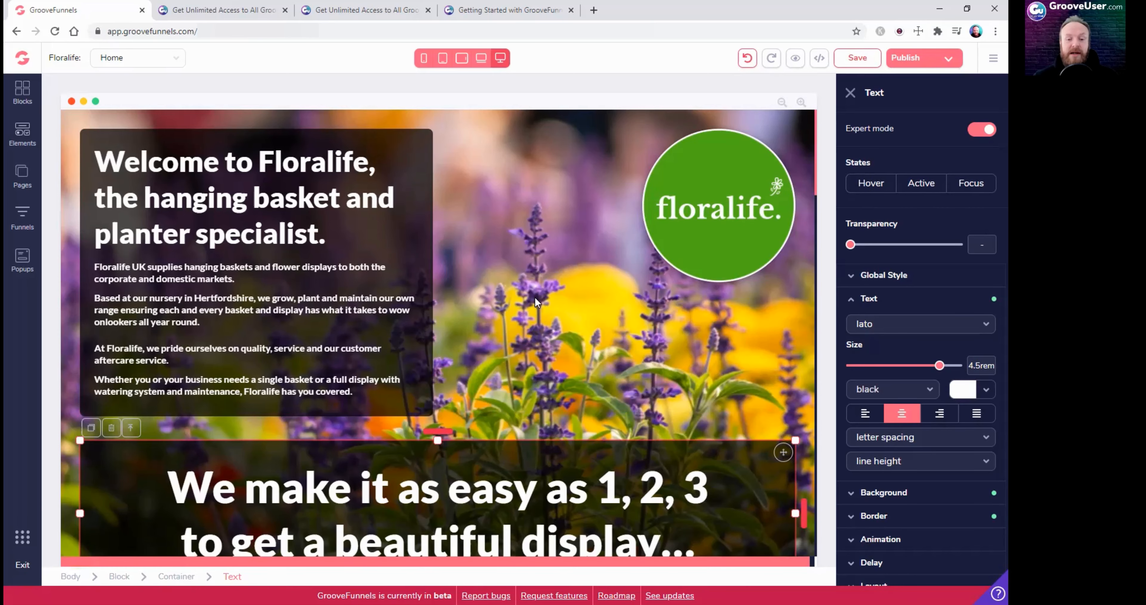
scroll(553, 314, down, 15)
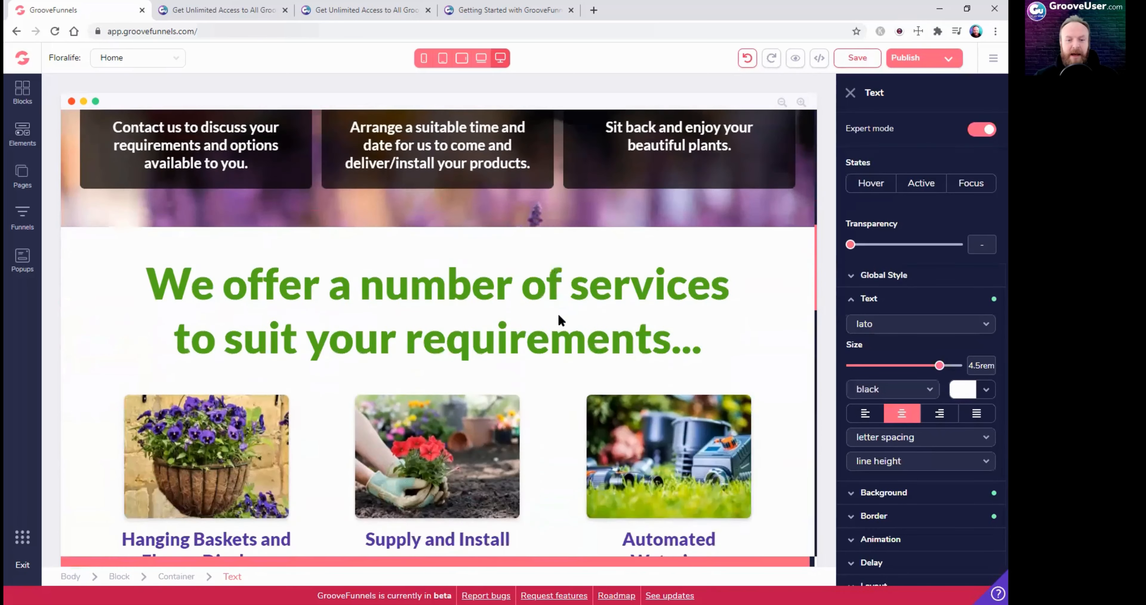
scroll(557, 313, down, 5)
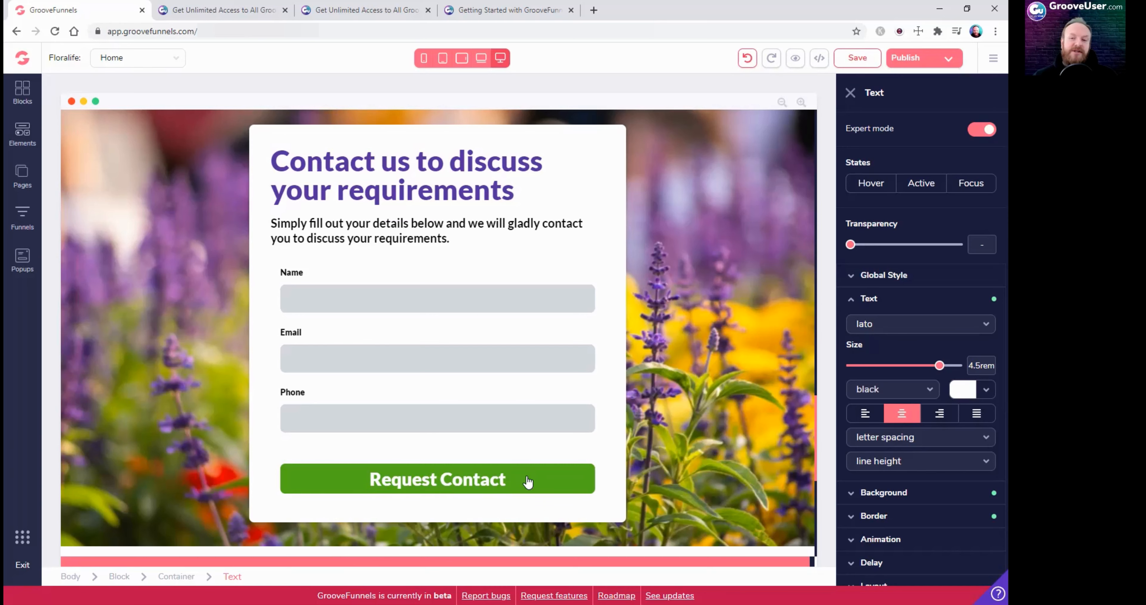
Set the Request Contact button's hover-state background color to yellow, #FFCC24, from the color swatches
click(576, 492)
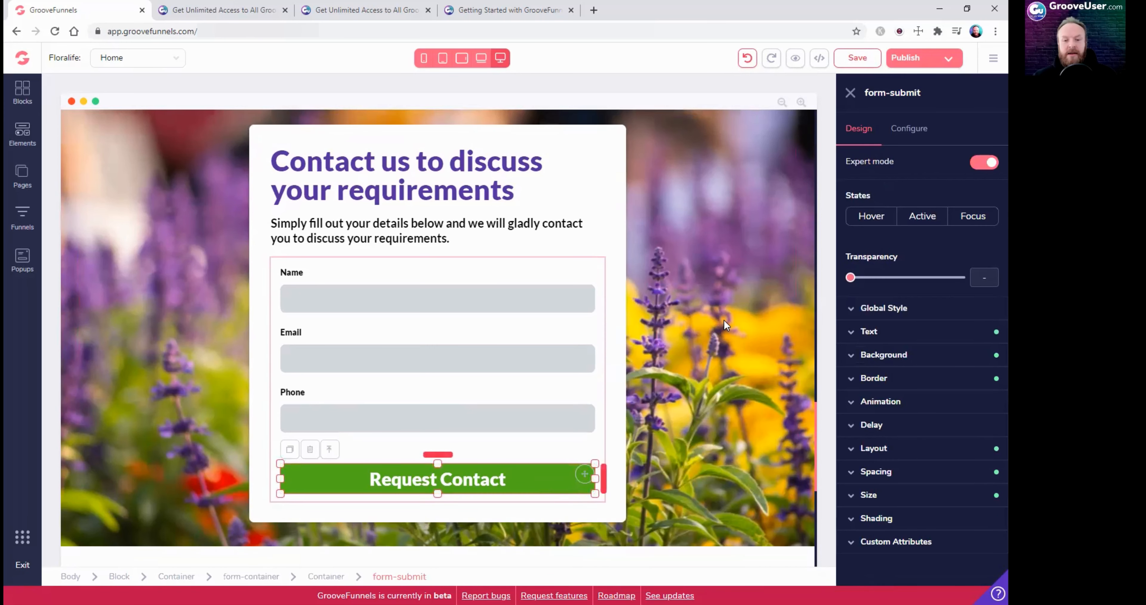
click(877, 221)
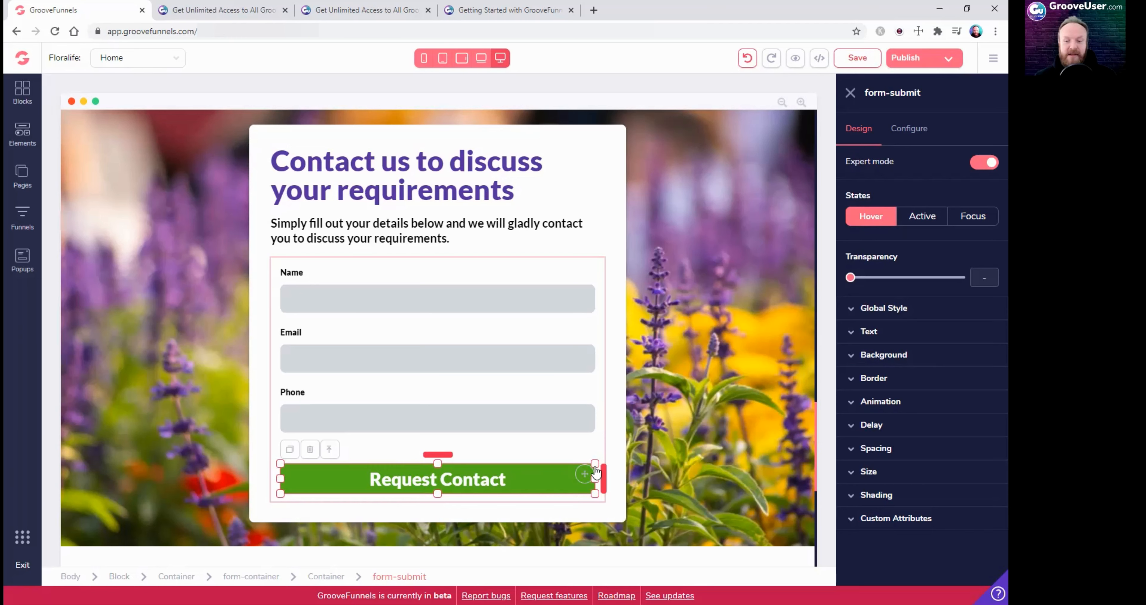
click(854, 357)
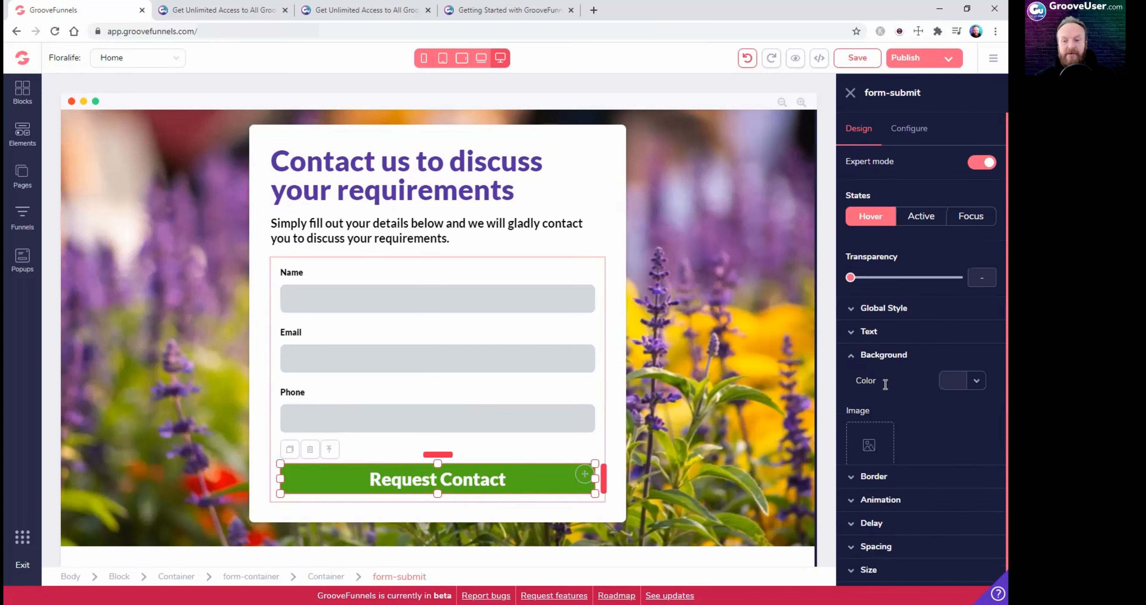
click(957, 381)
mouse_move(850, 464)
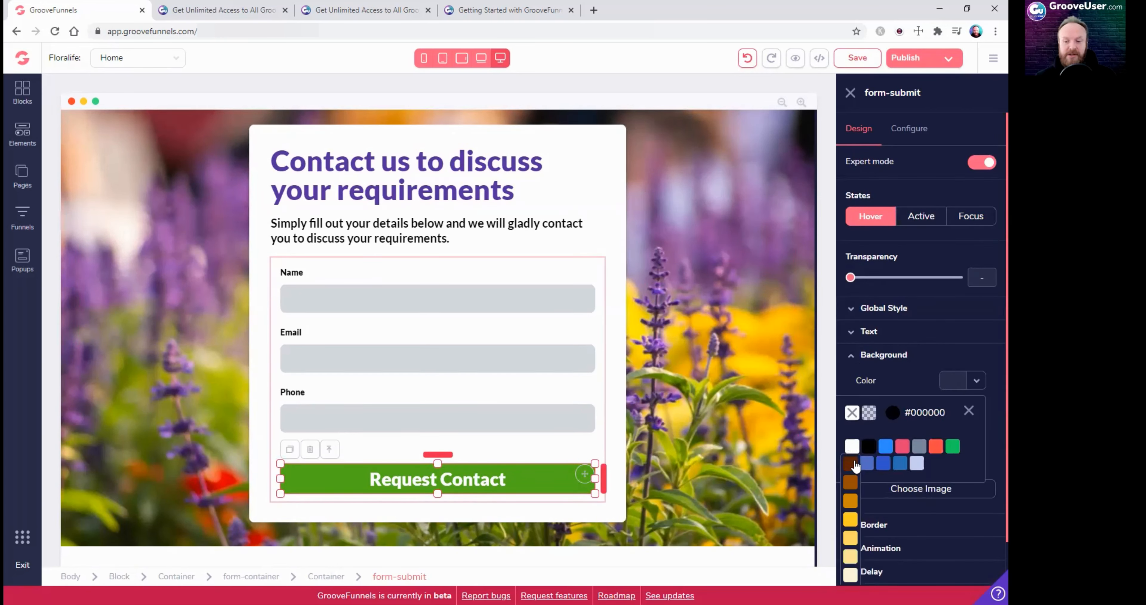
click(851, 520)
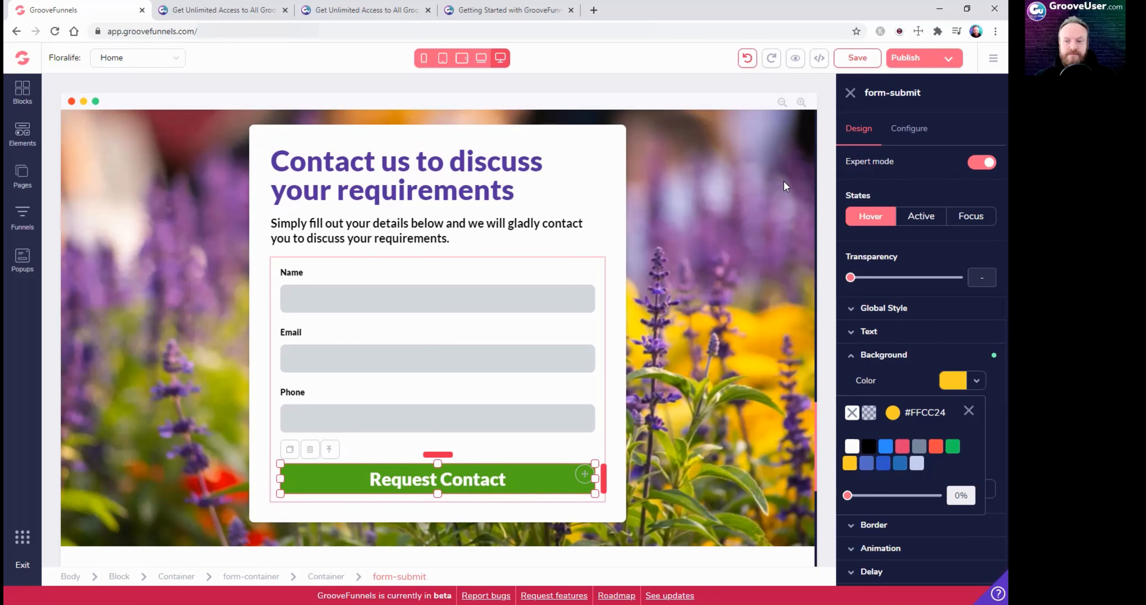
Undo the hover color and set the Request Contact button's active-state background color to blue, #0451AE
click(747, 58)
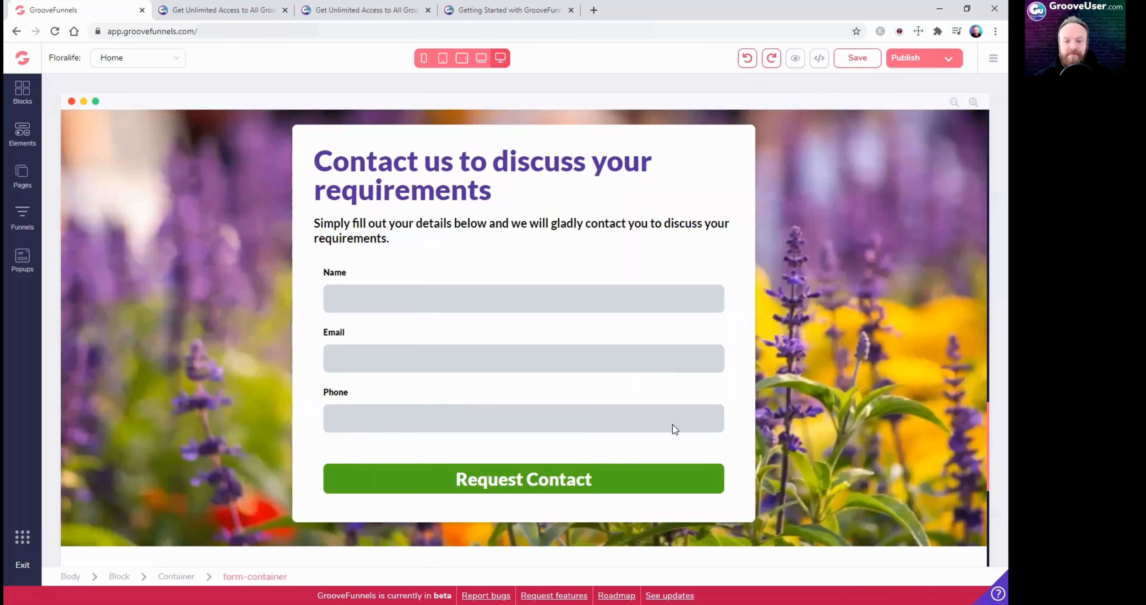
click(685, 479)
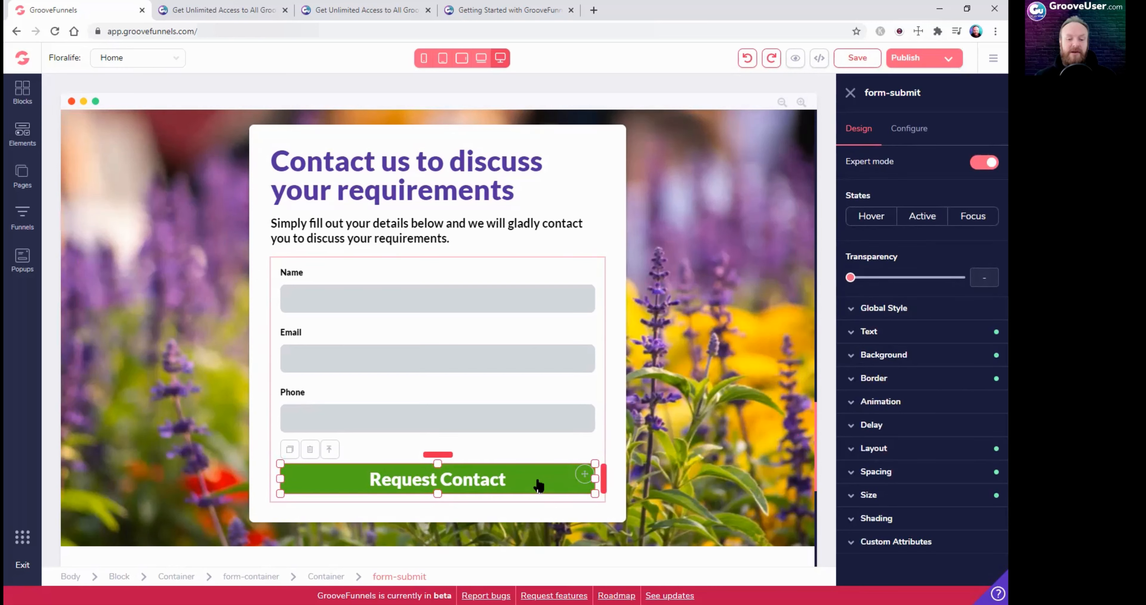
click(891, 358)
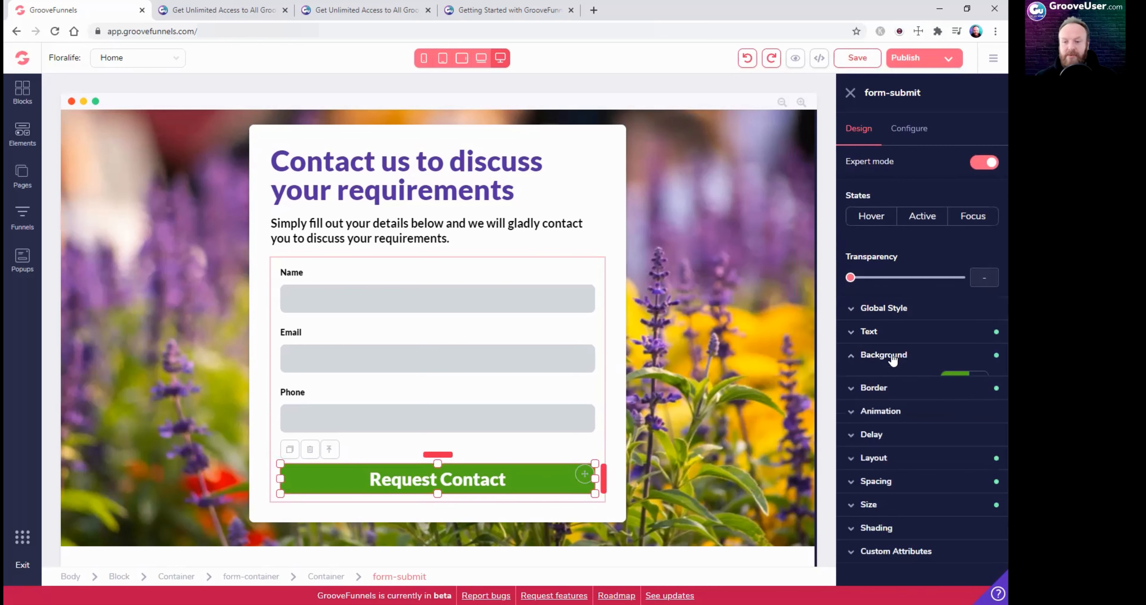
click(944, 377)
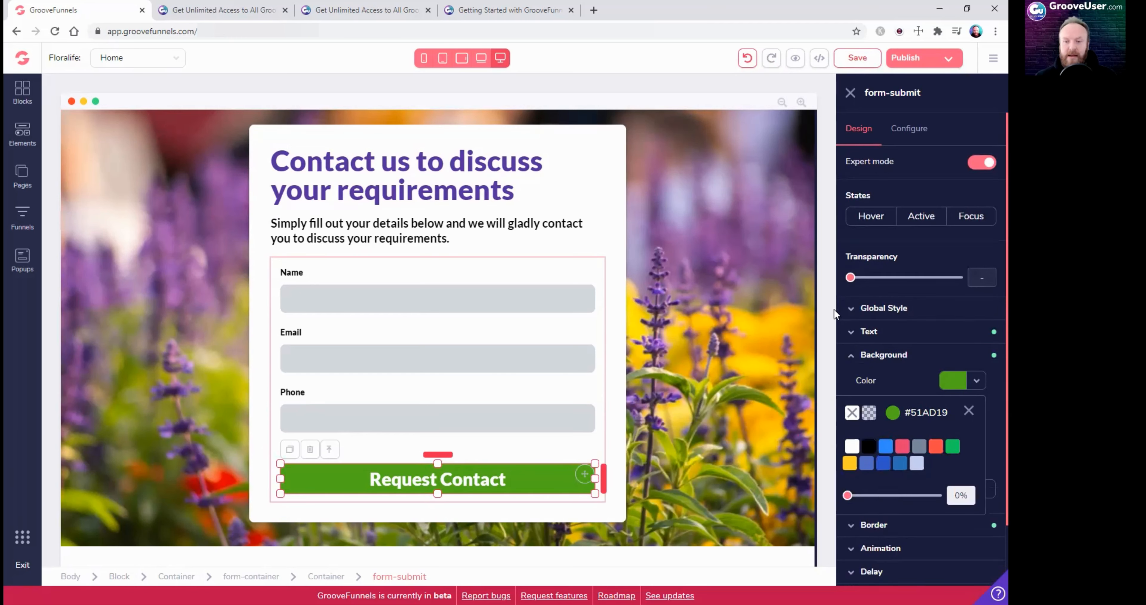
click(919, 216)
click(951, 377)
click(950, 377)
mouse_move(886, 458)
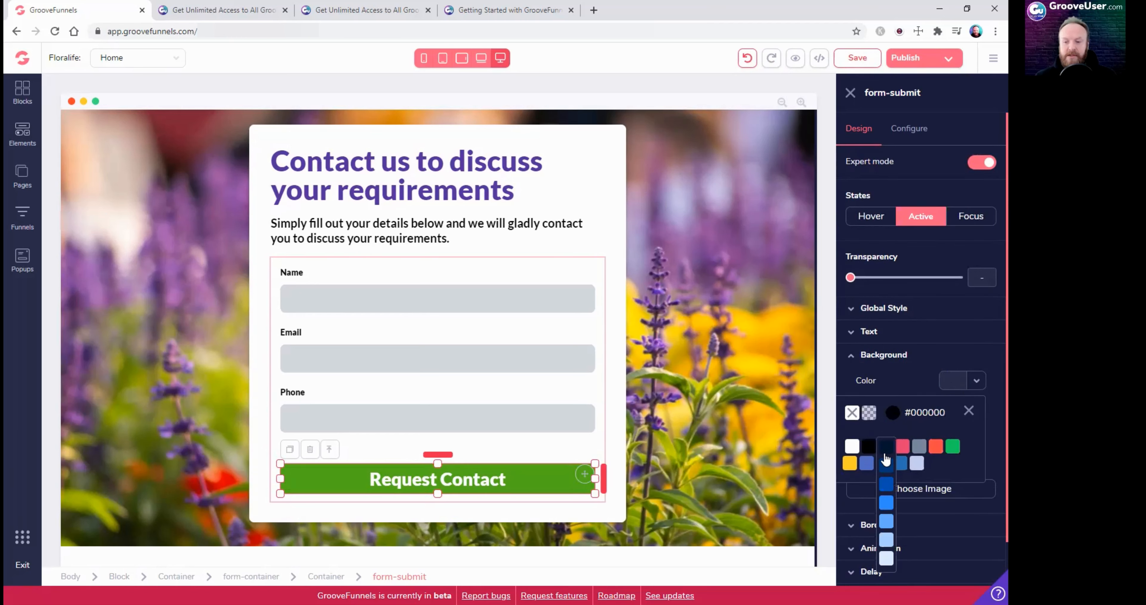
click(886, 486)
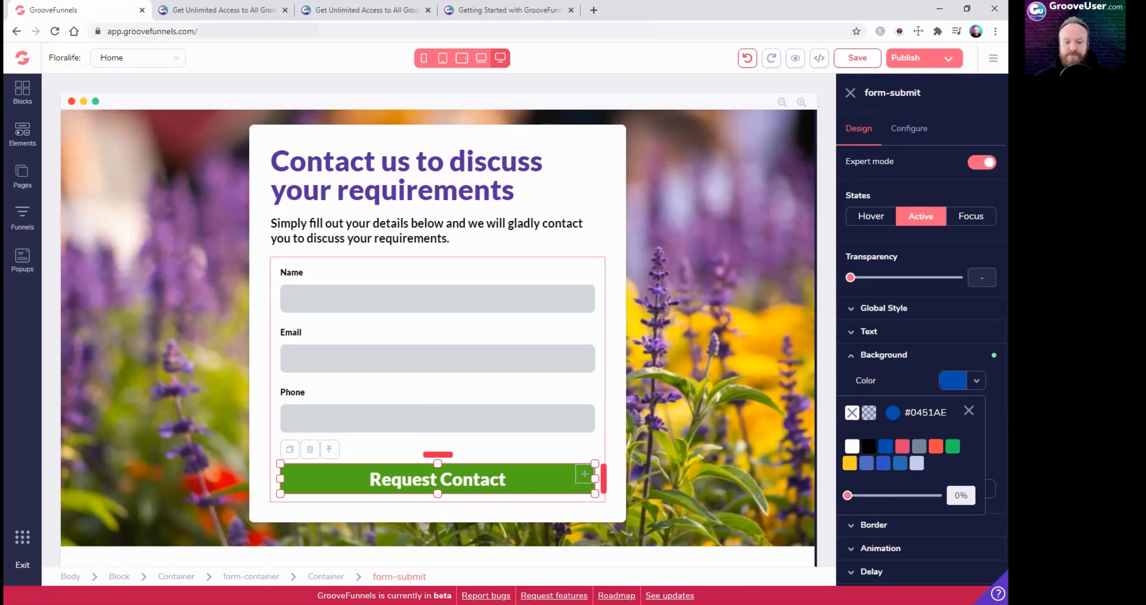
Test the Request Contact button's active-state color on the canvas and undo that color change
click(533, 485)
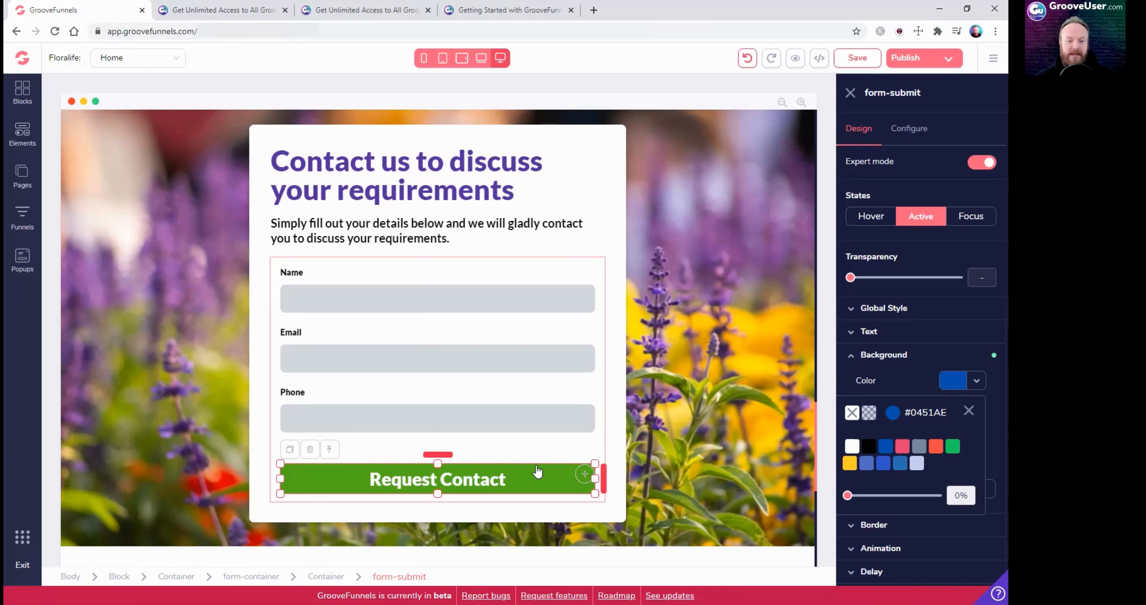
click(548, 478)
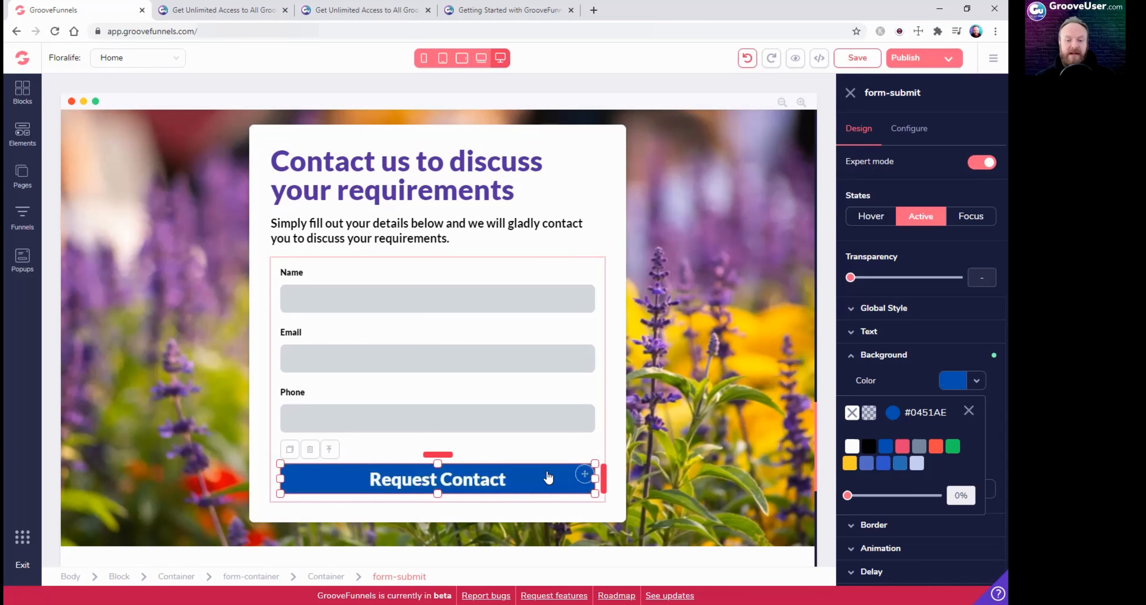
click(548, 478)
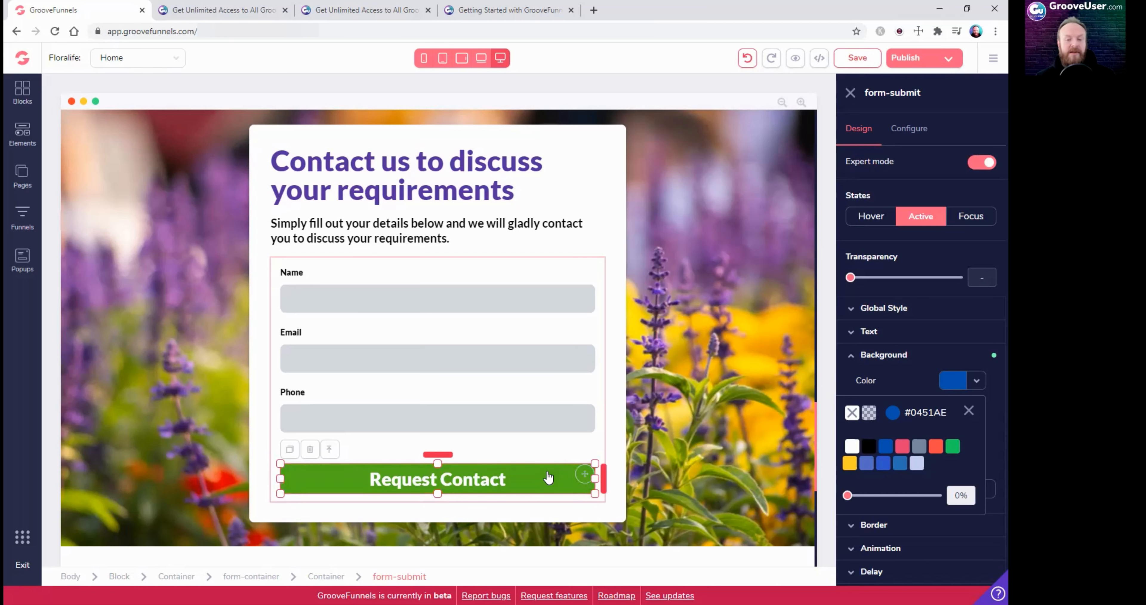
click(545, 479)
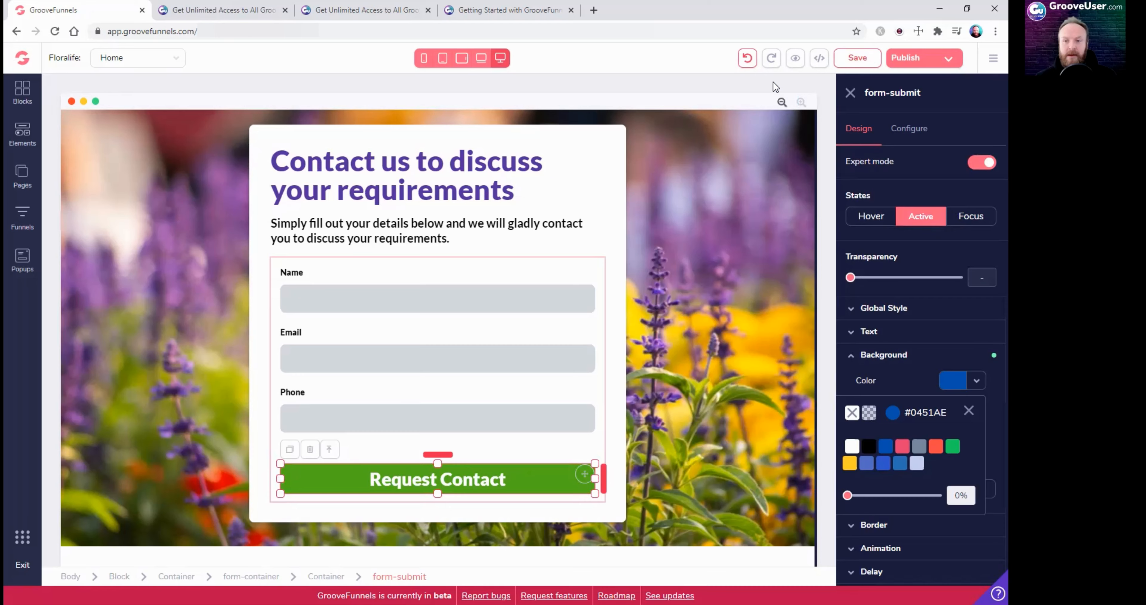
click(747, 59)
Set the Request Contact button's focus-state background color to red, #DC1818
click(640, 472)
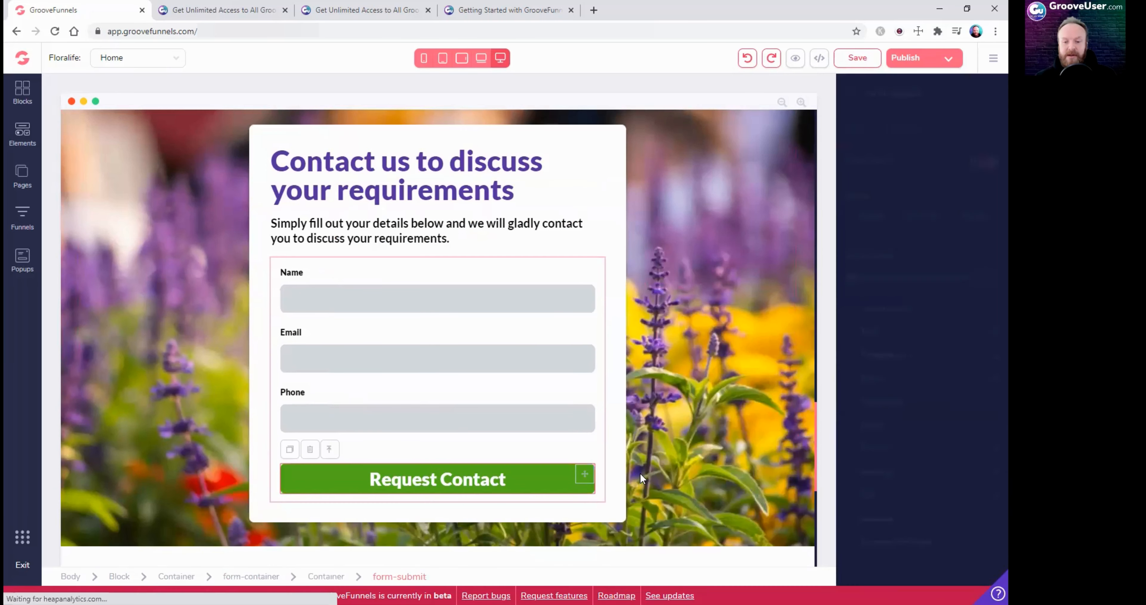
click(970, 217)
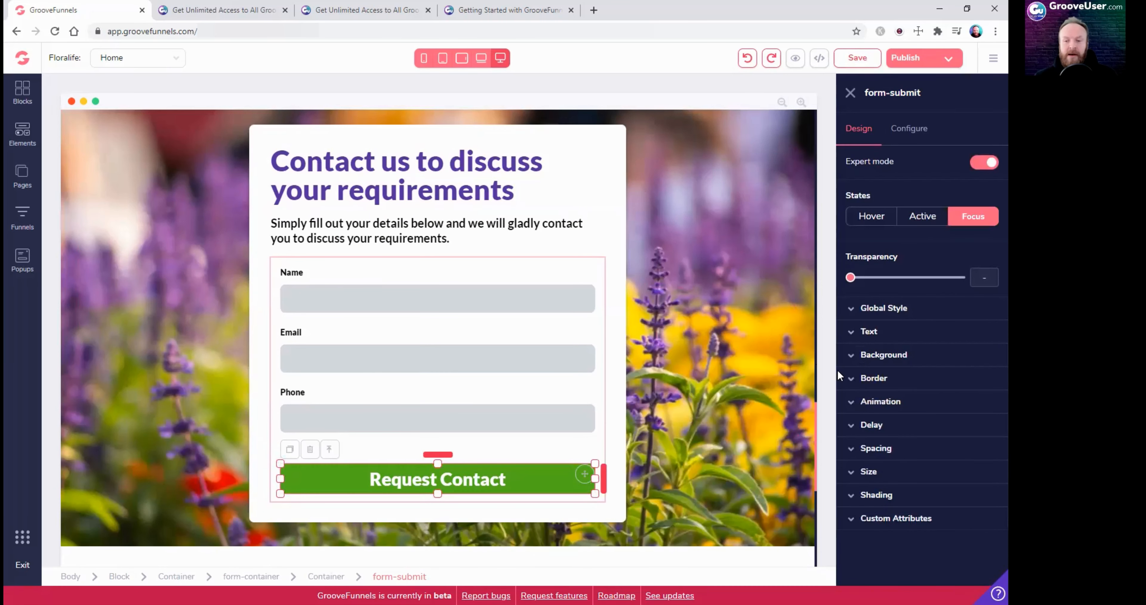
click(879, 355)
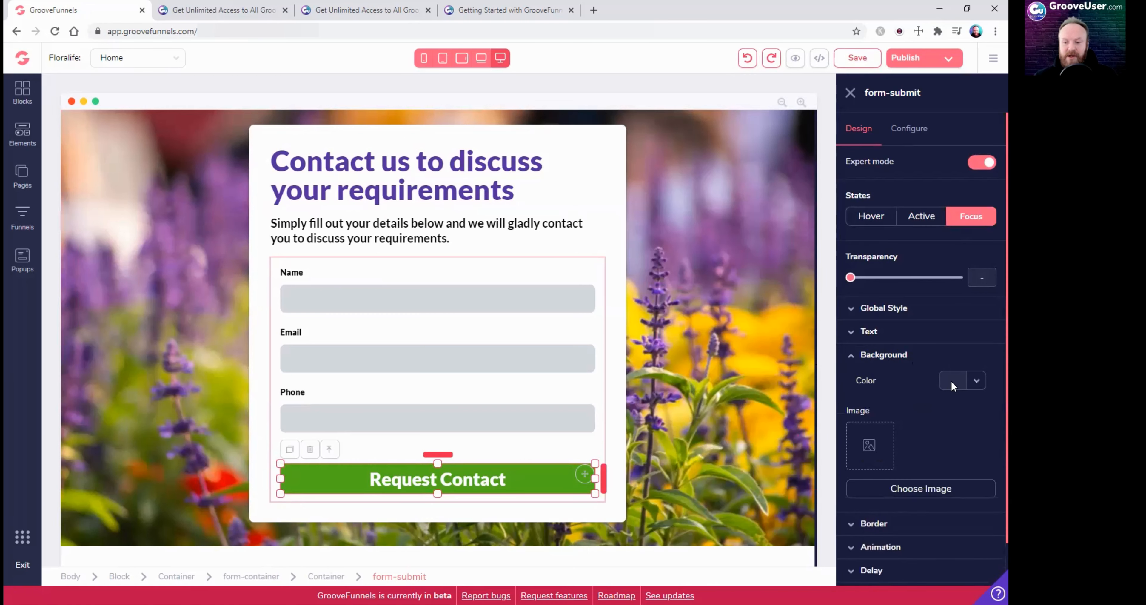
click(952, 381)
click(937, 483)
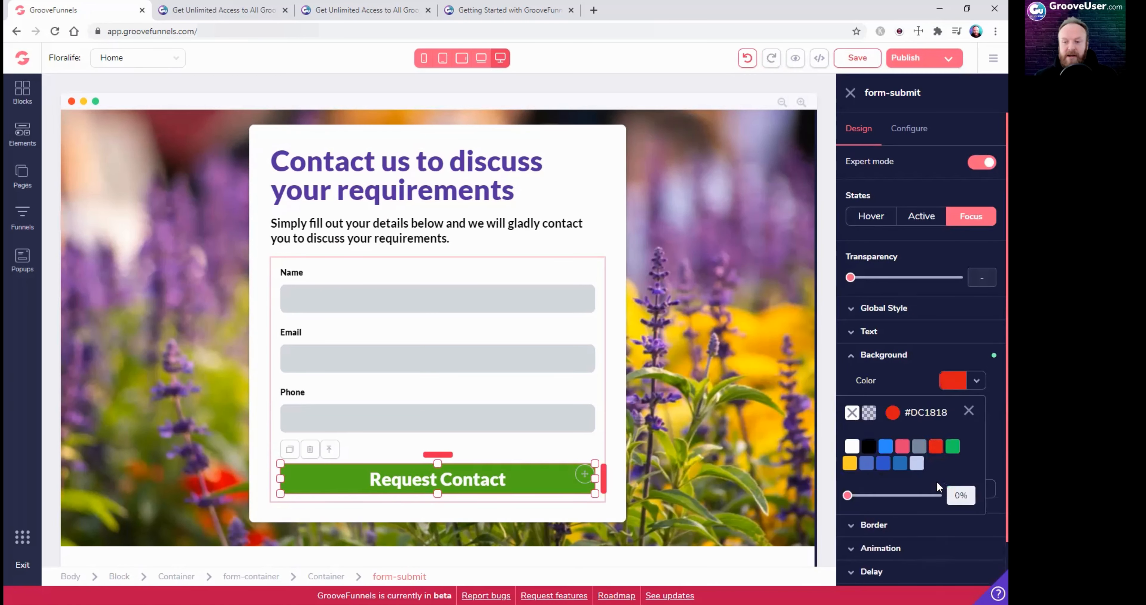
Test the Request Contact button's color with the button focused and unfocused, and undo the focus color
click(532, 479)
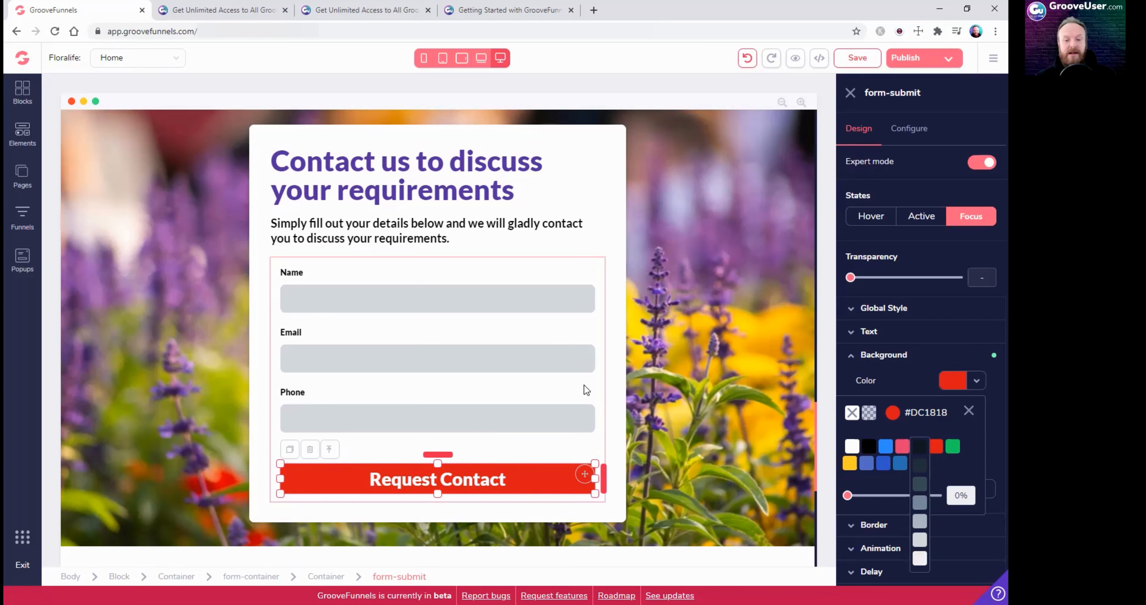
click(614, 394)
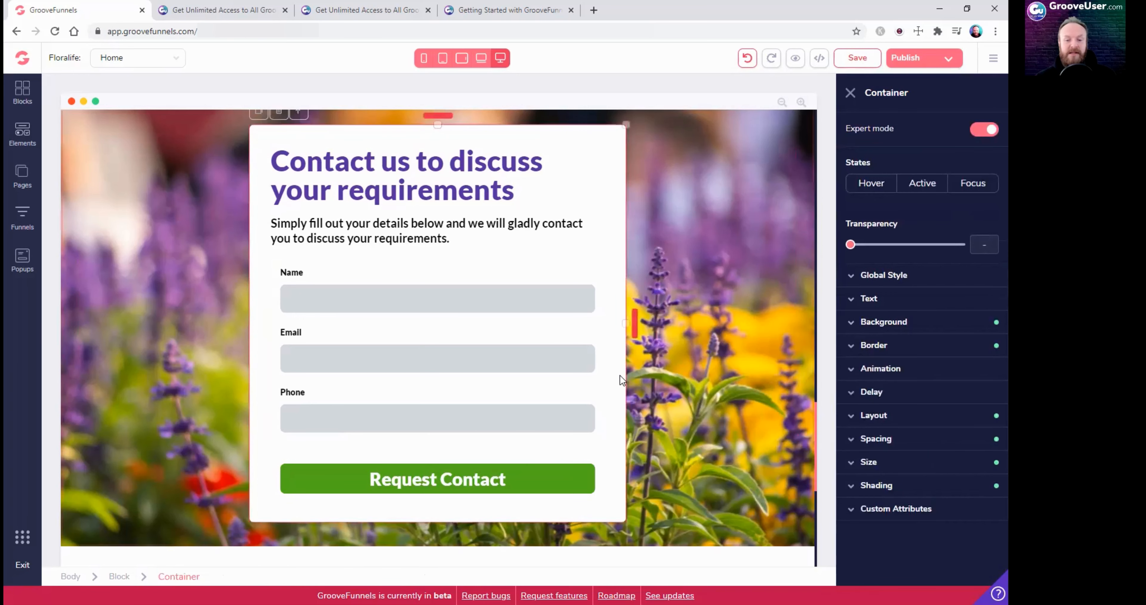
click(561, 481)
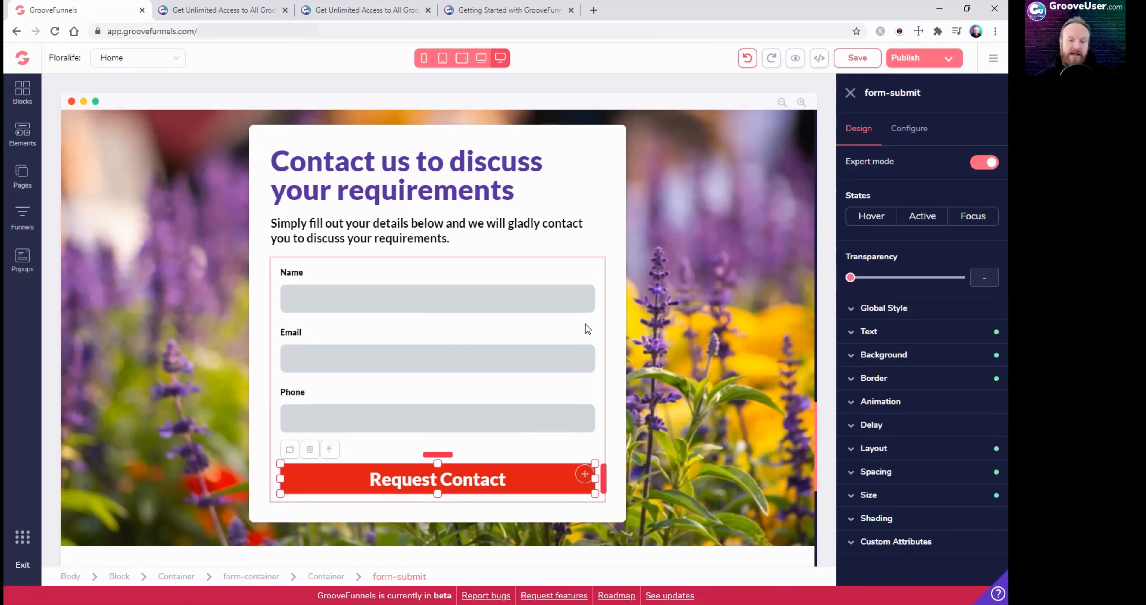
click(553, 331)
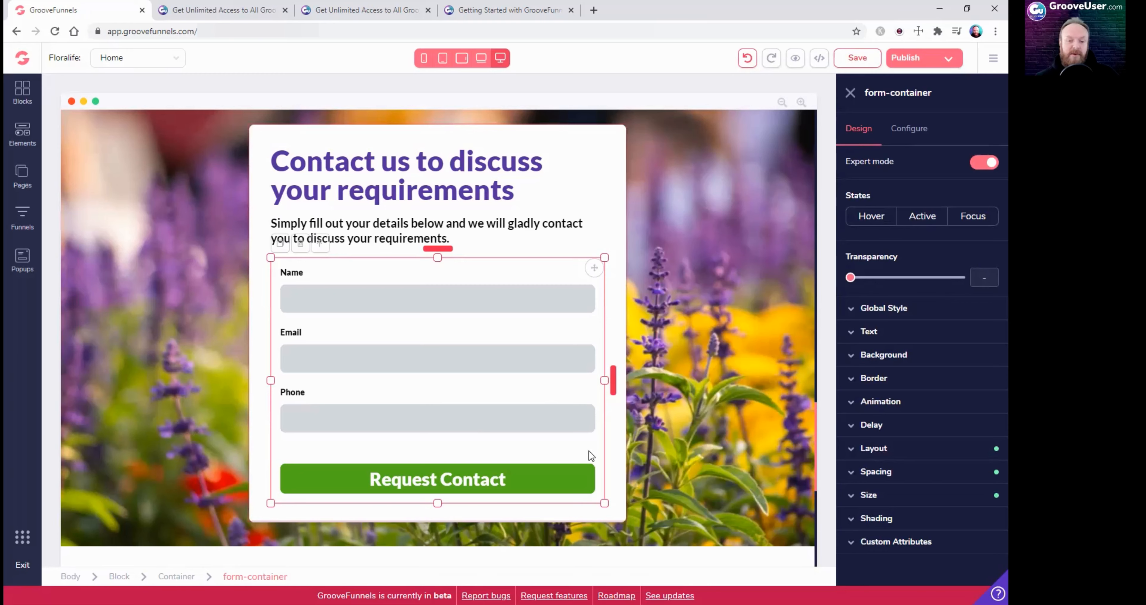
click(743, 58)
Try a dark yellow hover-state background, #CC8800, on the Request Contact button and undo it
click(634, 481)
click(874, 221)
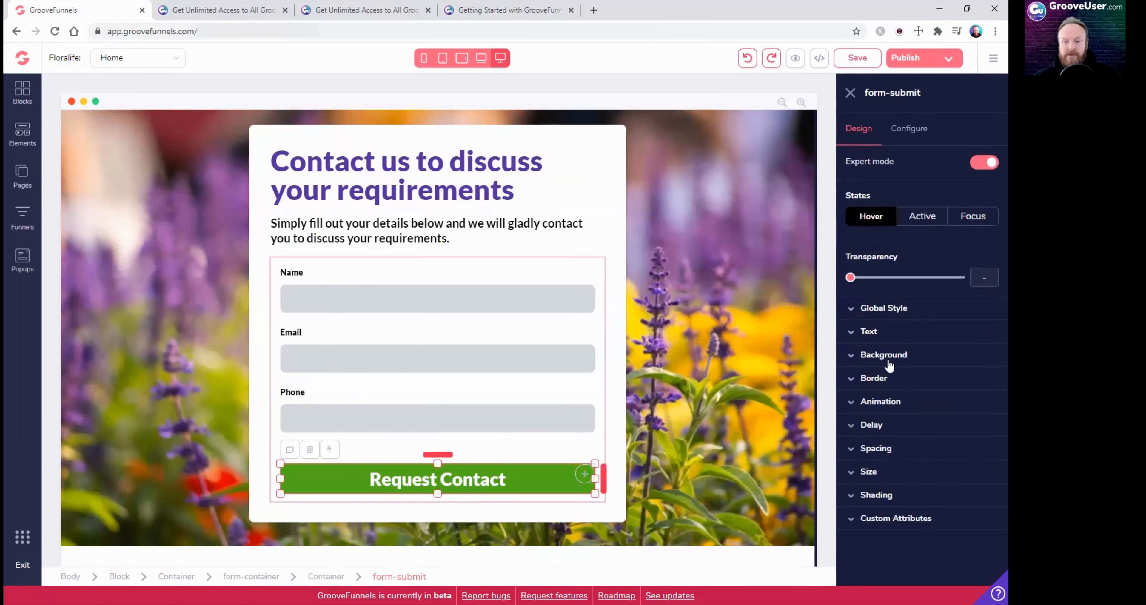
click(889, 356)
click(947, 383)
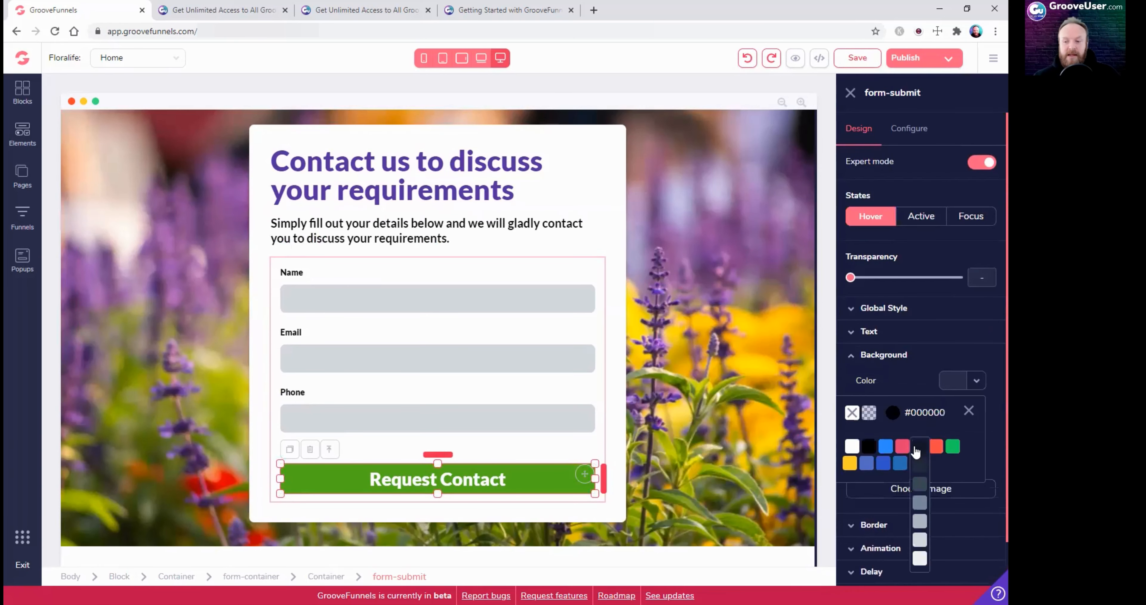
mouse_move(850, 462)
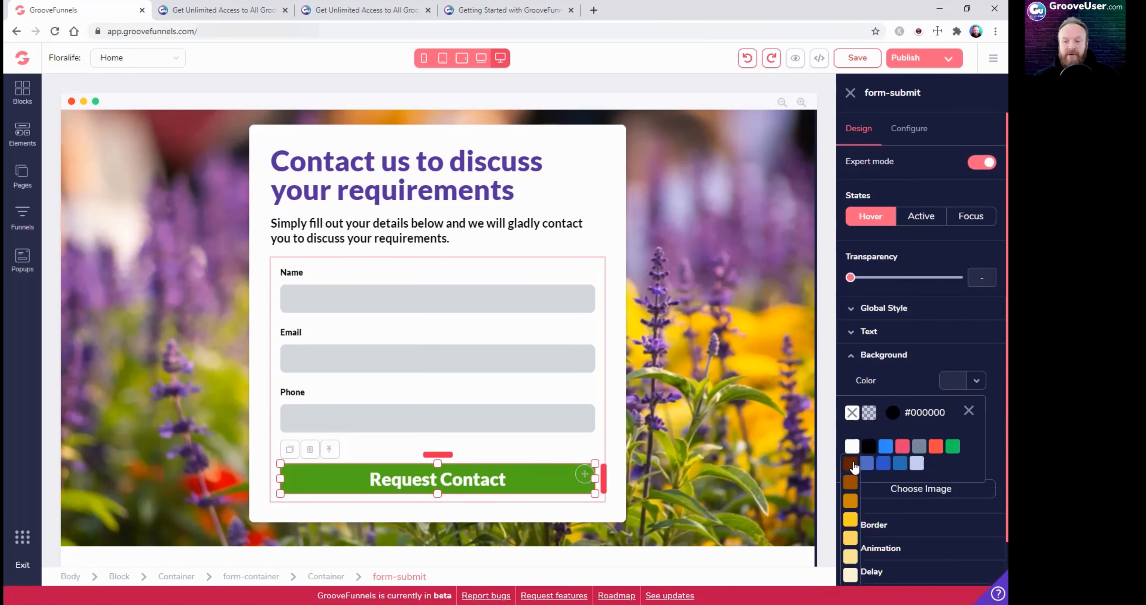
click(850, 501)
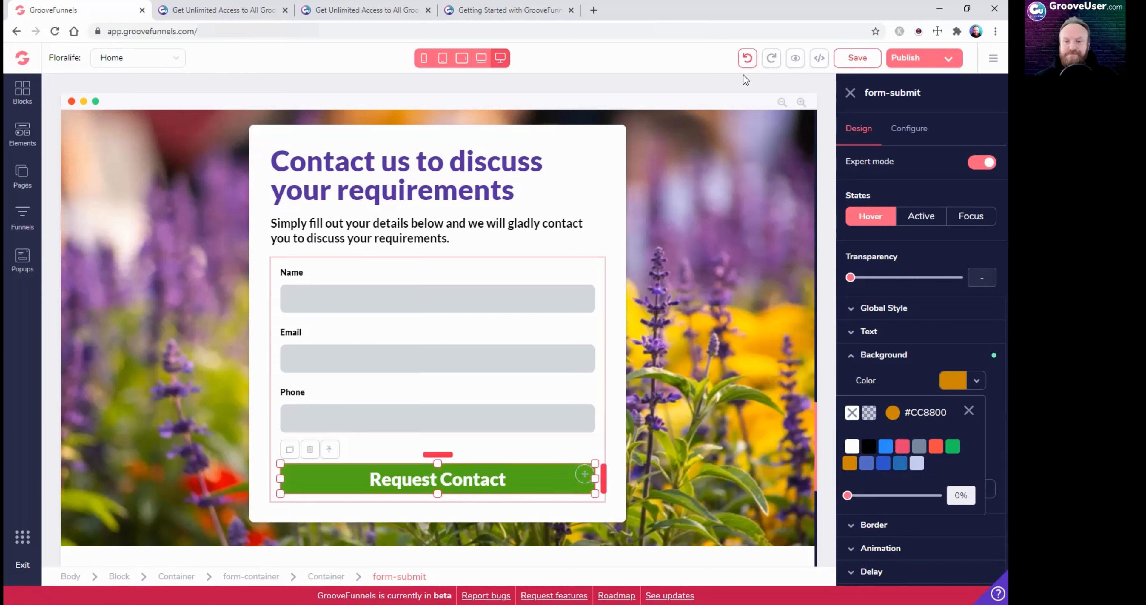
click(748, 58)
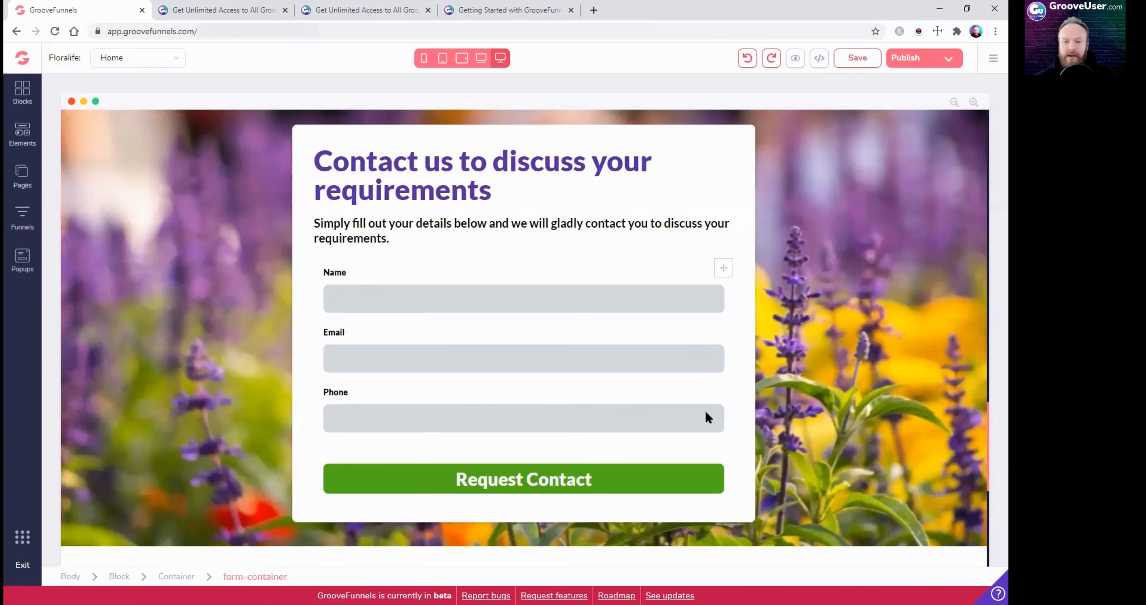
Try 30% transparency on the white container around the contact form and reset its transparency to none
click(722, 466)
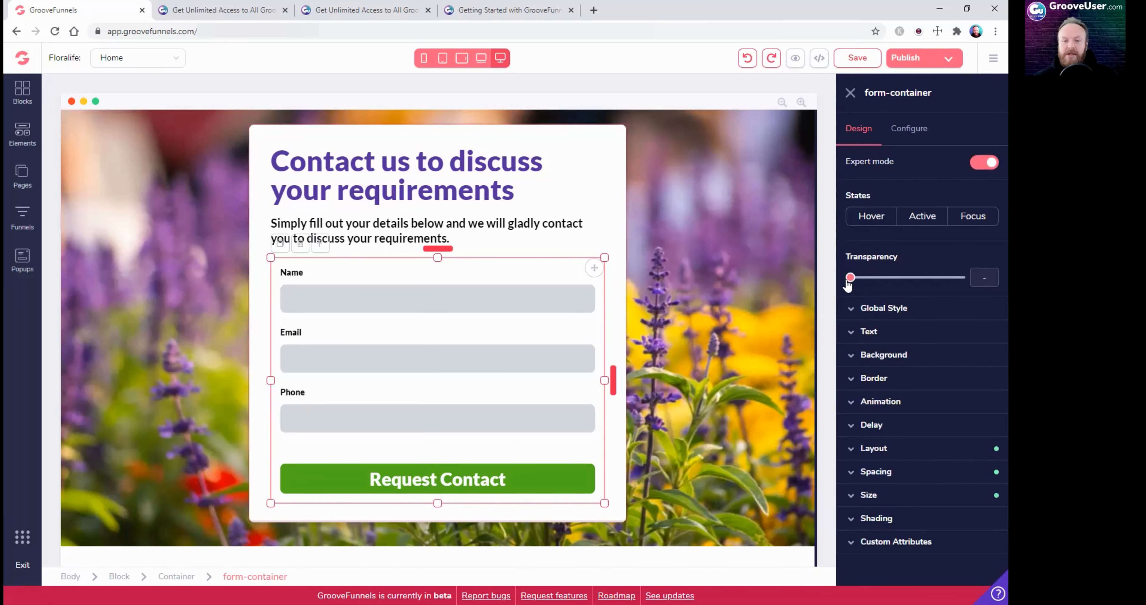
scroll(532, 354, up, 3)
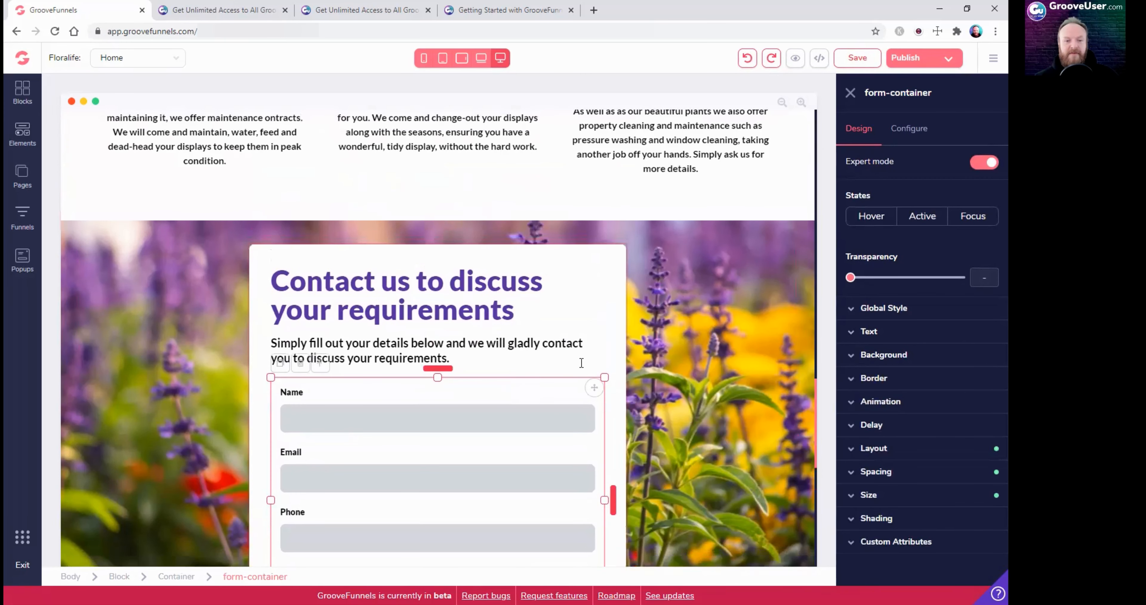
click(623, 255)
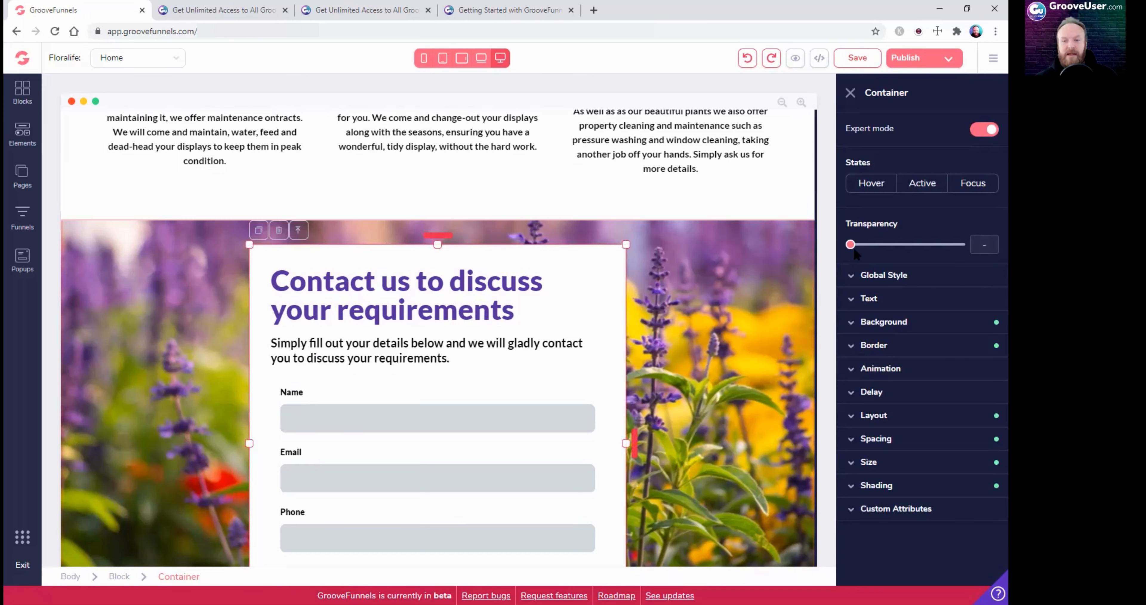
drag(852, 246, 891, 247)
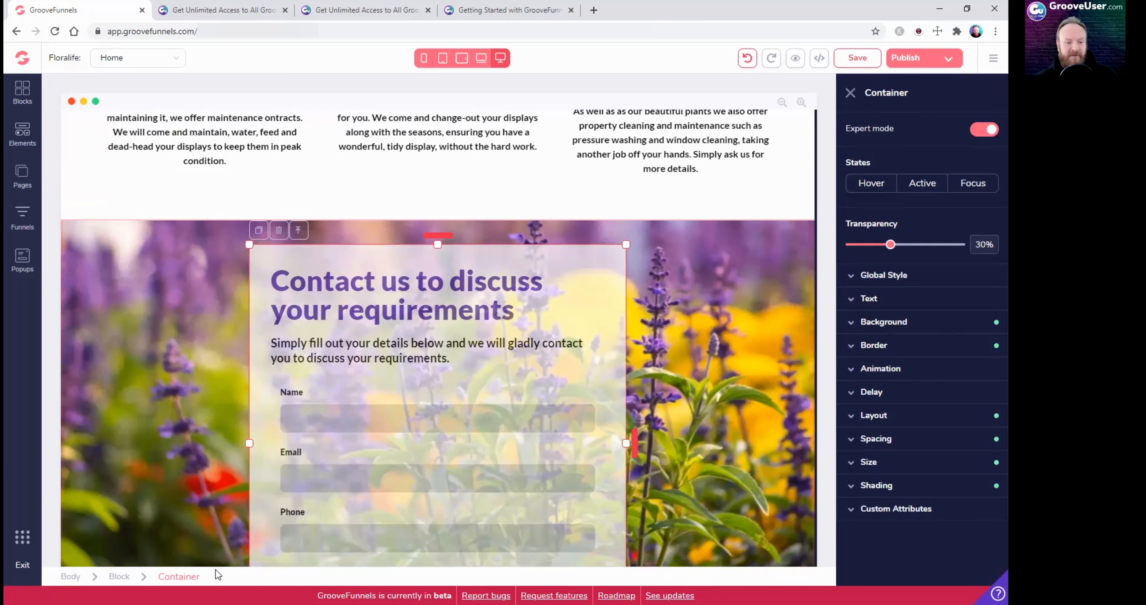
drag(892, 248, 850, 244)
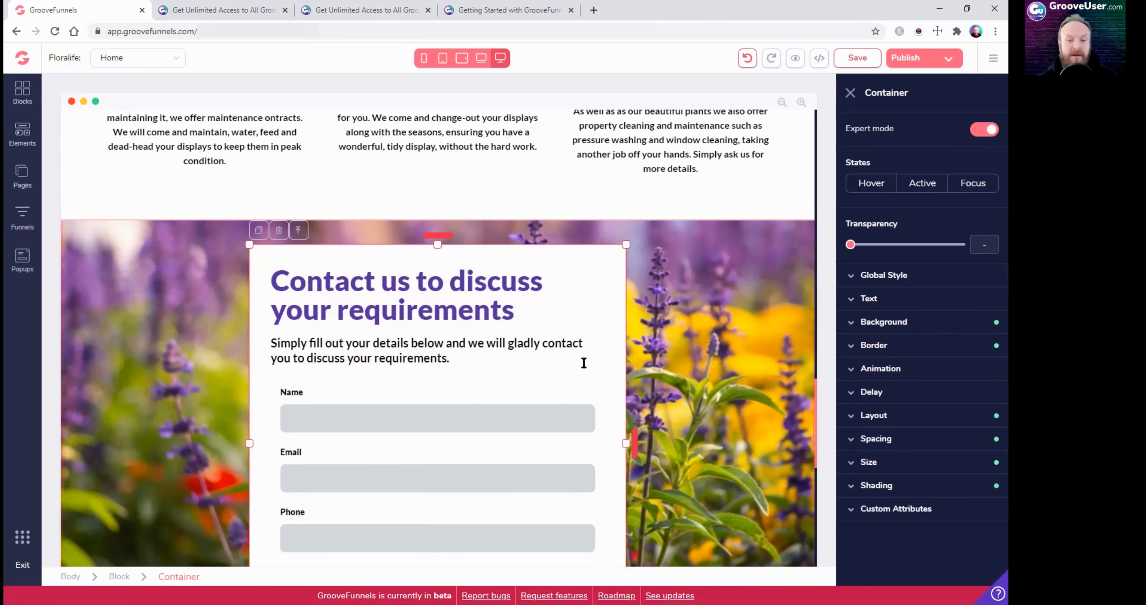
Create a global style named Purple Heading from the "Contact us to discuss your requirements" heading
scroll(591, 399, down, 3)
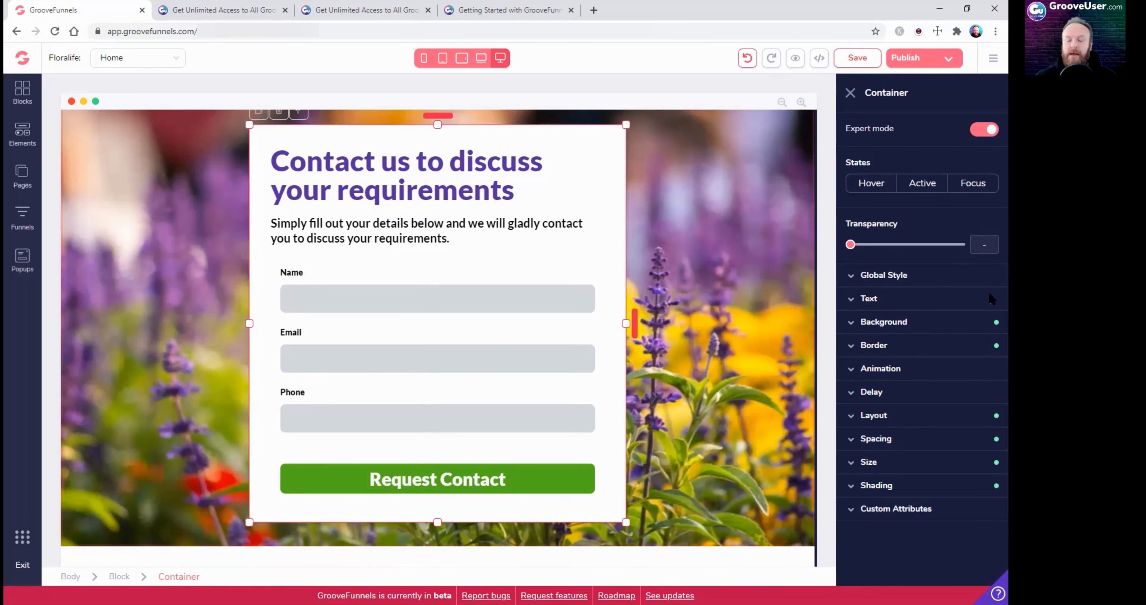
click(851, 276)
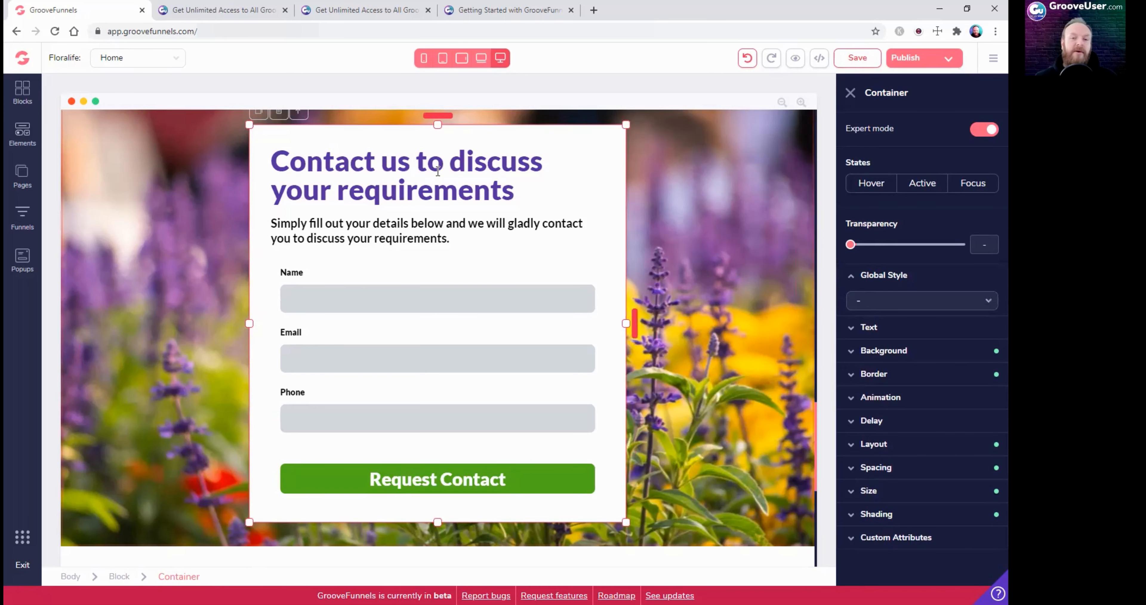
click(431, 162)
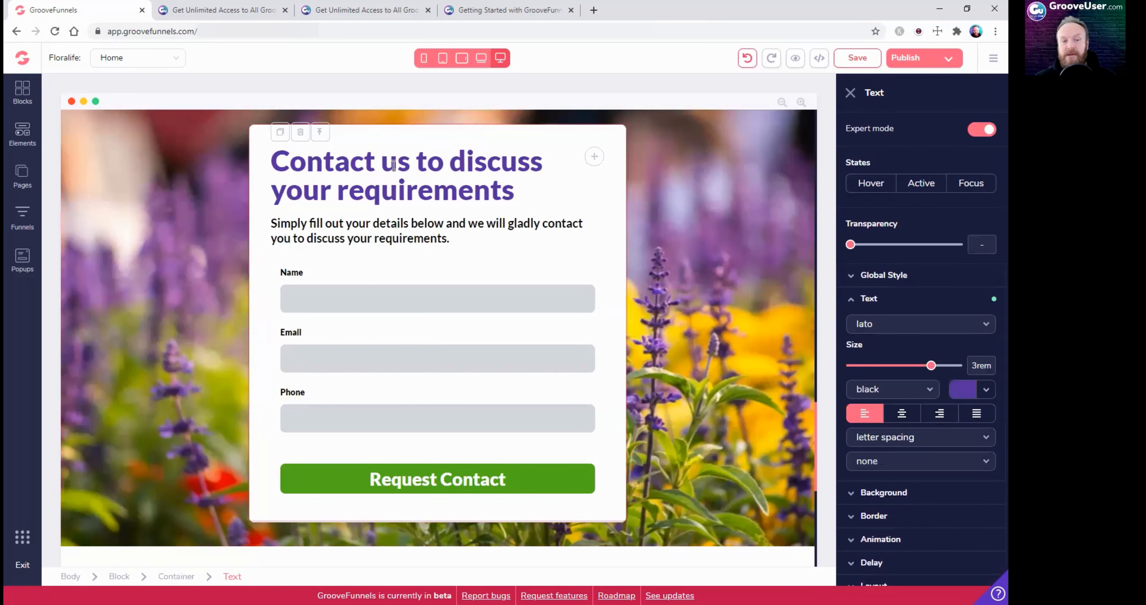
triple_click(349, 162)
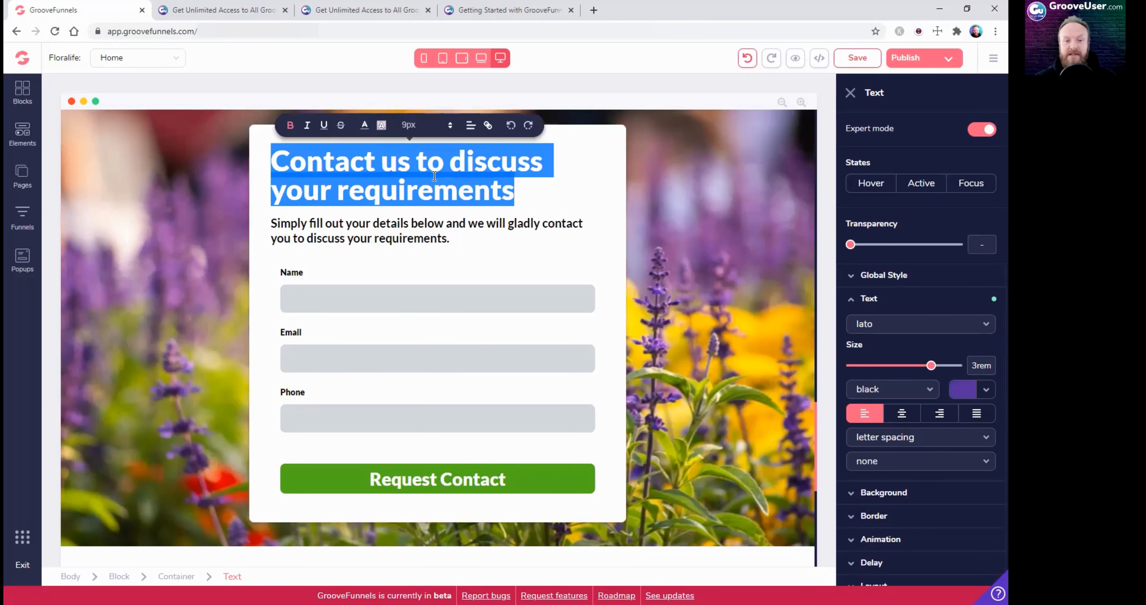
click(386, 164)
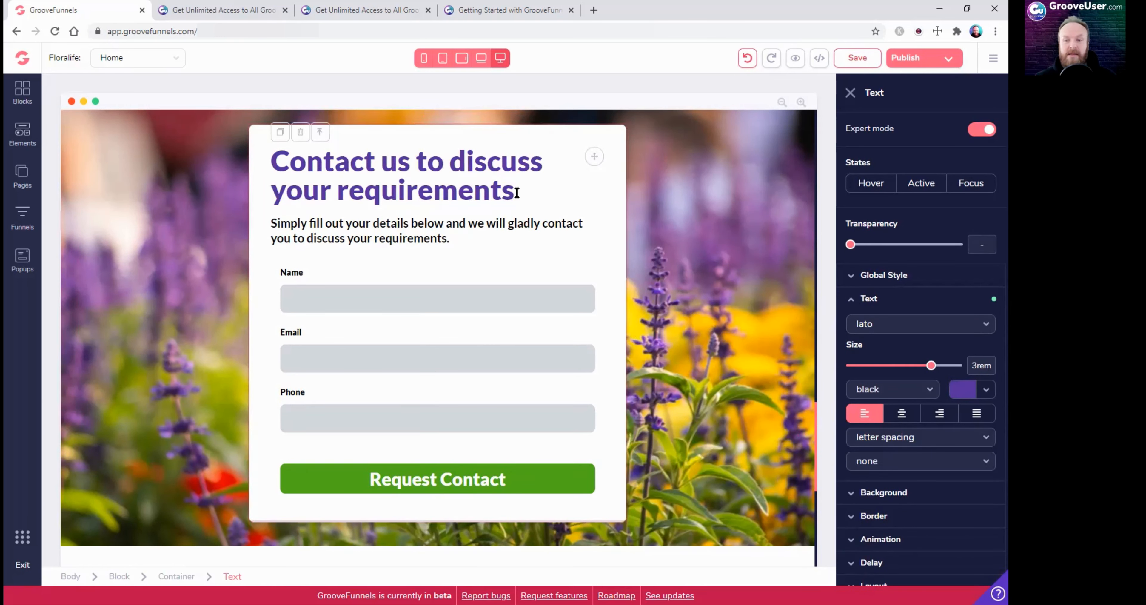
click(886, 279)
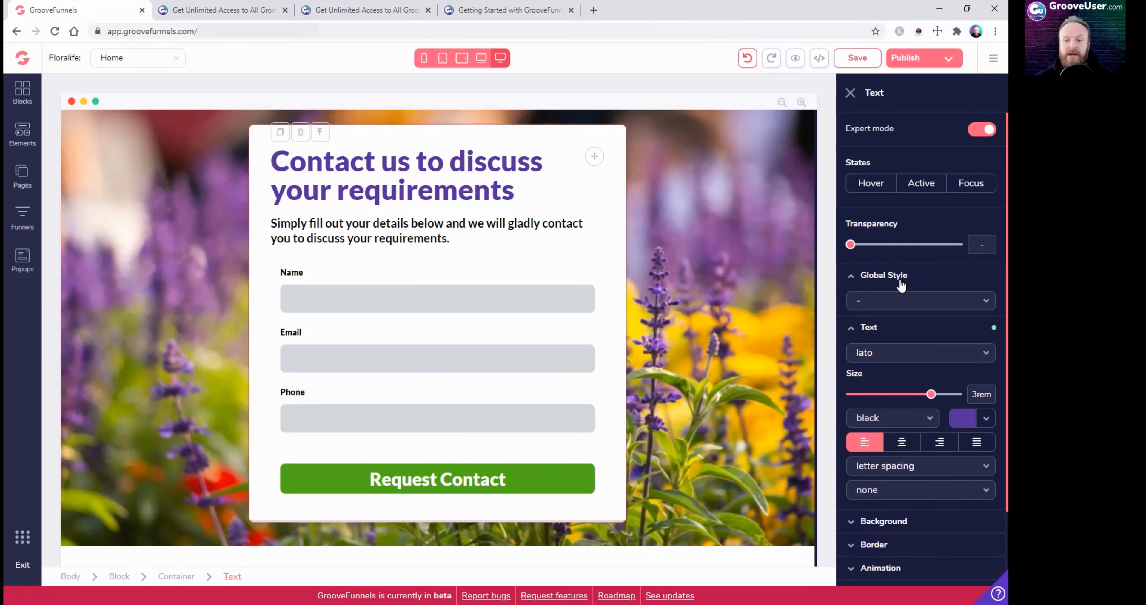
click(905, 301)
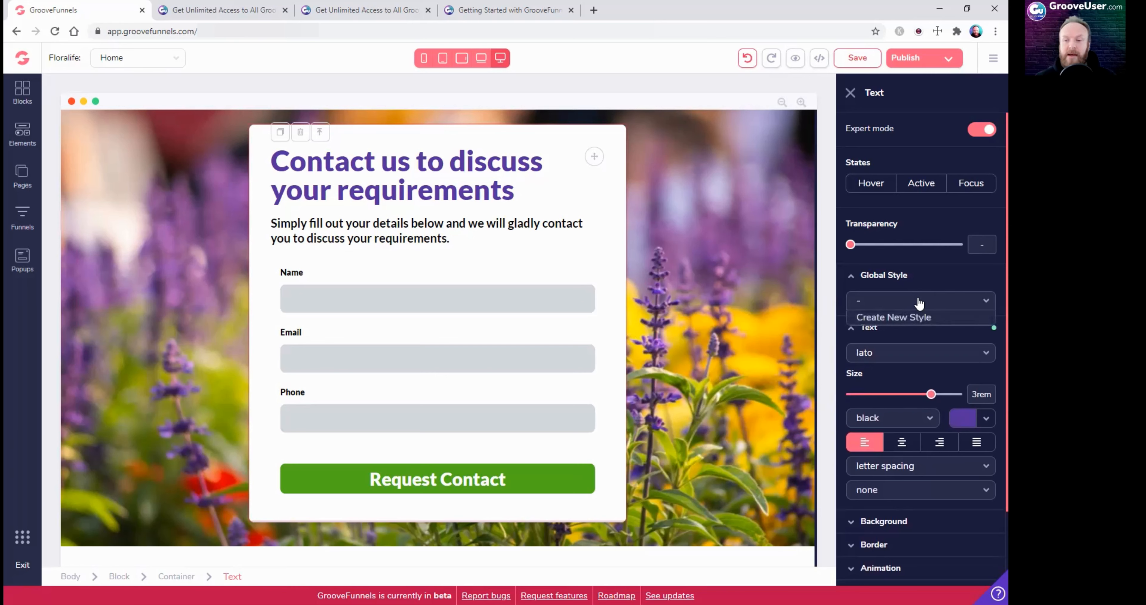
click(902, 316)
text(Purple Heading)
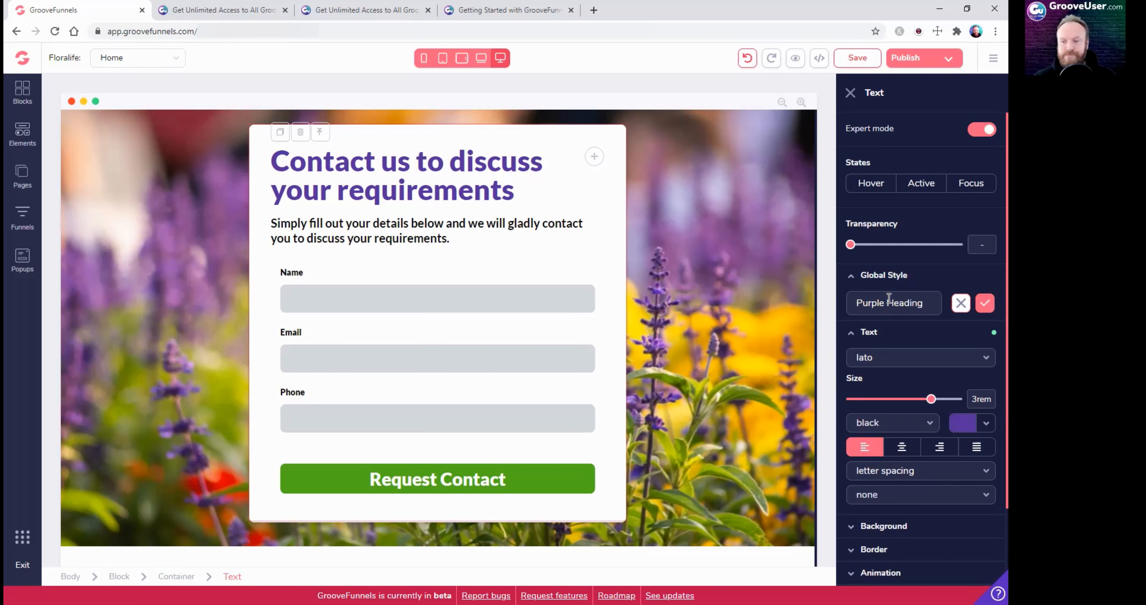
click(985, 304)
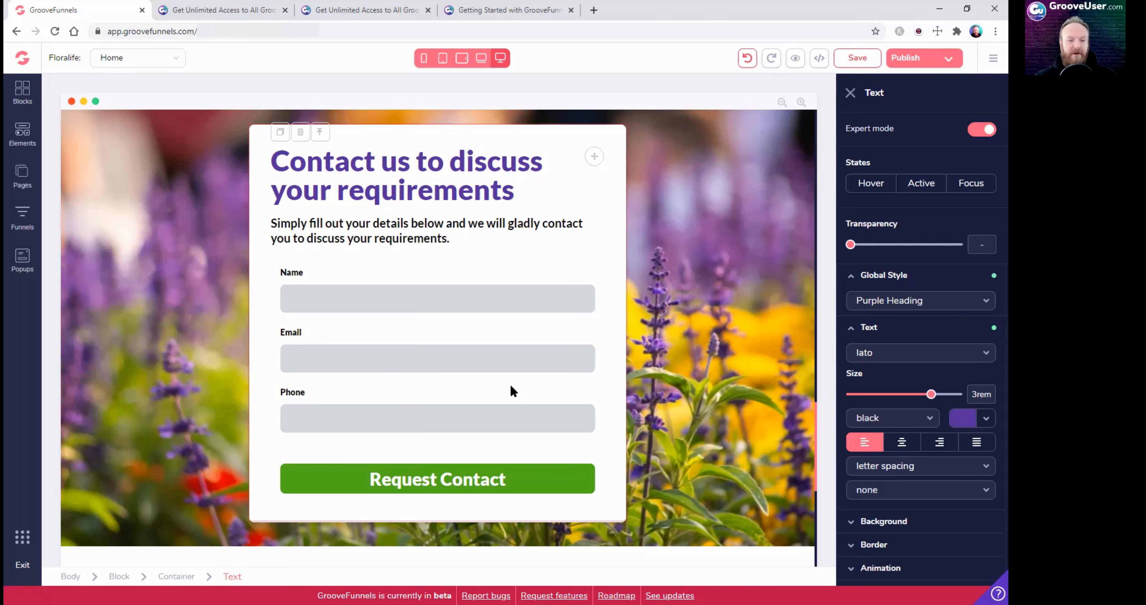
Try the Purple Heading global style on the paragraph below "What Our Customers Say" and undo it
scroll(410, 401, down, 5)
scroll(445, 409, up, 2)
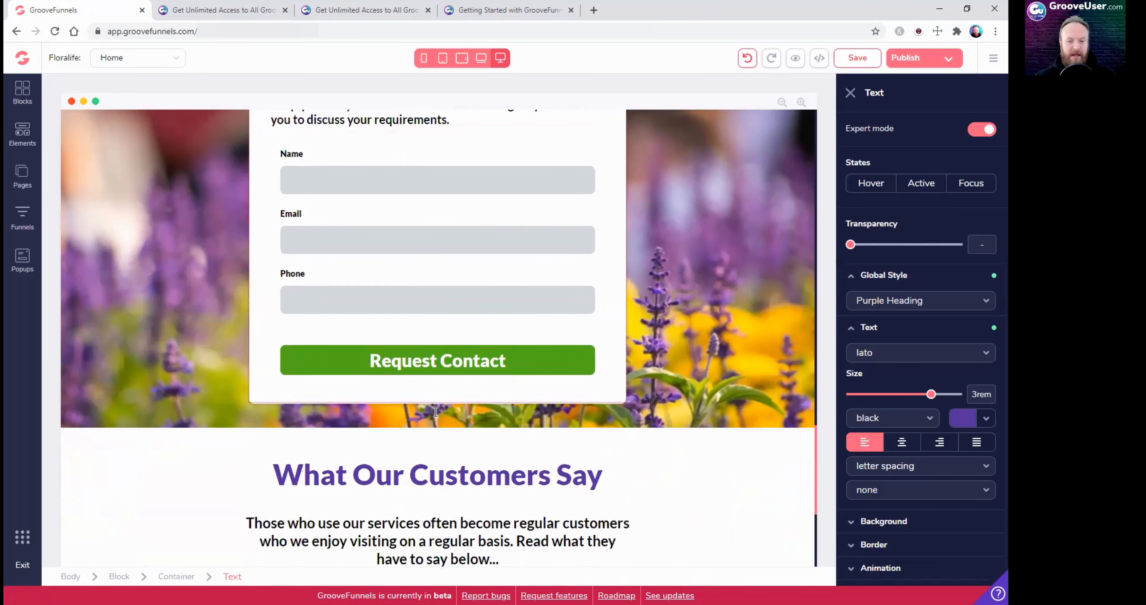
scroll(455, 414, down, 1)
click(440, 460)
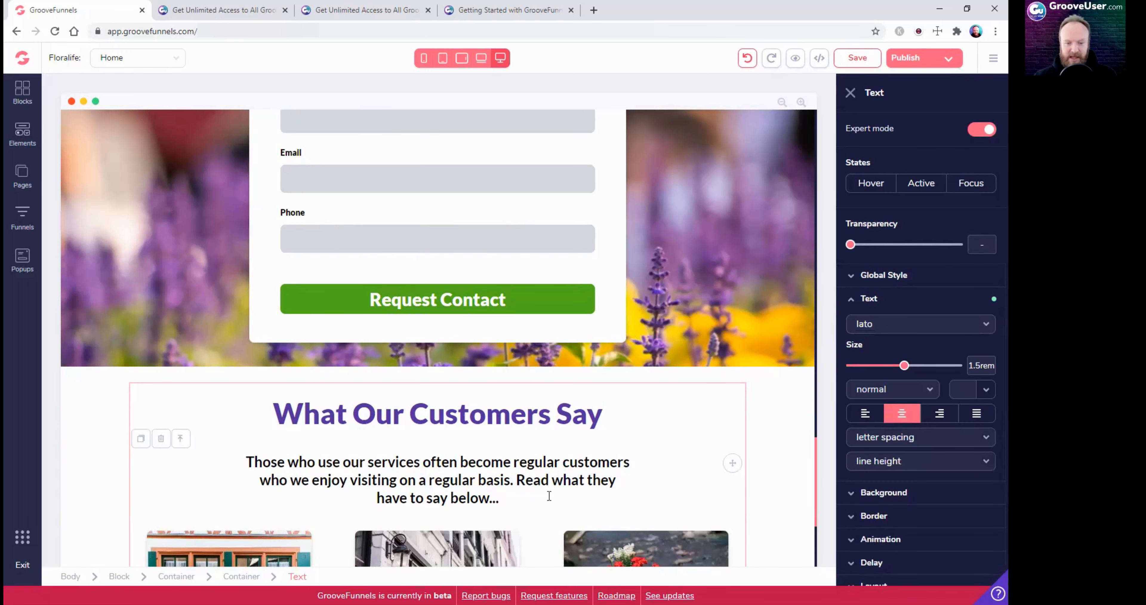
click(484, 462)
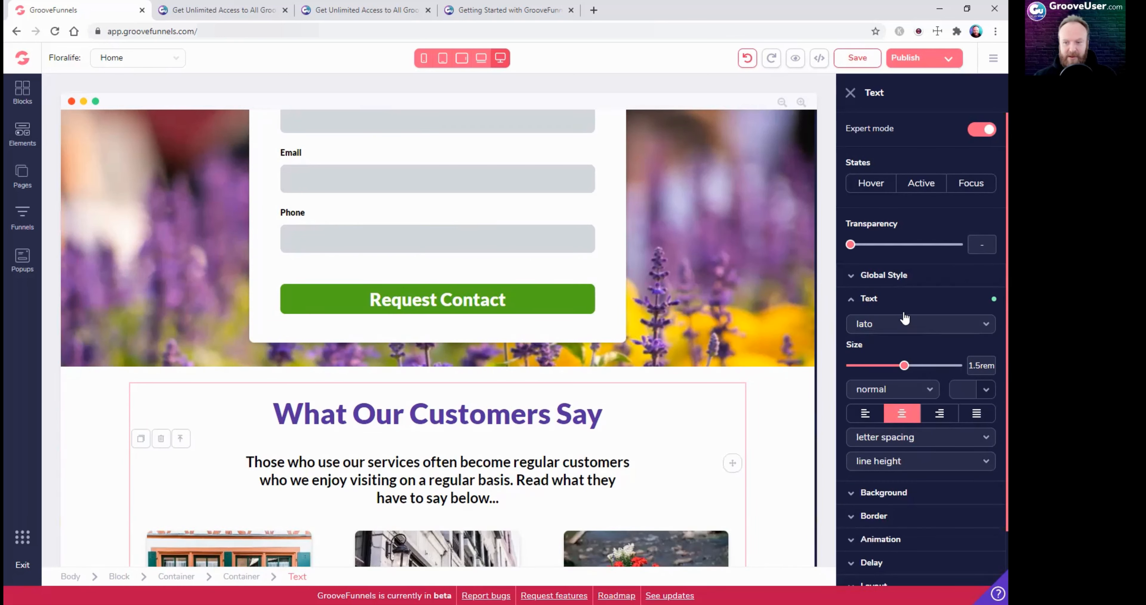
click(879, 279)
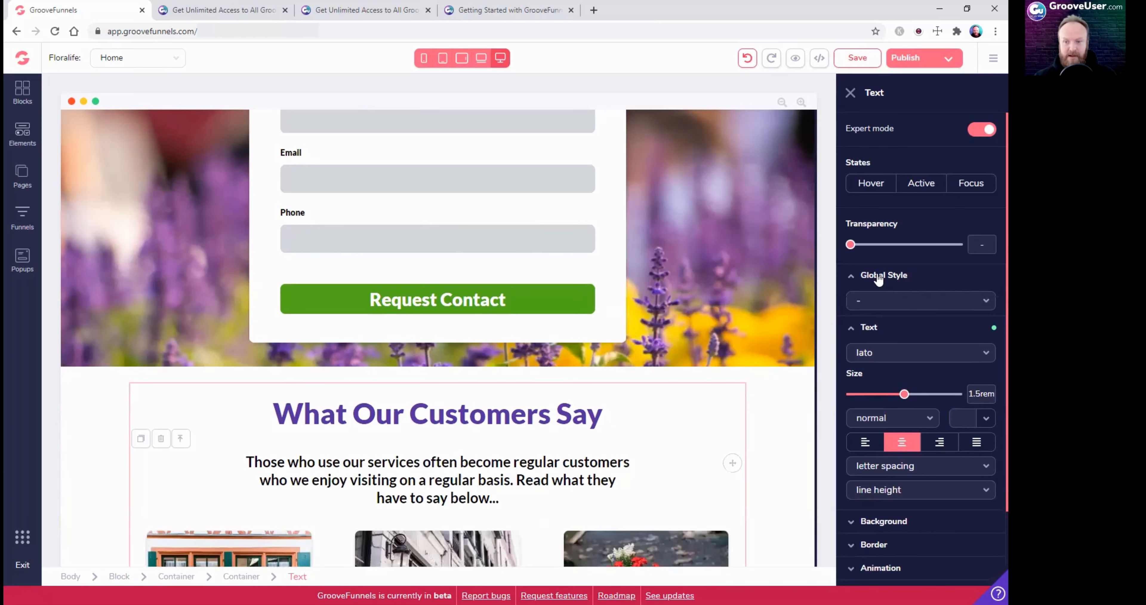
click(901, 306)
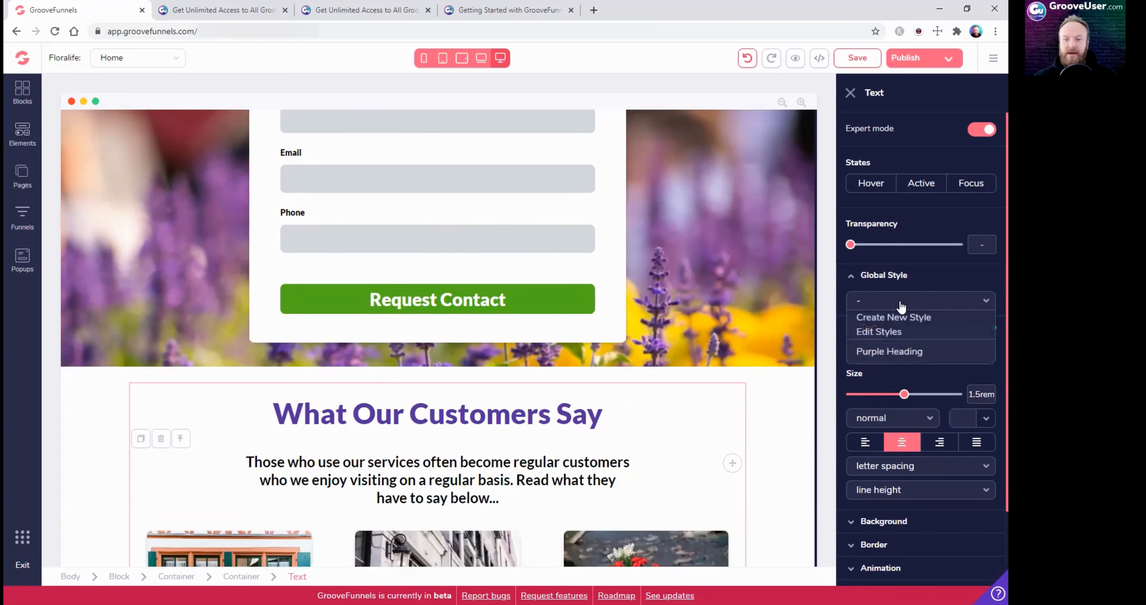
click(888, 351)
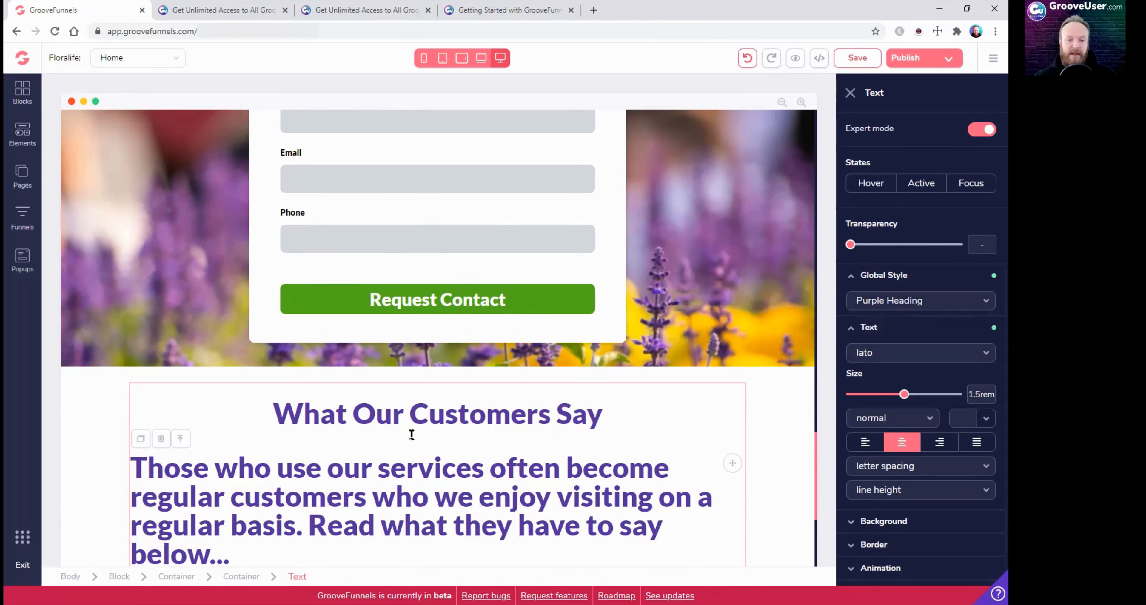
scroll(451, 331, up, 6)
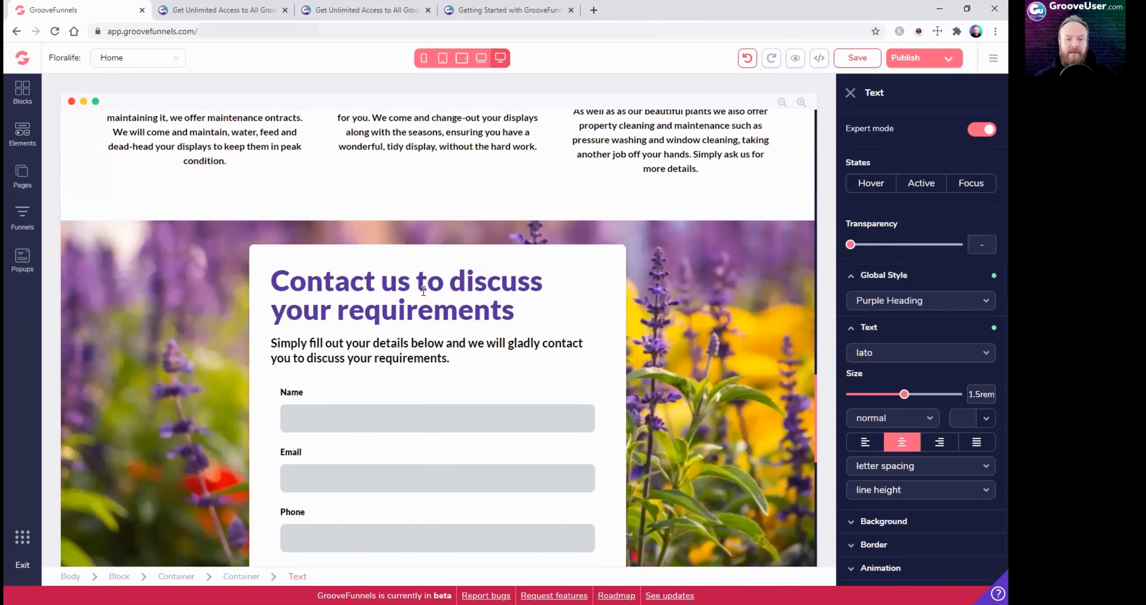
scroll(644, 375, down, 4)
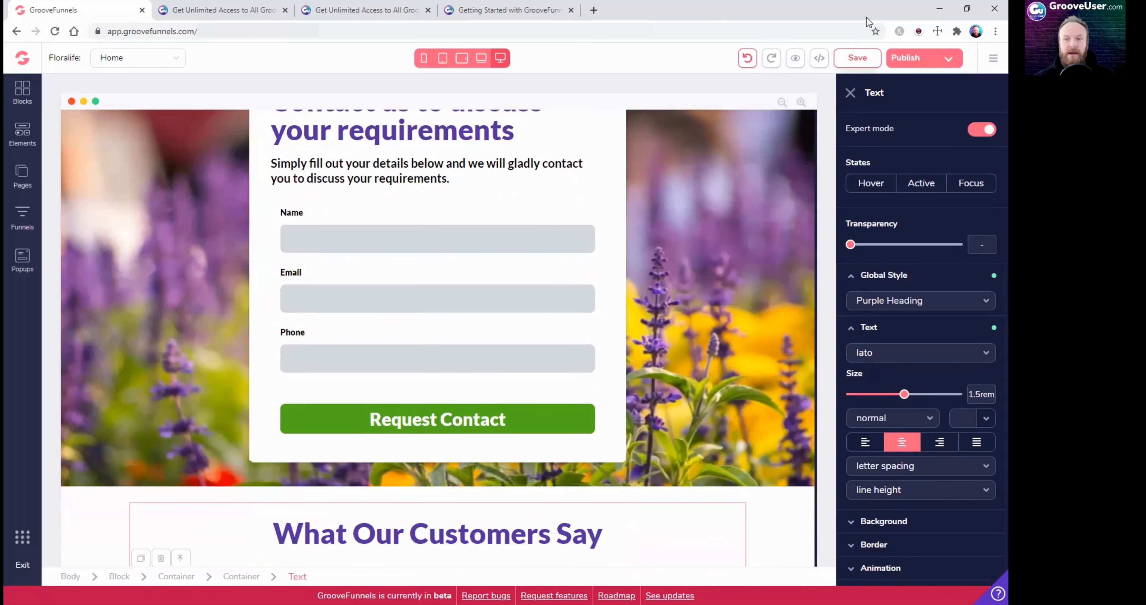
click(747, 58)
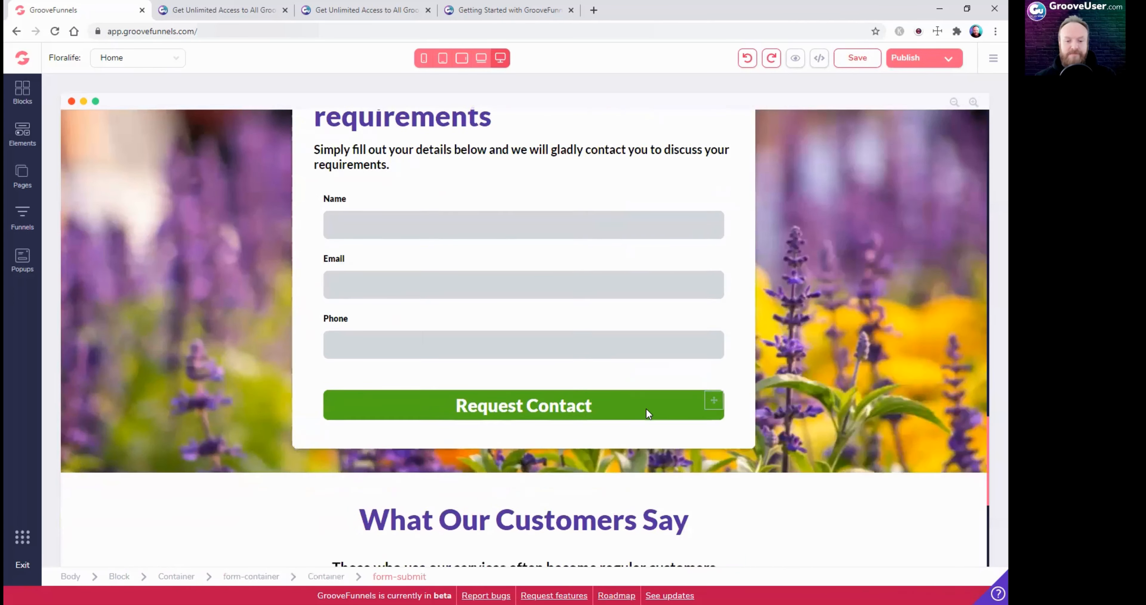
Delete the Purple Heading global style from the saved styles and confirm the deletion
scroll(647, 408, up, 4)
click(541, 293)
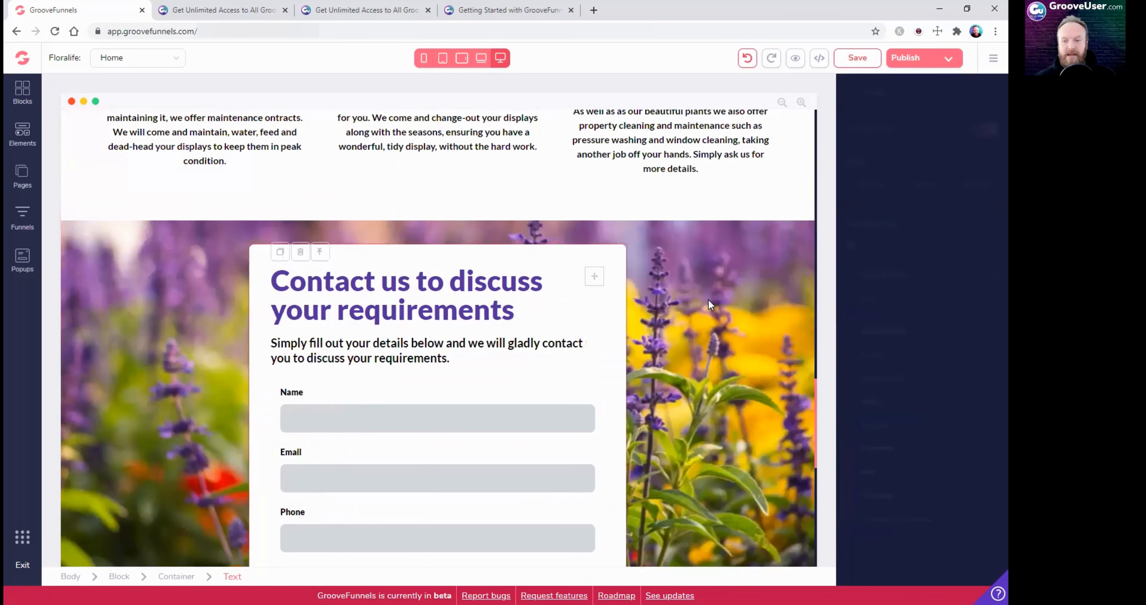
click(875, 276)
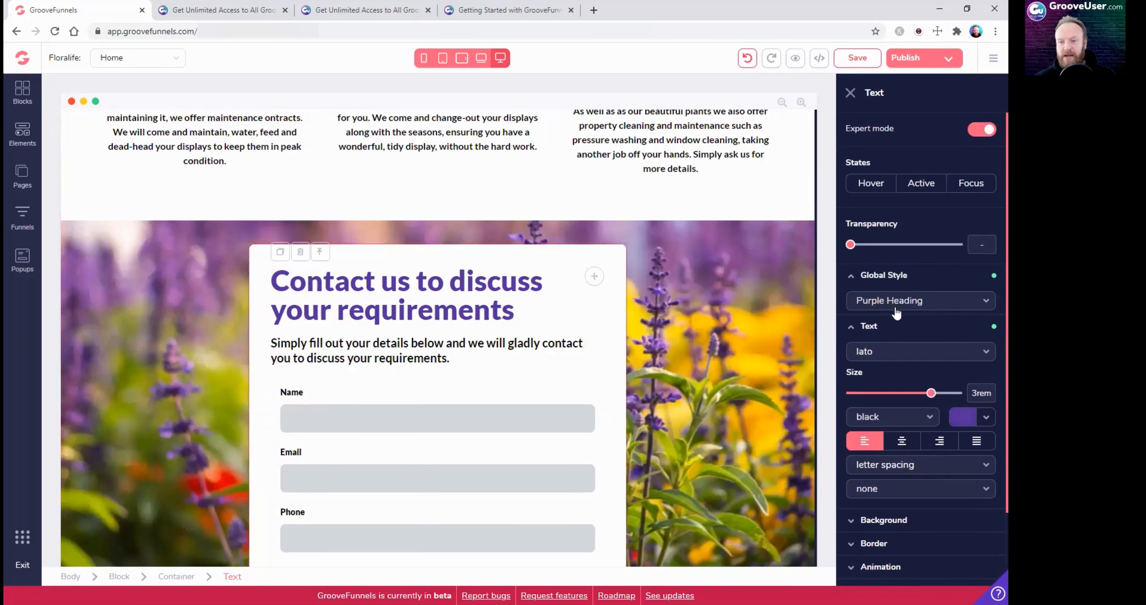
click(978, 302)
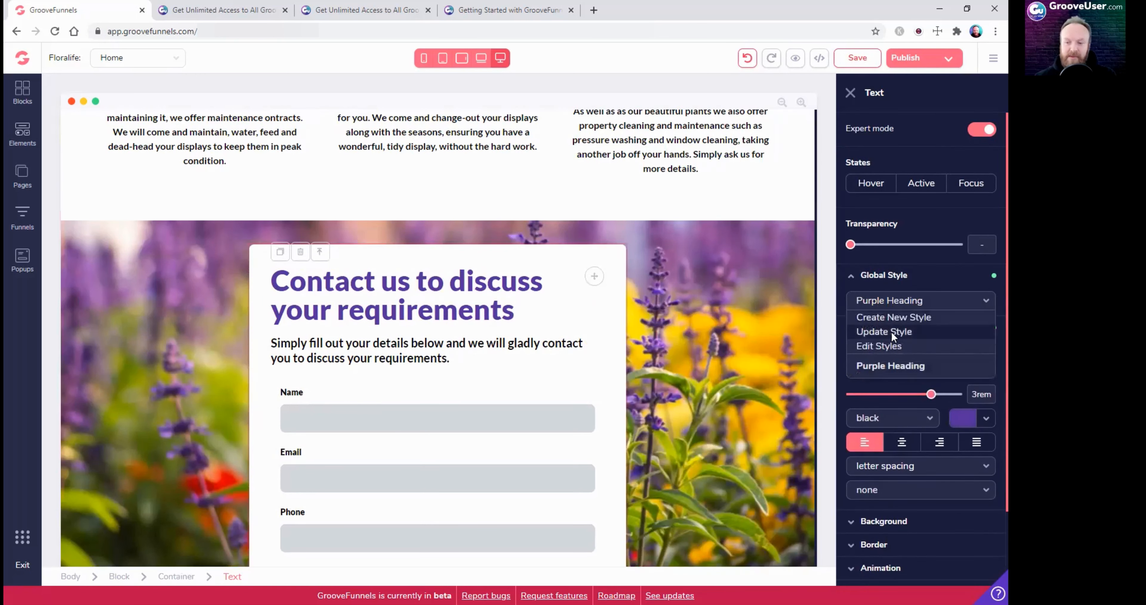
click(895, 347)
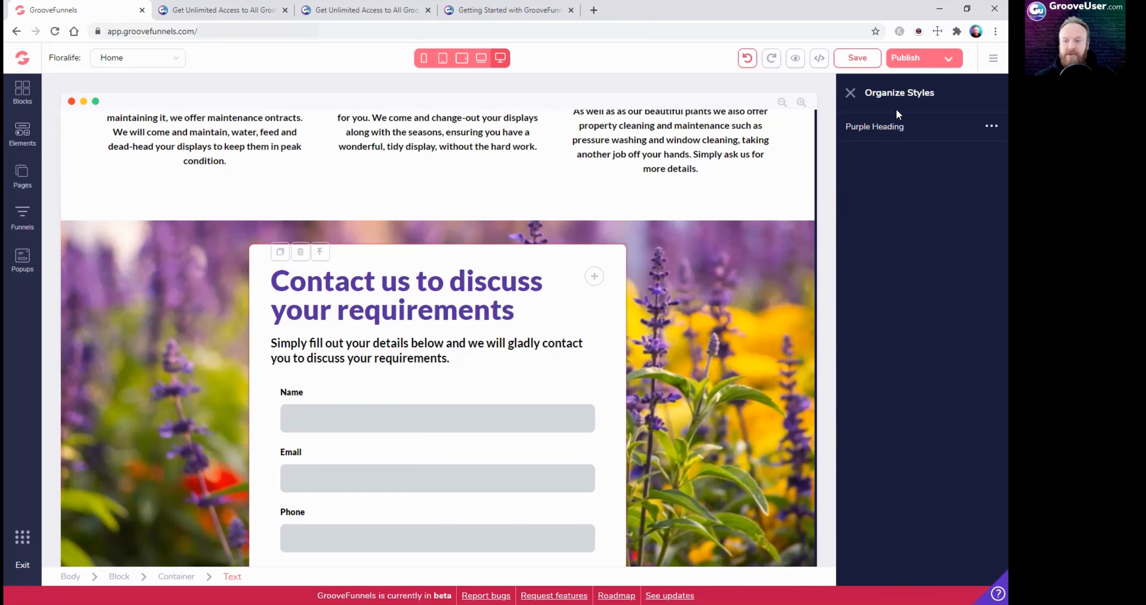
click(992, 129)
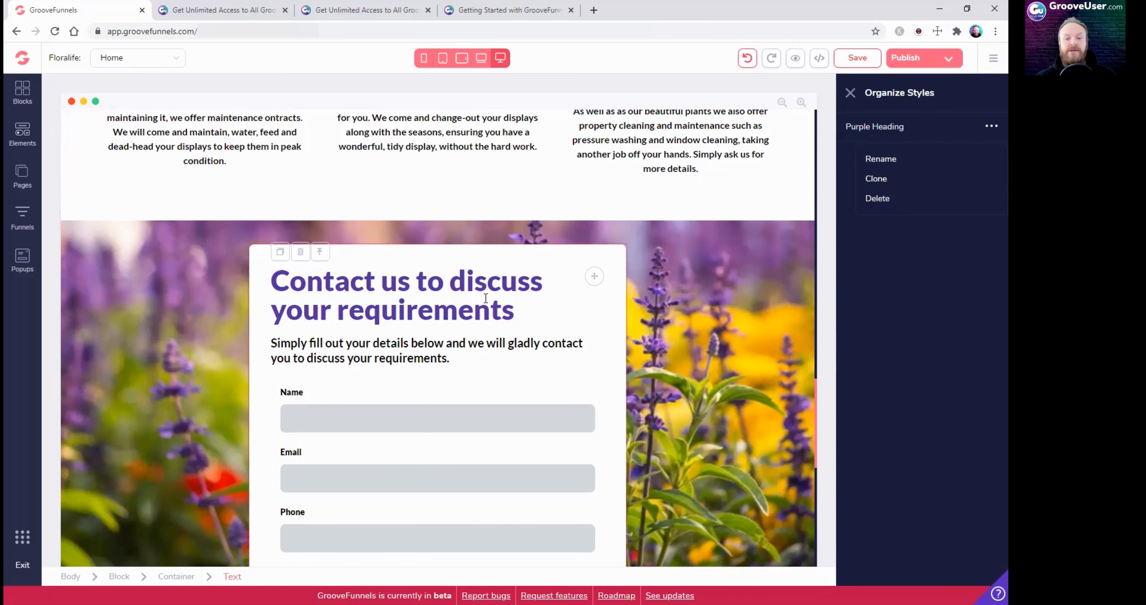
click(880, 200)
click(533, 341)
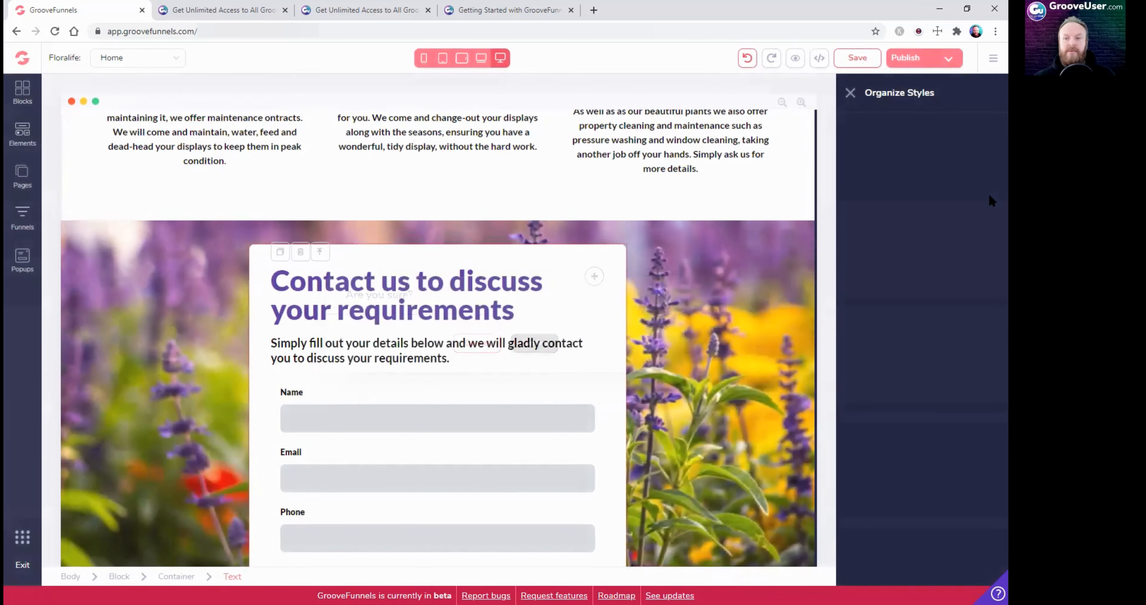
click(850, 93)
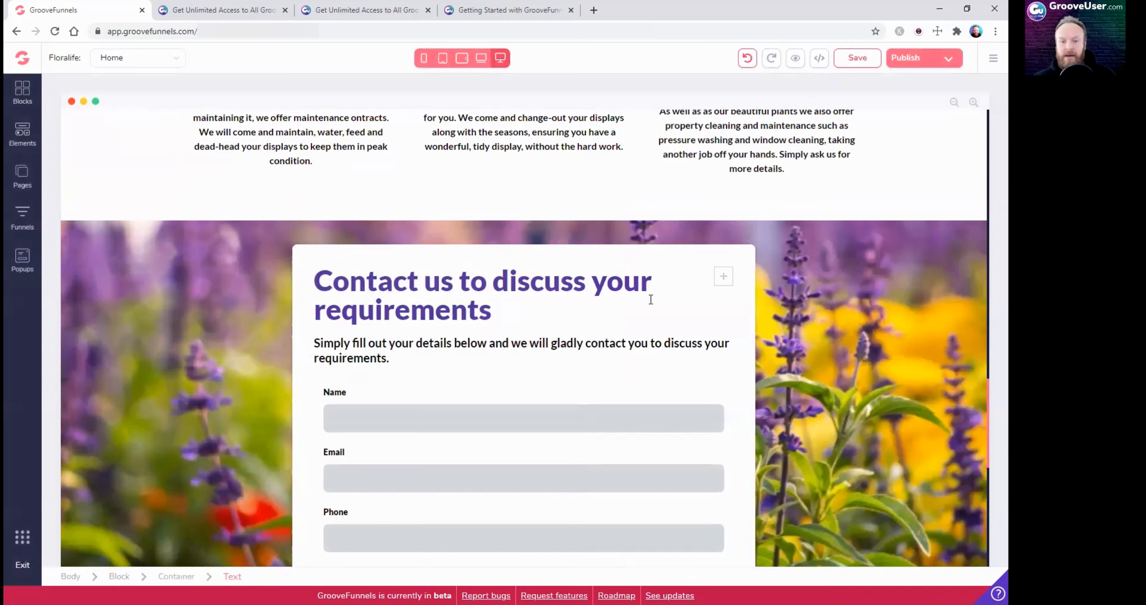
Compare the design settings available for the contact block, its heading and the middle service description text
click(565, 236)
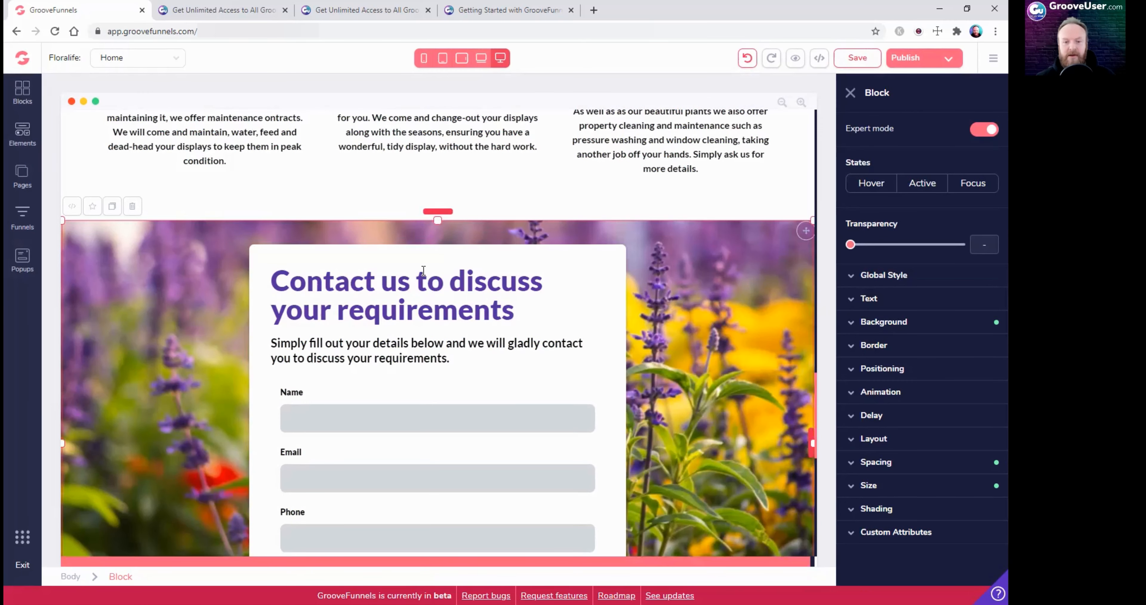
click(445, 275)
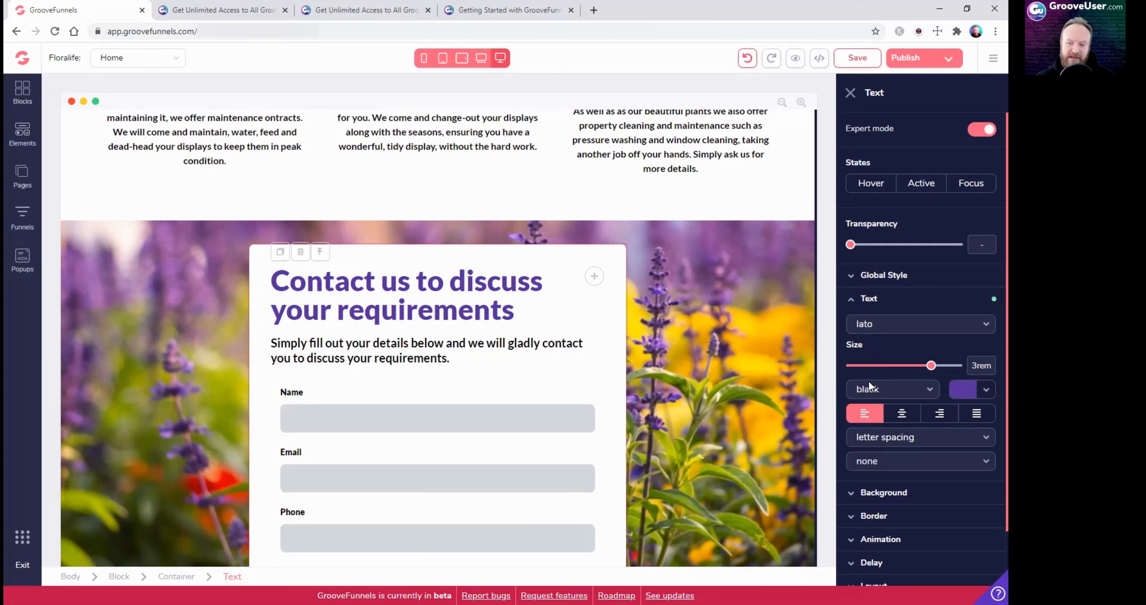
click(411, 147)
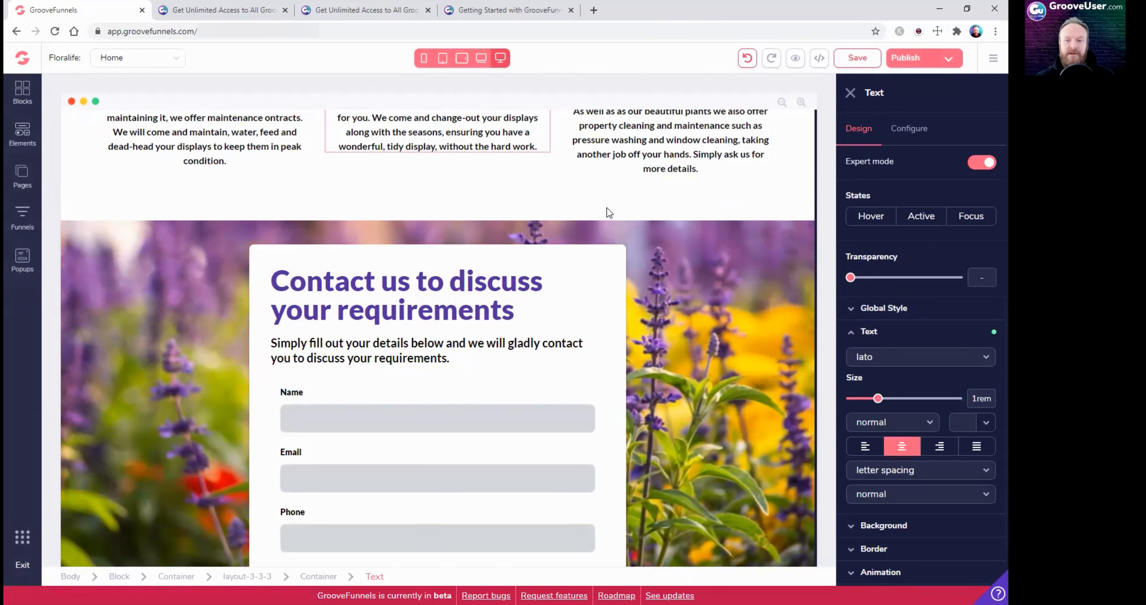
click(677, 235)
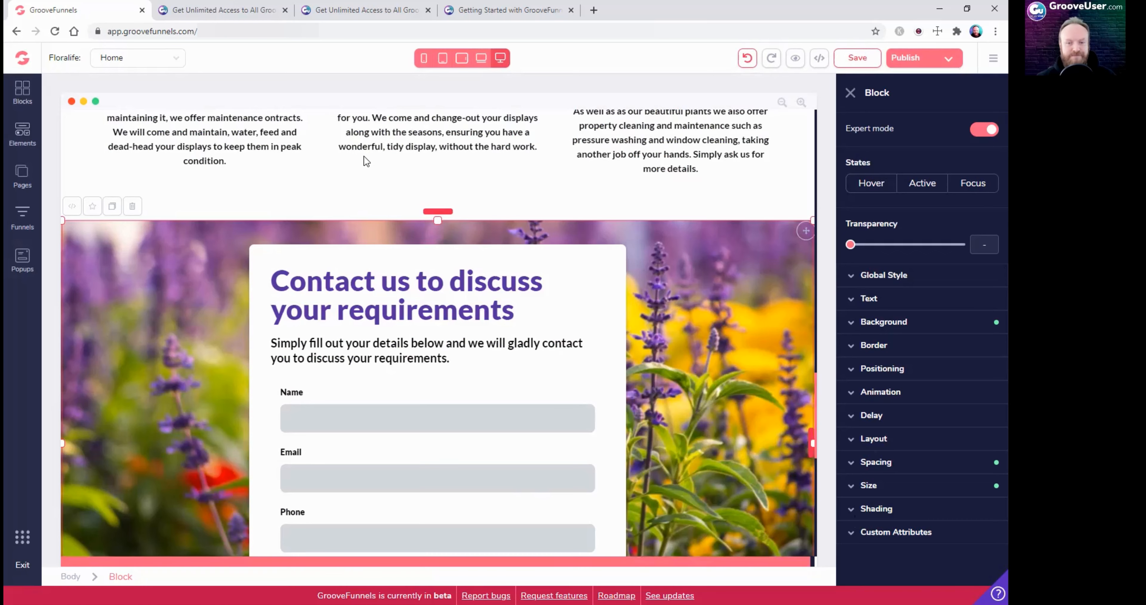
Examine the font choices and size control in the text settings of the "Contact us to discuss your requirements" heading
click(476, 283)
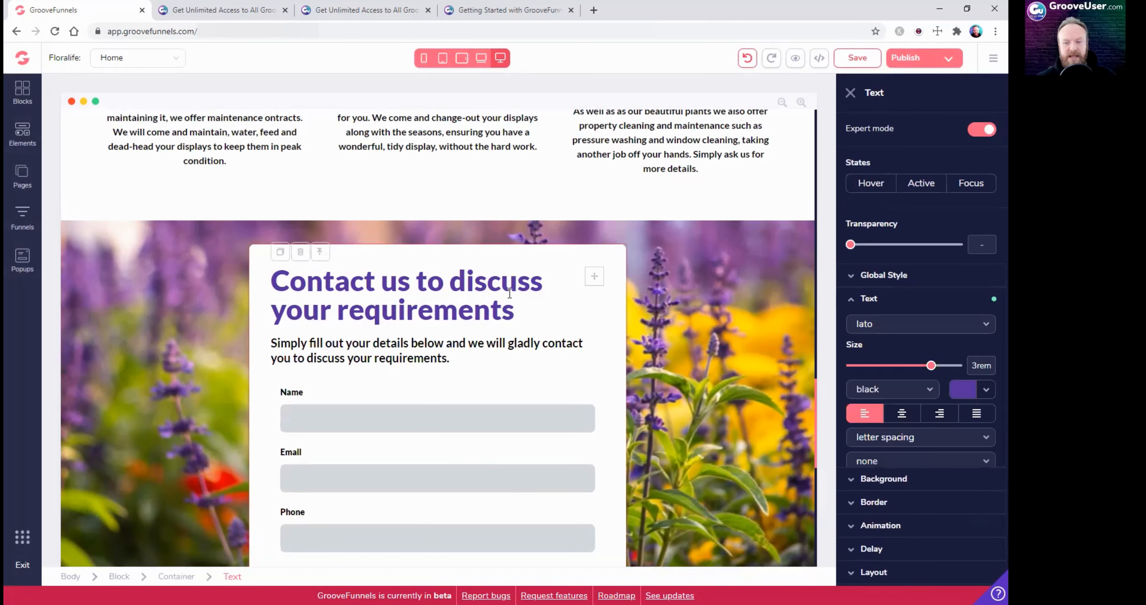
click(853, 303)
click(853, 302)
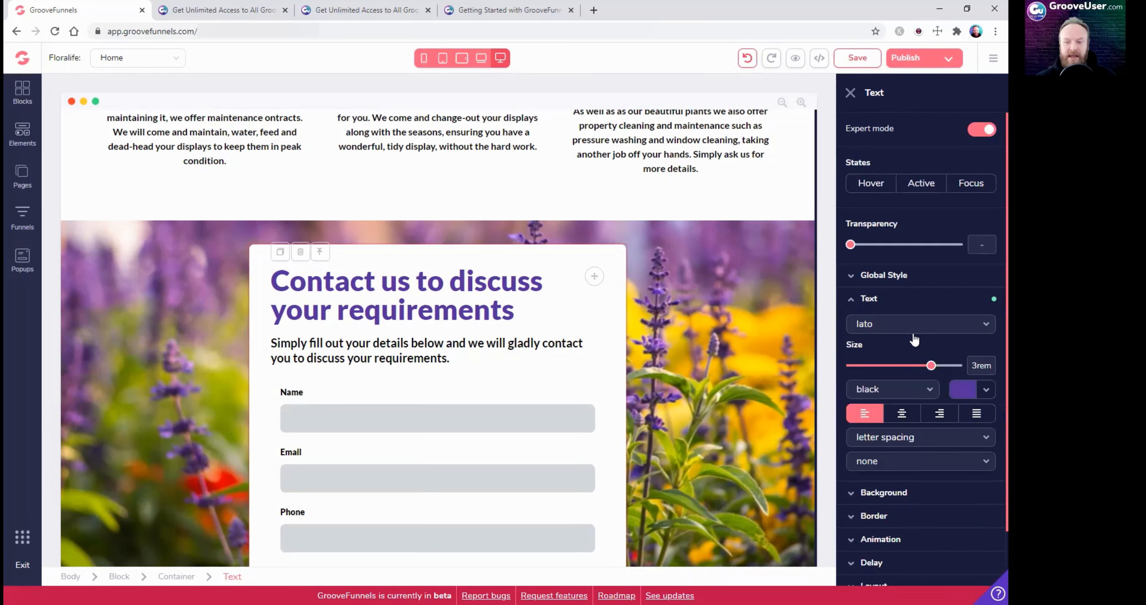
click(926, 332)
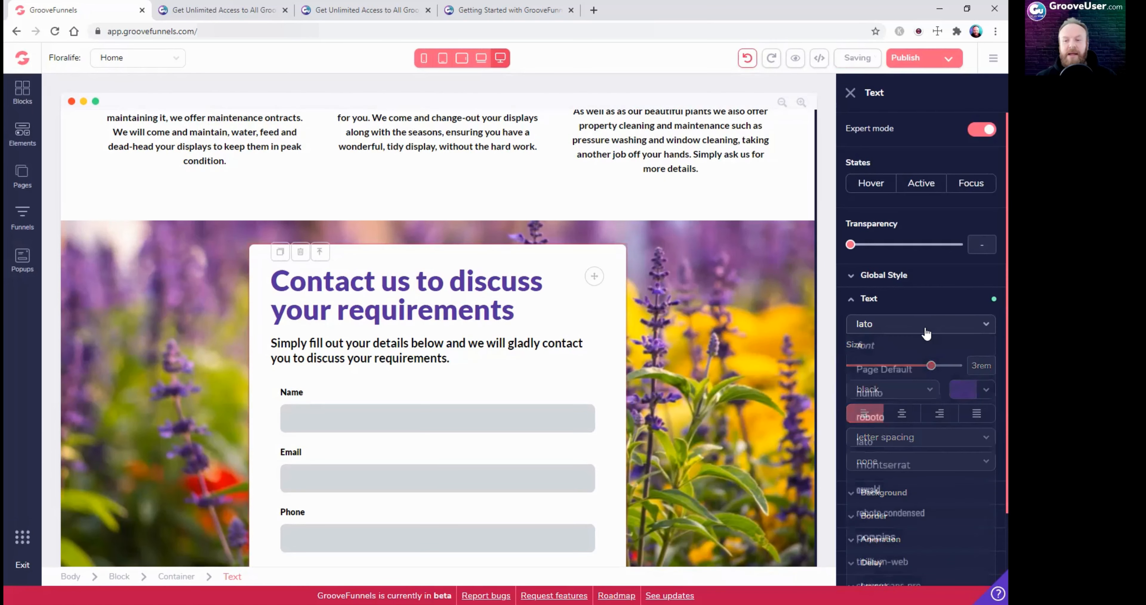
click(903, 303)
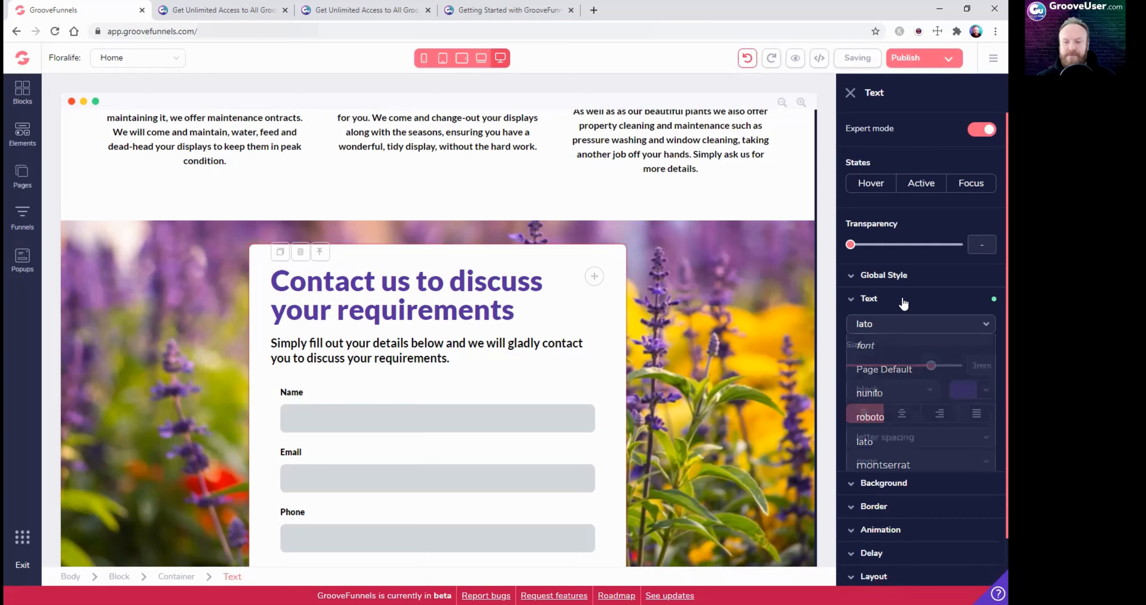
click(882, 297)
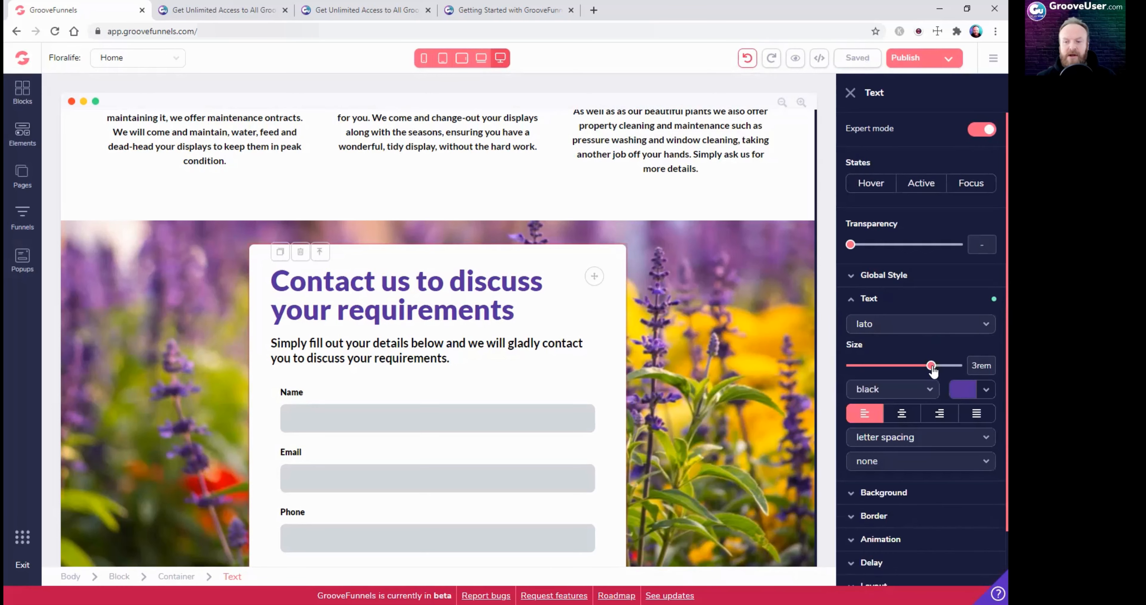
mouse_move(932, 366)
mouse_down()
mouse_move(922, 366)
mouse_move(931, 366)
mouse_up()
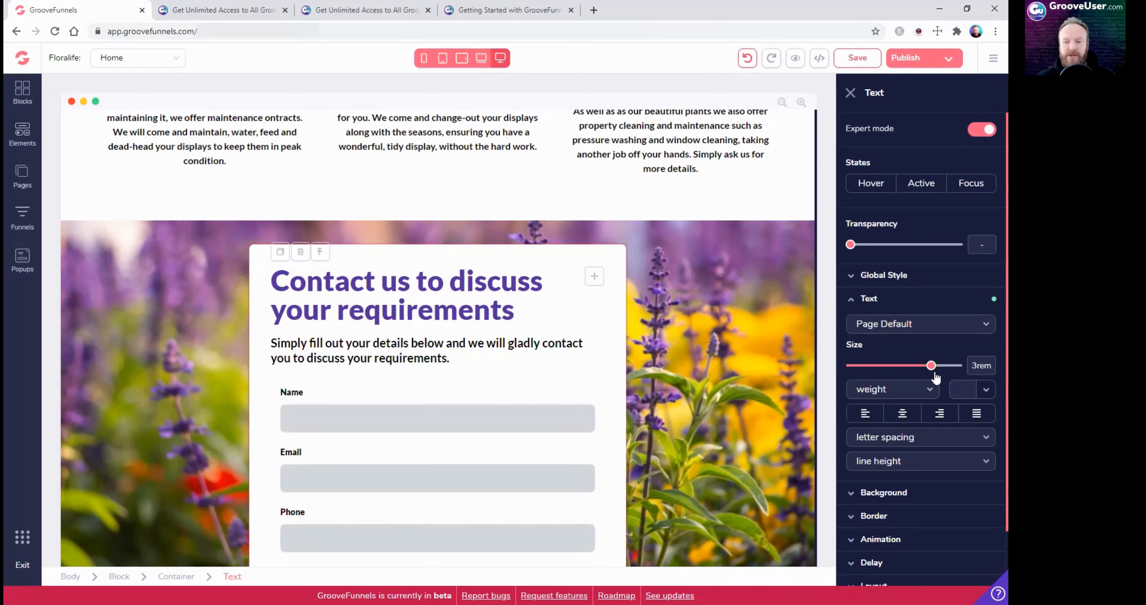
click(881, 332)
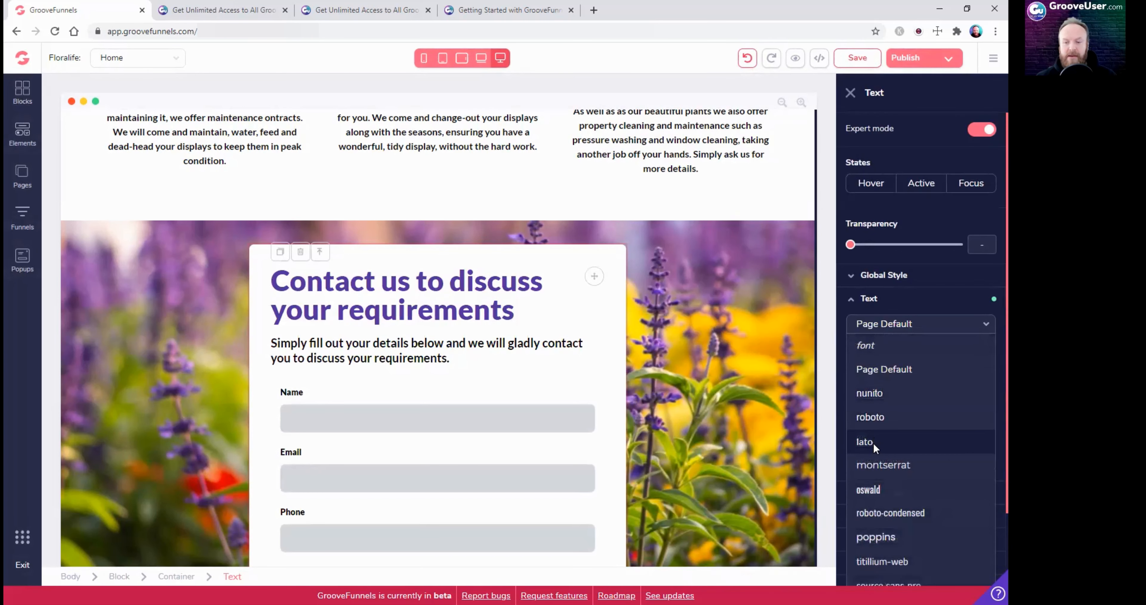
click(851, 360)
Try the hairline, light, normal, semibold, bold and black weights on the "Contact us to discuss your requirements" heading
click(897, 391)
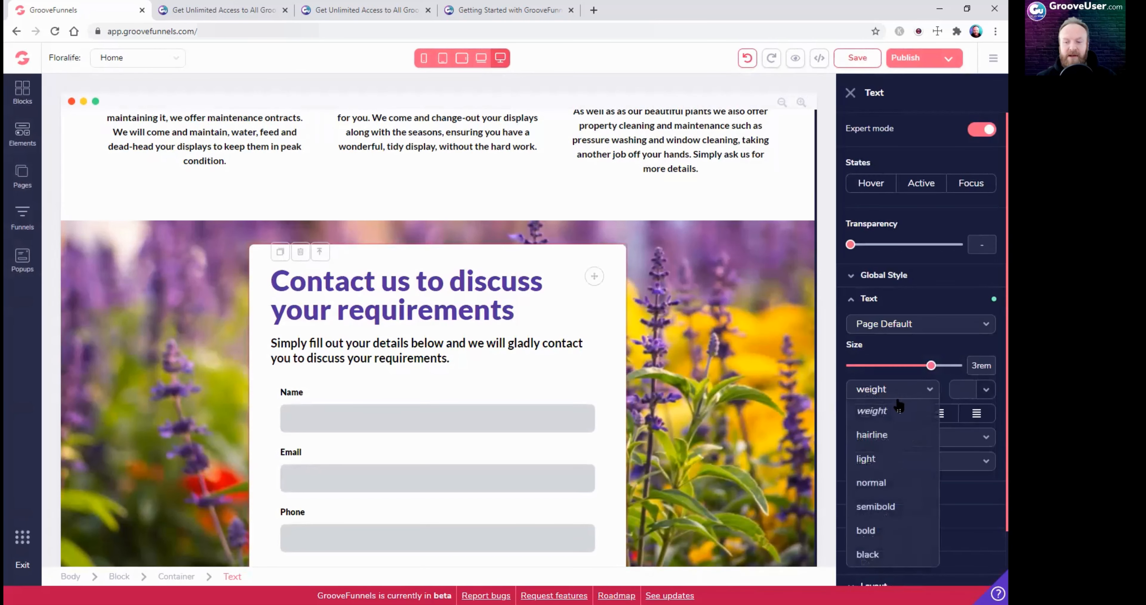
click(887, 434)
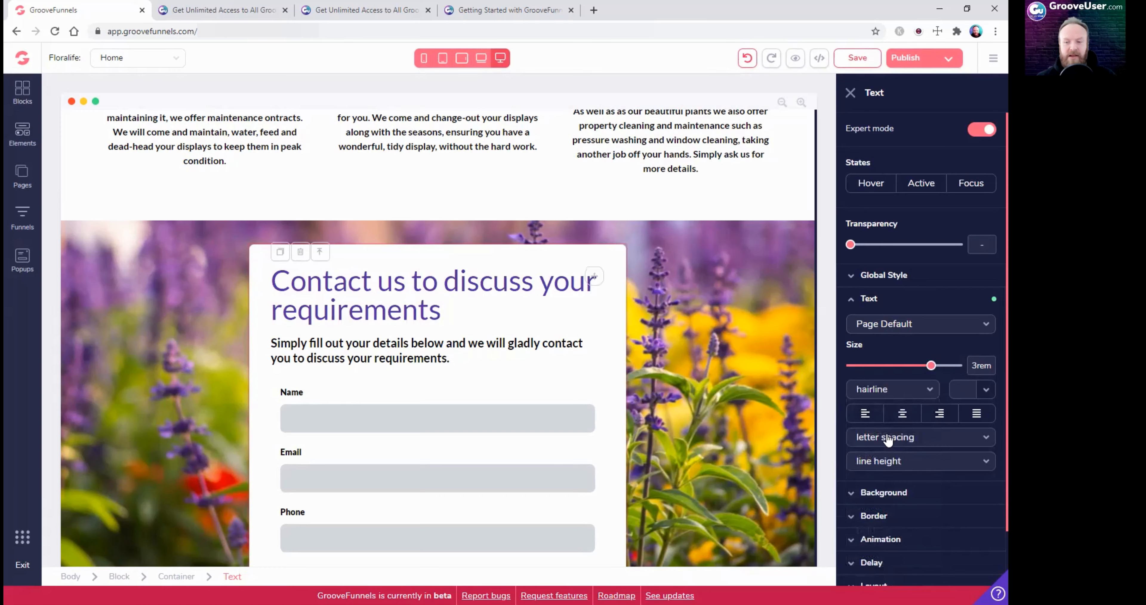
click(896, 391)
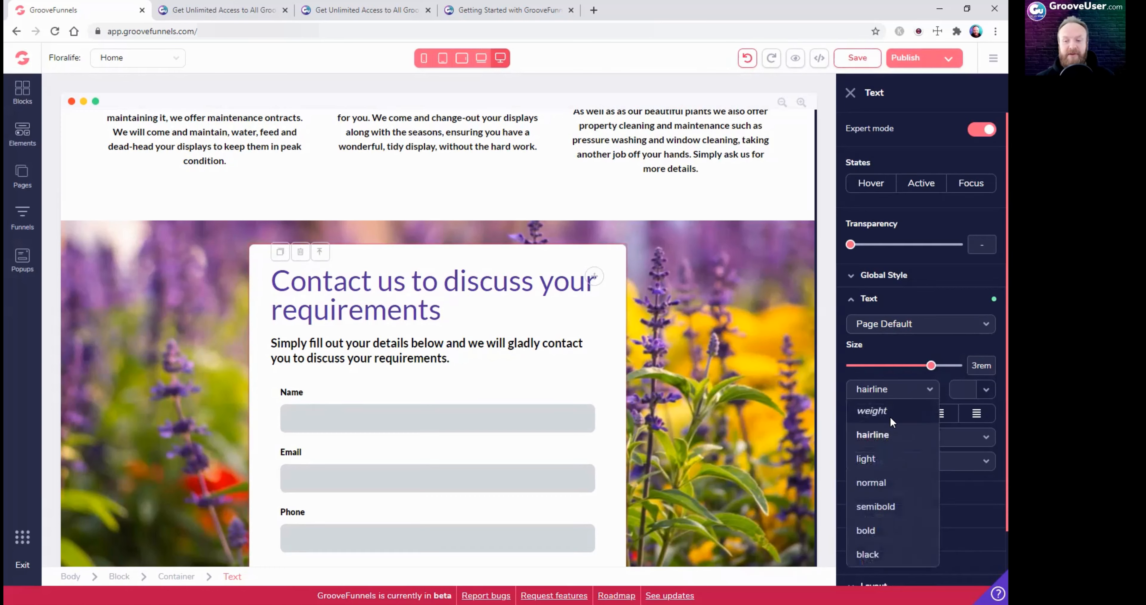
click(882, 456)
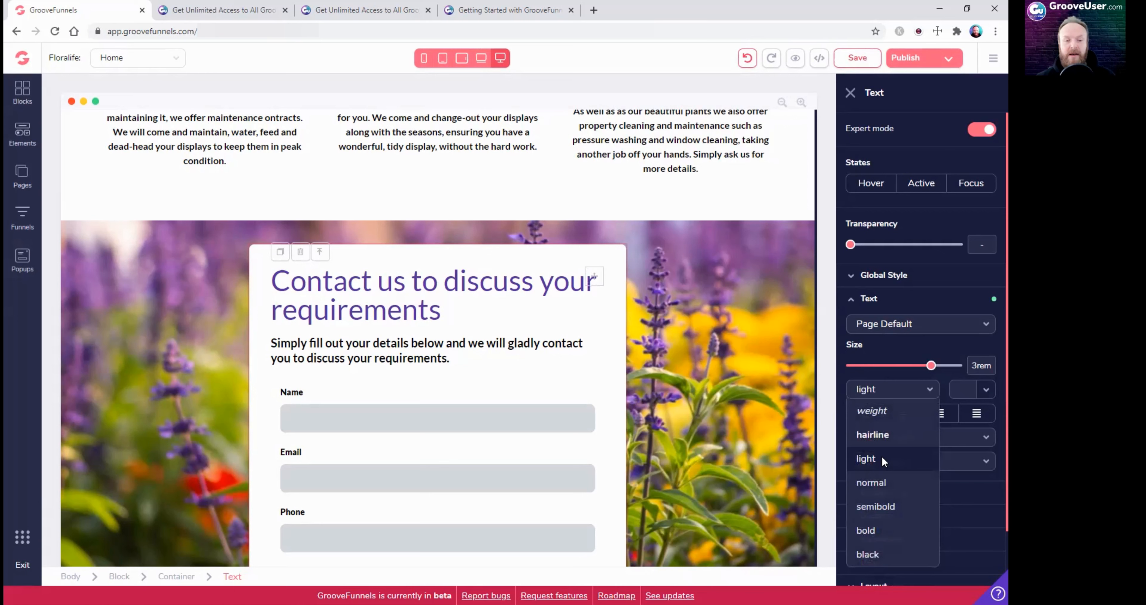
click(908, 389)
click(882, 482)
click(885, 394)
click(878, 506)
click(887, 391)
click(872, 531)
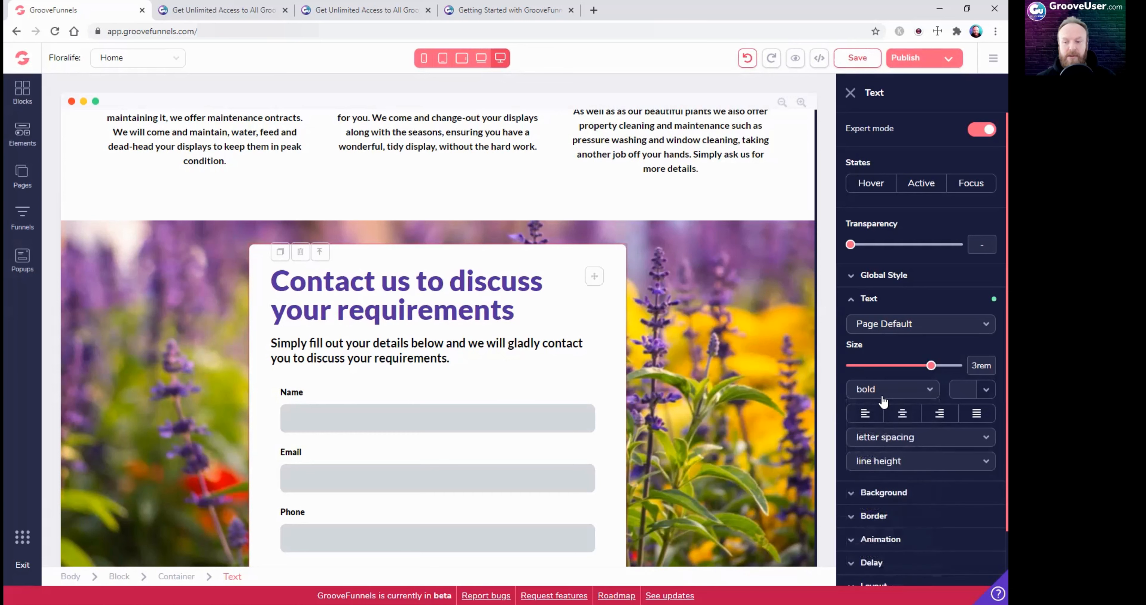
click(871, 556)
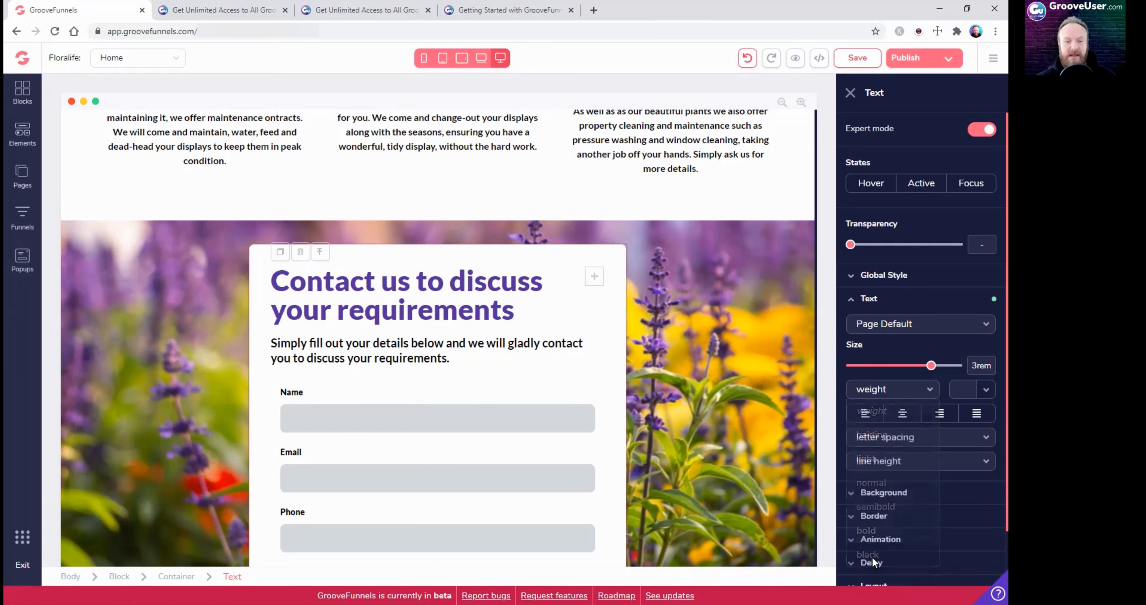
Try the montserrat font on the contact heading with the black, bold and normal weights
click(885, 325)
click(878, 464)
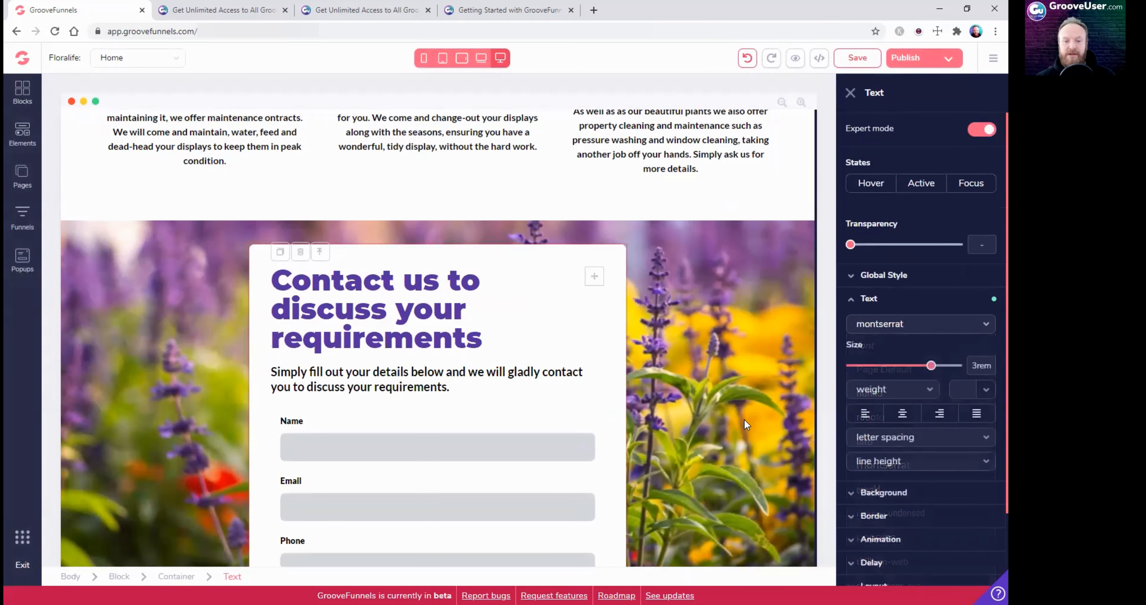
click(897, 393)
click(880, 486)
click(875, 391)
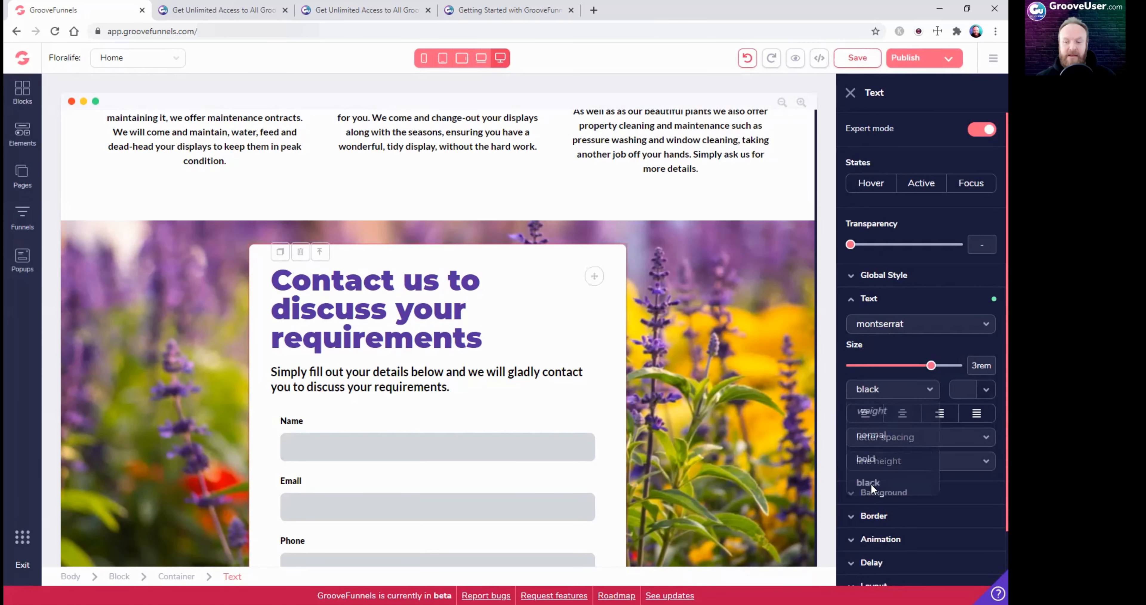
click(872, 462)
click(870, 389)
click(879, 431)
Set the contact heading's font to Page Default and its weight to black, and collapse its text settings
click(873, 327)
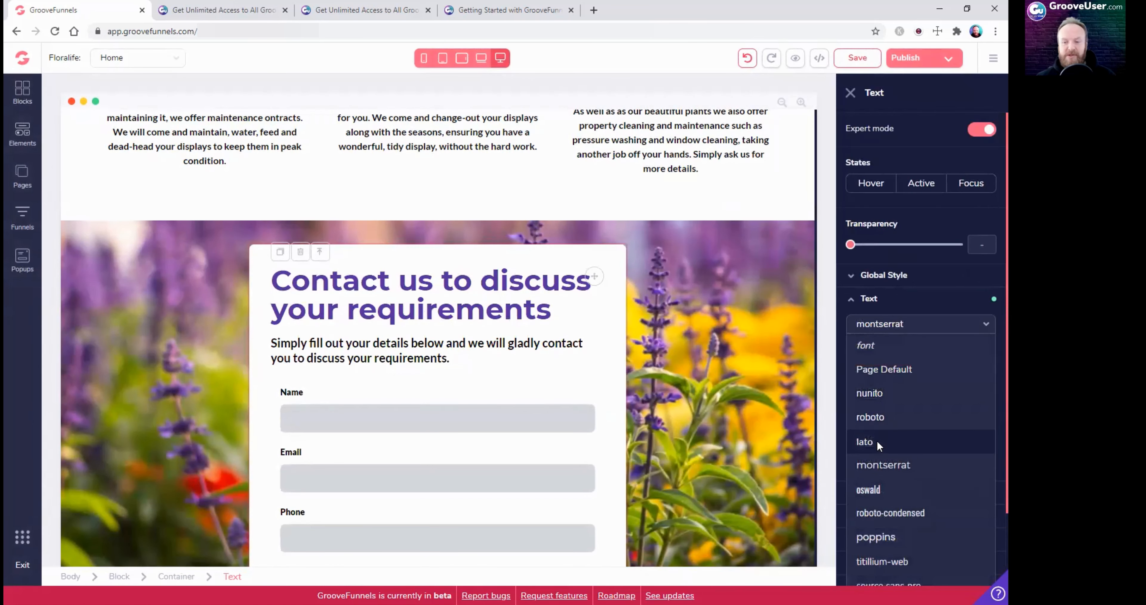
click(876, 369)
click(886, 390)
click(880, 467)
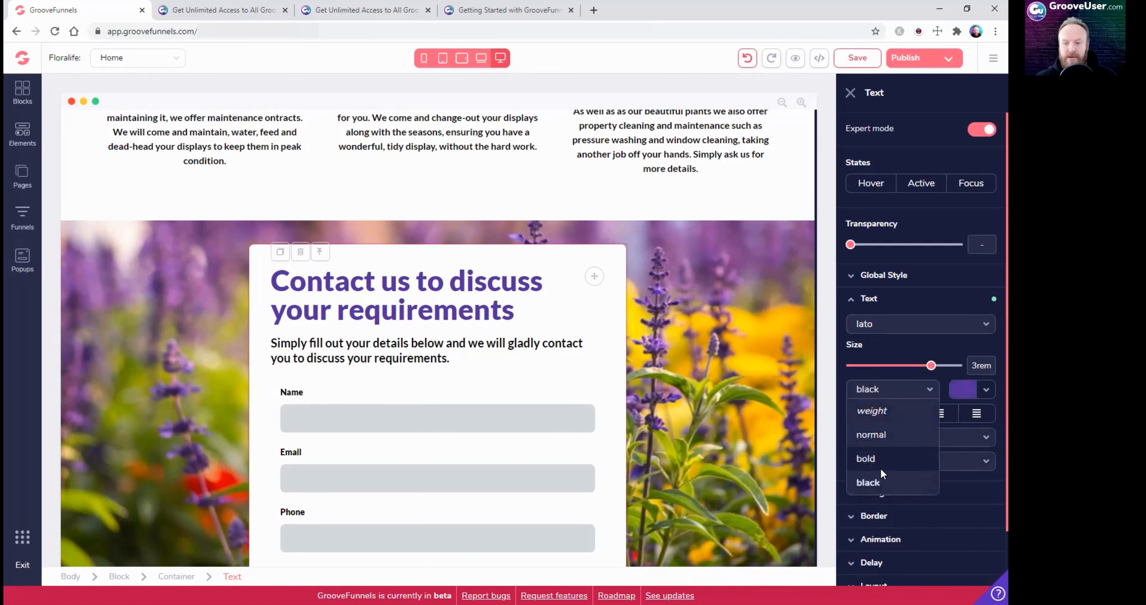
click(869, 484)
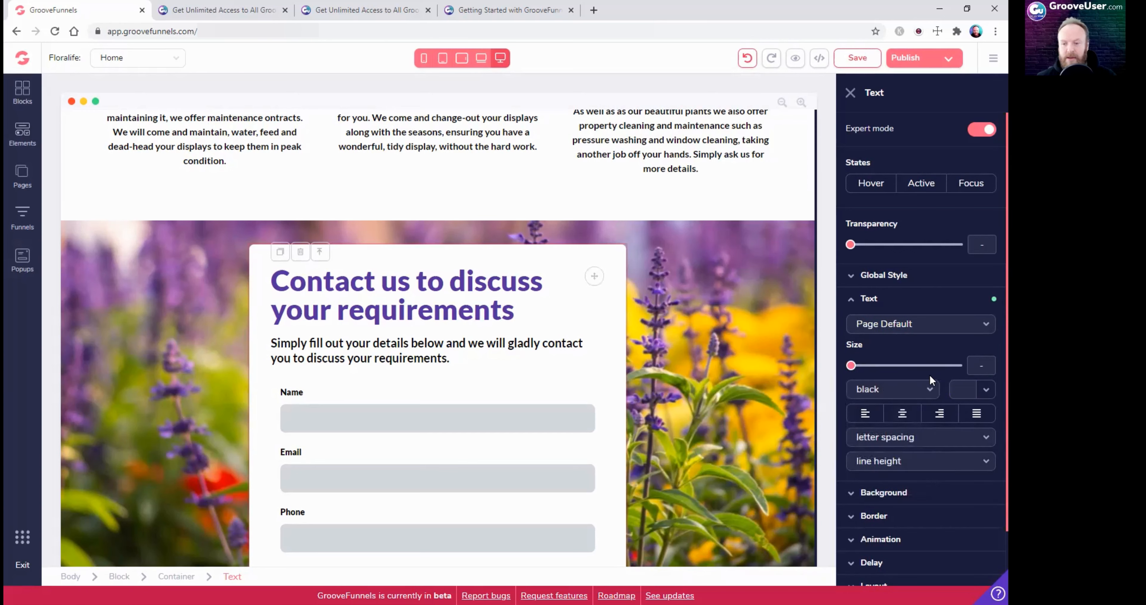
click(851, 301)
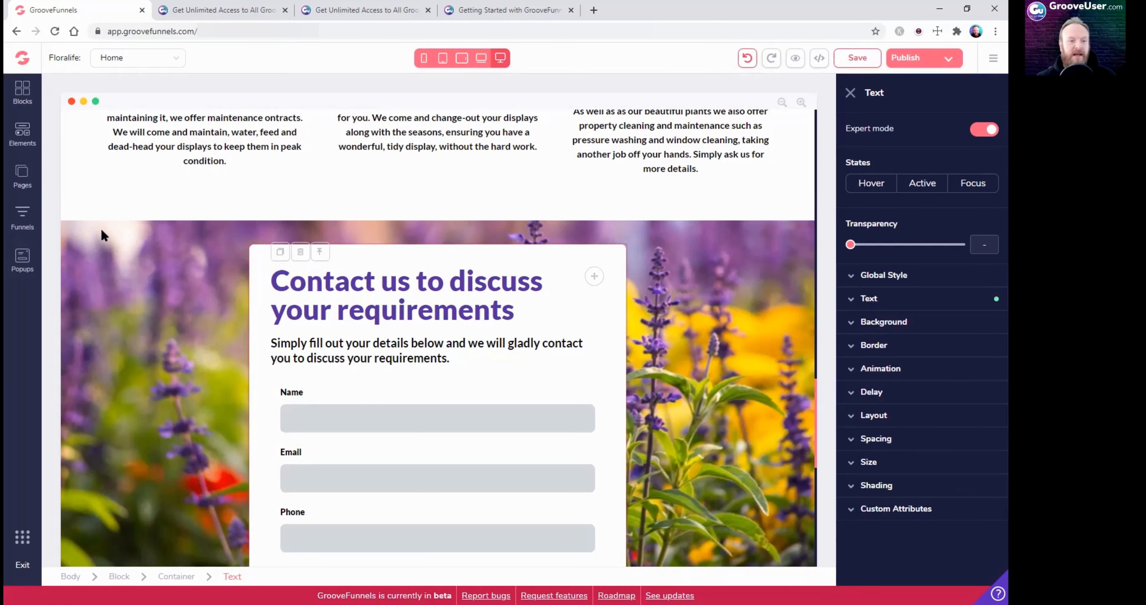
Compare the background settings of the contact form block with those of the services block above it
click(88, 228)
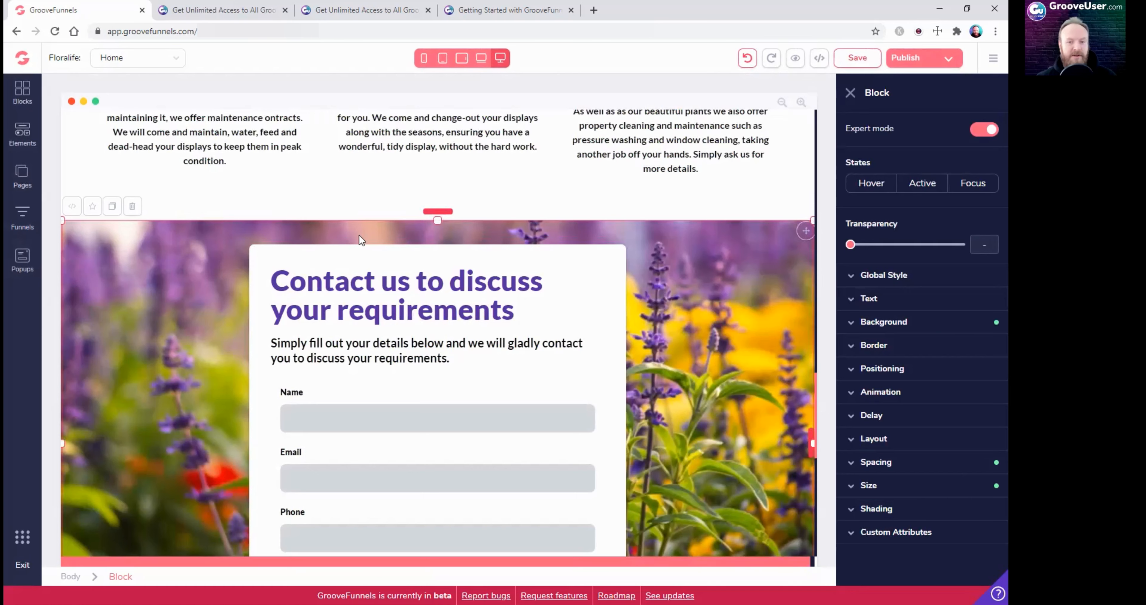
click(851, 324)
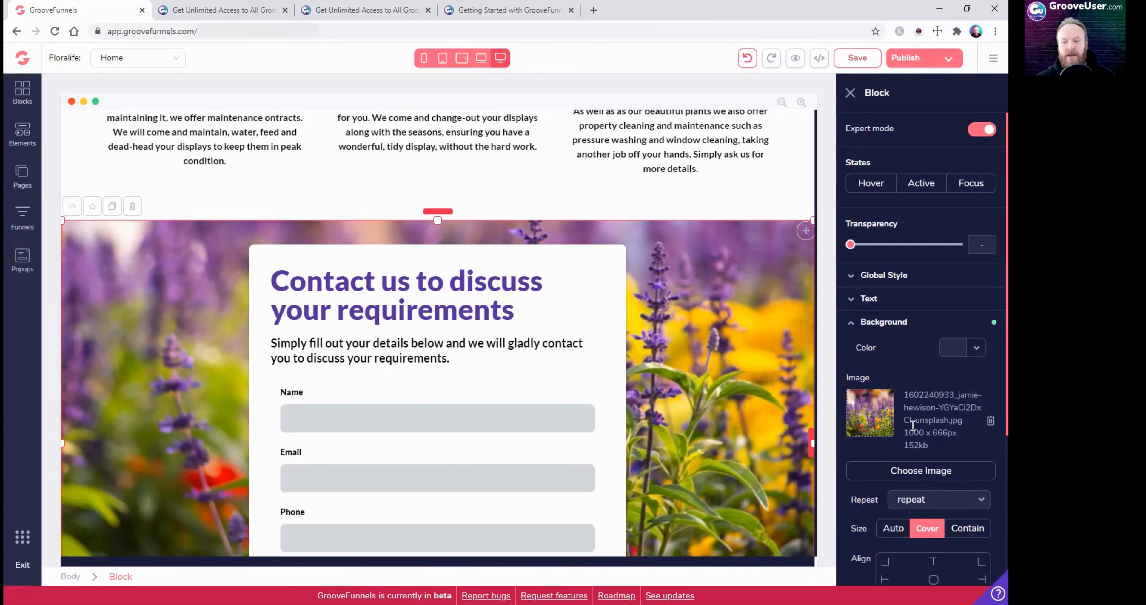
scroll(930, 420, down, 3)
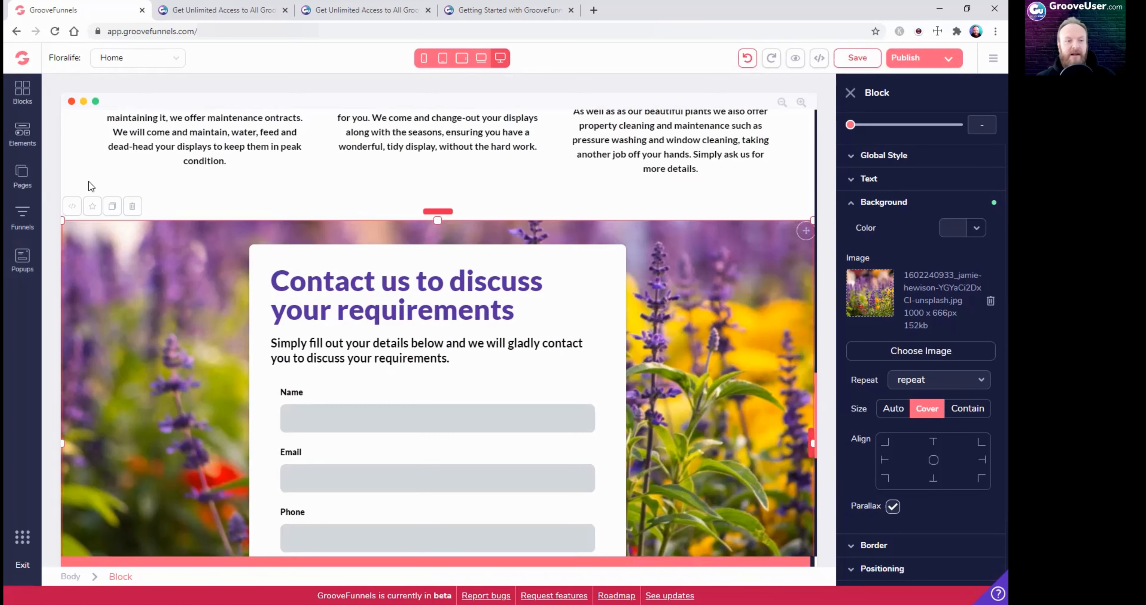
click(66, 184)
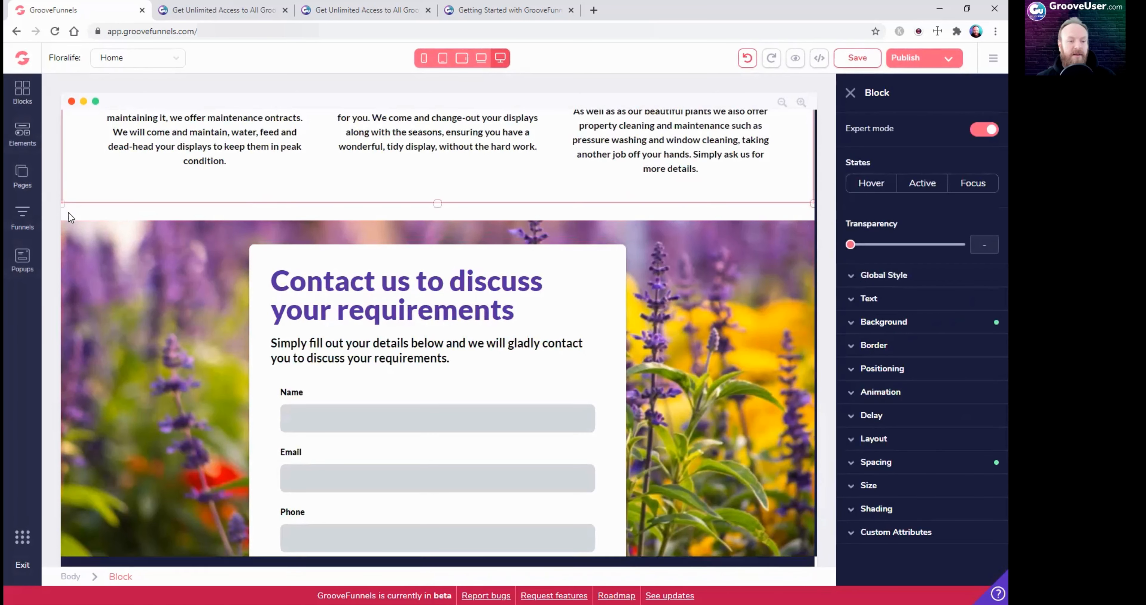
scroll(578, 311, up, 3)
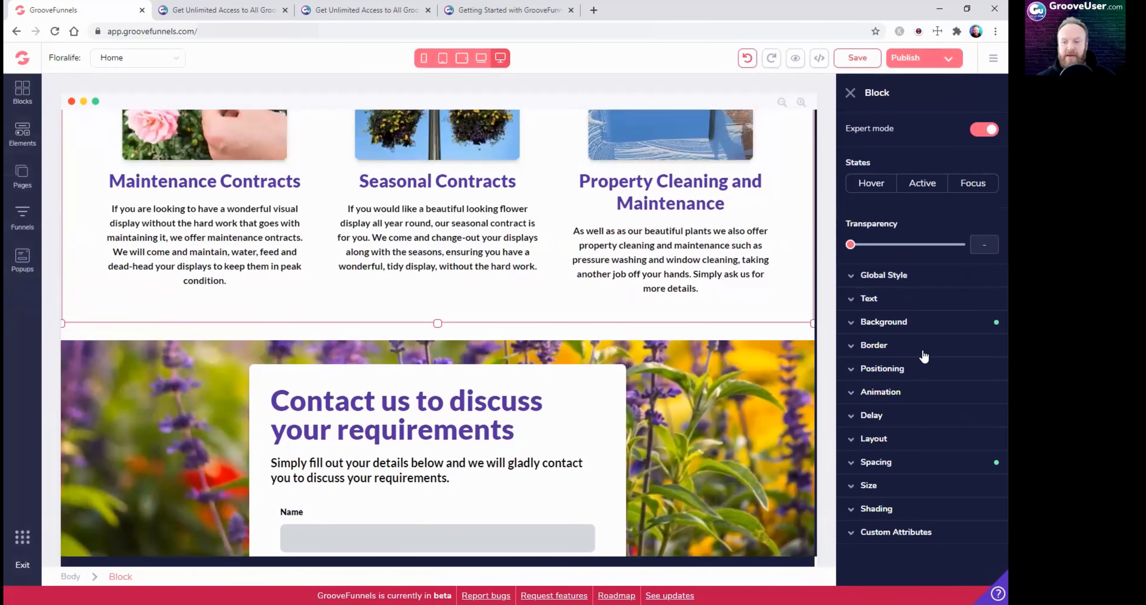
click(883, 321)
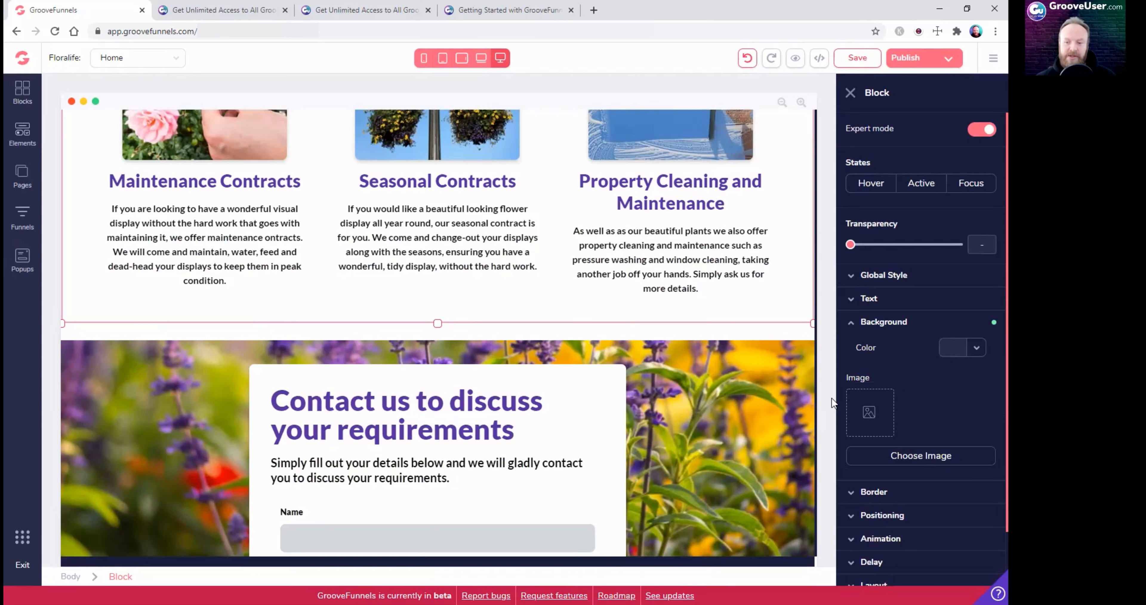
click(793, 342)
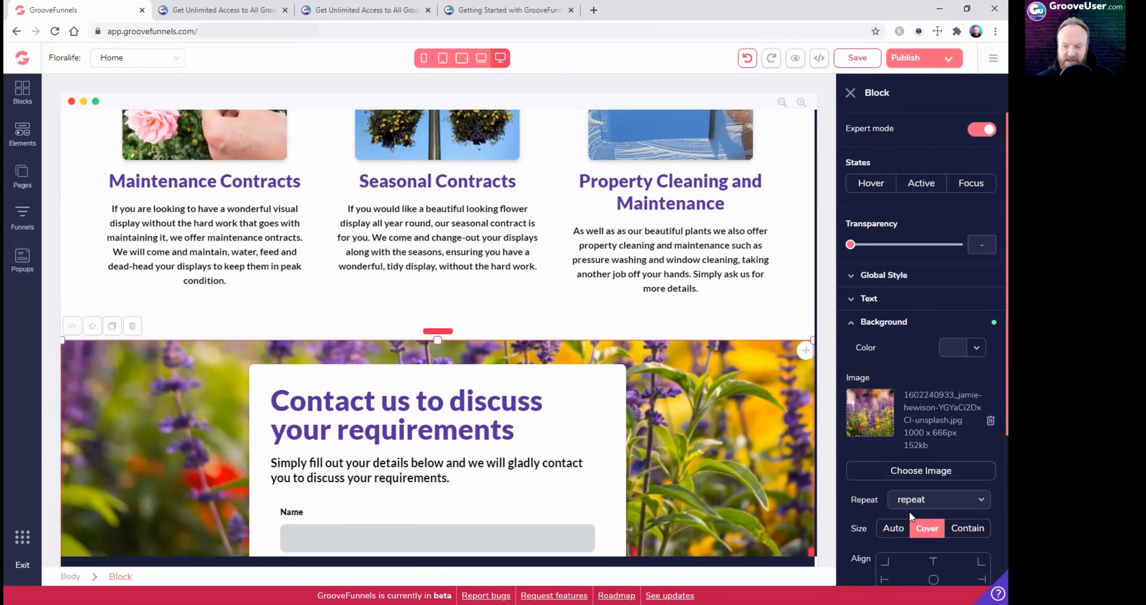
scroll(896, 541, down, 3)
scroll(937, 464, up, 3)
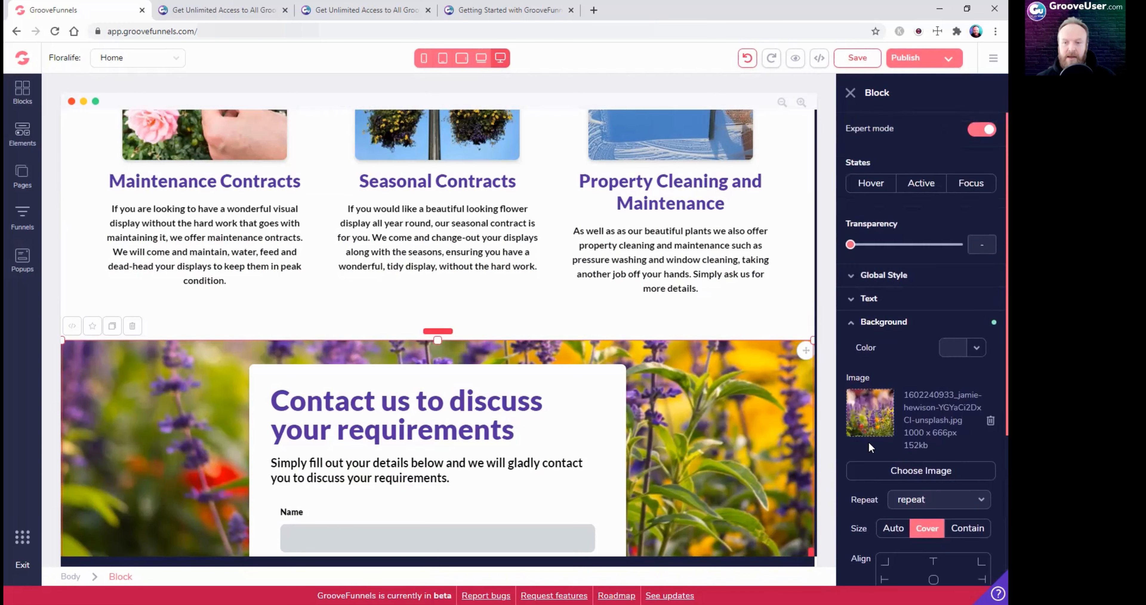
Try the green #18CD5E as the background colour of the services block and vary the colour's transparency
click(758, 319)
click(804, 313)
click(884, 322)
click(955, 348)
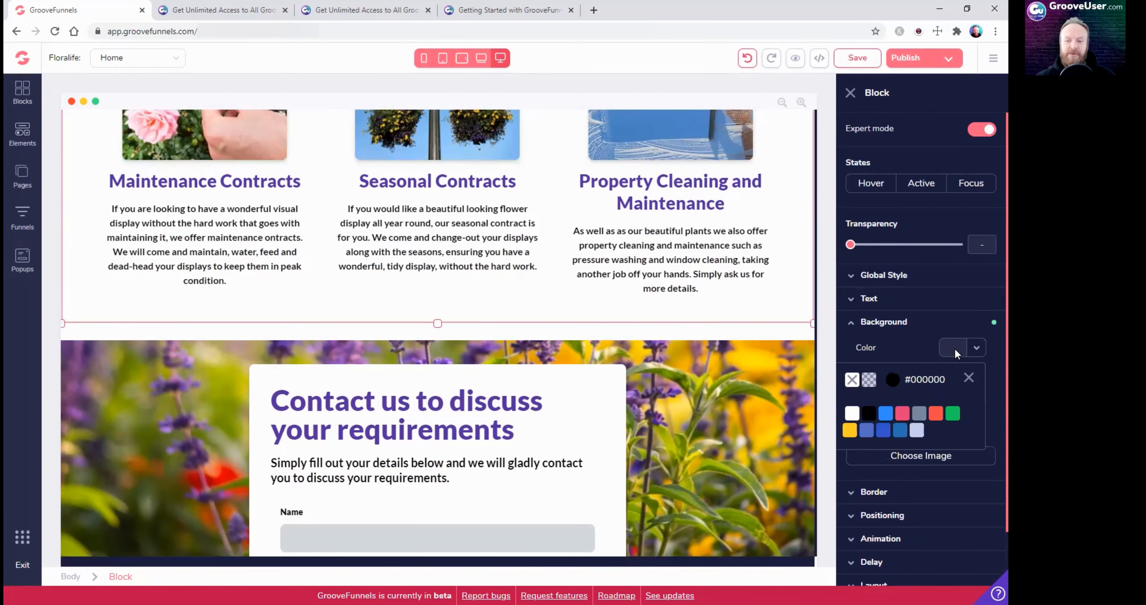
mouse_move(952, 413)
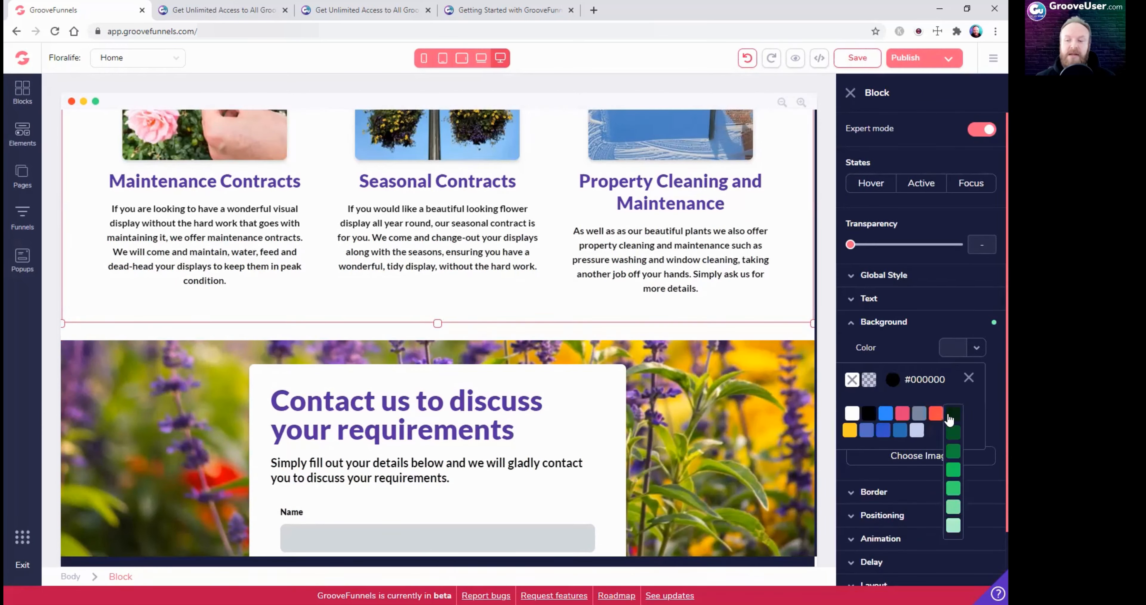
click(954, 469)
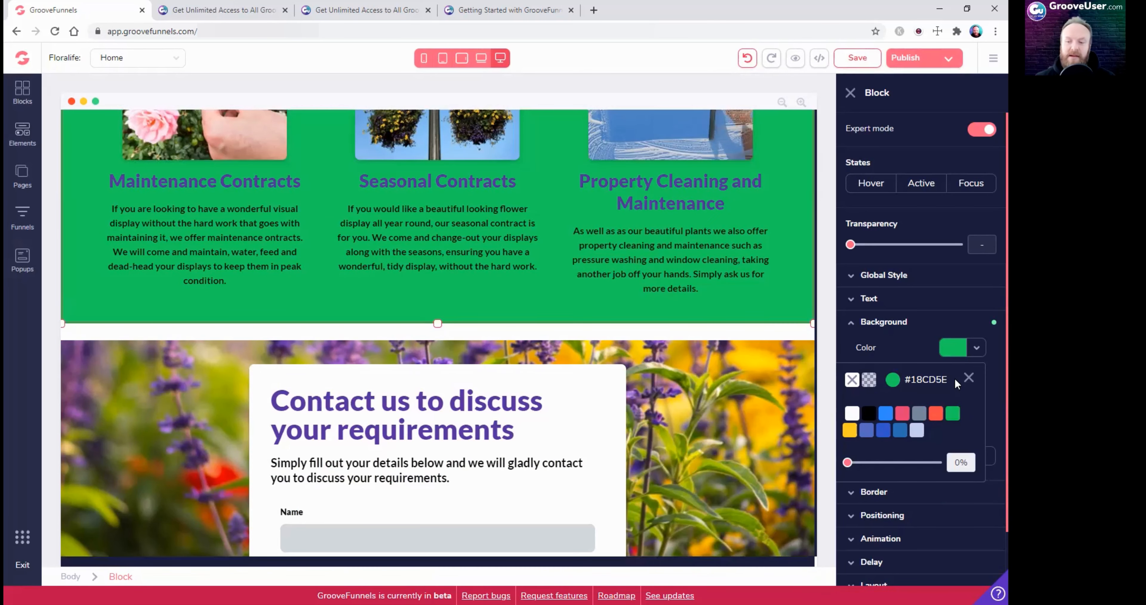
mouse_move(847, 464)
mouse_down()
mouse_move(952, 471)
mouse_move(848, 463)
mouse_up()
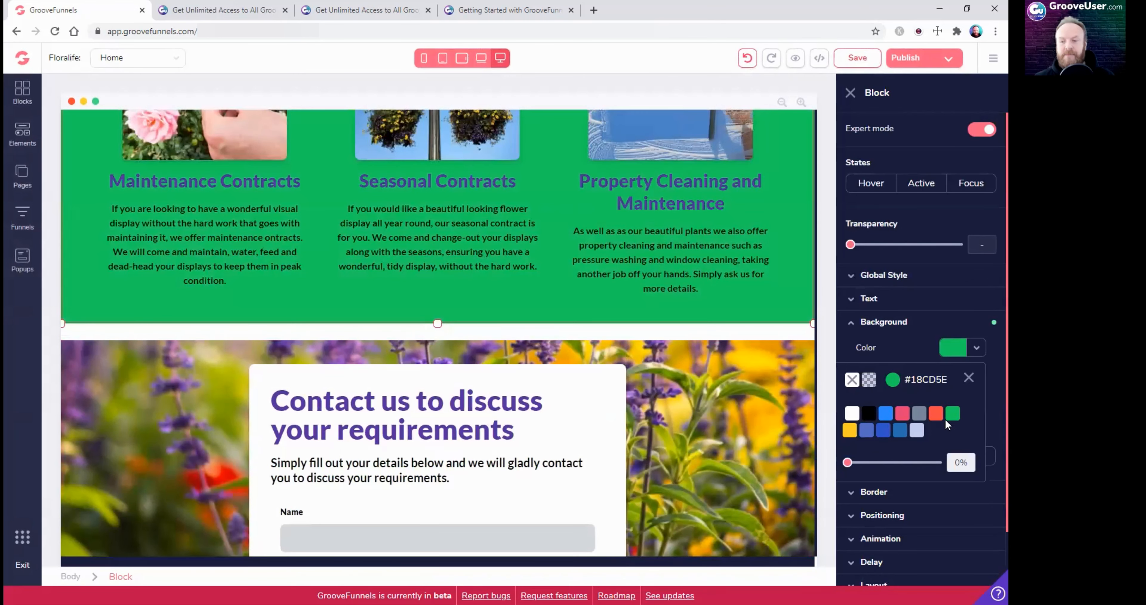
click(968, 381)
Try different transparency levels for the black background colour of the Step 1 container
scroll(445, 311, up, 12)
click(129, 289)
click(890, 363)
click(950, 381)
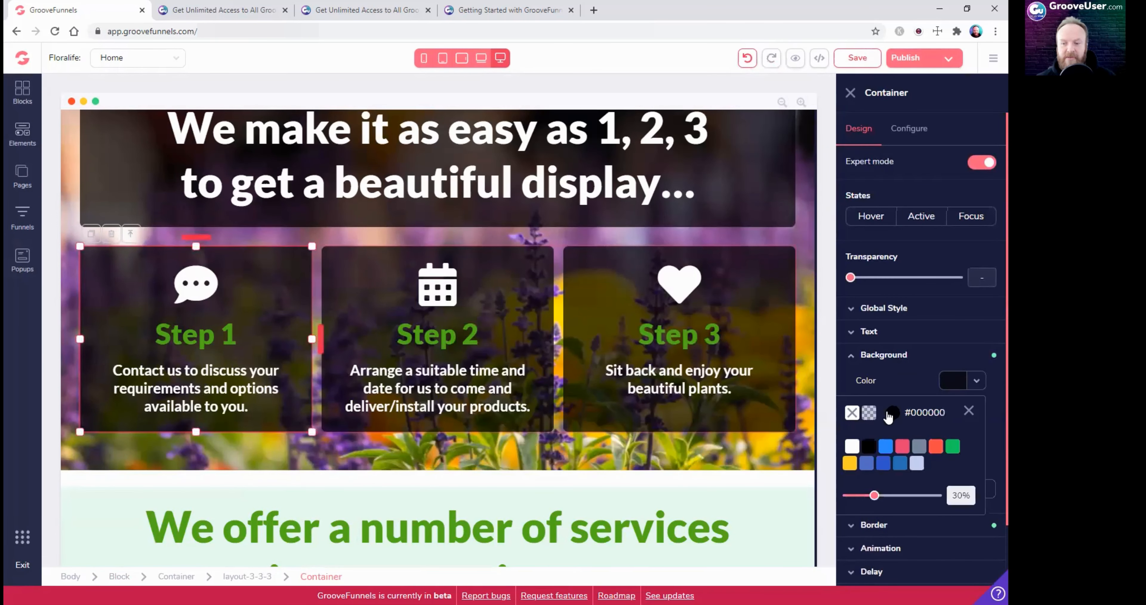
mouse_move(874, 498)
mouse_down()
mouse_move(919, 496)
mouse_move(849, 497)
mouse_move(873, 494)
mouse_up()
click(969, 410)
click(855, 359)
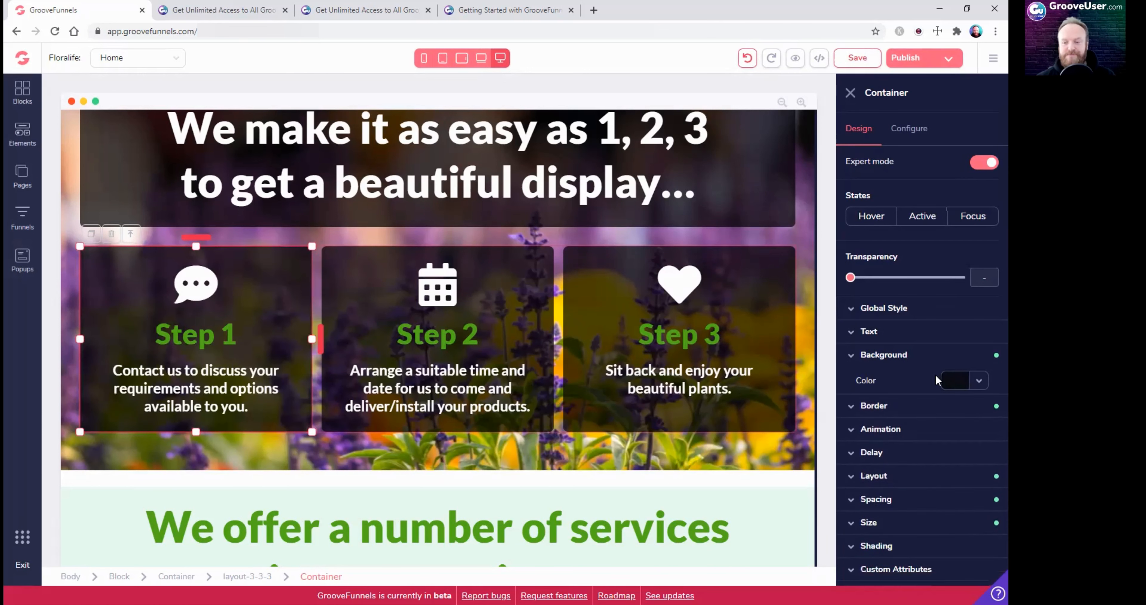
Turn off parallax for the background image of the block holding the three step containers
scroll(462, 445, down, 1)
click(461, 432)
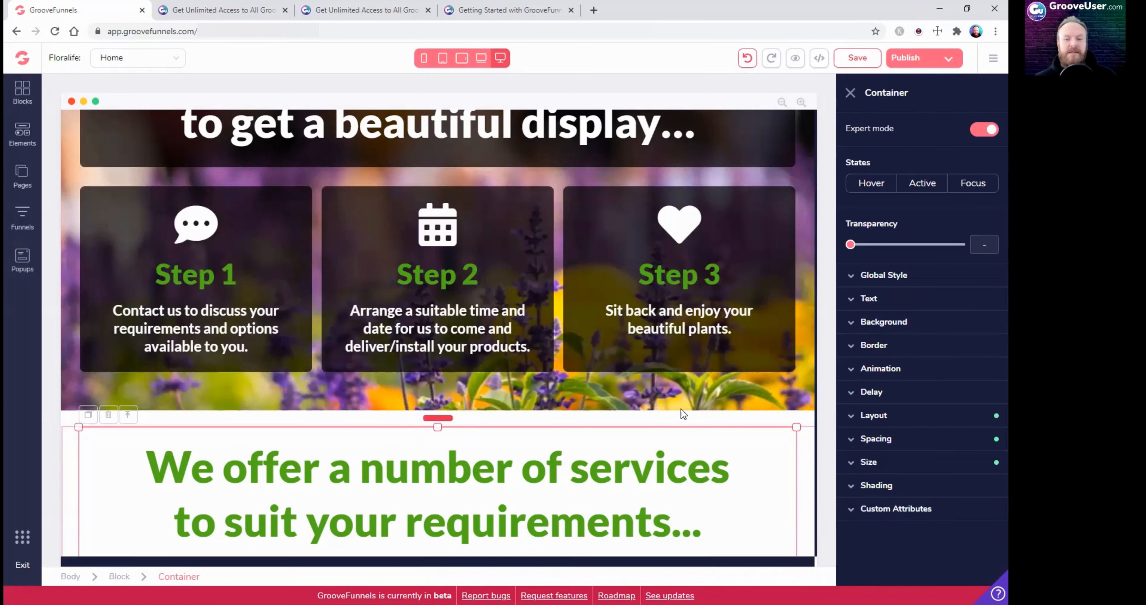
click(771, 418)
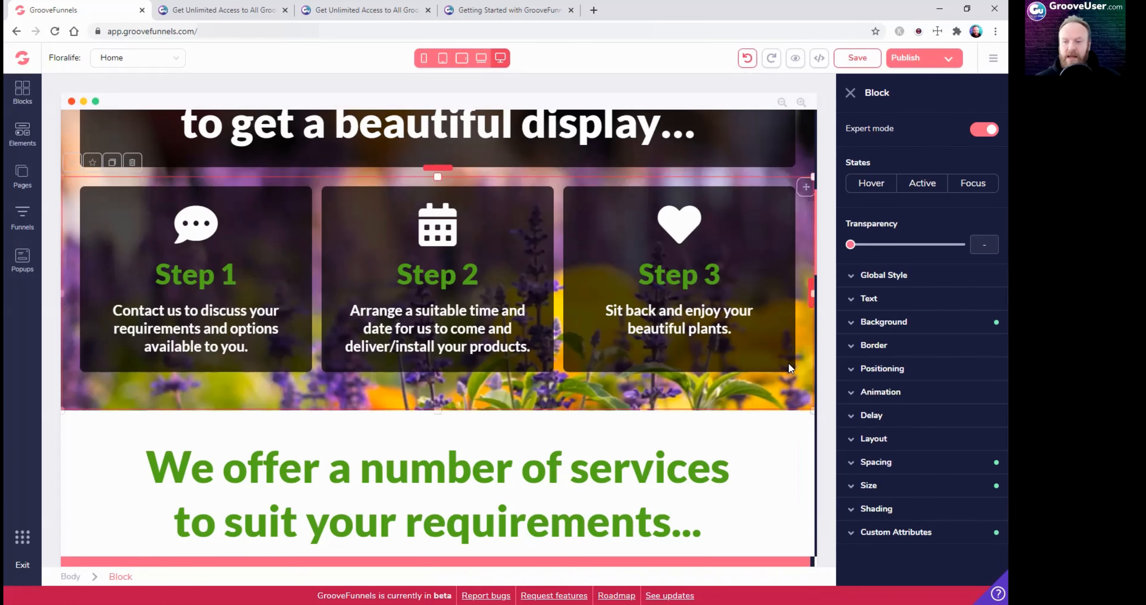
click(876, 324)
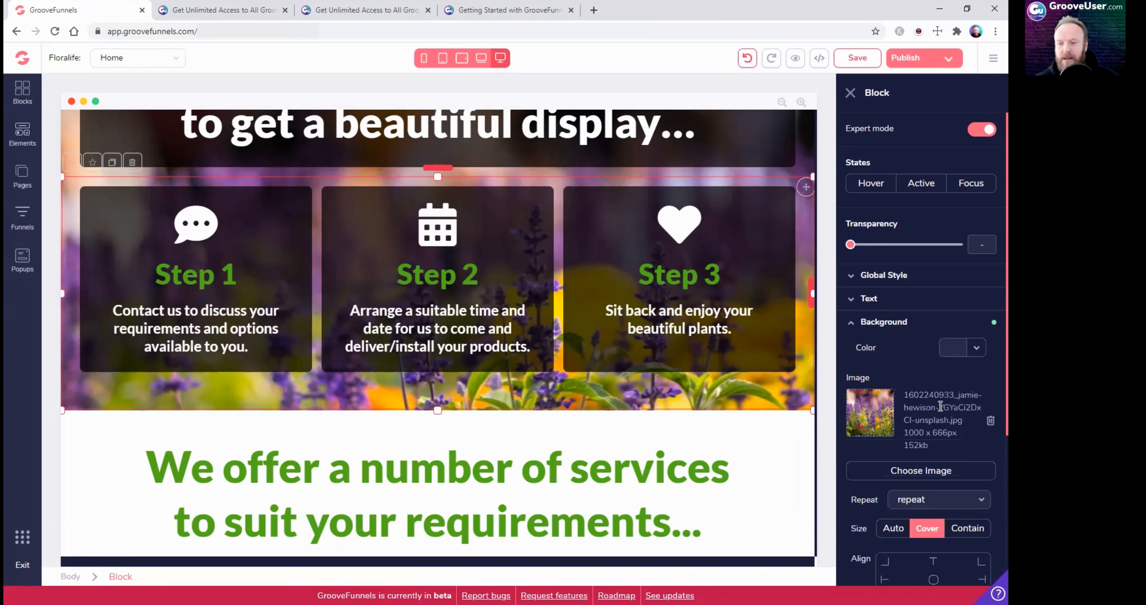
scroll(938, 400, down, 4)
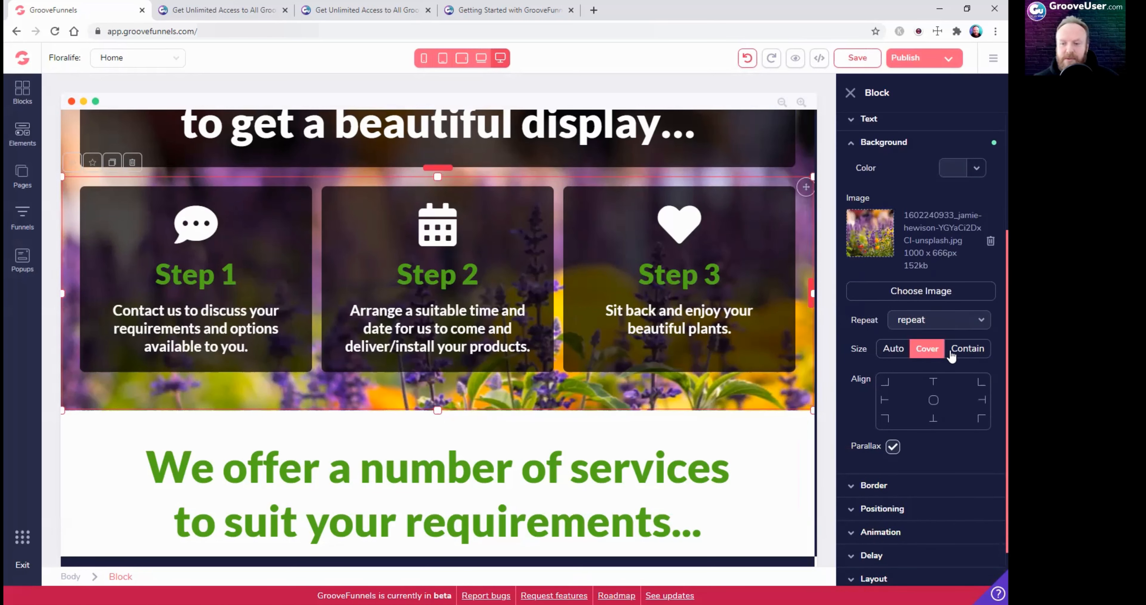
click(893, 446)
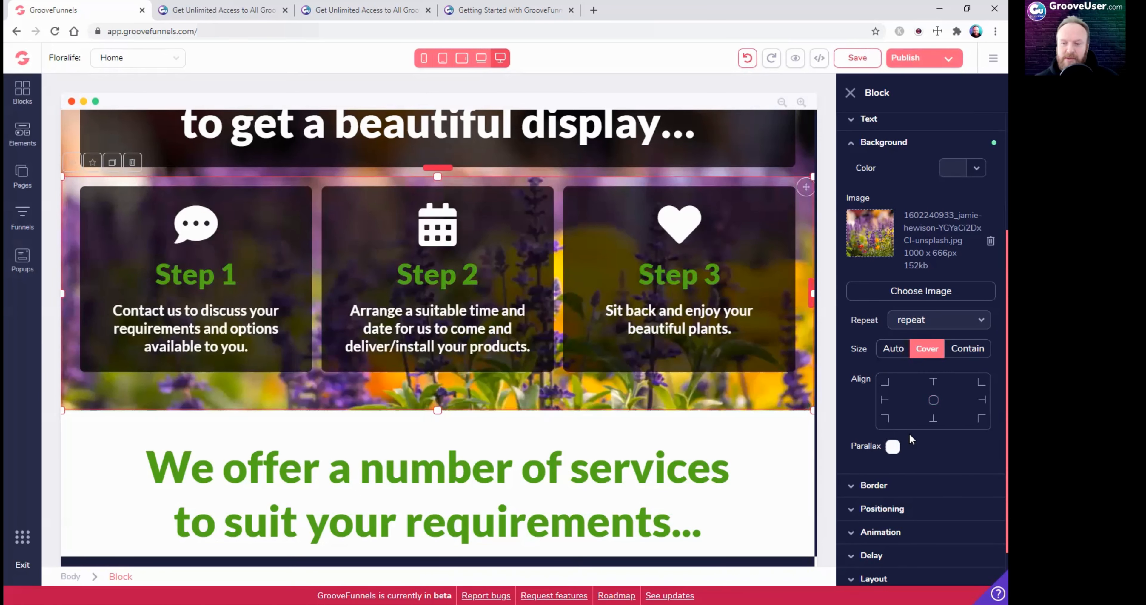
Try repeat-y and the Contain, Cover and Auto sizes for the steps block's background image, and turn its parallax back on with Cover size
click(930, 320)
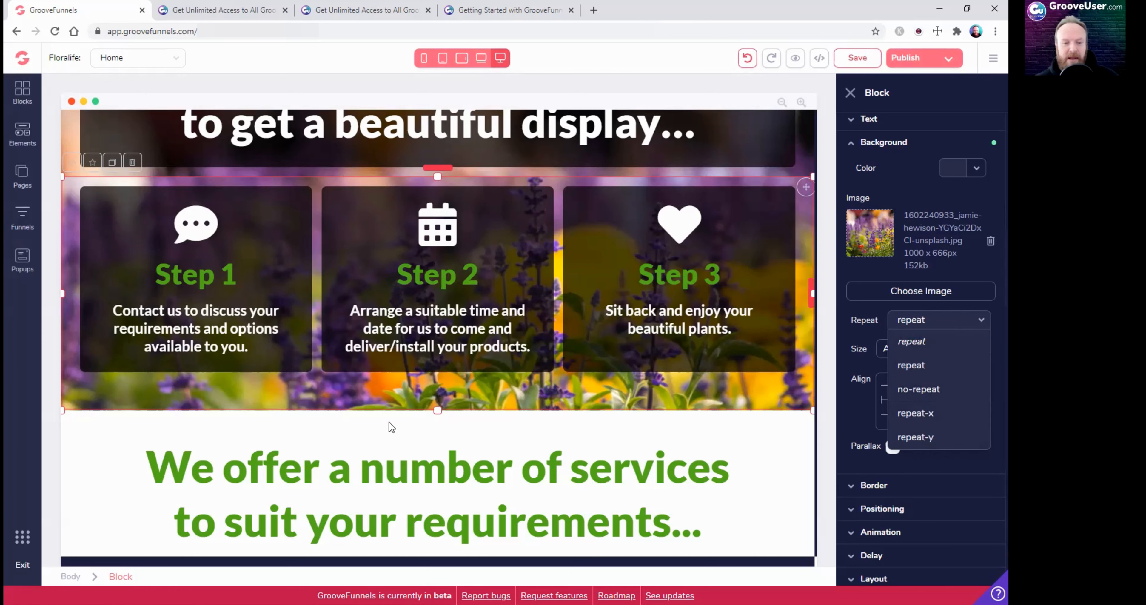
click(929, 438)
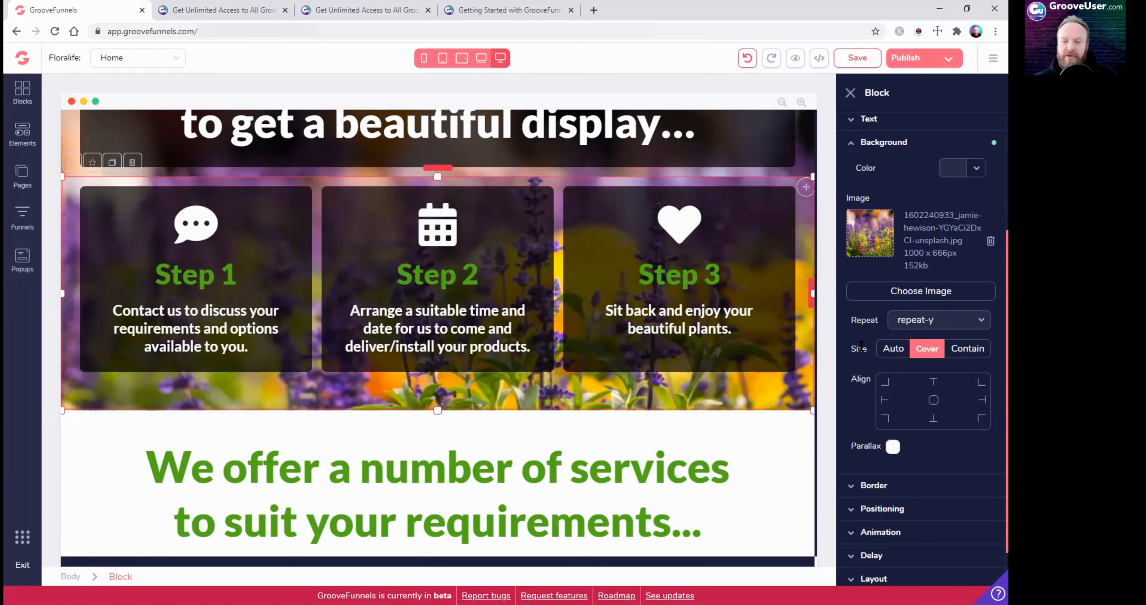
click(968, 349)
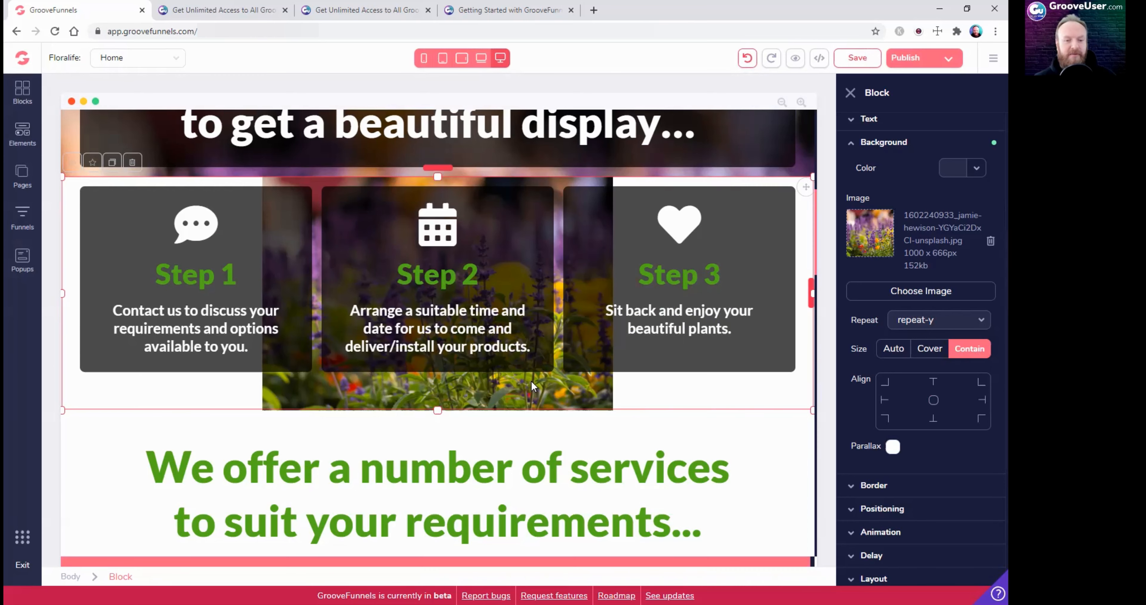
click(929, 349)
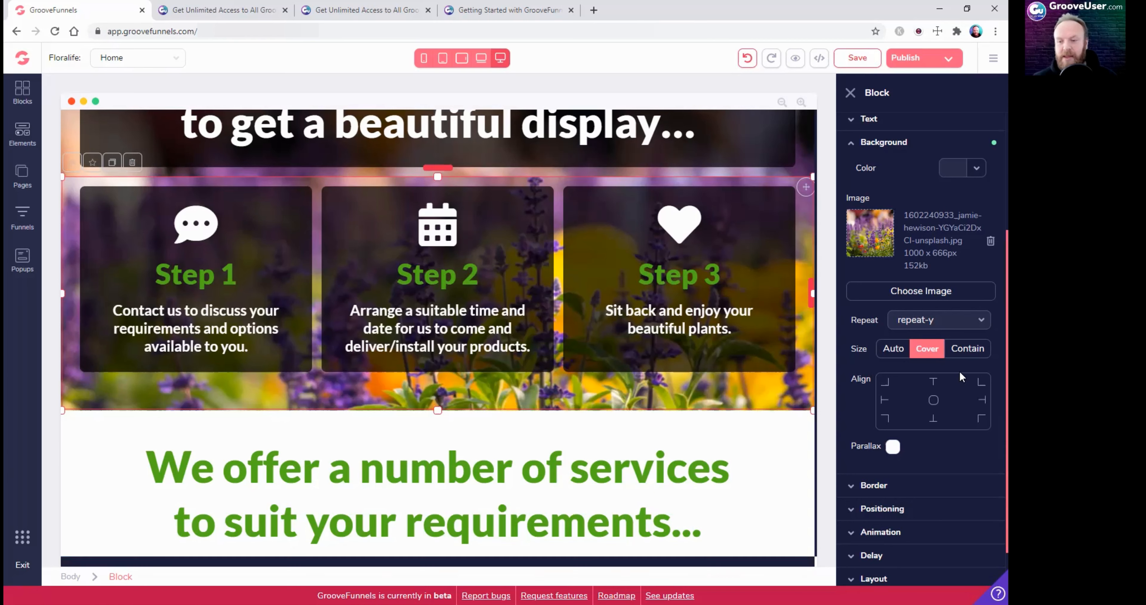
click(893, 351)
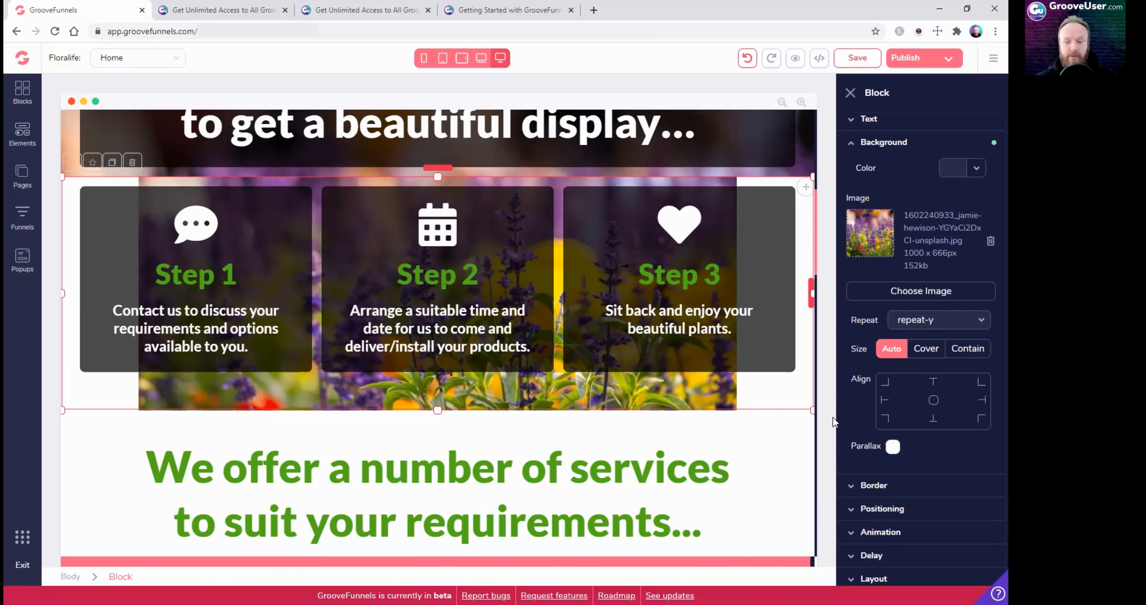
click(927, 350)
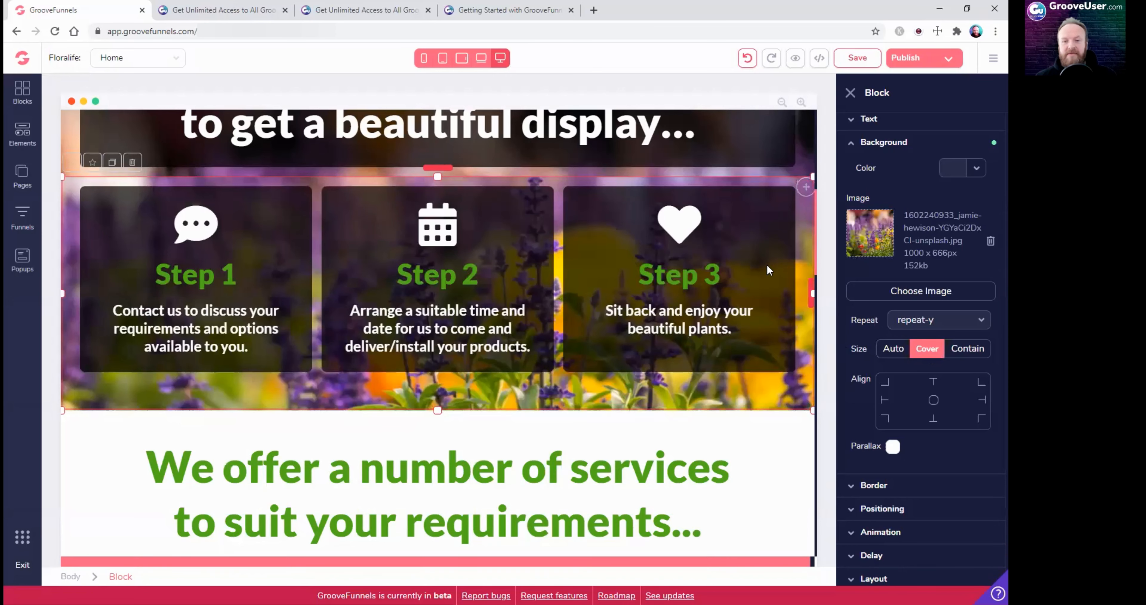
click(892, 446)
Examine the background image and parallax settings of the welcome block, and inspect the heading and steps blocks below it
scroll(667, 312, up, 8)
click(797, 276)
click(809, 345)
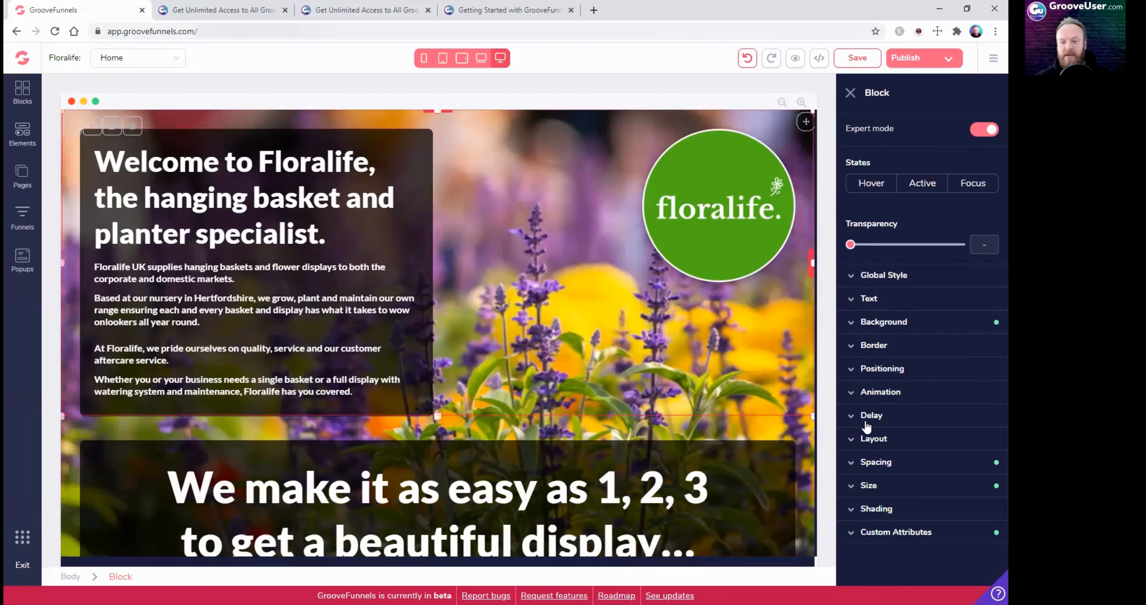
click(874, 323)
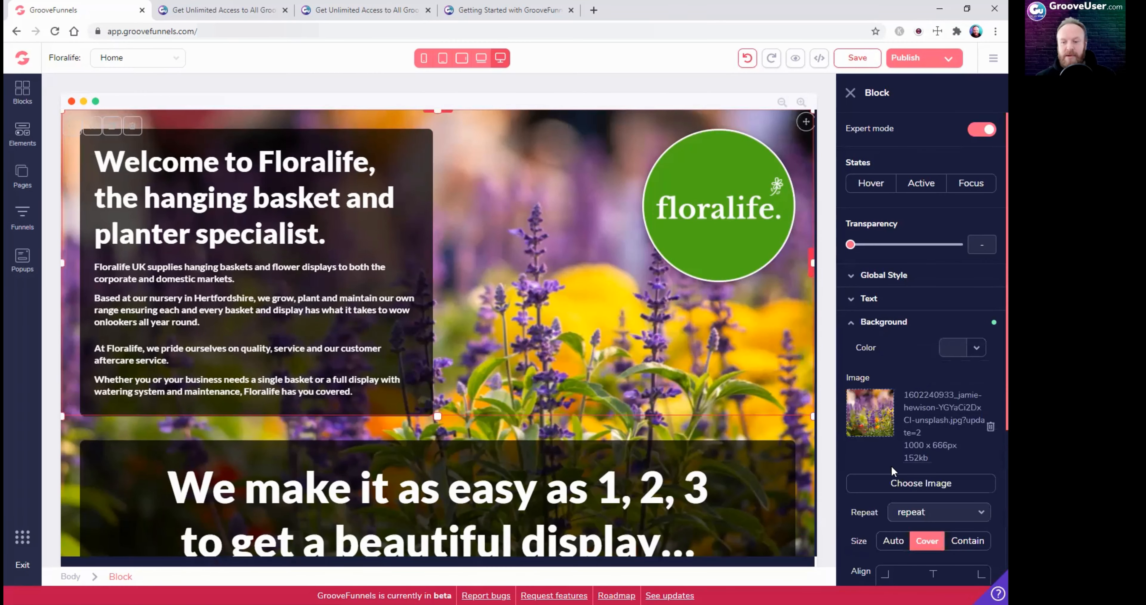
scroll(876, 540, down, 4)
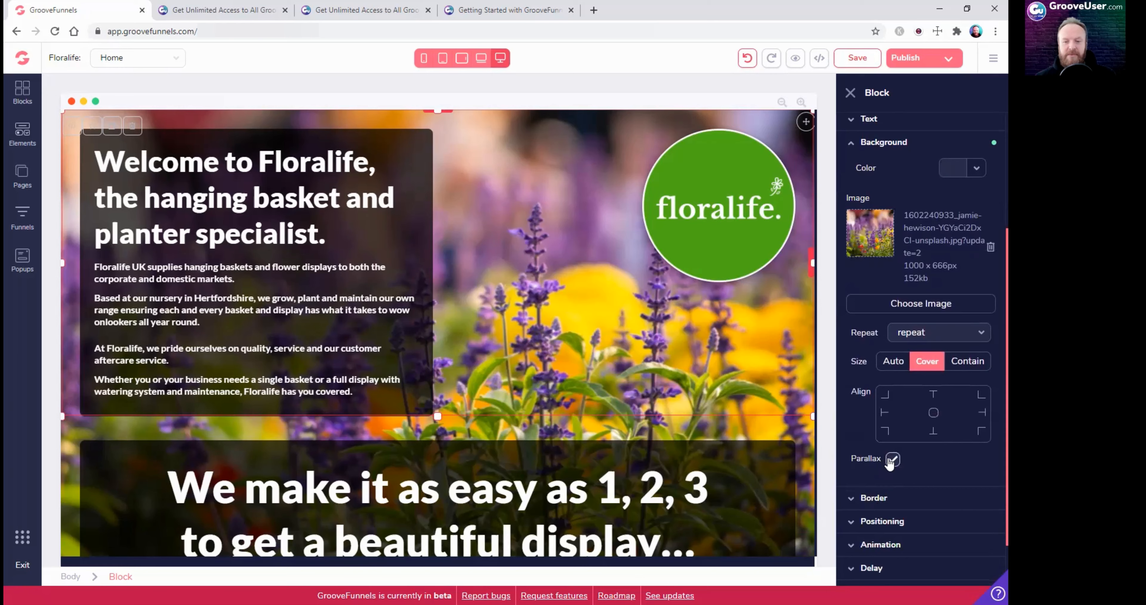
click(806, 436)
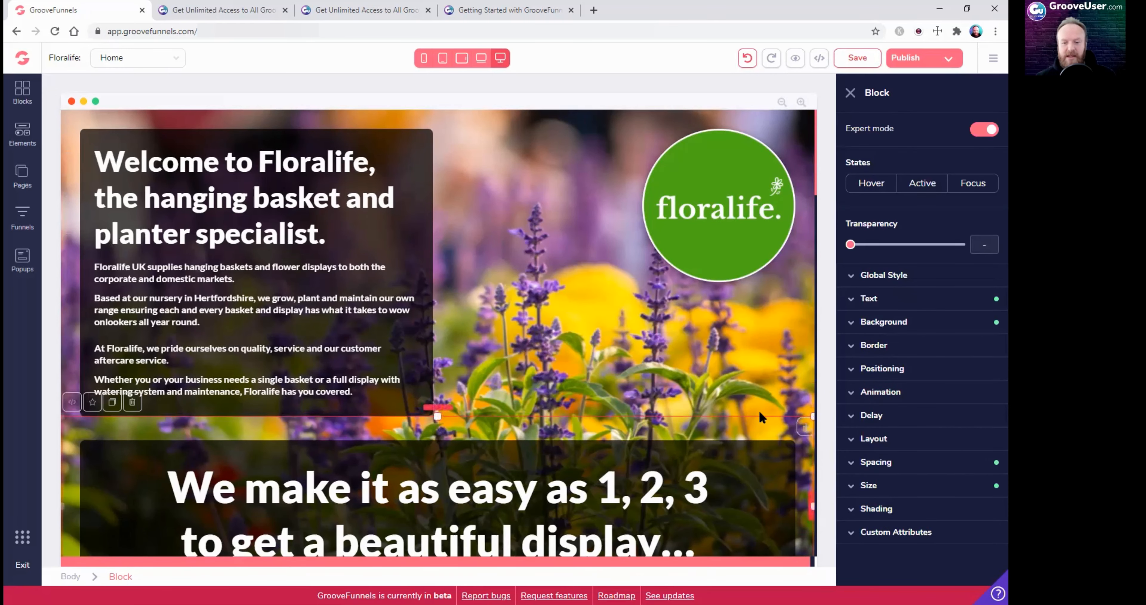
scroll(789, 465, down, 4)
click(809, 439)
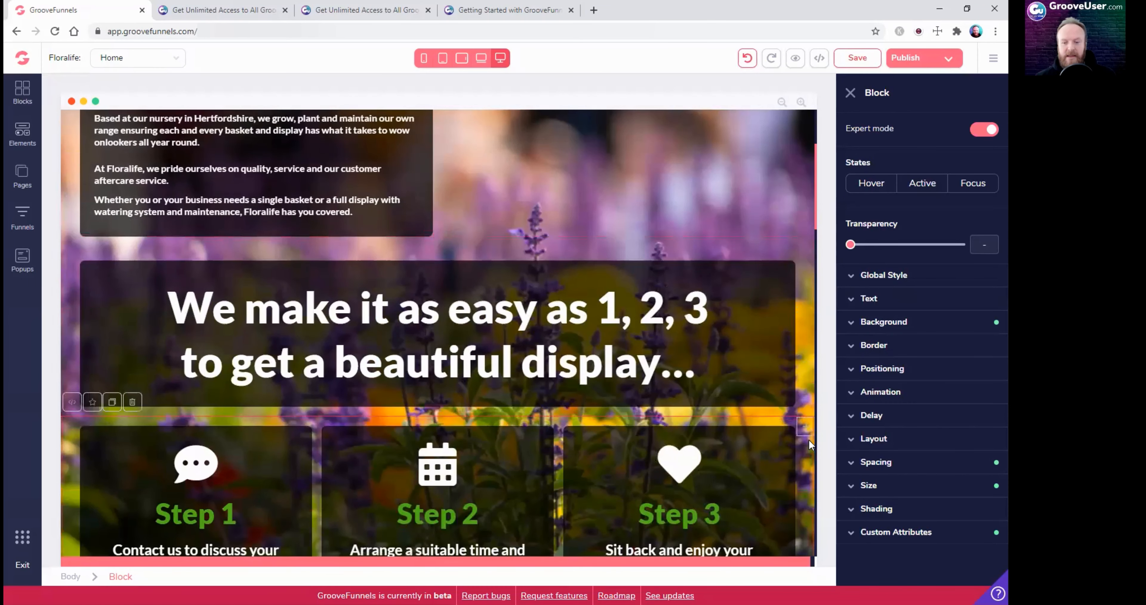
scroll(554, 441, up, 4)
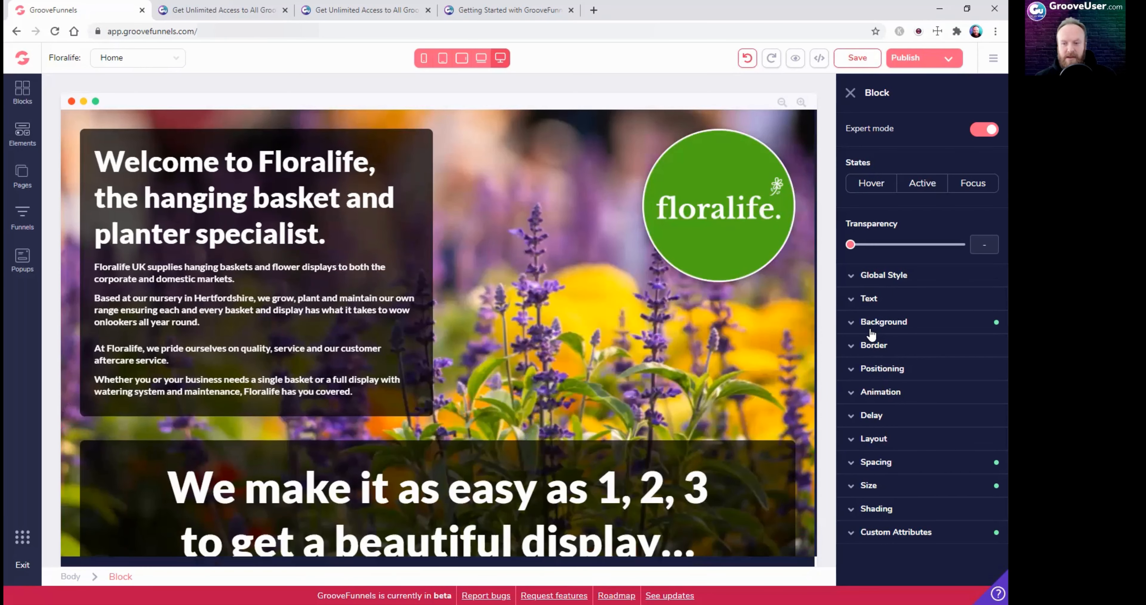
Turn off parallax for the welcome block's background image
click(853, 327)
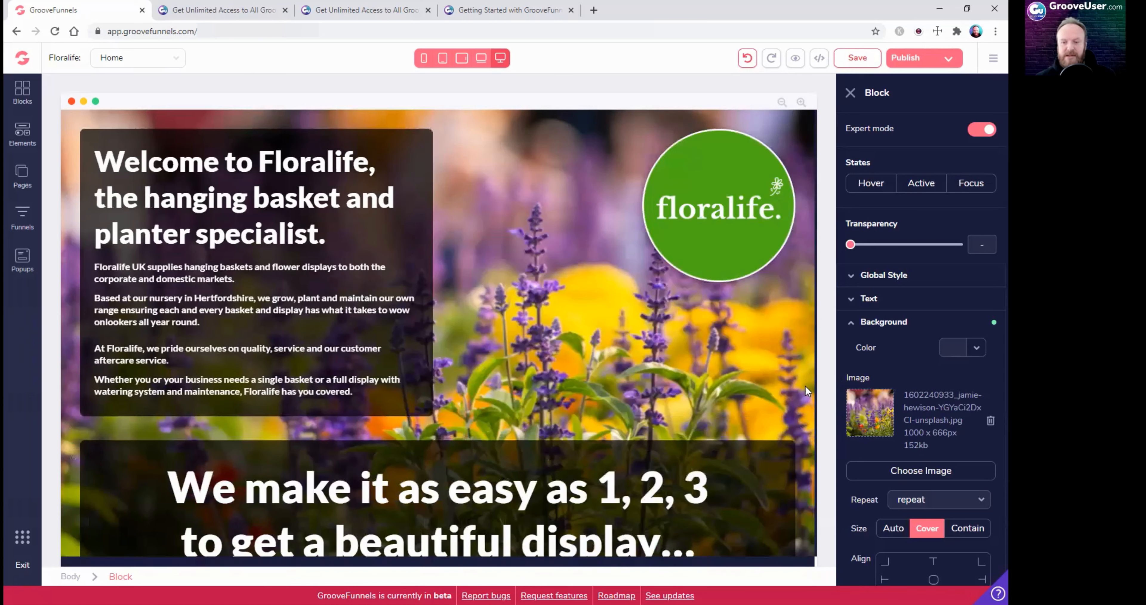
click(799, 366)
click(804, 366)
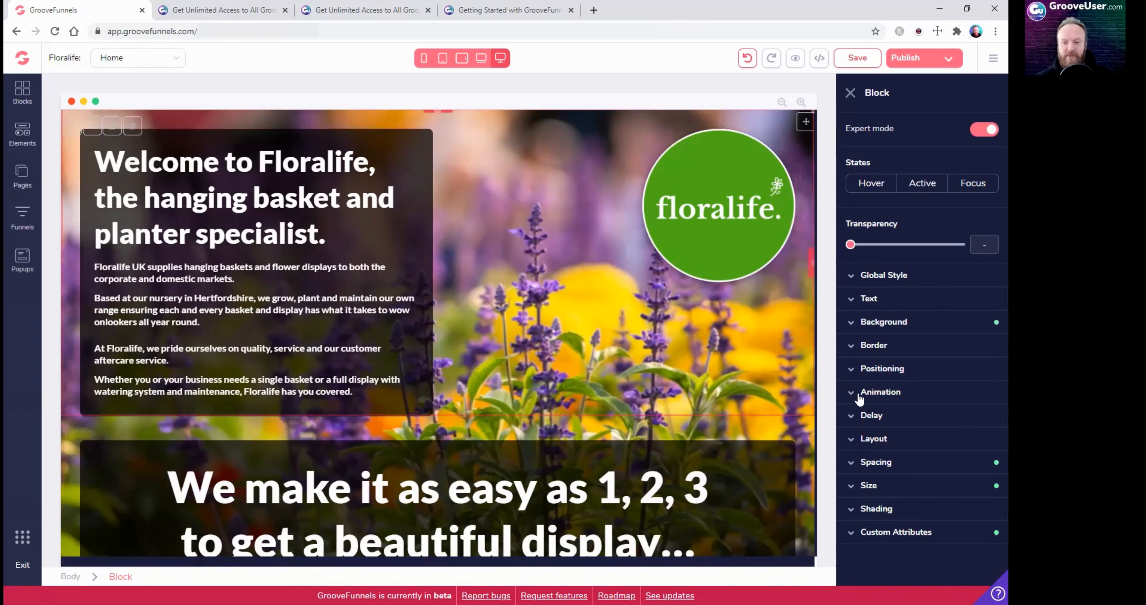
click(853, 327)
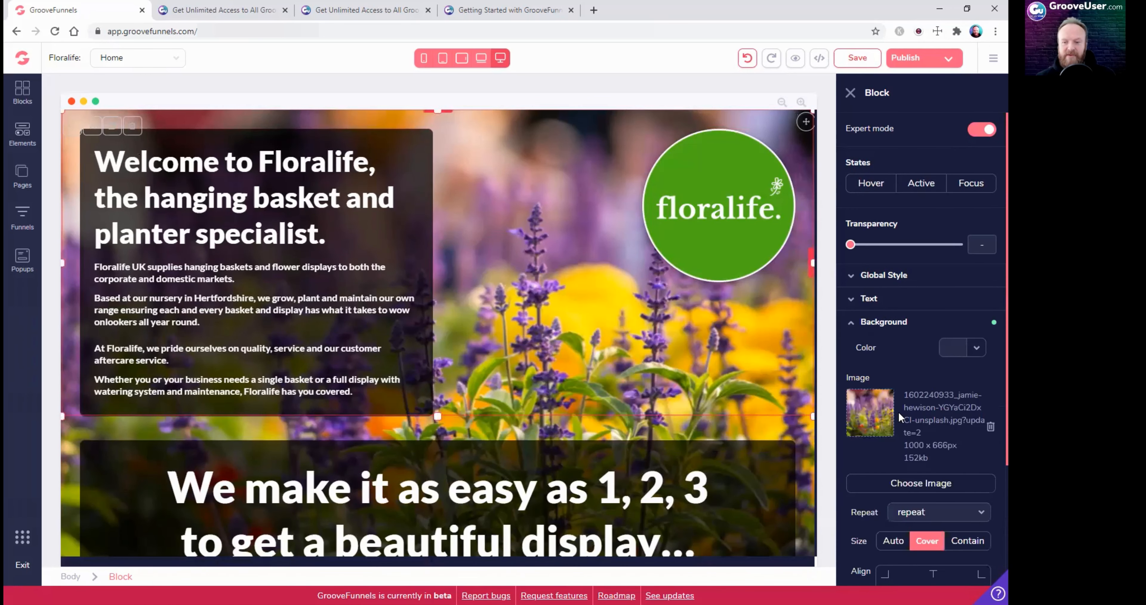
scroll(894, 410, down, 4)
click(892, 400)
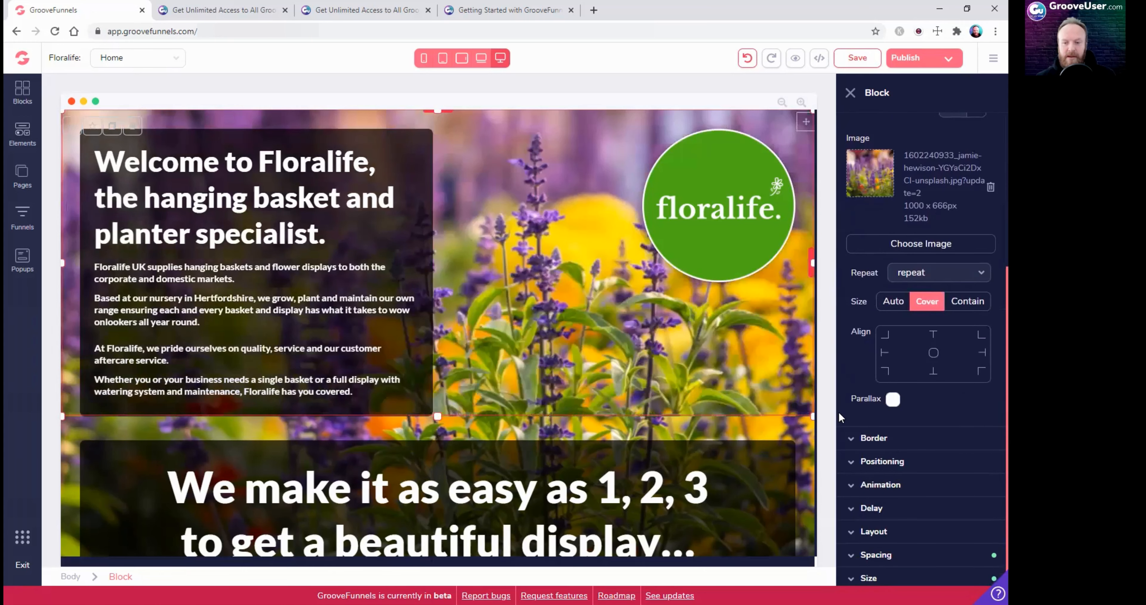
Turn off parallax for the background image of the "We make it as easy as 1, 2, 3" block
click(802, 429)
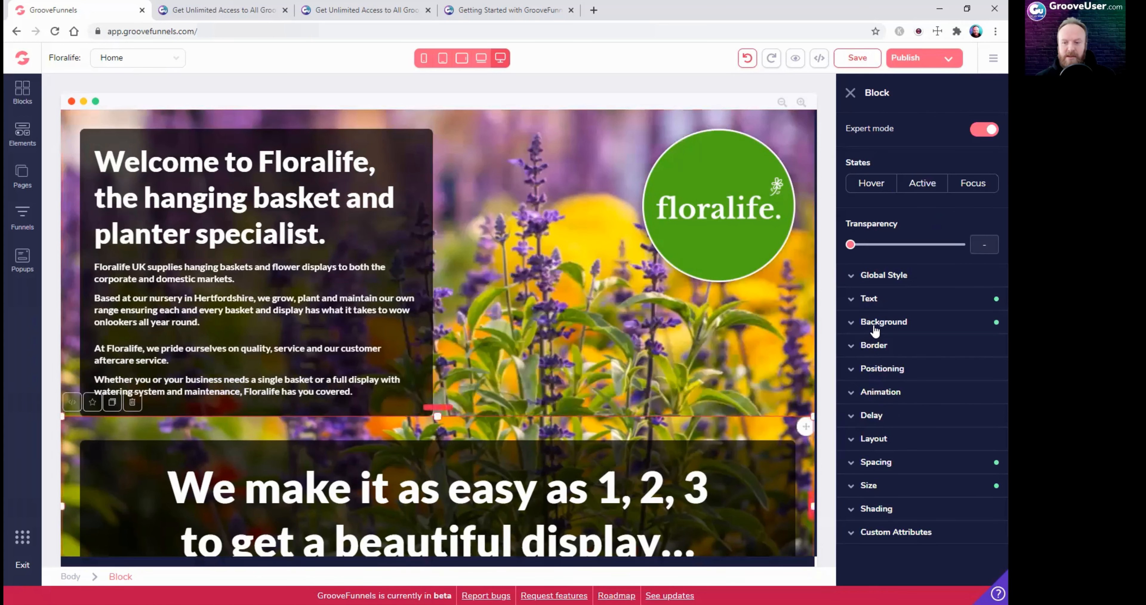
click(874, 323)
scroll(869, 534, down, 4)
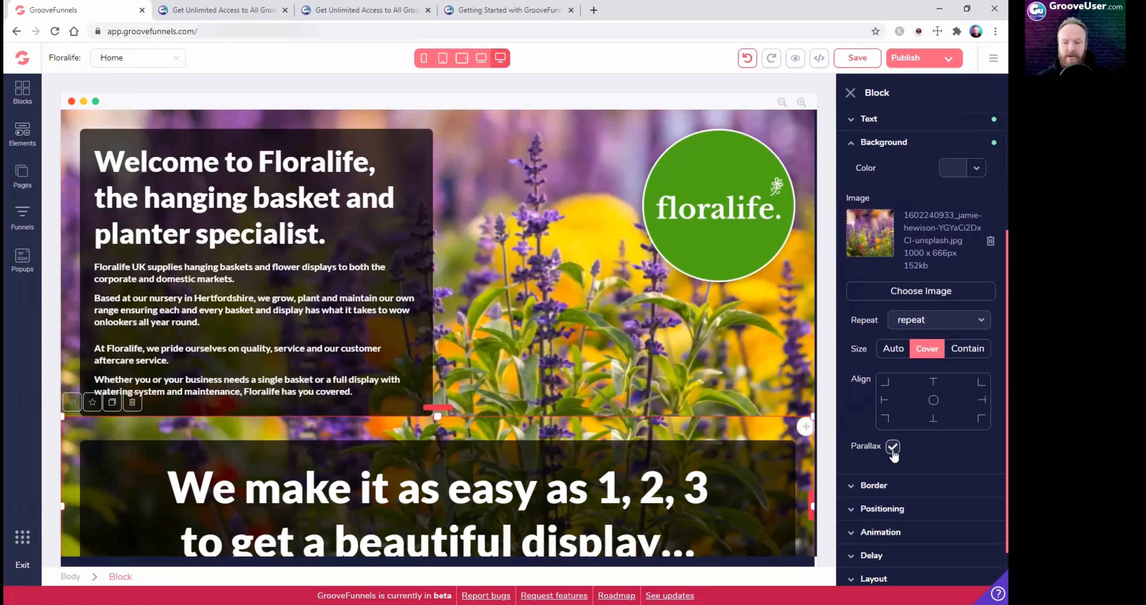
click(892, 446)
Turn off parallax for the steps block's background image as well
scroll(748, 422, down, 5)
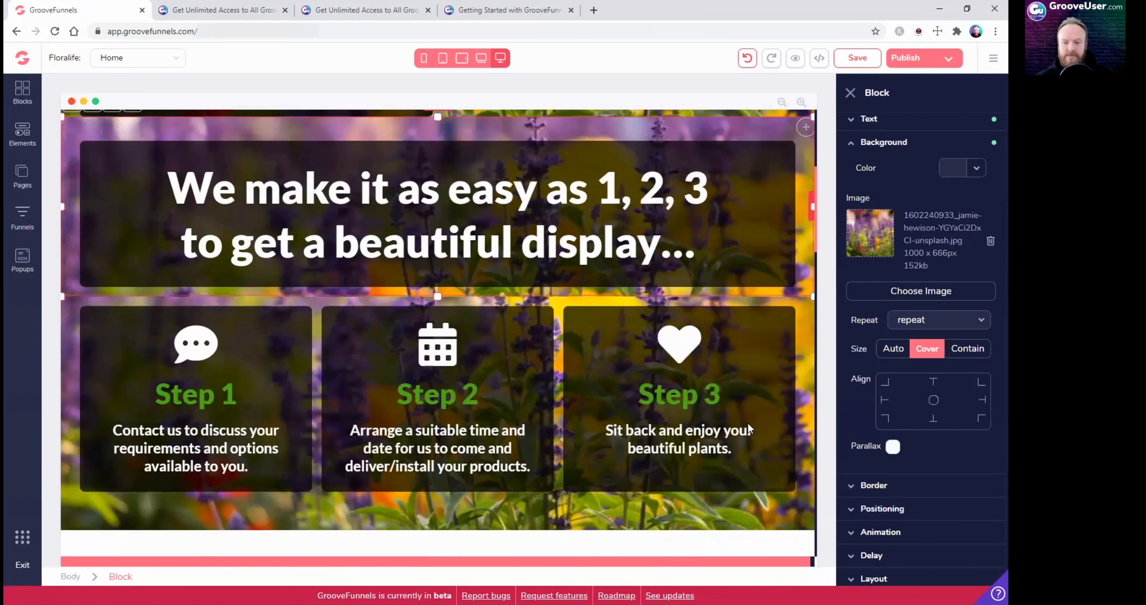
click(803, 396)
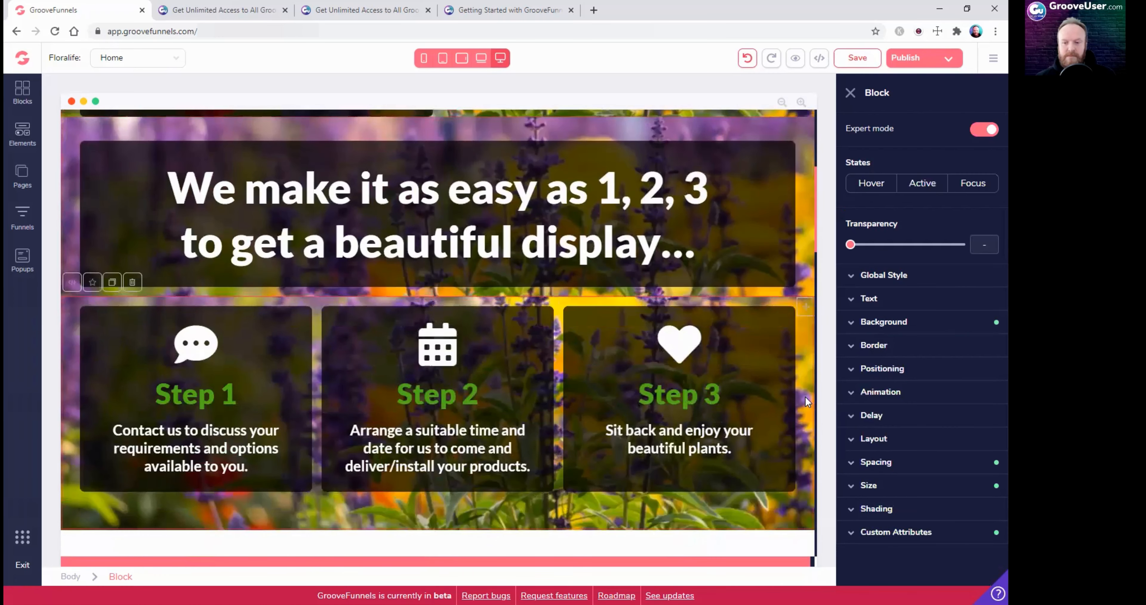
click(870, 324)
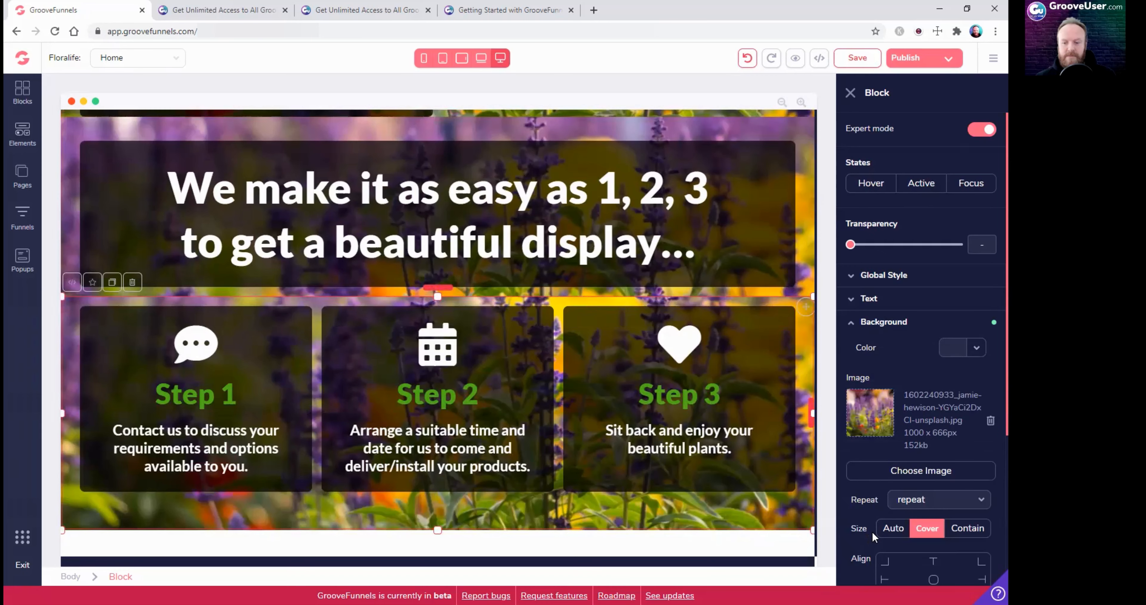
scroll(872, 530, down, 3)
click(893, 506)
Compare how the three blocks' backgrounds look without parallax, and undo the parallax changes
scroll(600, 443, up, 4)
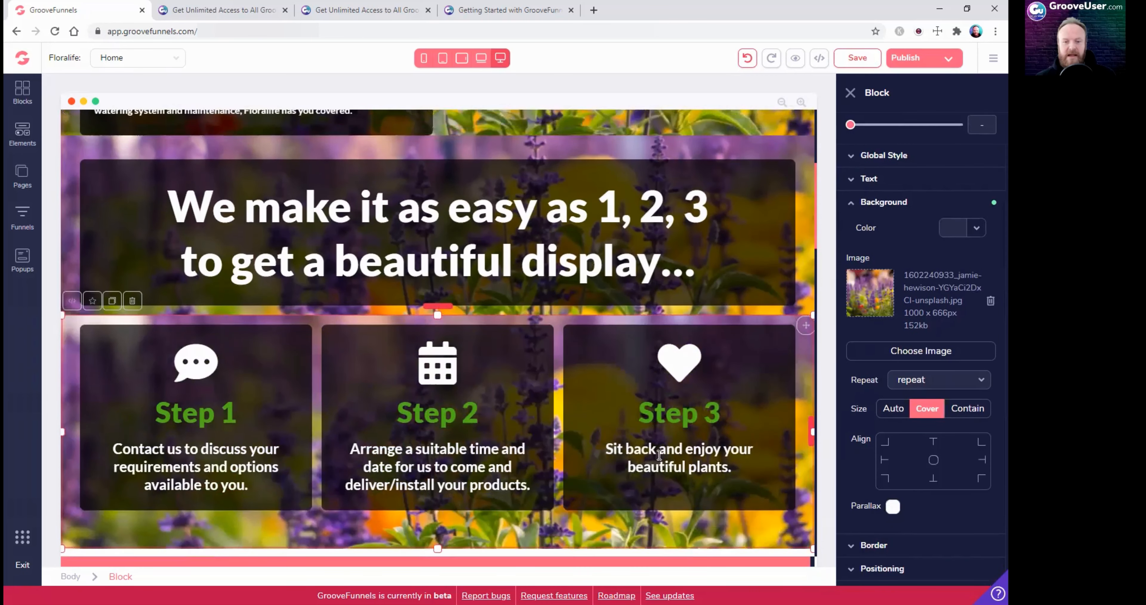
scroll(599, 443, up, 3)
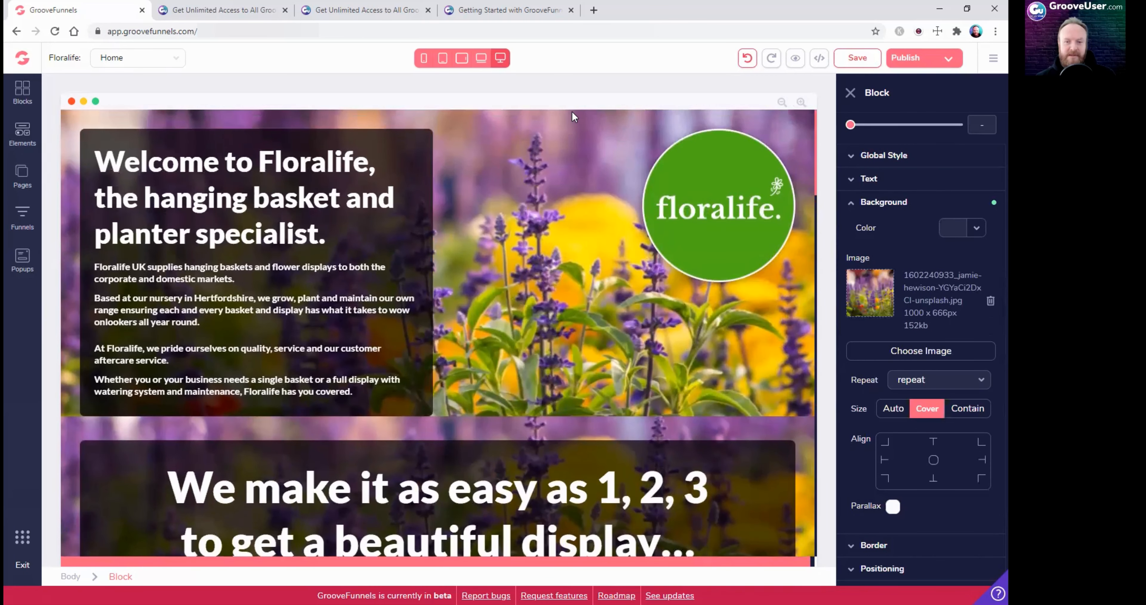
scroll(590, 317, down, 3)
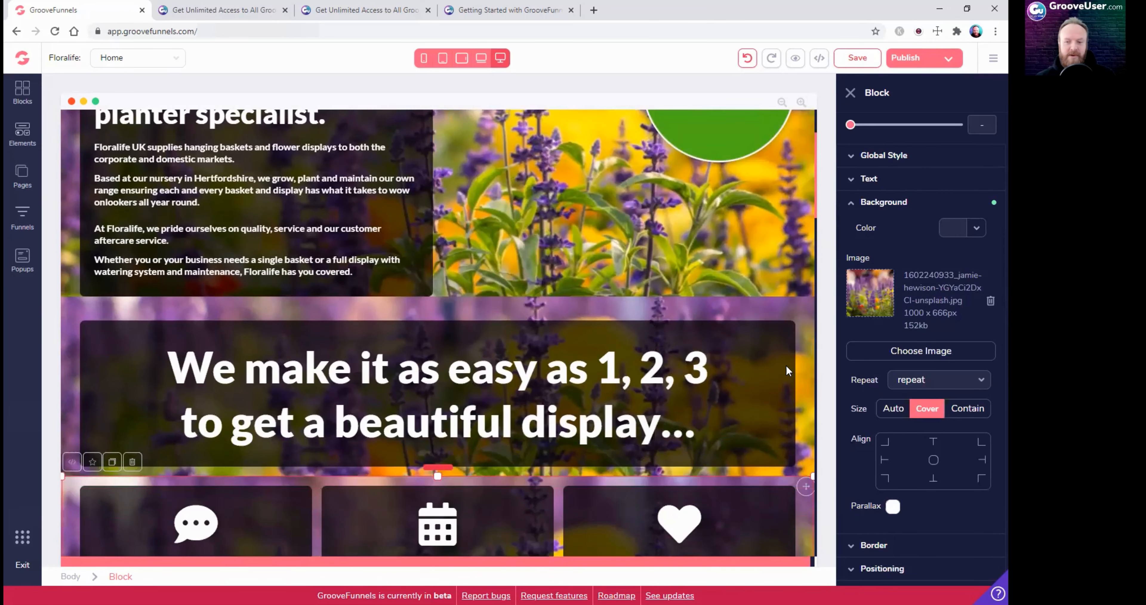
scroll(630, 364, down, 7)
click(747, 60)
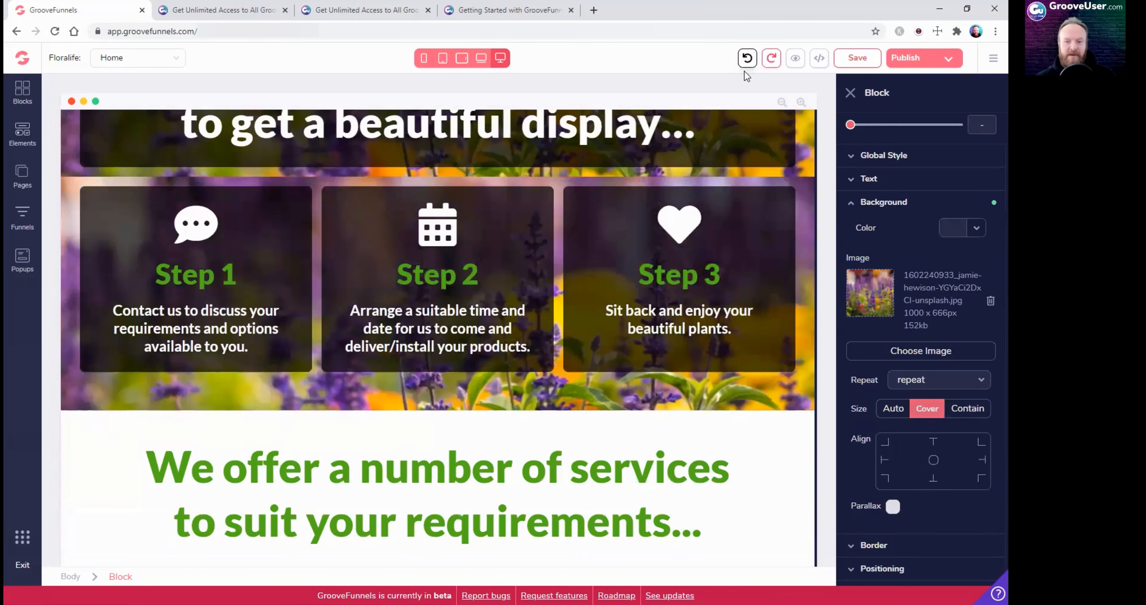
scroll(623, 199, down, 1)
scroll(624, 199, up, 10)
Examine the border options of the logo container and compare its corners with those of the welcome text container
click(623, 200)
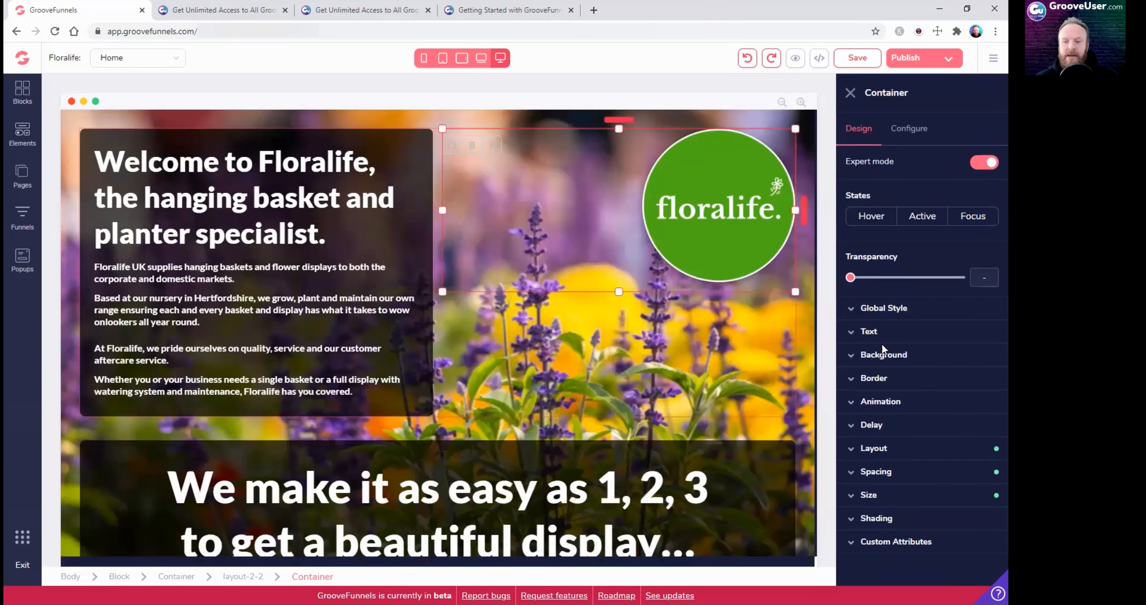
click(852, 378)
scroll(915, 404, down, 2)
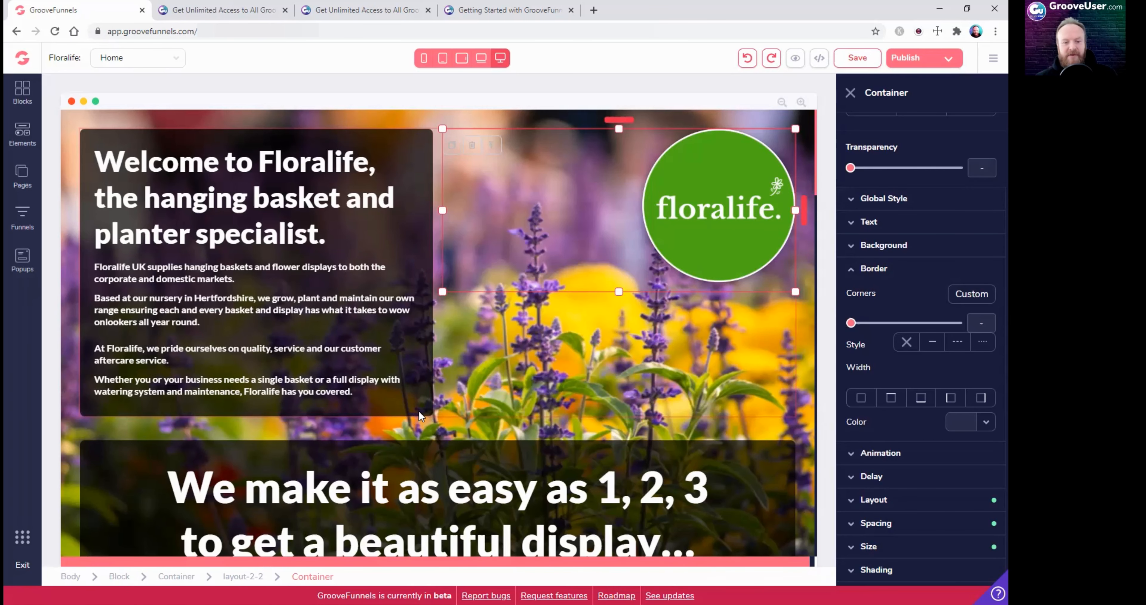
click(416, 408)
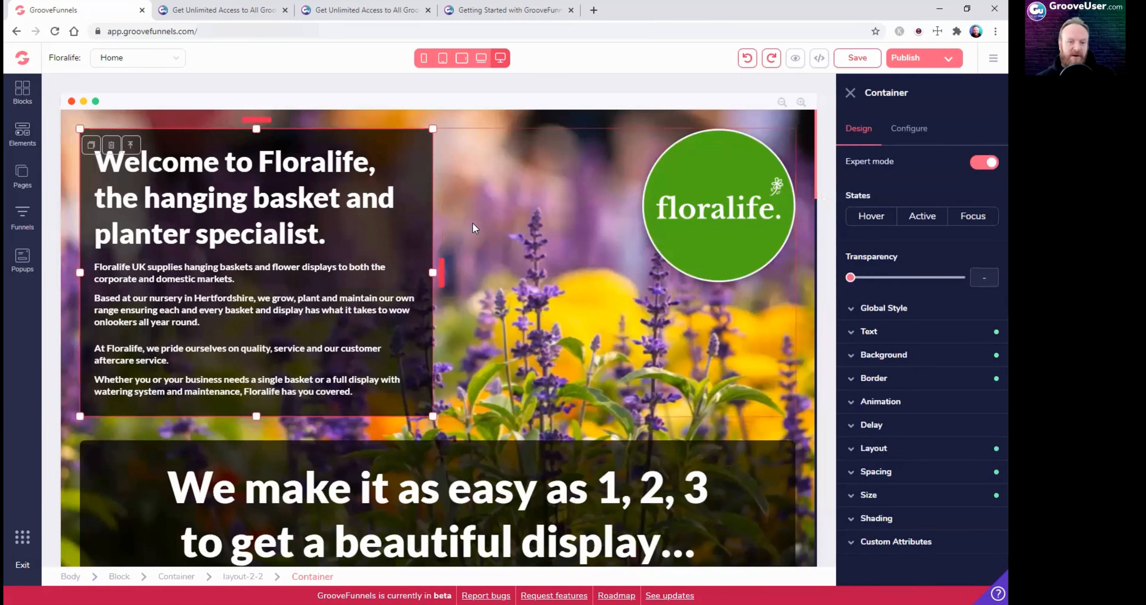
click(452, 201)
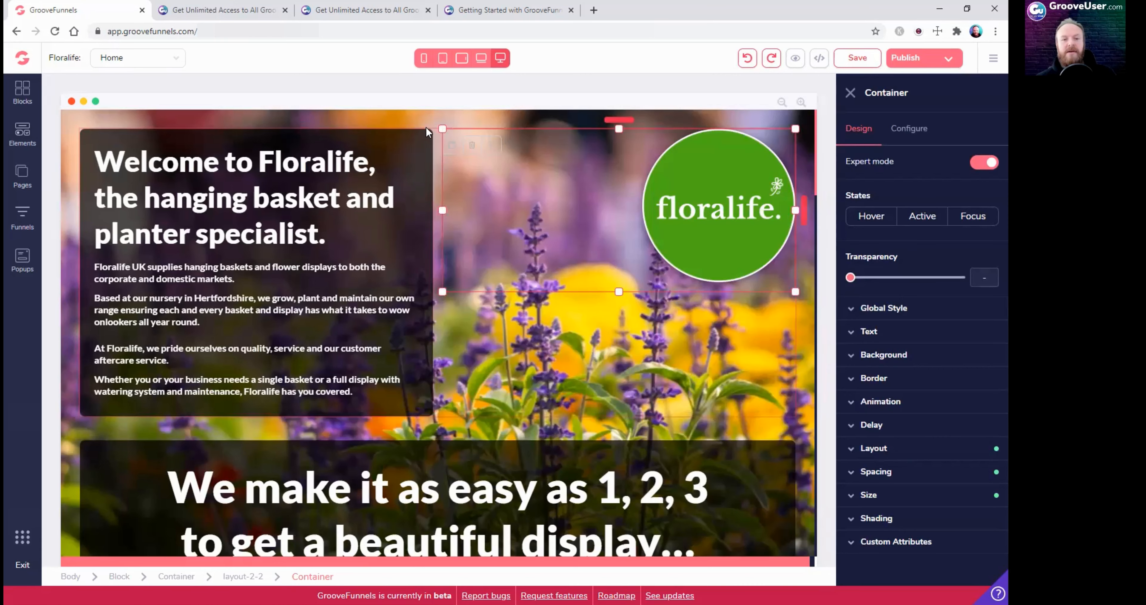
click(423, 133)
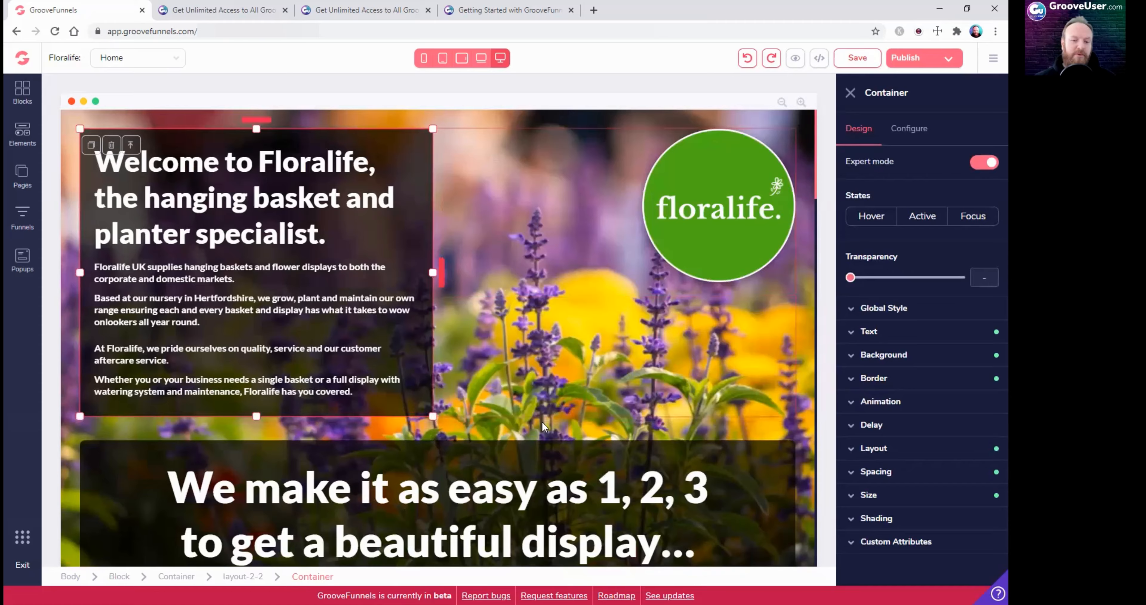
Try fully rounding the welcome text container's corners to 9999px and return the corner radius to its minimum
scroll(499, 438, down, 5)
scroll(499, 440, up, 8)
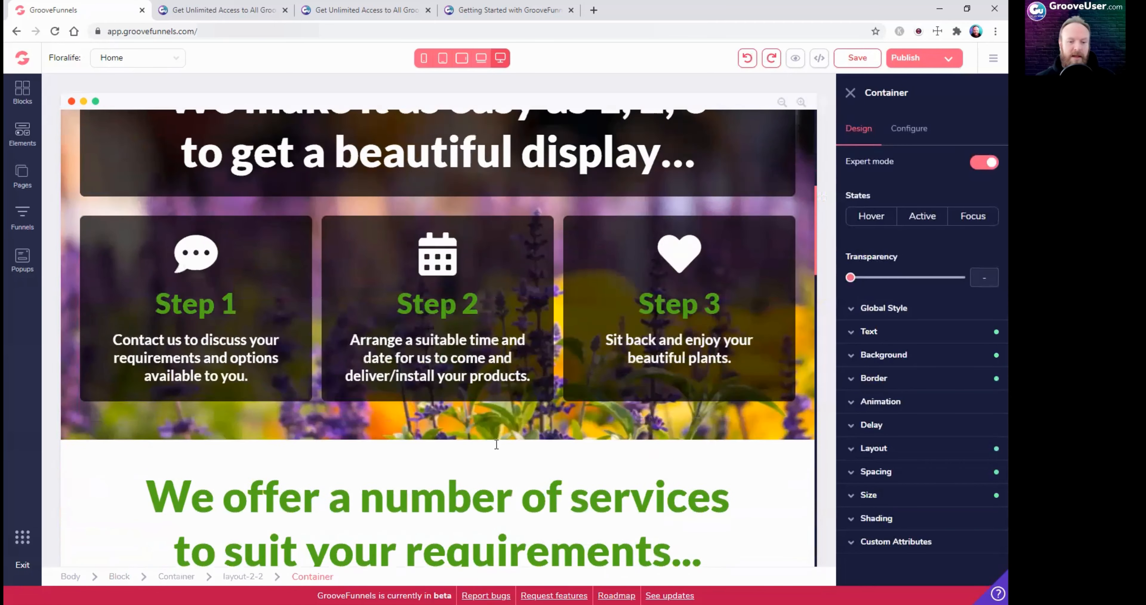
click(870, 378)
drag(908, 433, 941, 433)
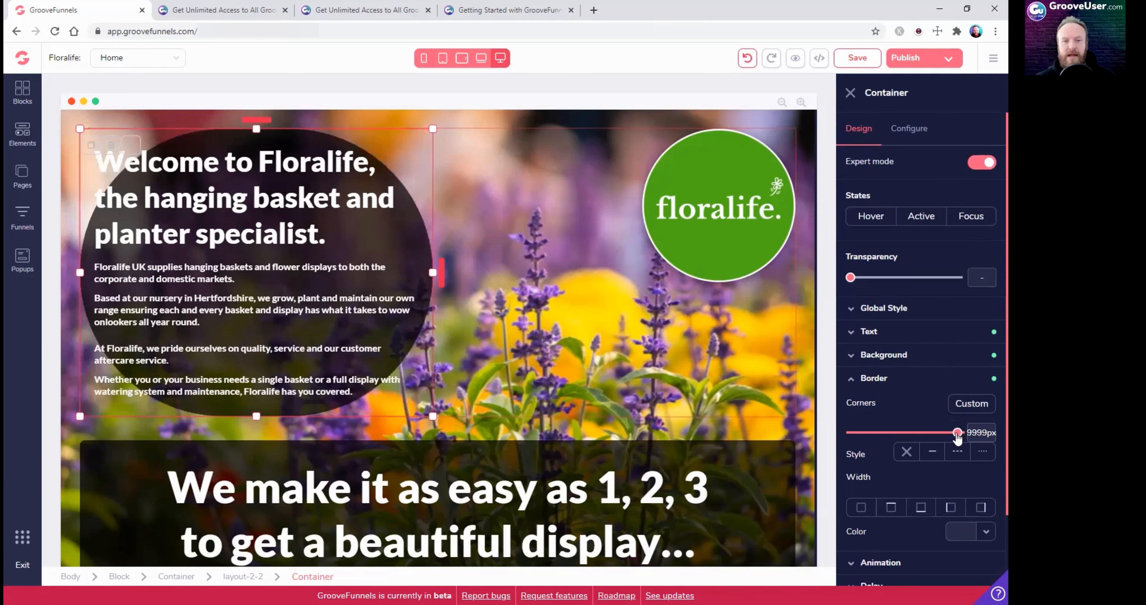
drag(946, 437, 824, 433)
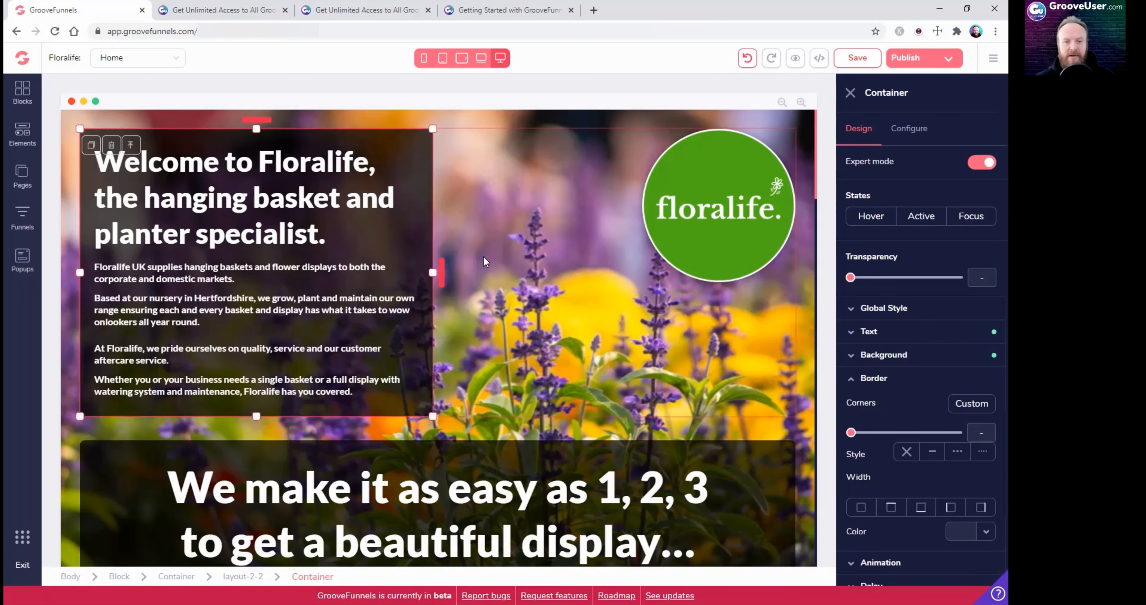
Round the corners of the welcome text container's border and deselect it to check the shape
click(873, 378)
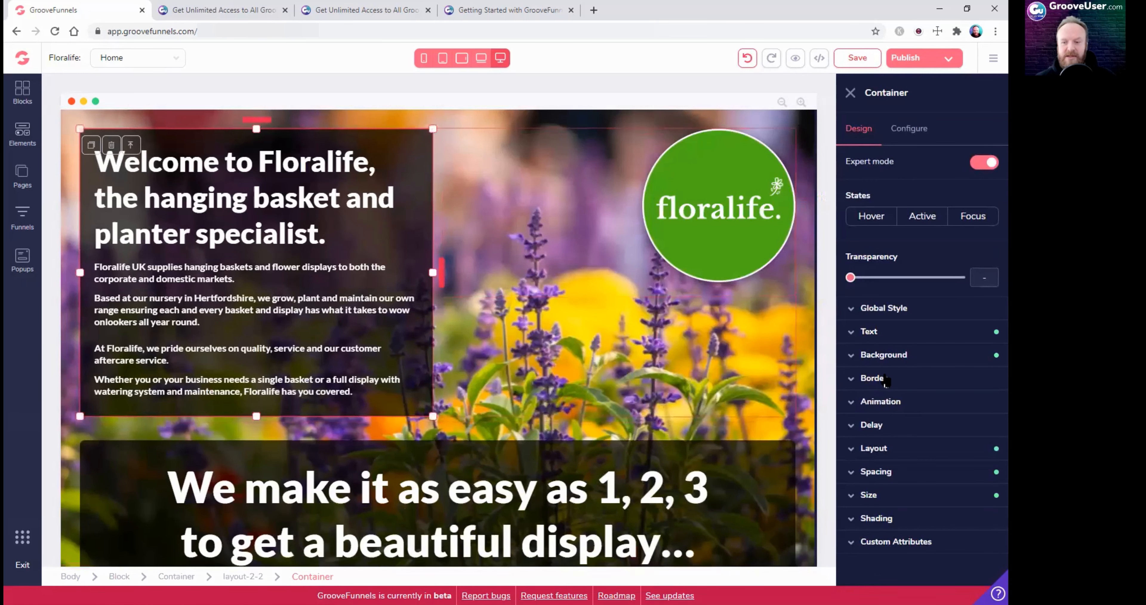
click(884, 377)
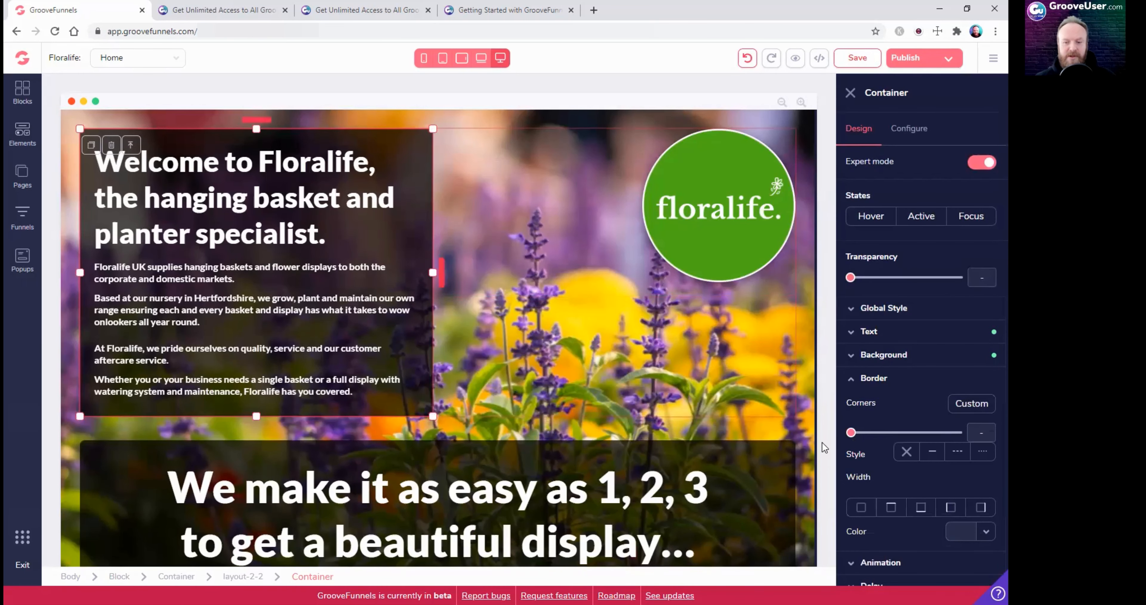
drag(851, 432, 922, 432)
click(587, 267)
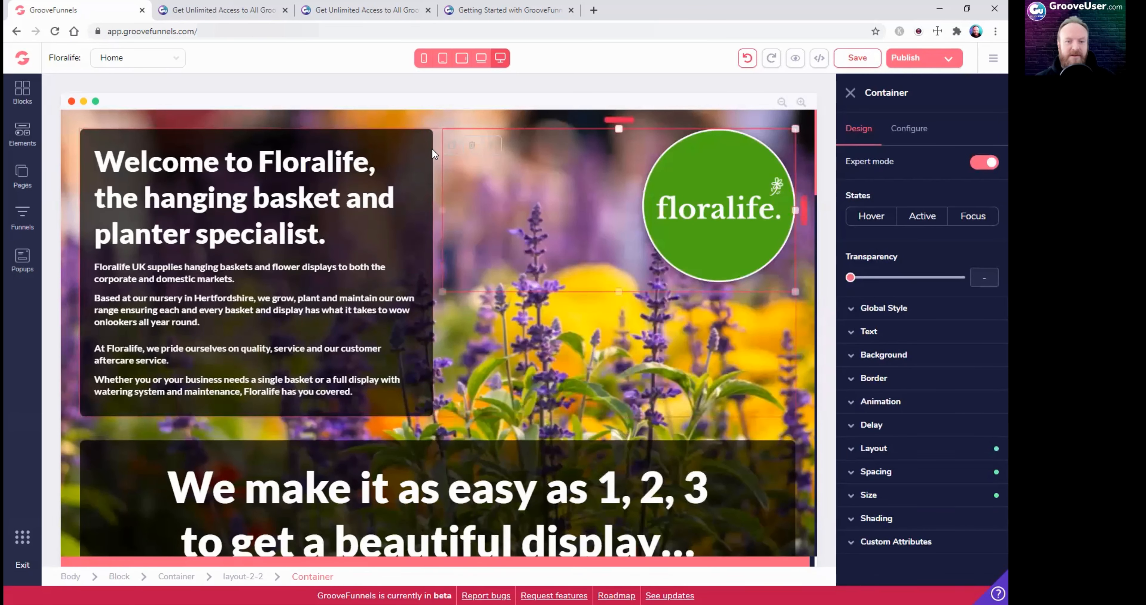
Give the welcome text container a solid 4px border on all sides
click(426, 189)
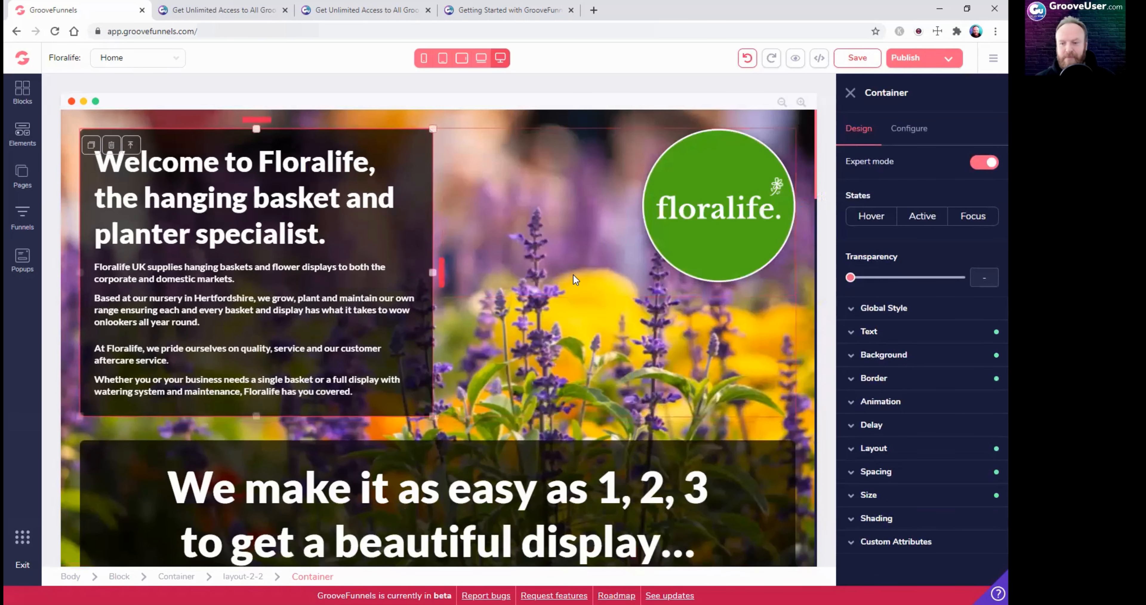
click(873, 379)
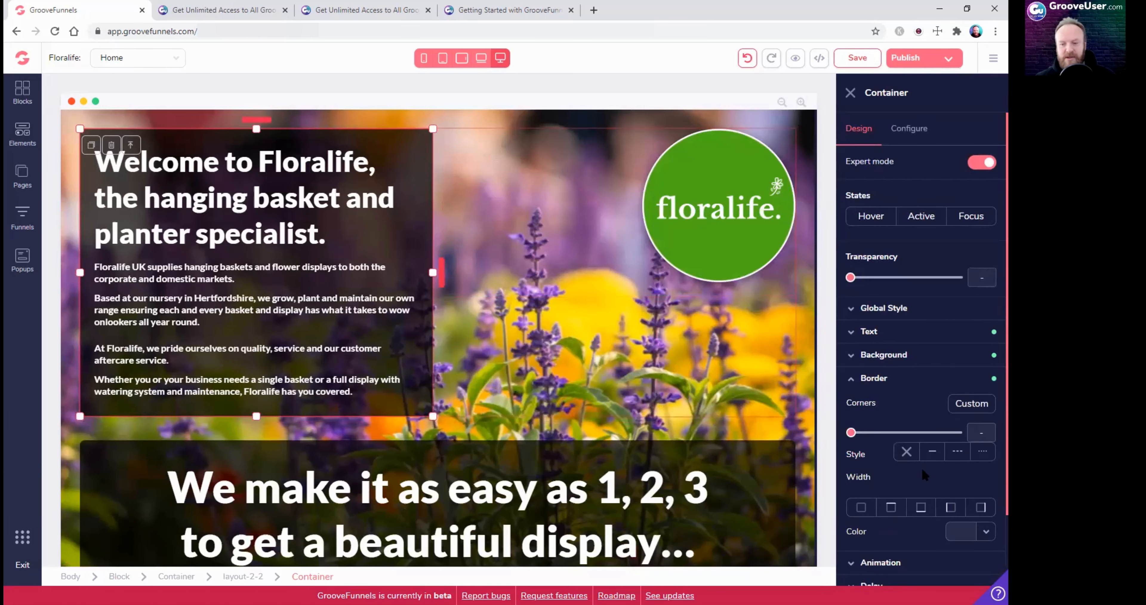
click(935, 456)
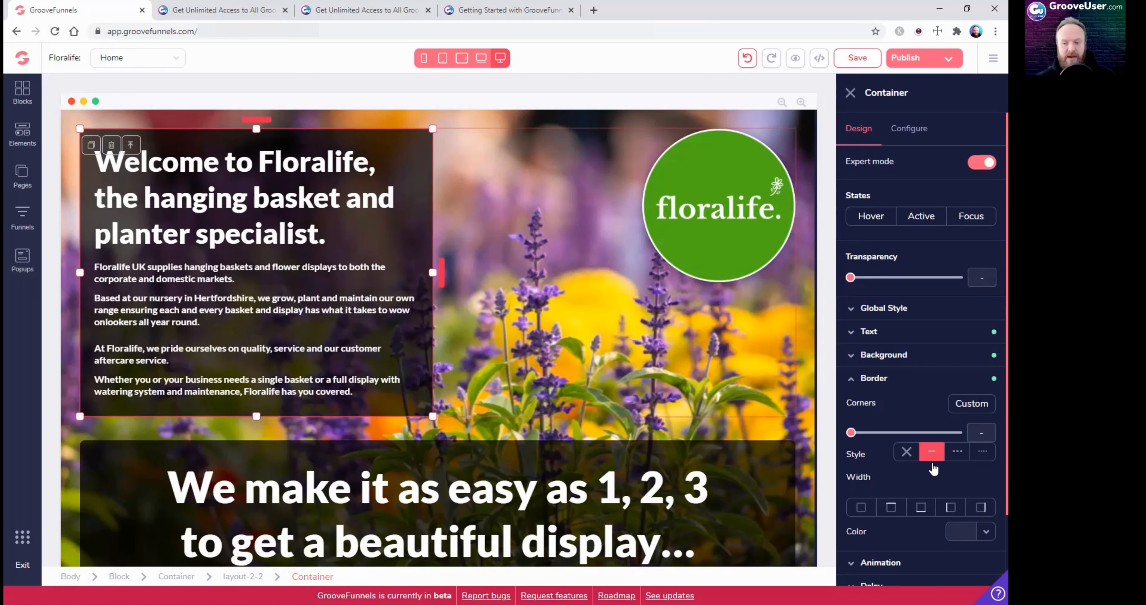
scroll(930, 478, down, 1)
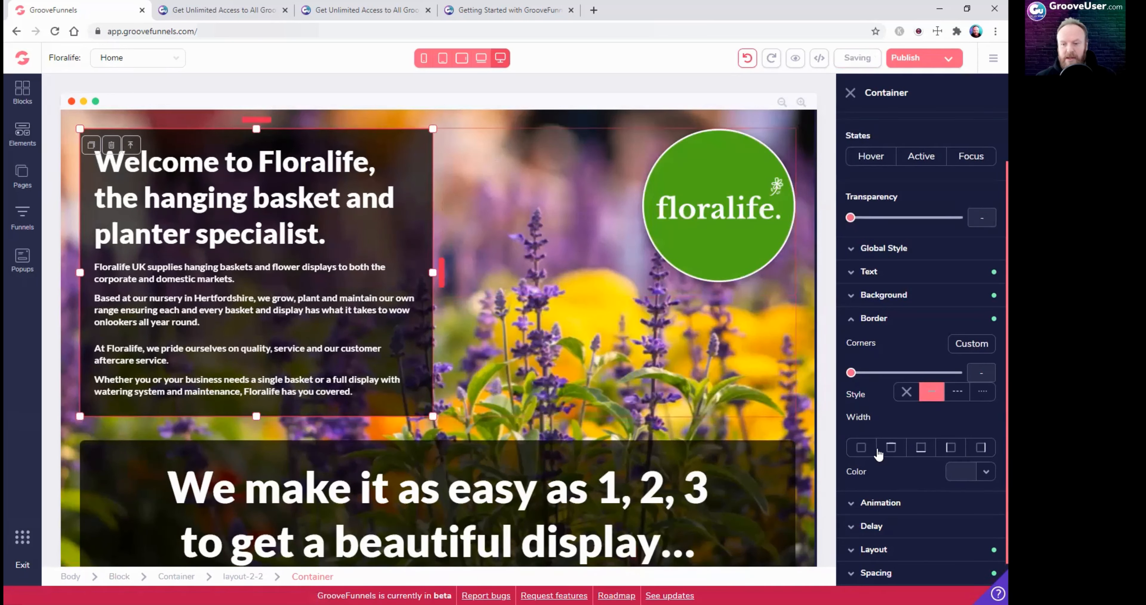
click(863, 450)
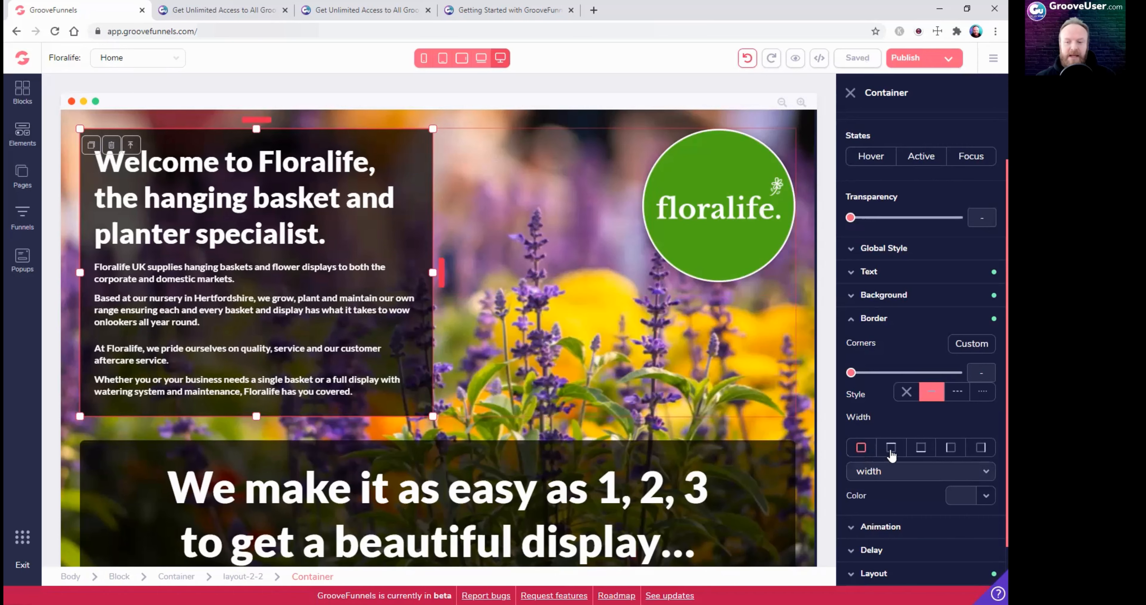
scroll(893, 458, down, 1)
click(884, 419)
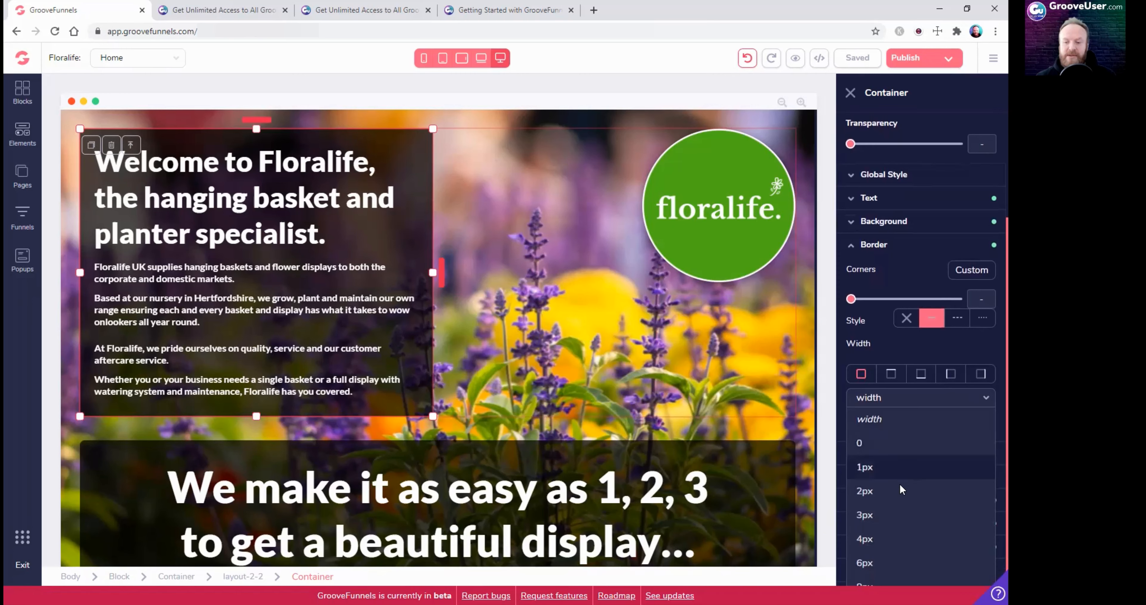
click(900, 535)
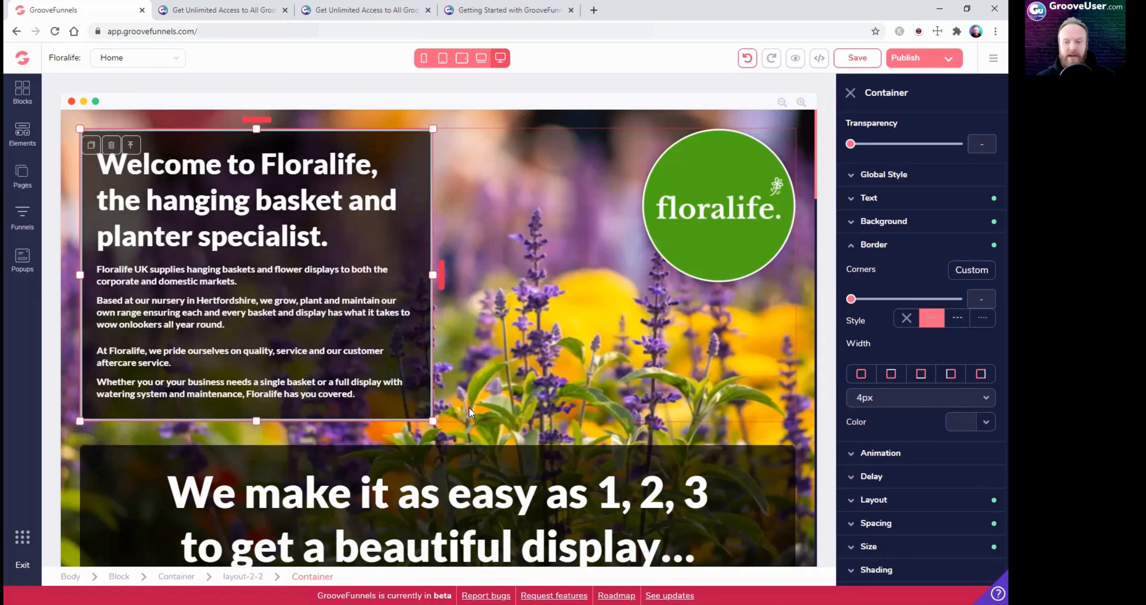
Color the welcome text container's border green (#18CD5E) and deselect the container to view it
click(962, 428)
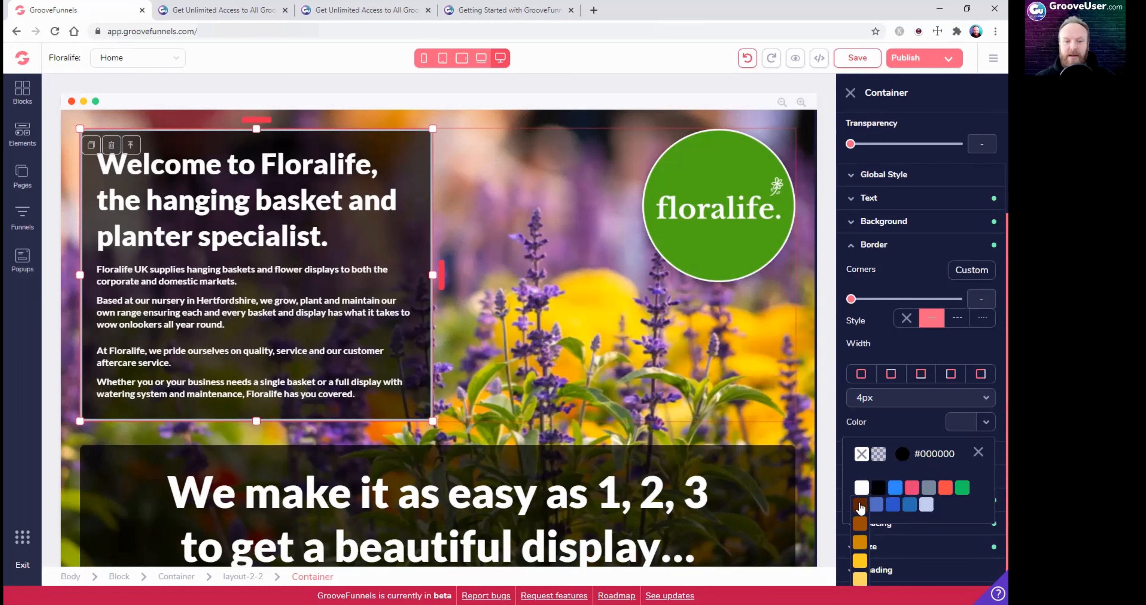
mouse_move(964, 507)
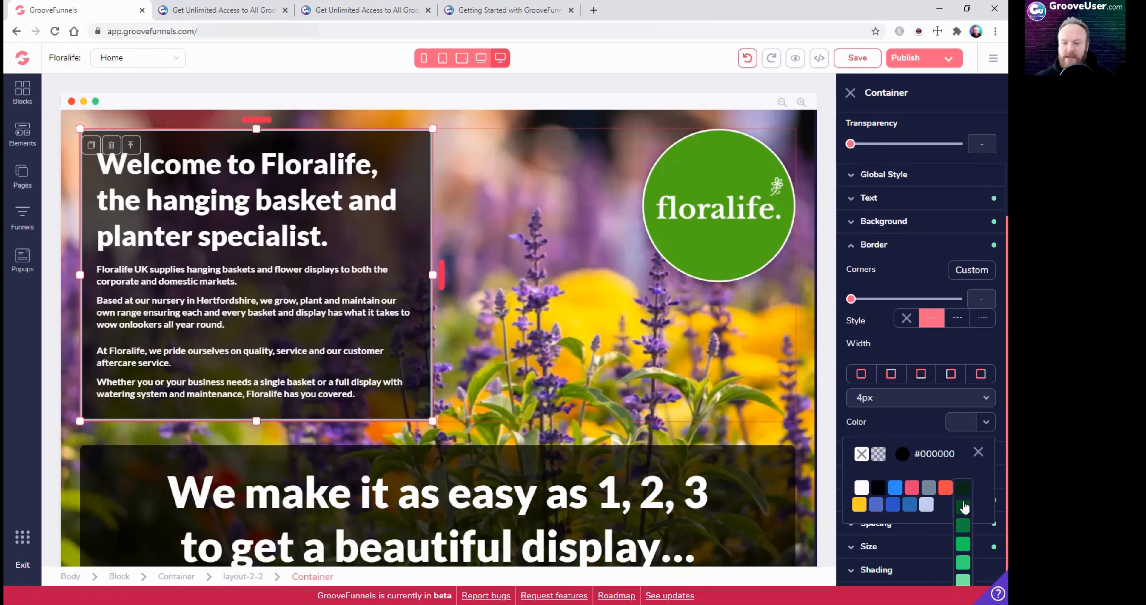
click(963, 547)
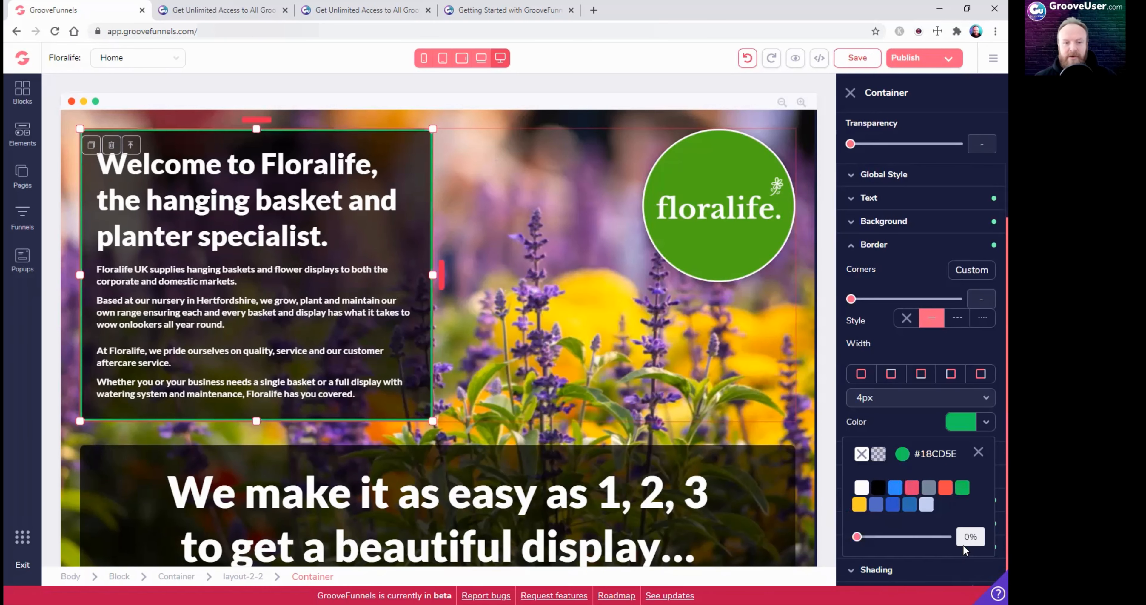
click(496, 203)
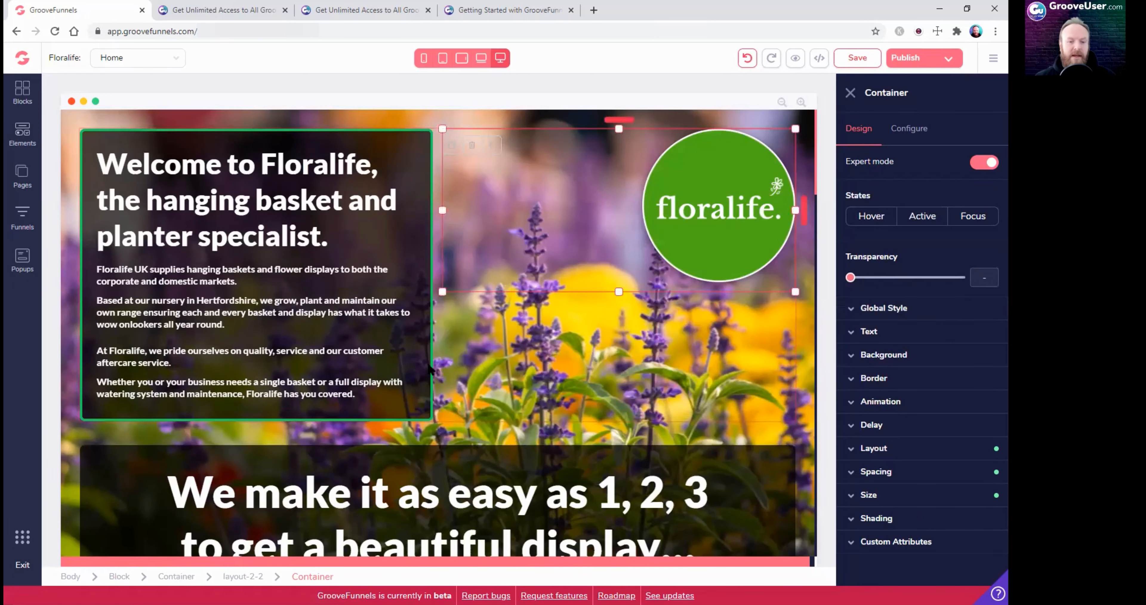
Try the dashed and the dotted border style on the welcome text container
click(430, 368)
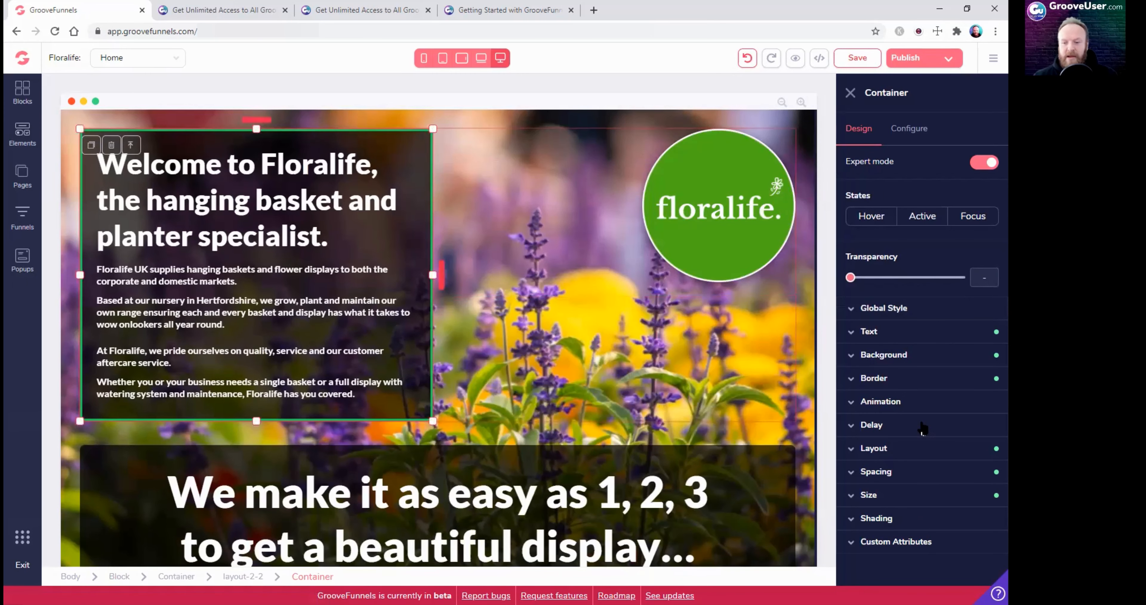
click(872, 383)
scroll(933, 380, down, 3)
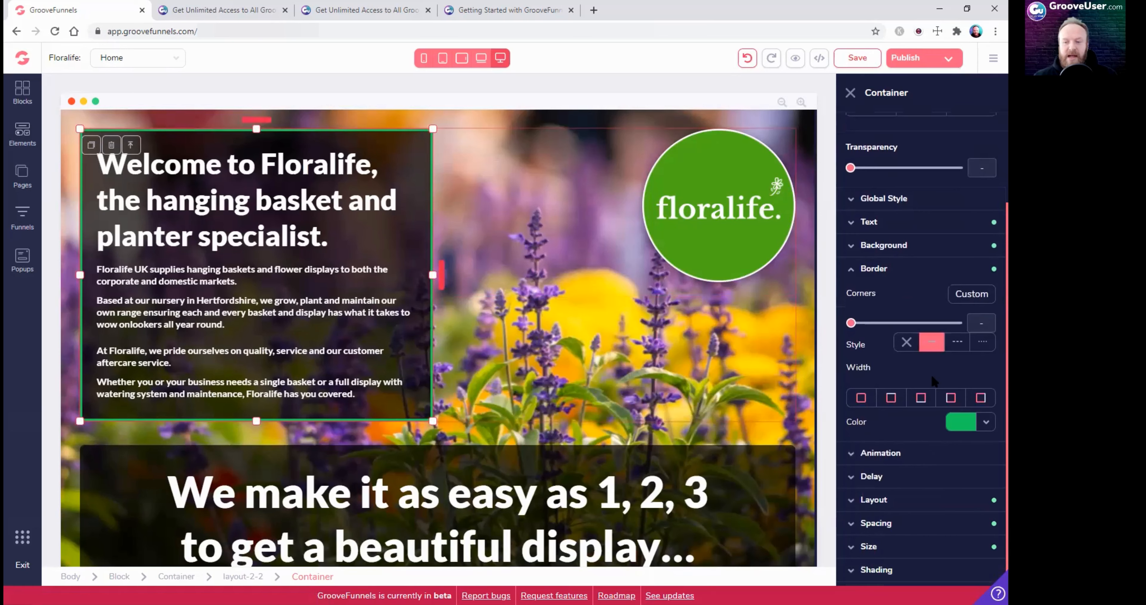
click(957, 347)
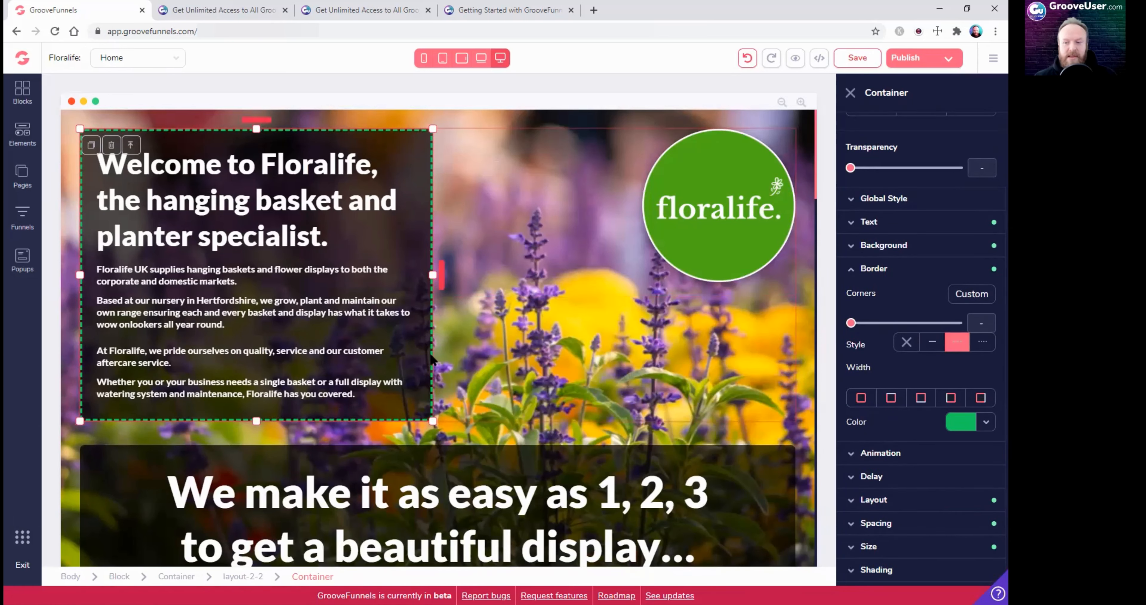
click(983, 346)
click(470, 349)
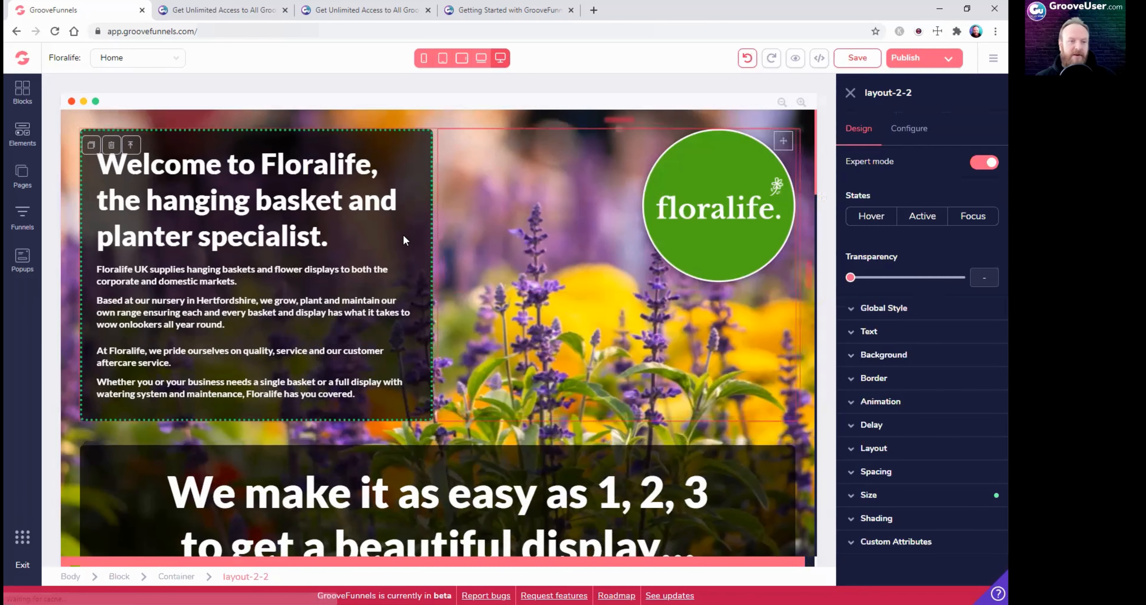
Clear the welcome text container's background color to view its dotted border, and undo back to the solid border
click(417, 154)
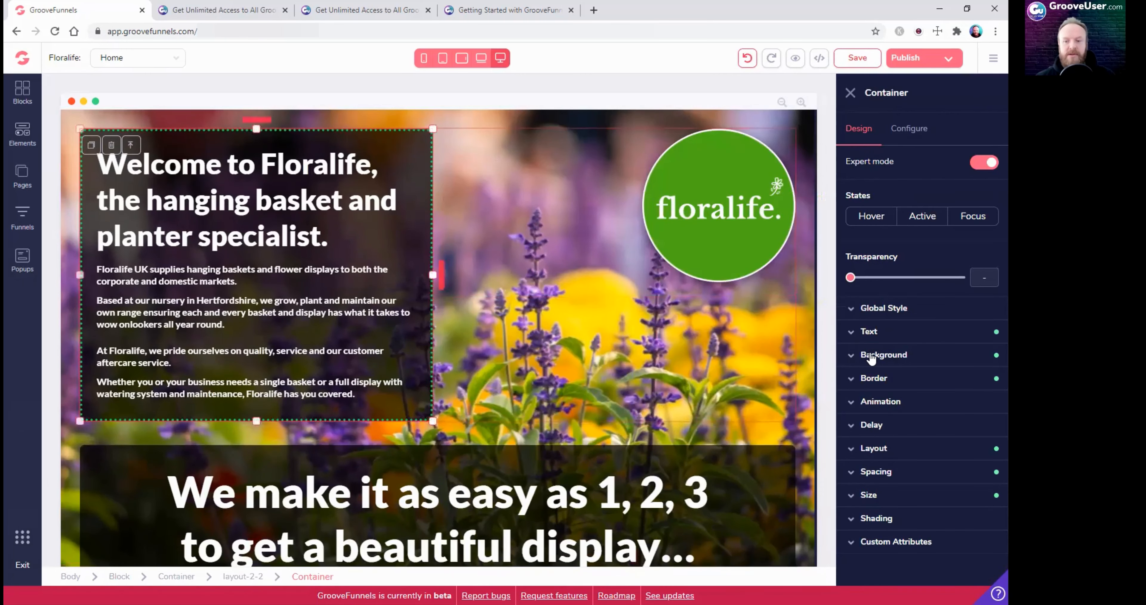
click(872, 354)
click(955, 381)
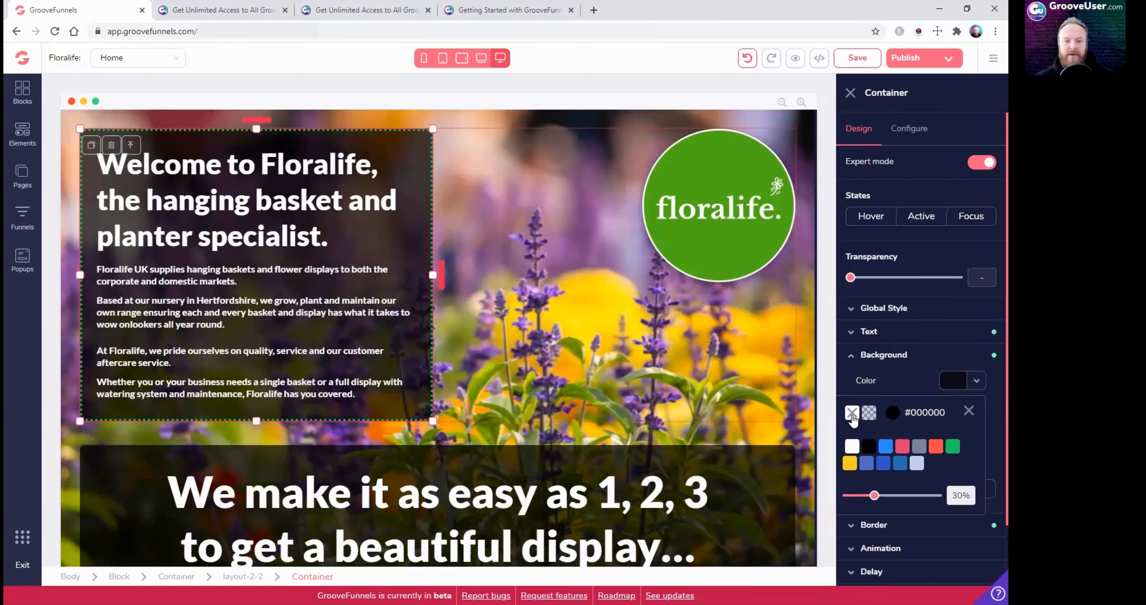
click(852, 412)
click(420, 242)
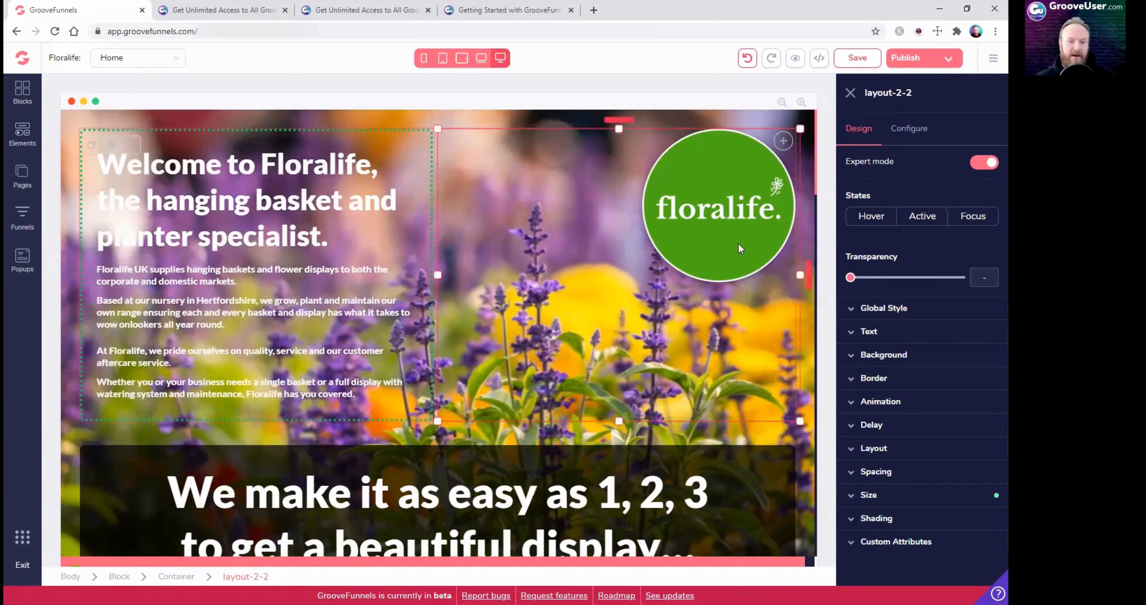
click(748, 58)
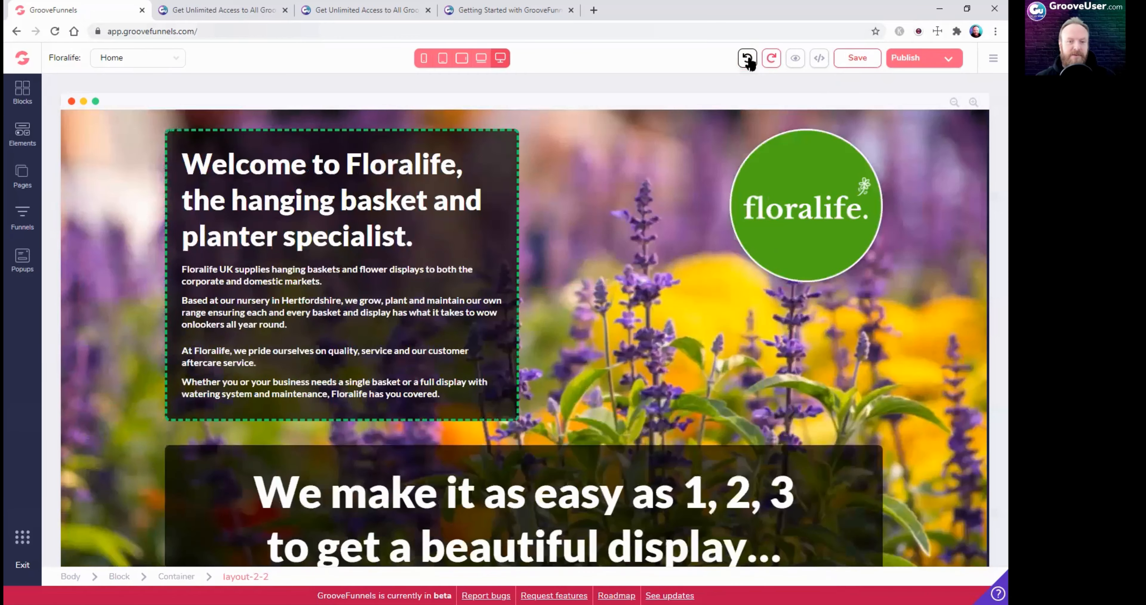
Set the border style of the welcome text container to none
click(512, 175)
click(883, 381)
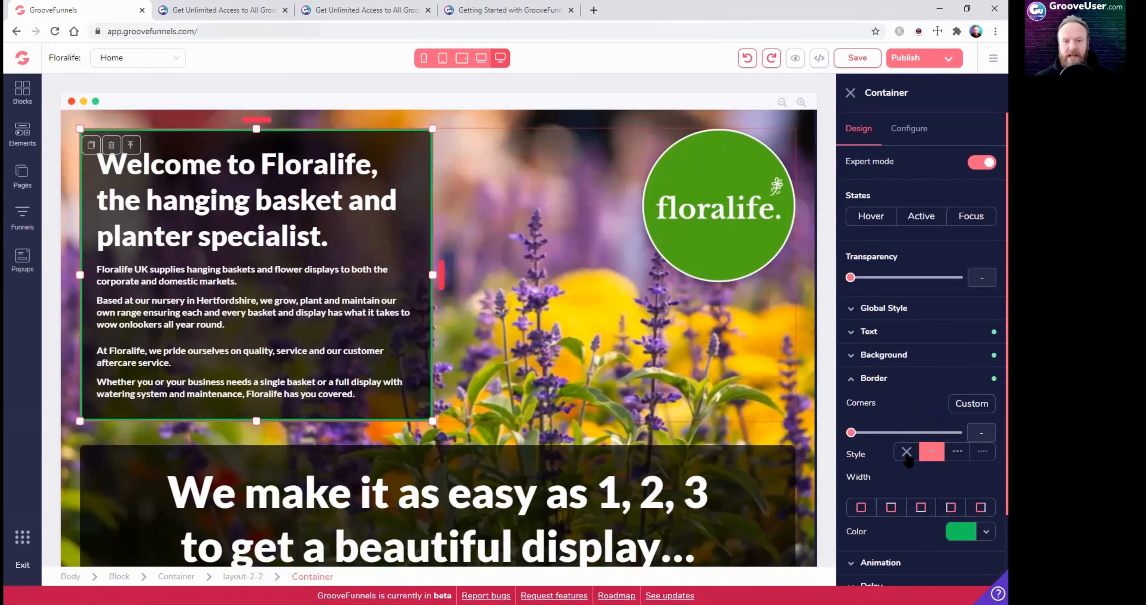
click(907, 452)
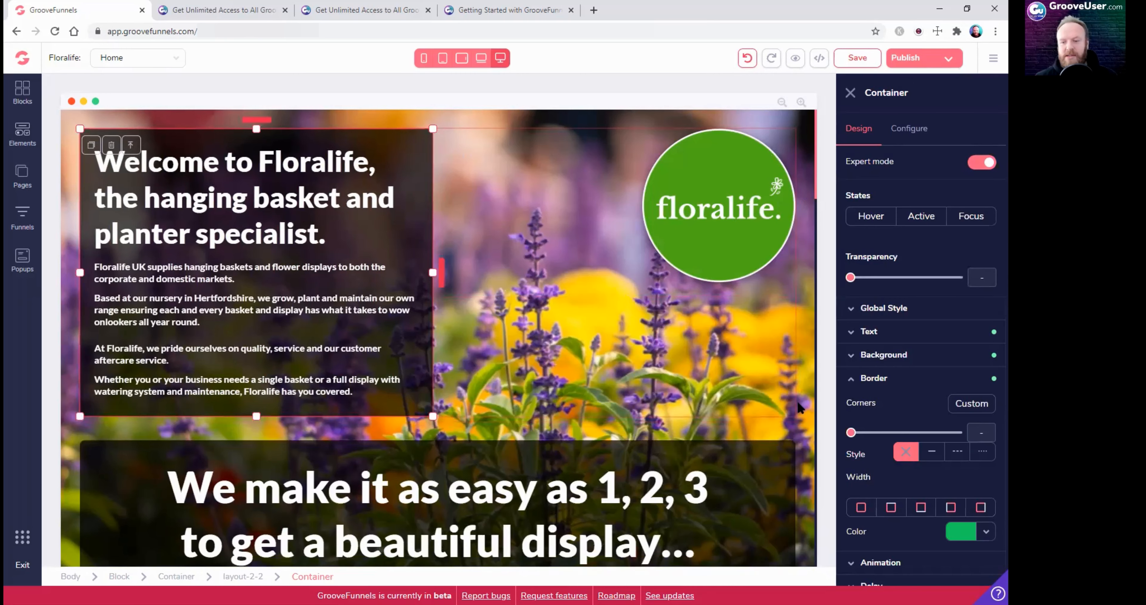
click(933, 459)
click(906, 452)
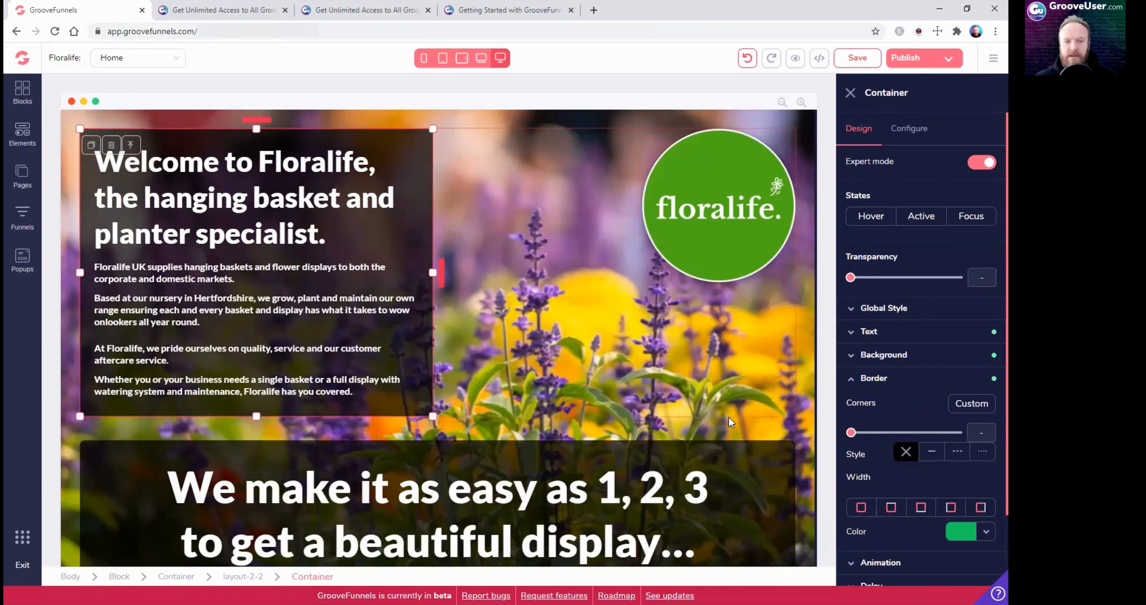
Reset the welcome text container's all-sides border width, corner radius and border style to unset
click(451, 244)
click(424, 193)
click(874, 378)
scroll(914, 439, down, 3)
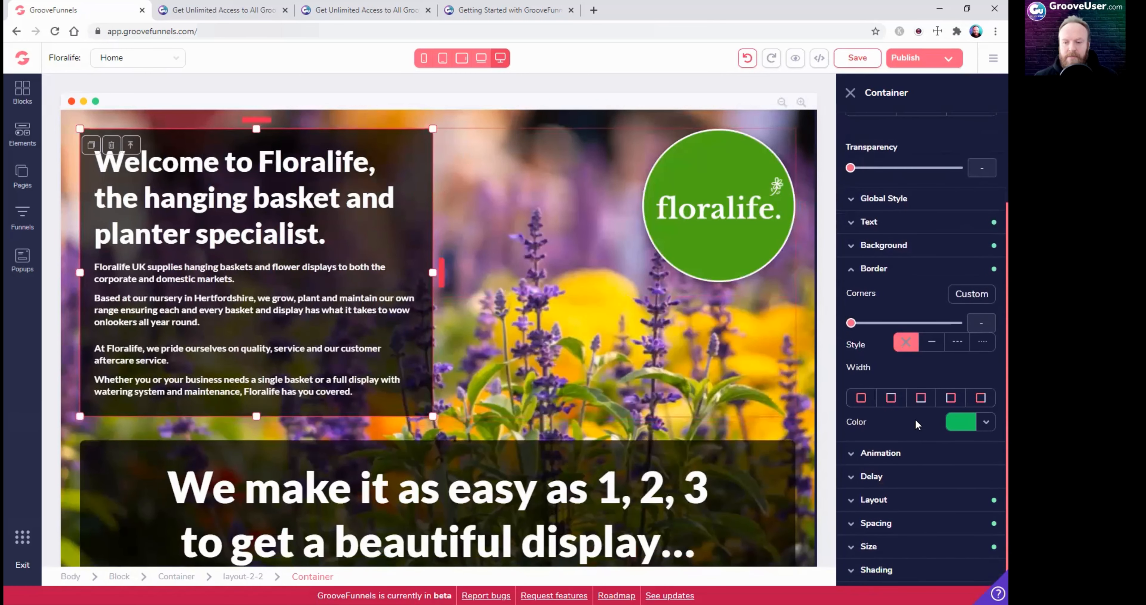
click(868, 397)
click(874, 422)
click(880, 440)
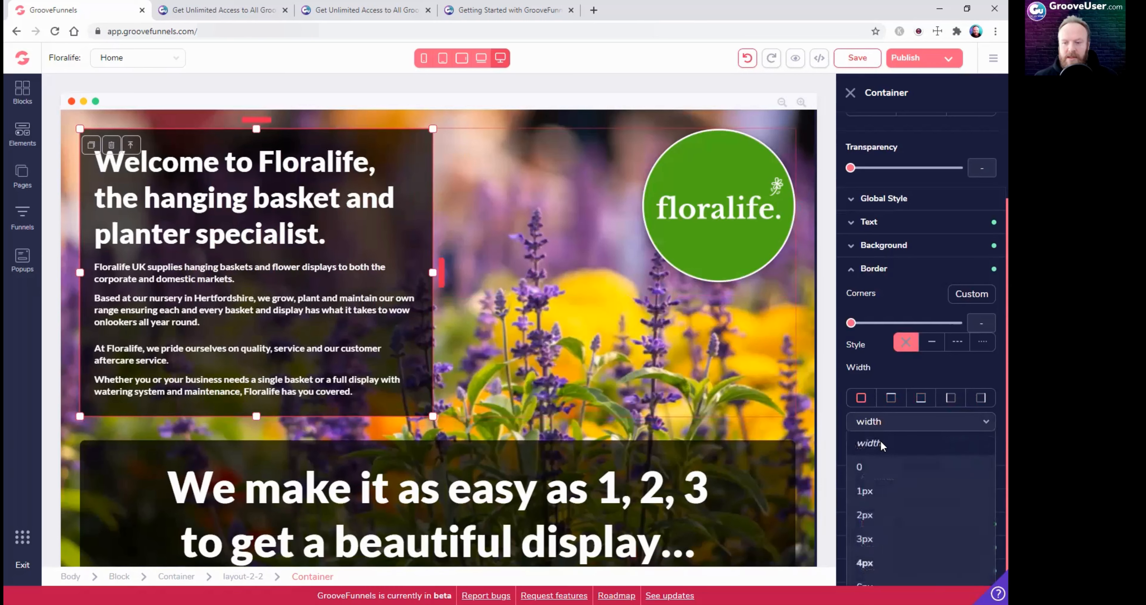
drag(885, 326, 835, 318)
click(905, 346)
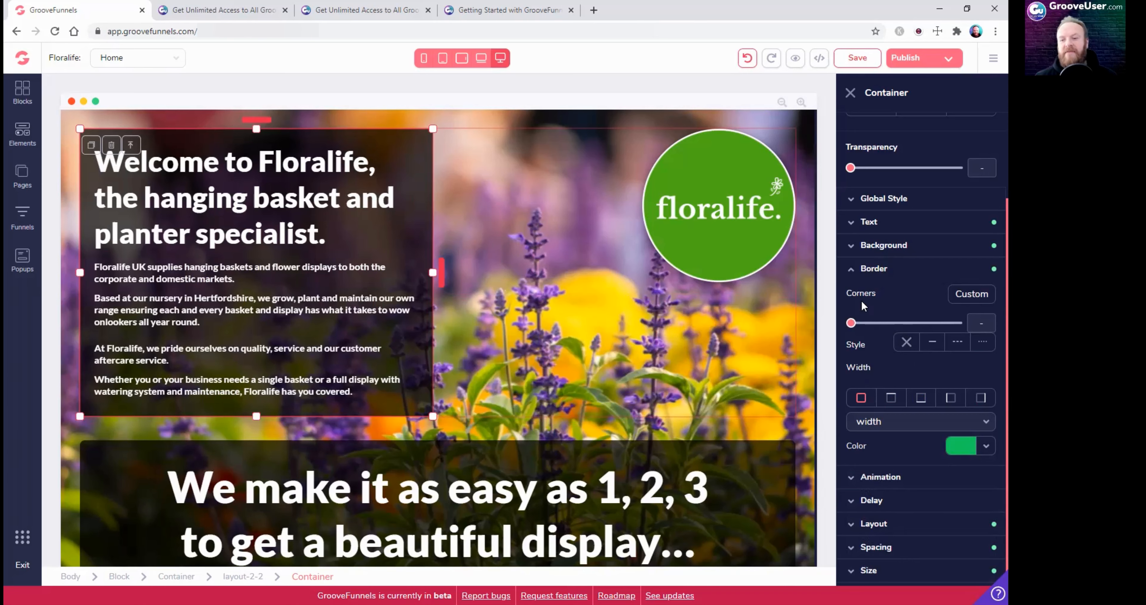
Add a solid 4px border to only the right side of the welcome text container
click(982, 399)
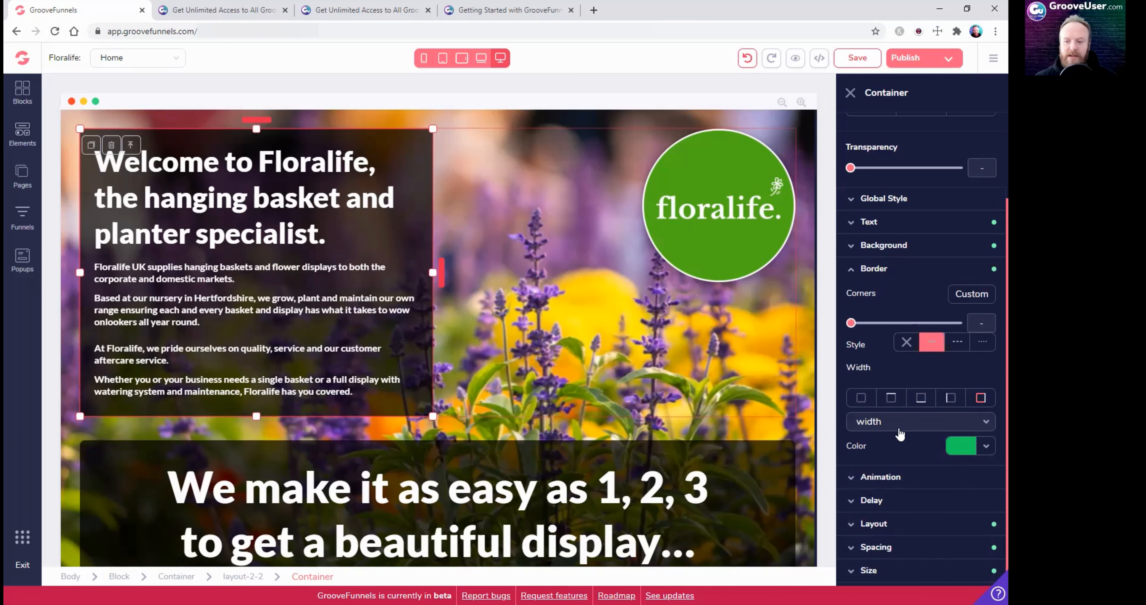
click(886, 425)
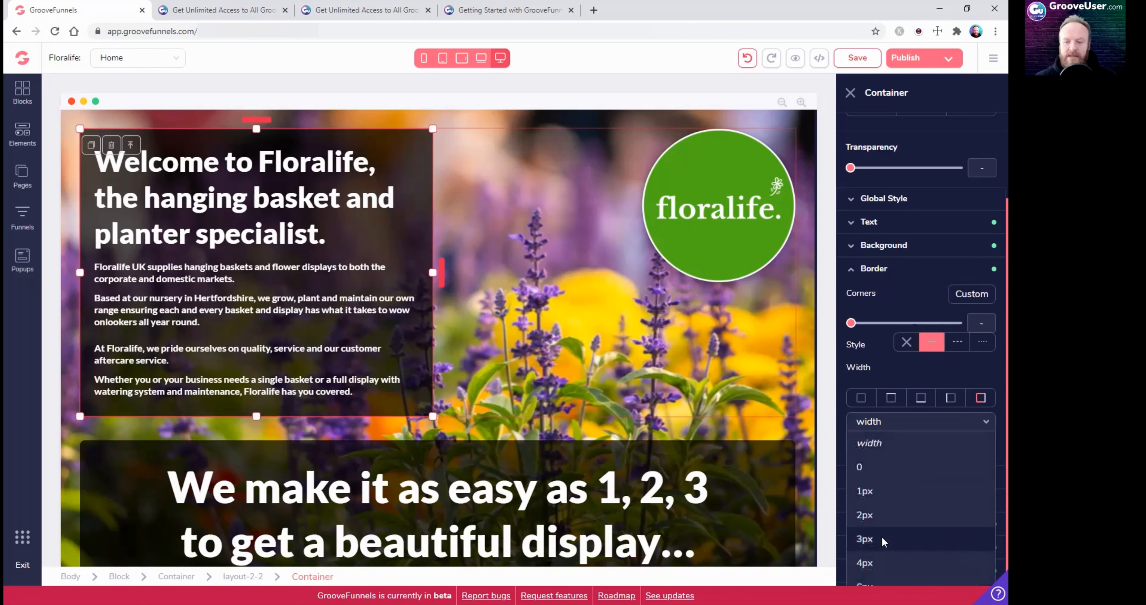
click(883, 564)
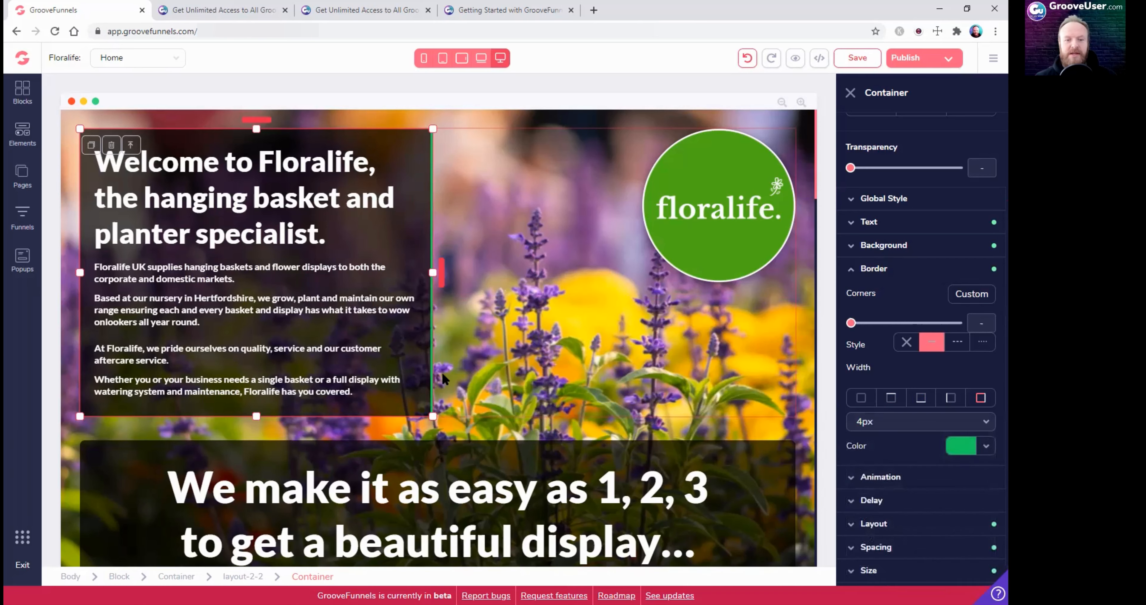
Add 4px borders to the bottom and top sides of the welcome text container
click(921, 400)
click(901, 426)
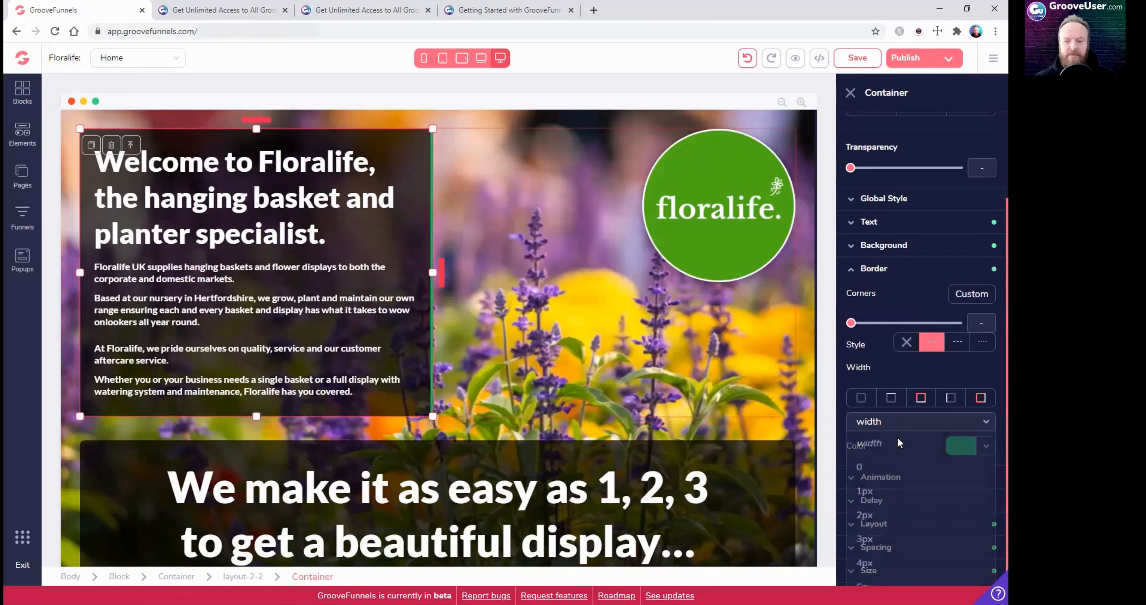
click(883, 564)
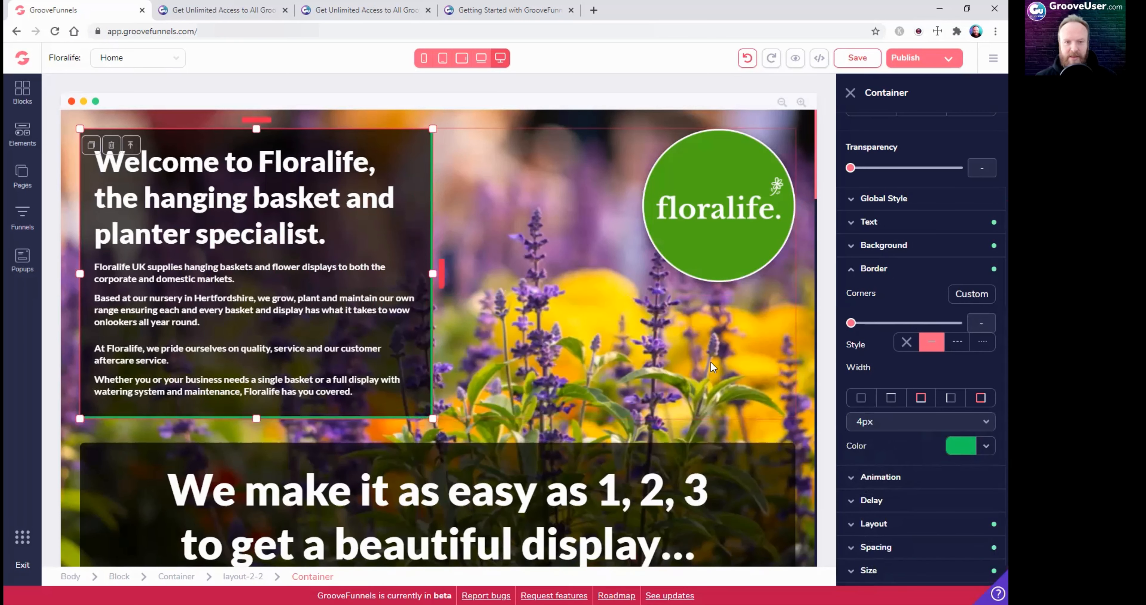
click(888, 399)
click(885, 424)
click(883, 563)
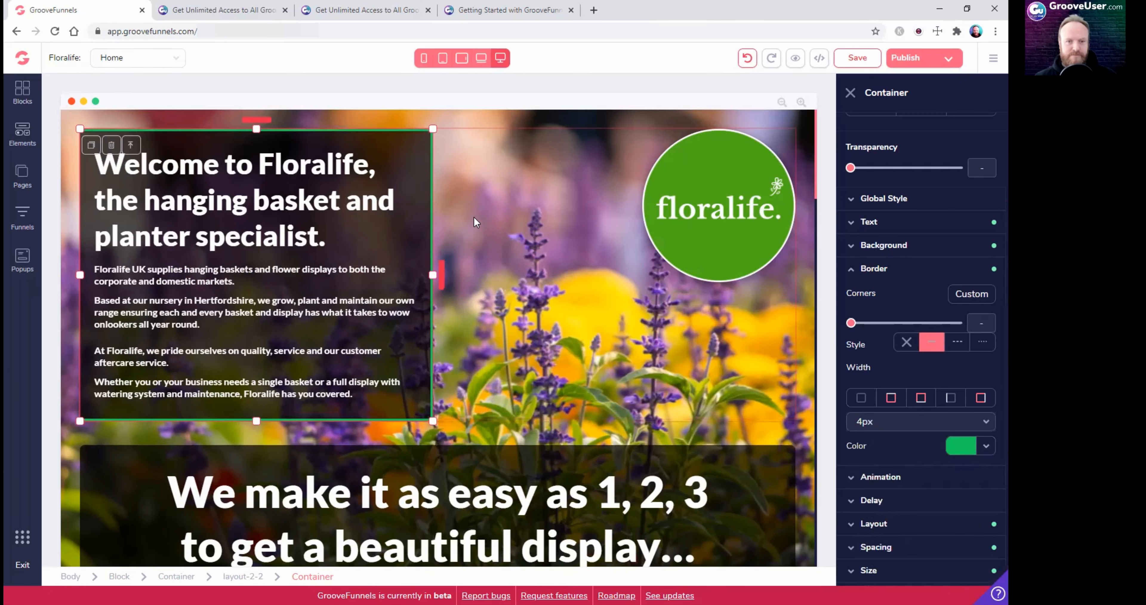
Round the border corners of the welcome text container to .5rem
click(473, 216)
click(431, 235)
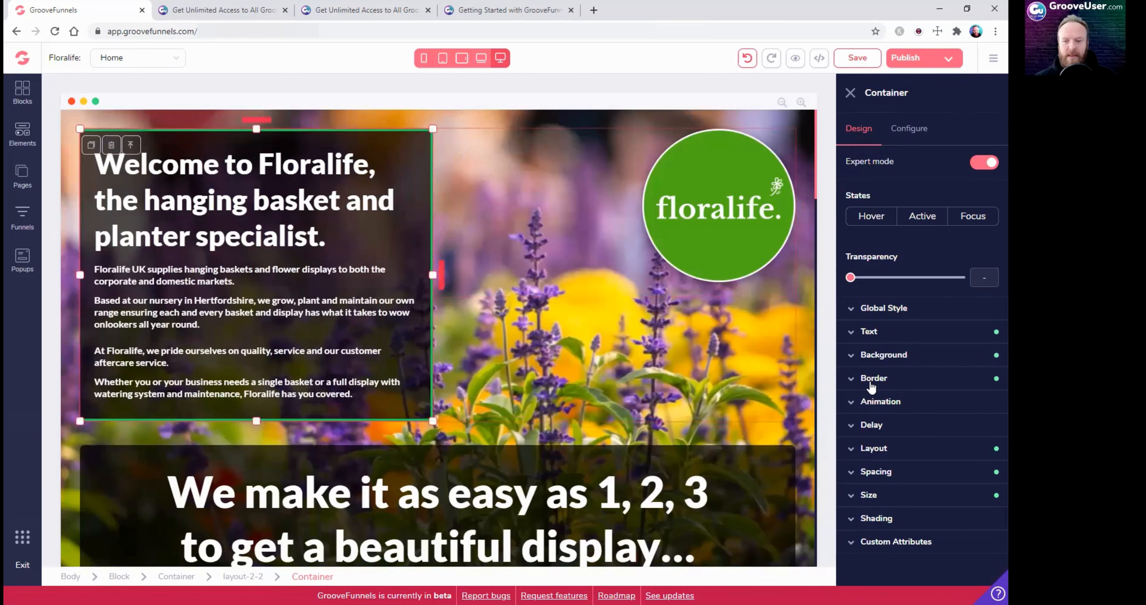
click(907, 378)
drag(851, 433, 921, 433)
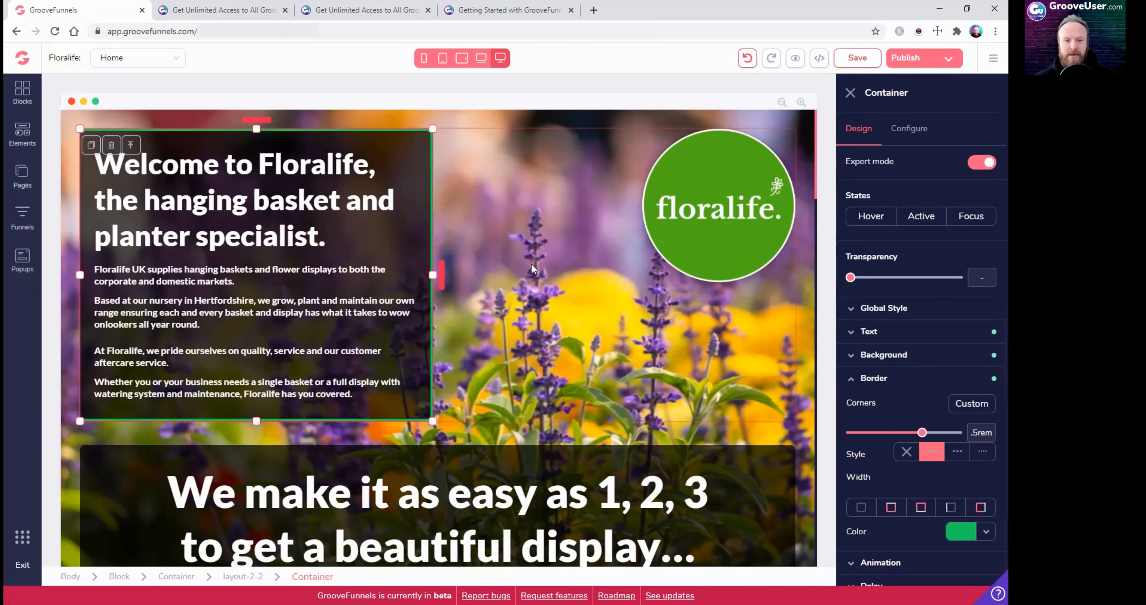
click(464, 192)
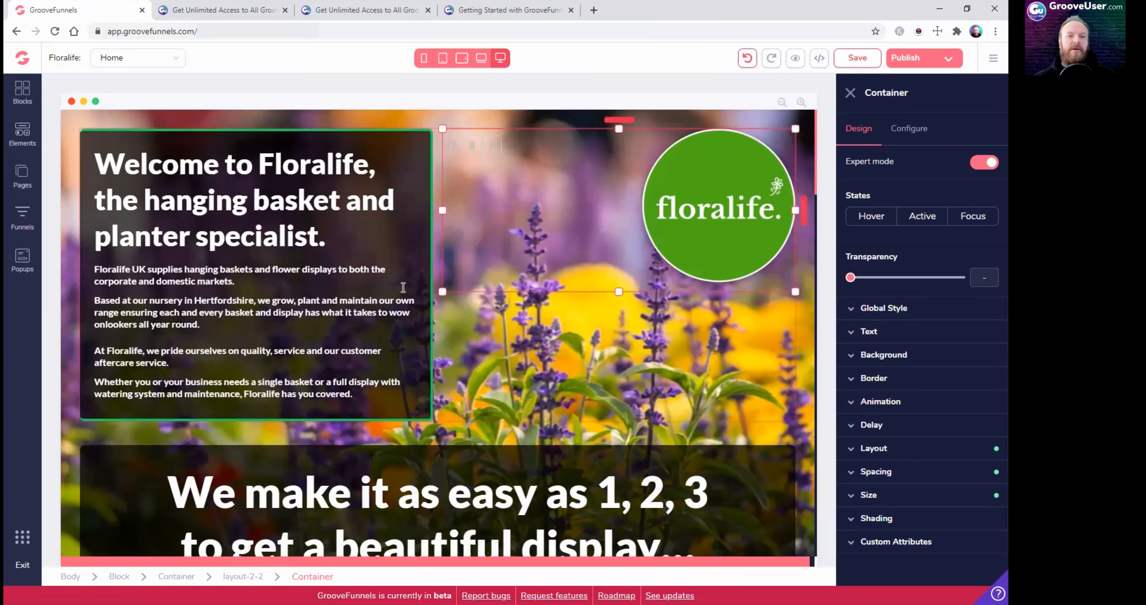
Set the welcome text container's border style to none and clear its individual side widths by selecting all sides
click(403, 123)
click(432, 135)
click(890, 378)
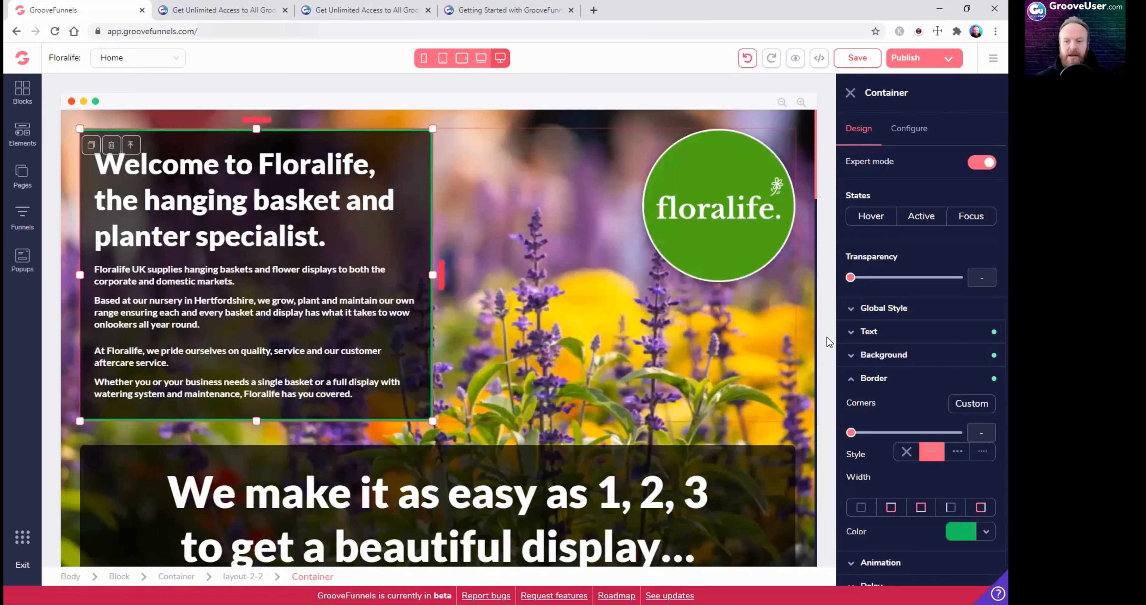
click(905, 451)
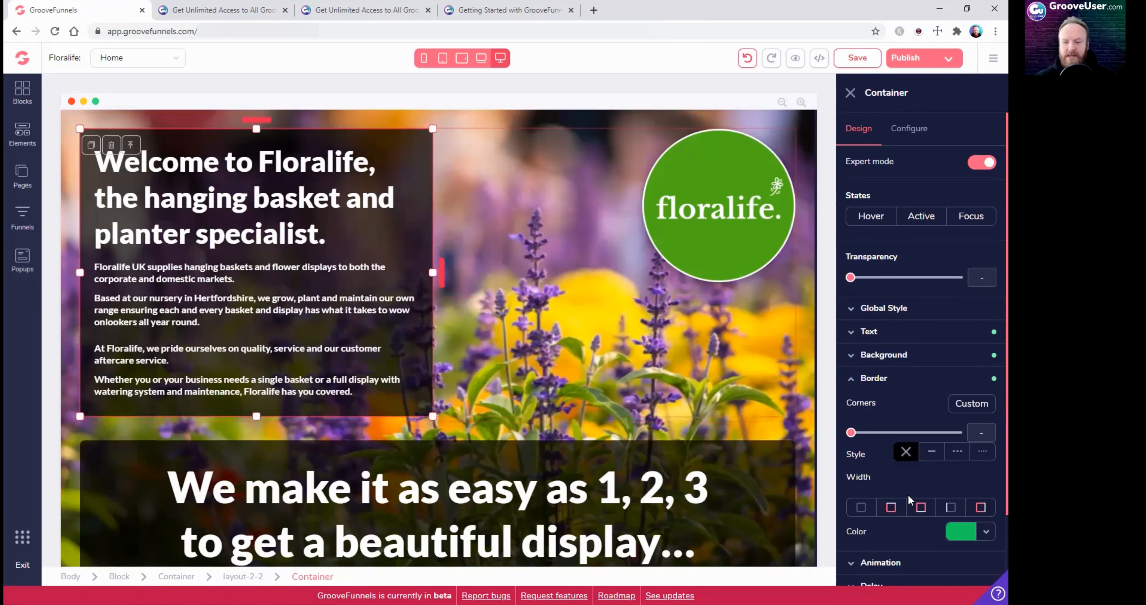
click(861, 511)
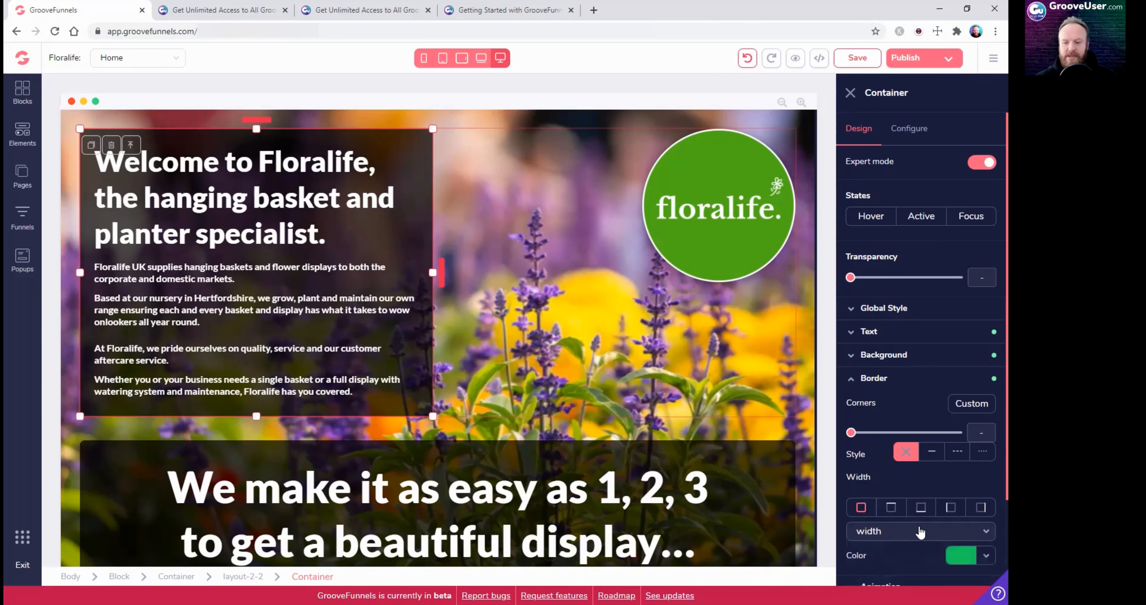
click(484, 238)
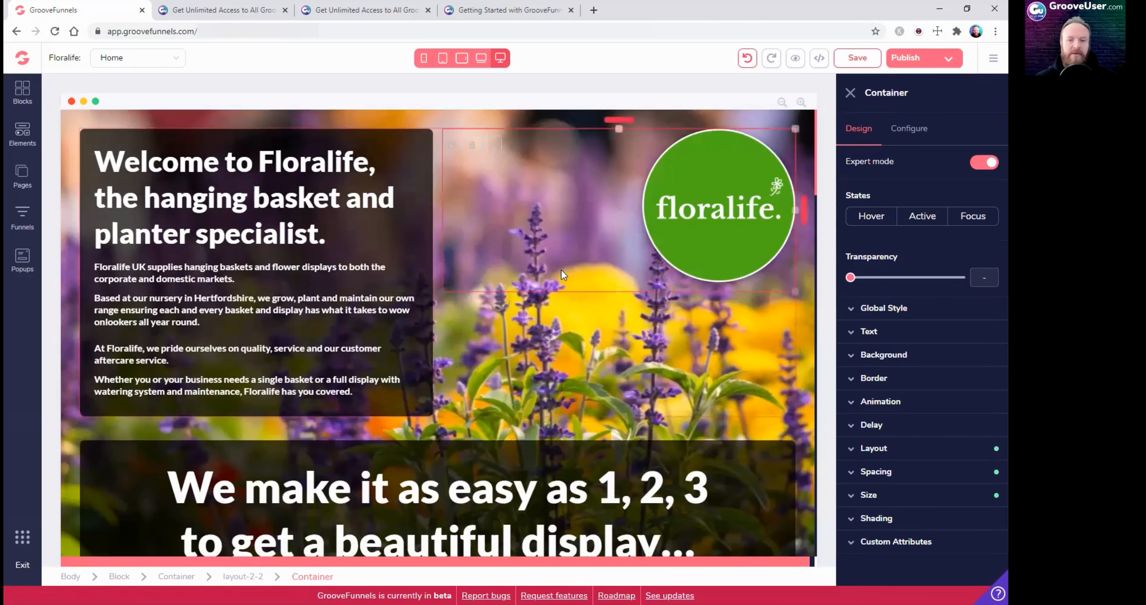
Open the animation settings of the welcome text container
click(434, 343)
click(432, 344)
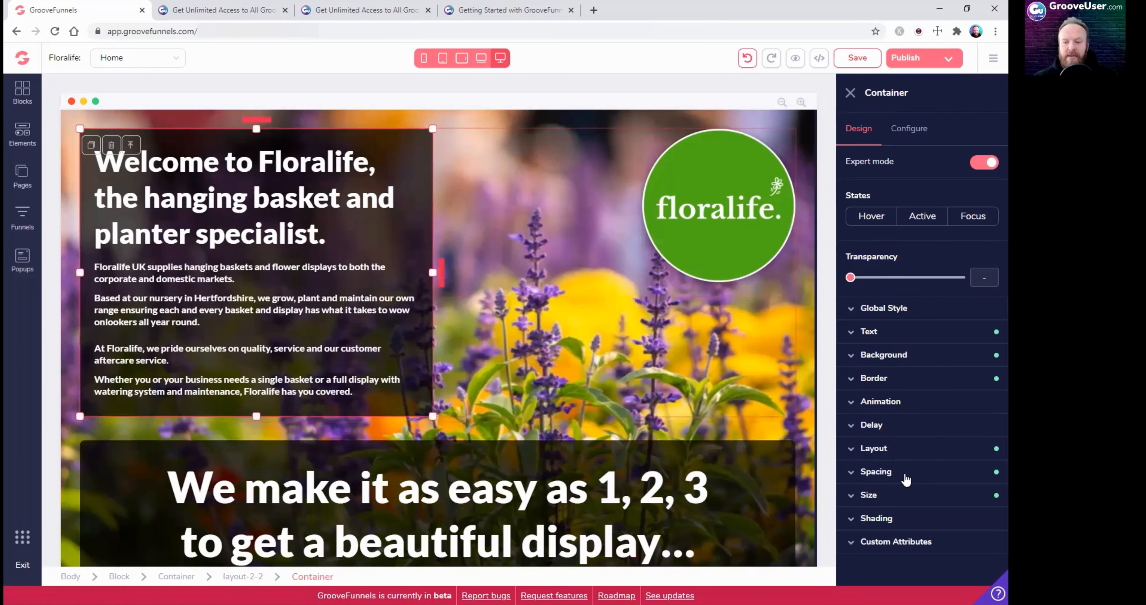
click(852, 403)
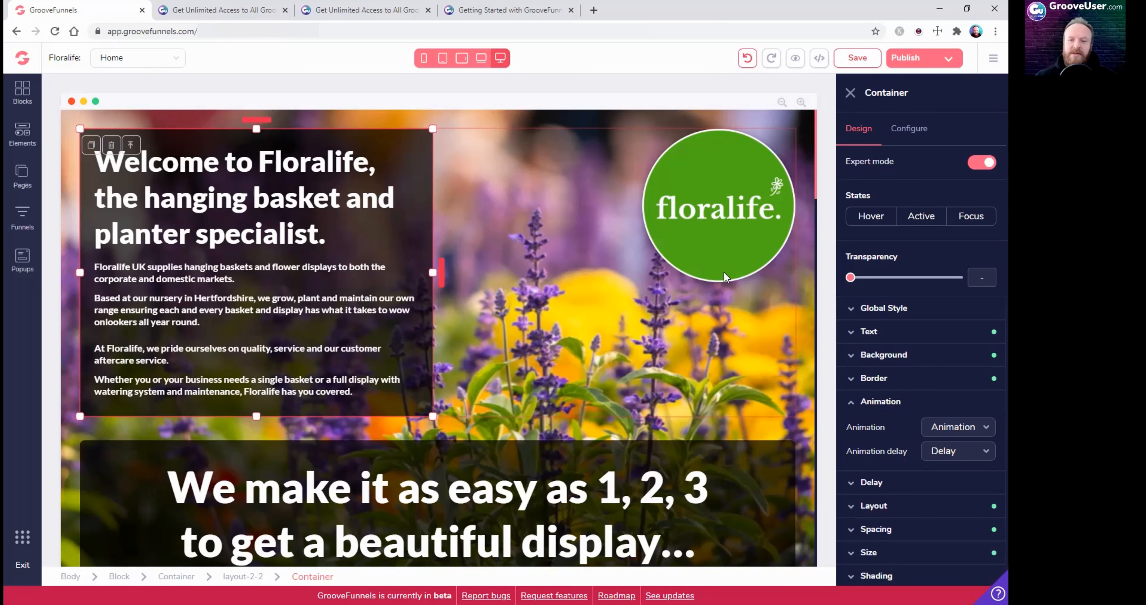
Apply the bounce animation with delay-2s to the round floralife logo and preview the page
click(751, 271)
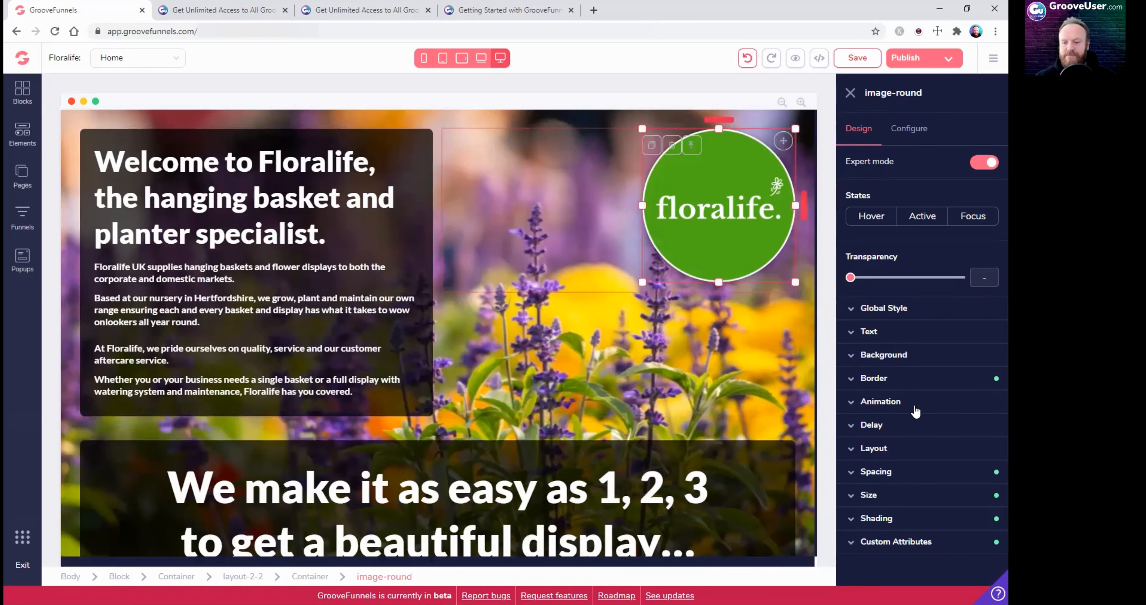
click(901, 402)
click(968, 428)
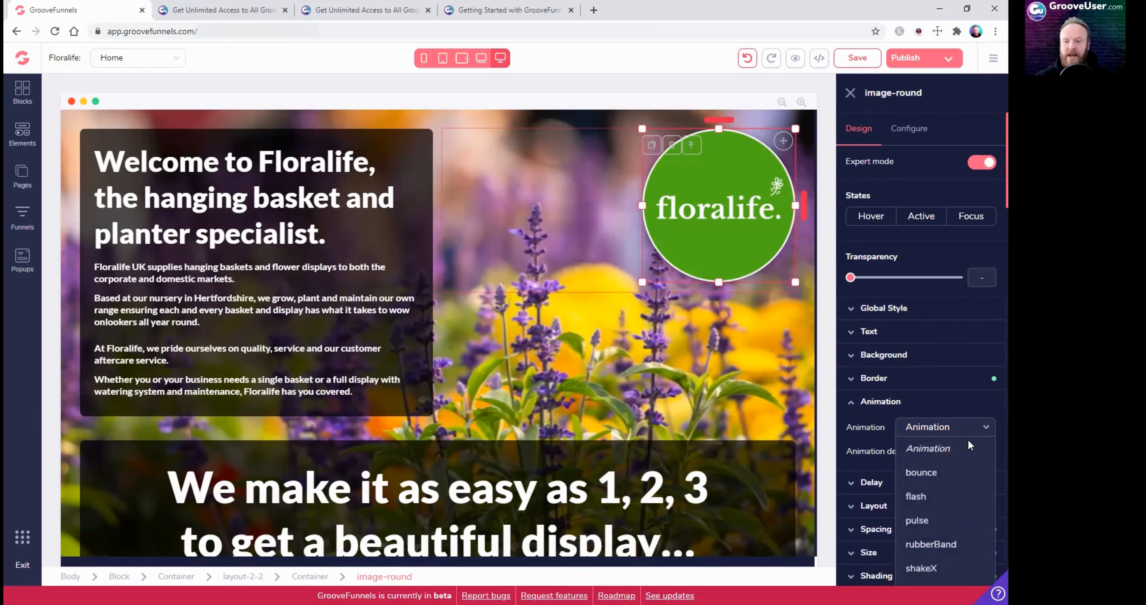
click(944, 468)
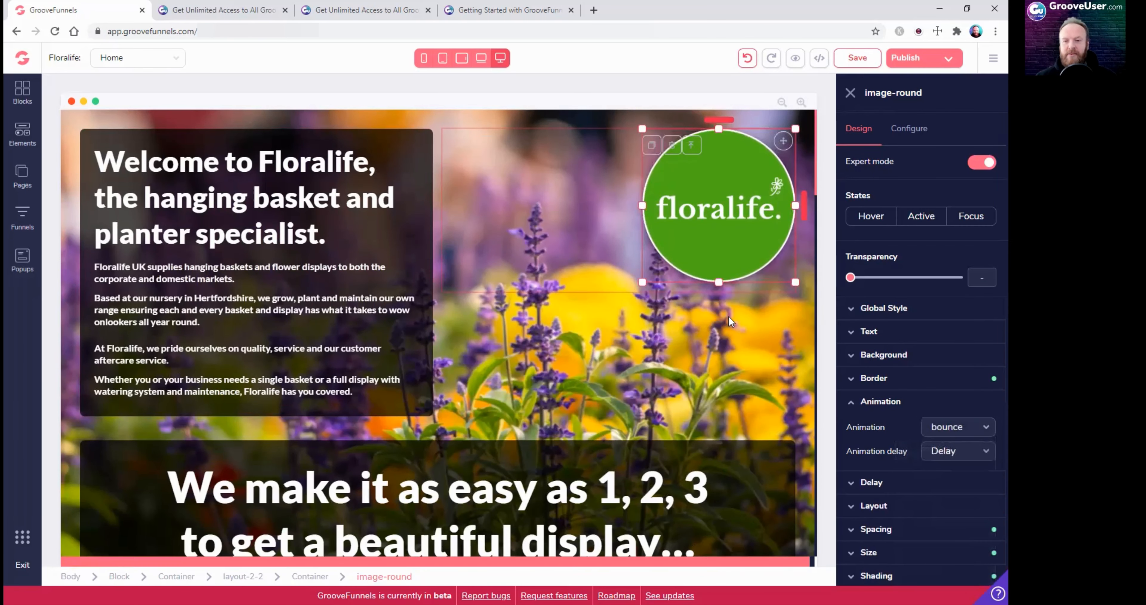
click(959, 451)
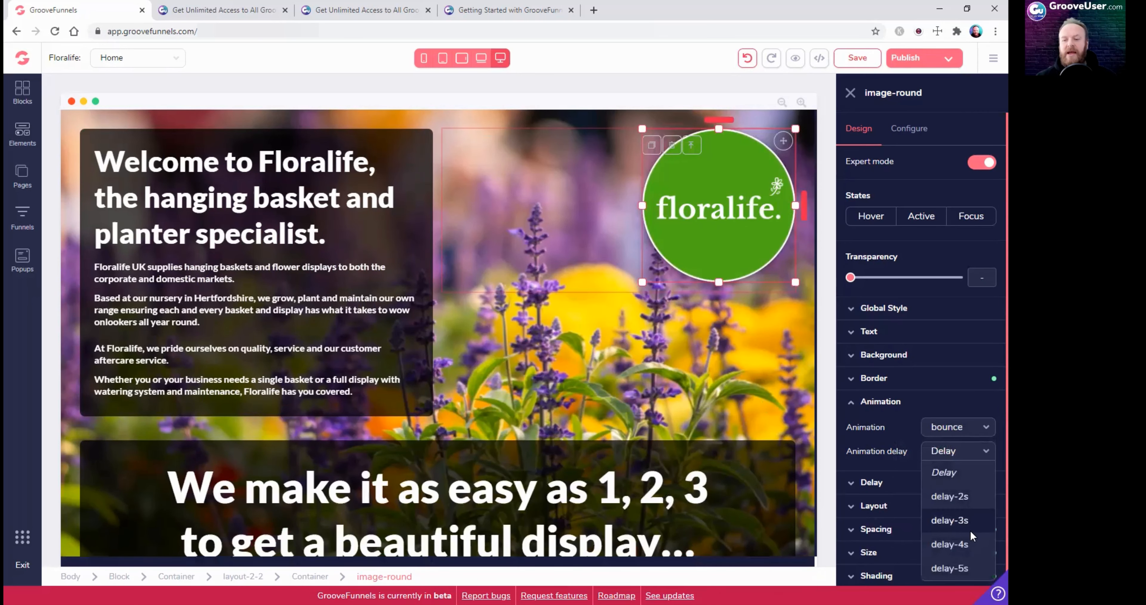
click(950, 497)
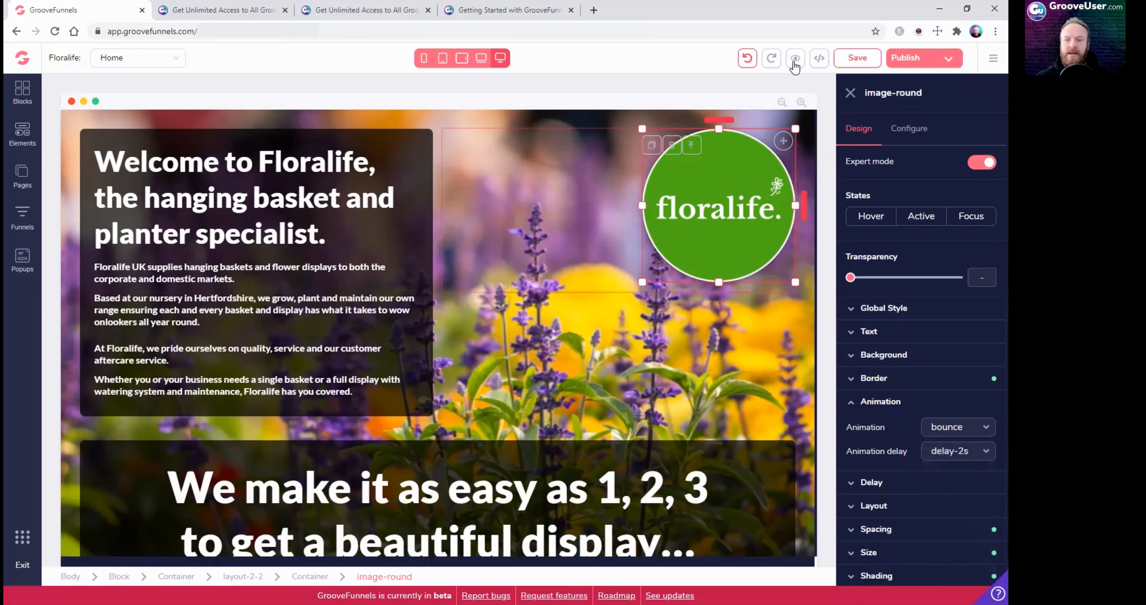
click(795, 58)
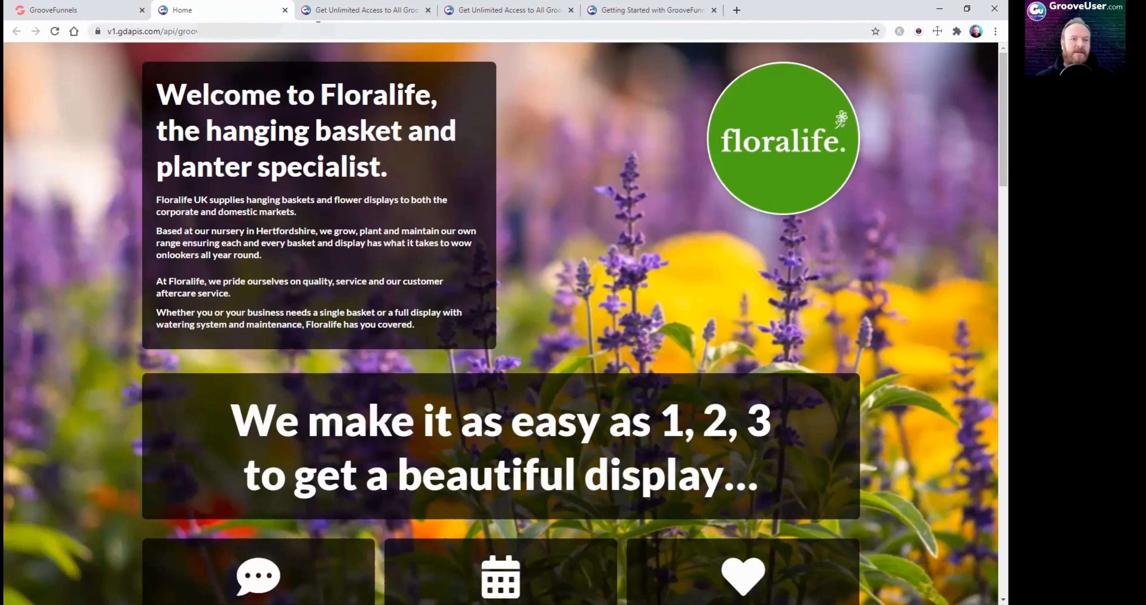
click(286, 9)
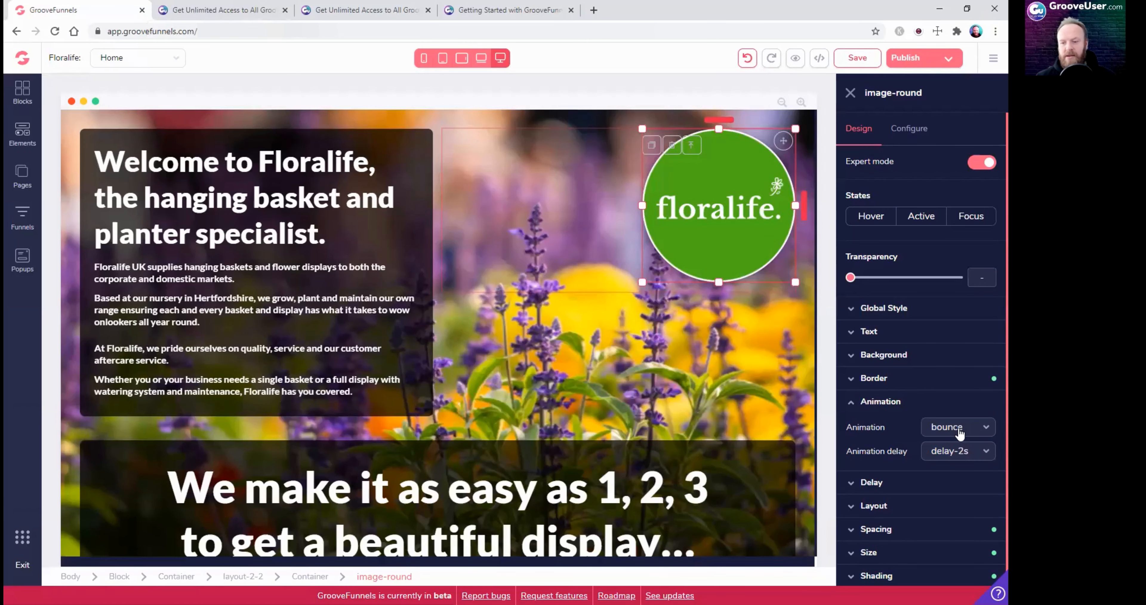
Change the round logo's animation to bounceIn with delay-2s and preview the page
click(956, 451)
click(945, 465)
click(950, 429)
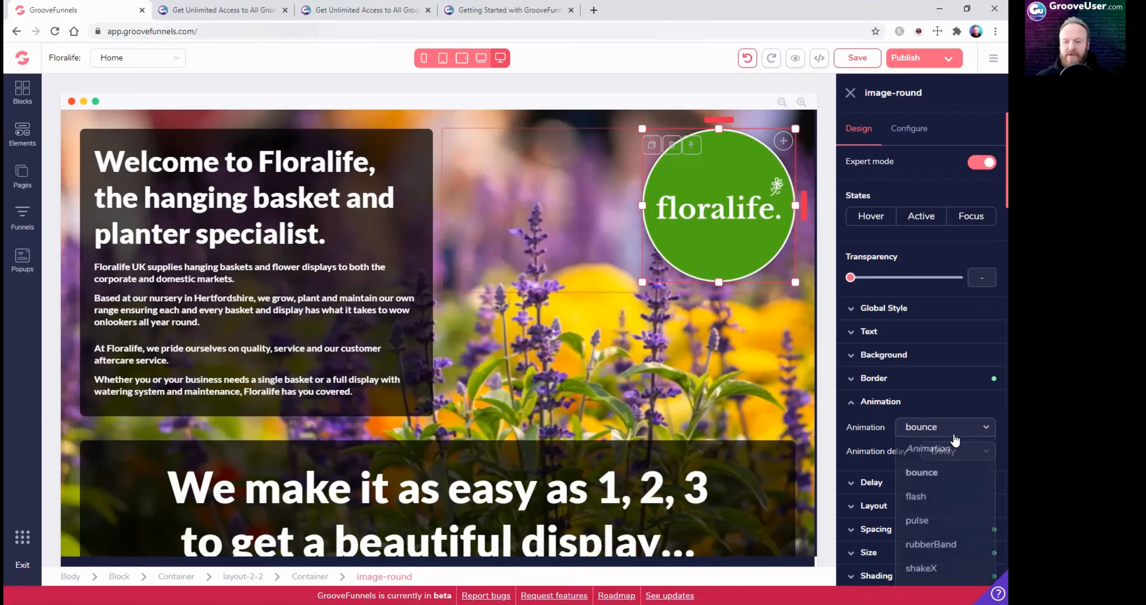
scroll(951, 507, down, 10)
scroll(951, 507, down, 13)
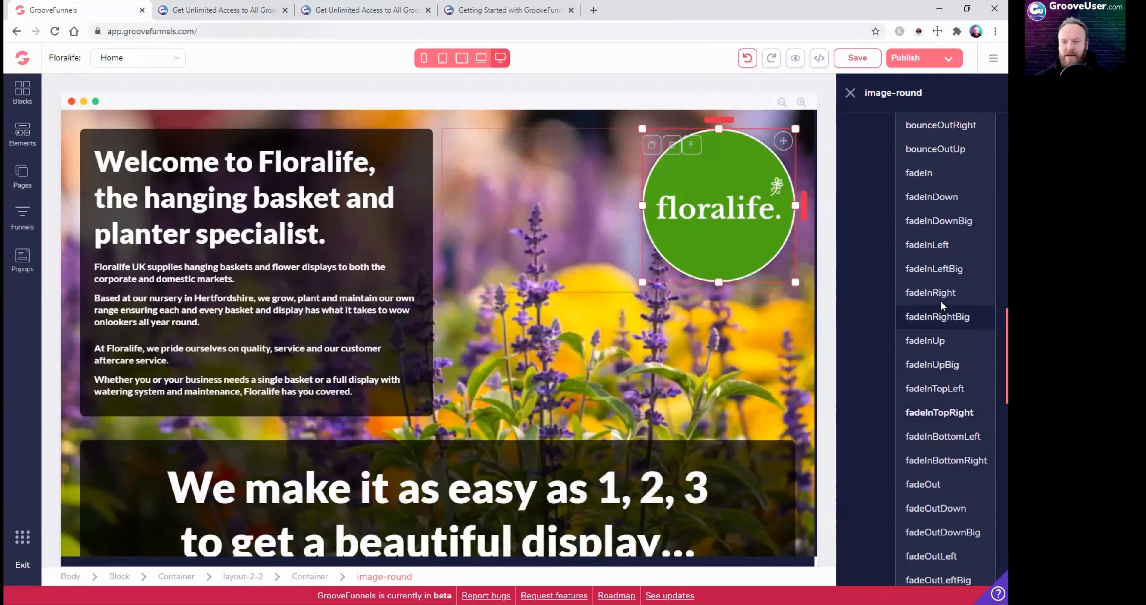
scroll(944, 284, up, 3)
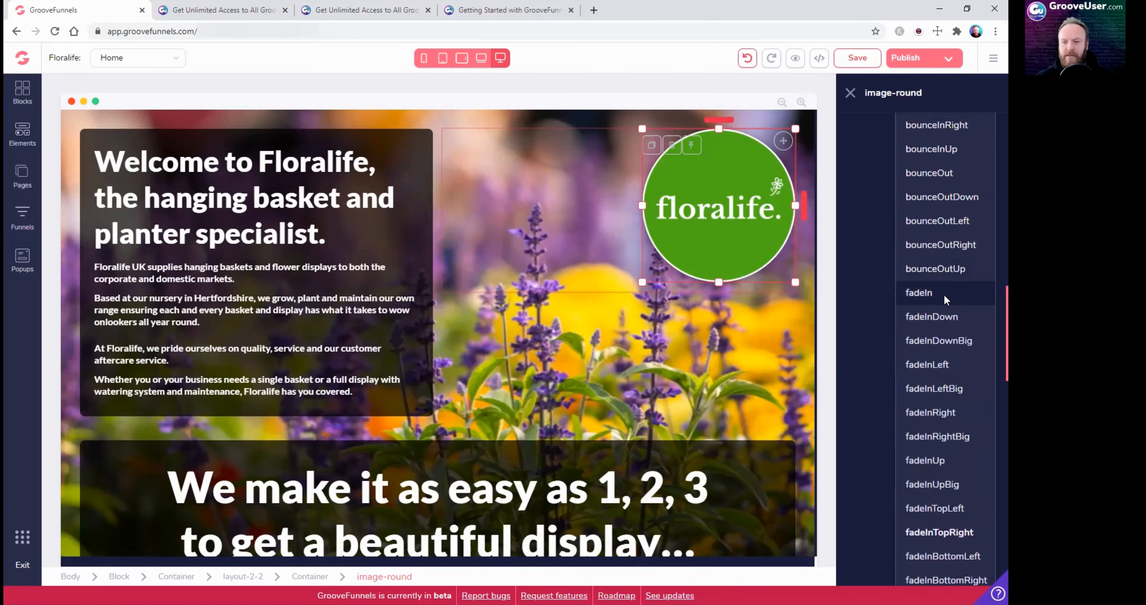
scroll(944, 303, up, 3)
scroll(948, 320, up, 3)
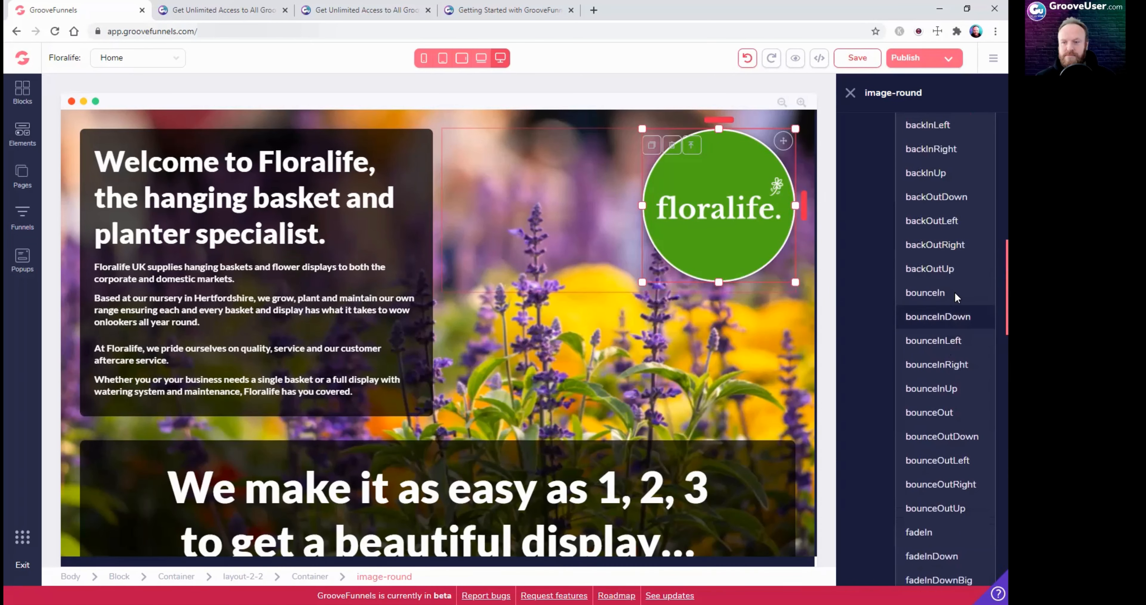
click(955, 292)
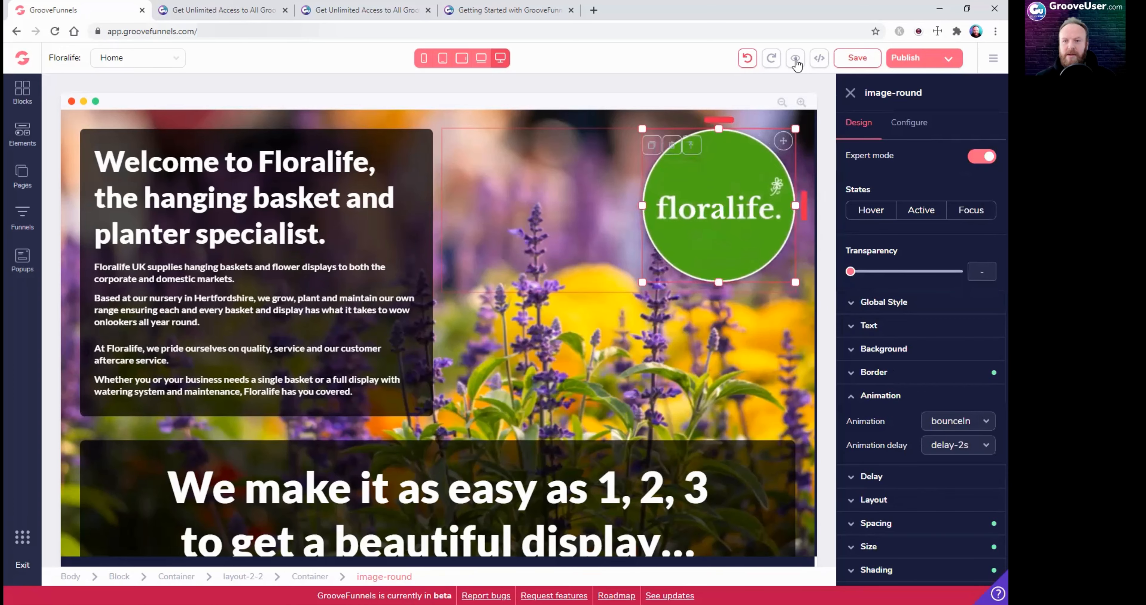
click(795, 58)
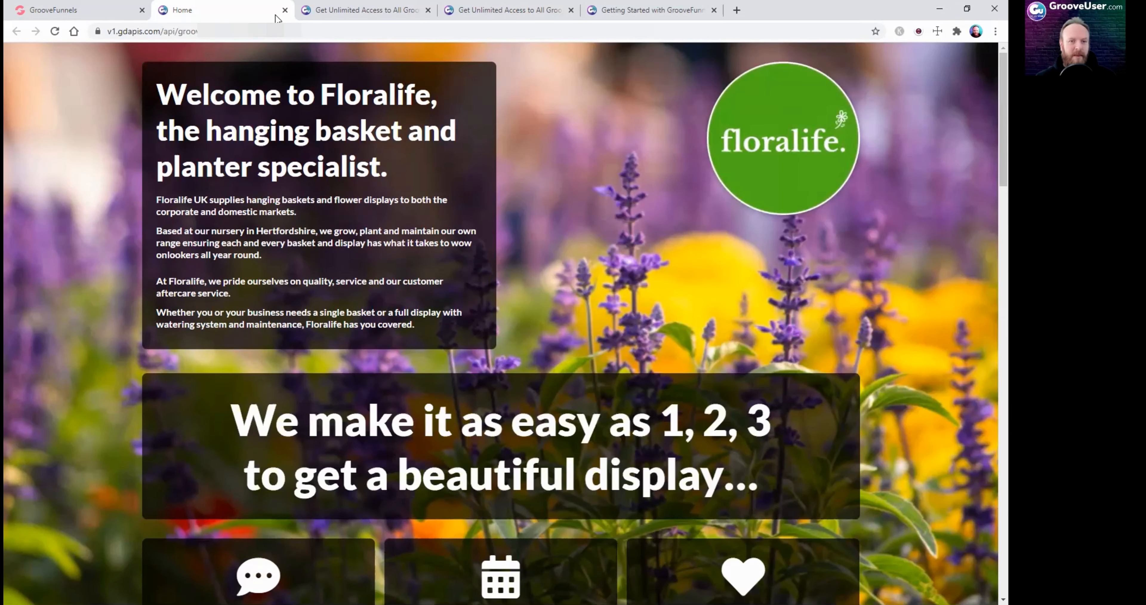
click(284, 10)
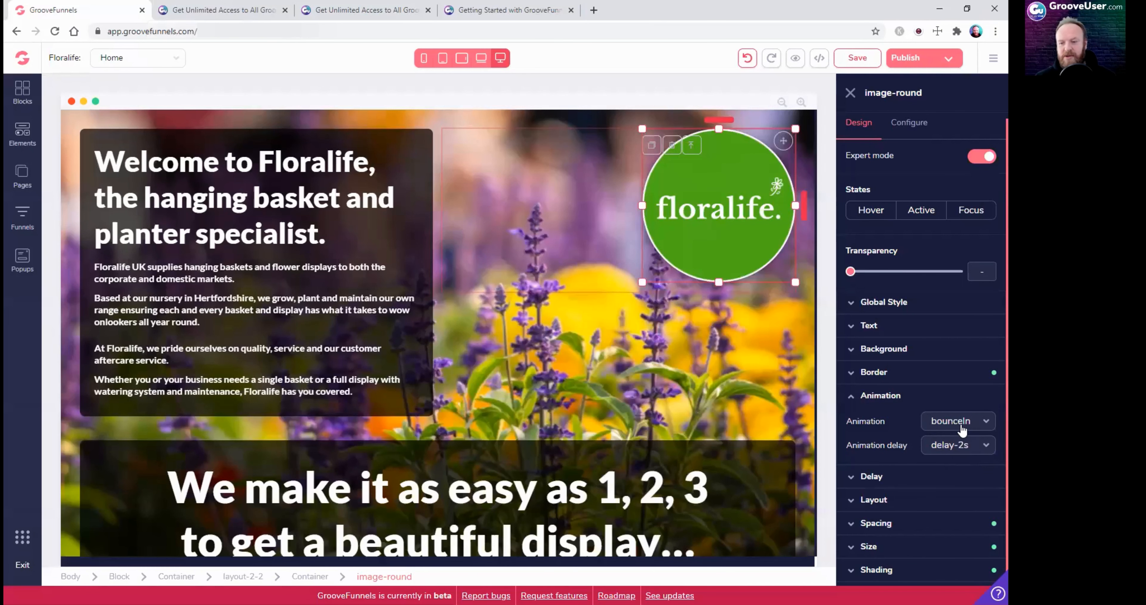
Reset the round logo's animation and animation delay to unset
click(956, 445)
click(947, 465)
click(950, 420)
scroll(956, 318, up, 10)
scroll(932, 353, down, 1)
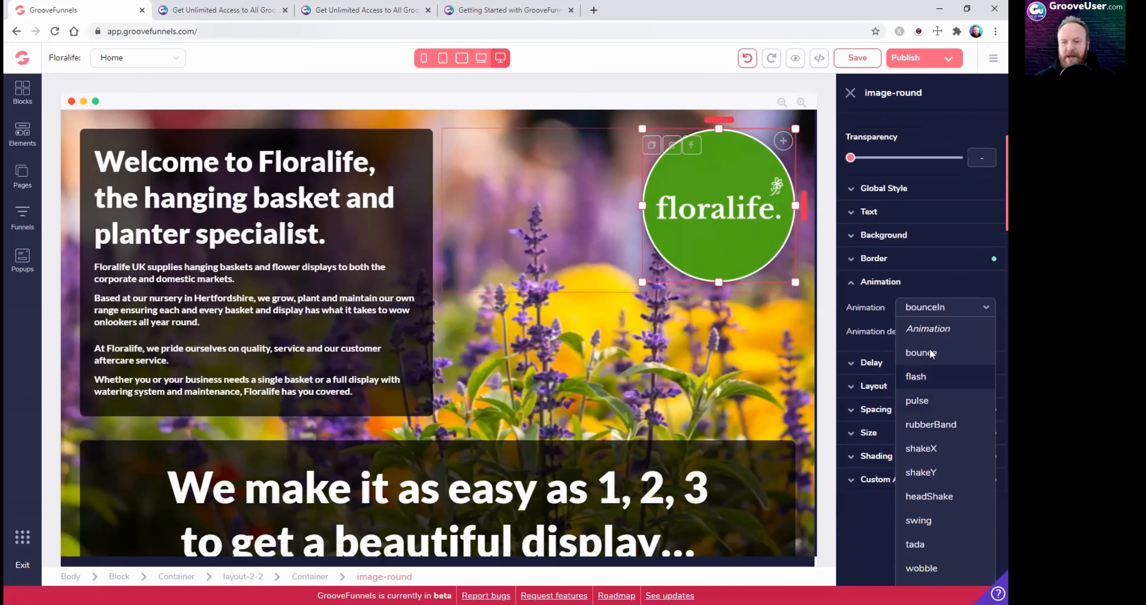
click(930, 330)
scroll(943, 352, up, 3)
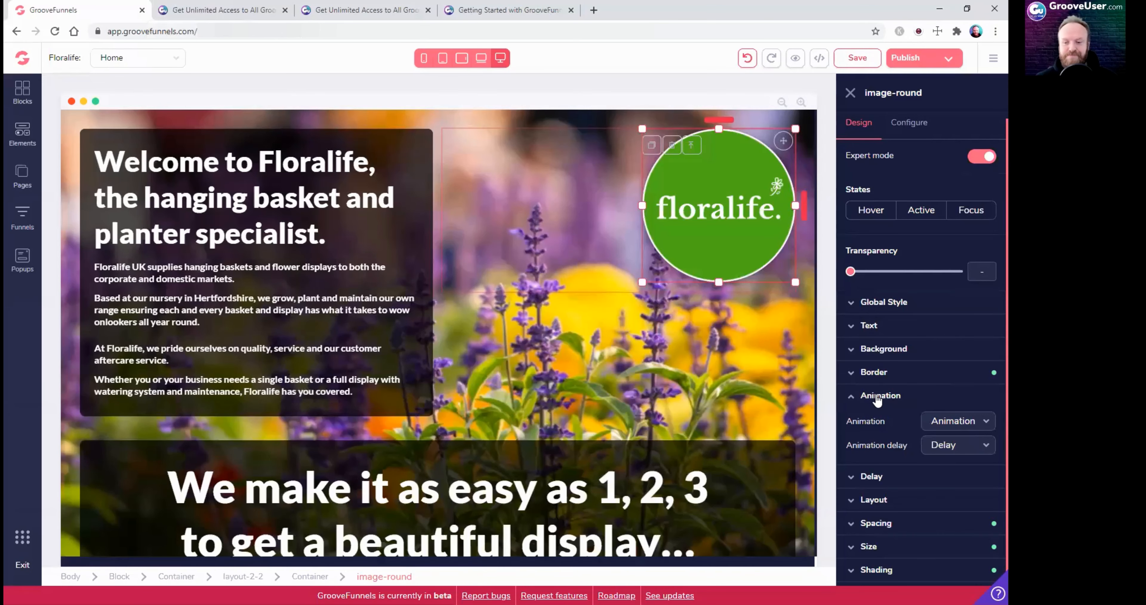
click(876, 397)
Set the round logo's appearance delay to 2 seconds and preview the page
click(421, 153)
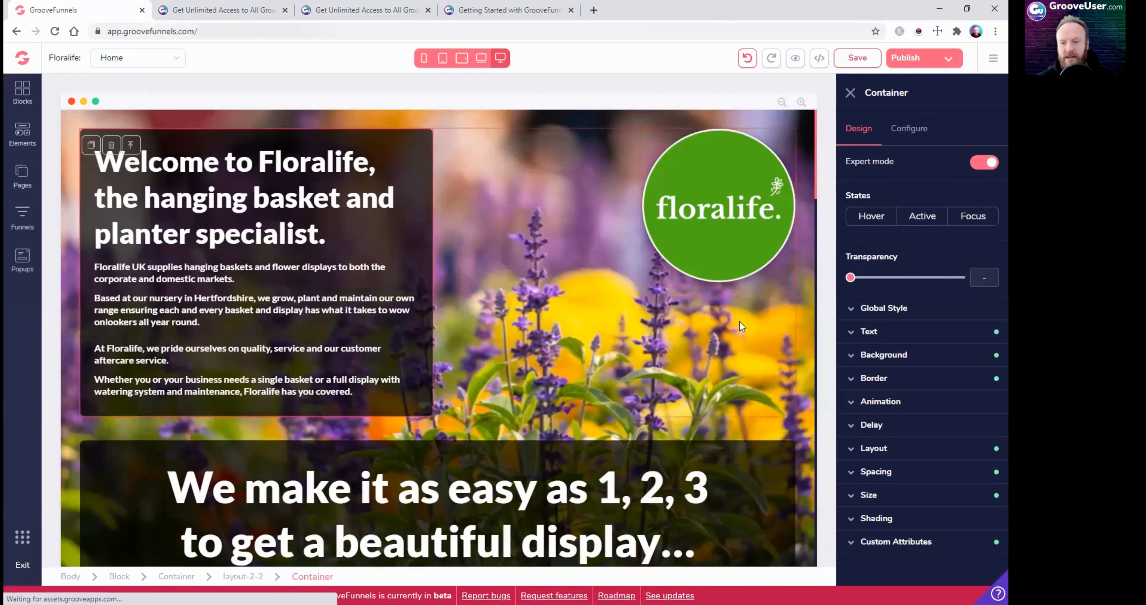
click(718, 261)
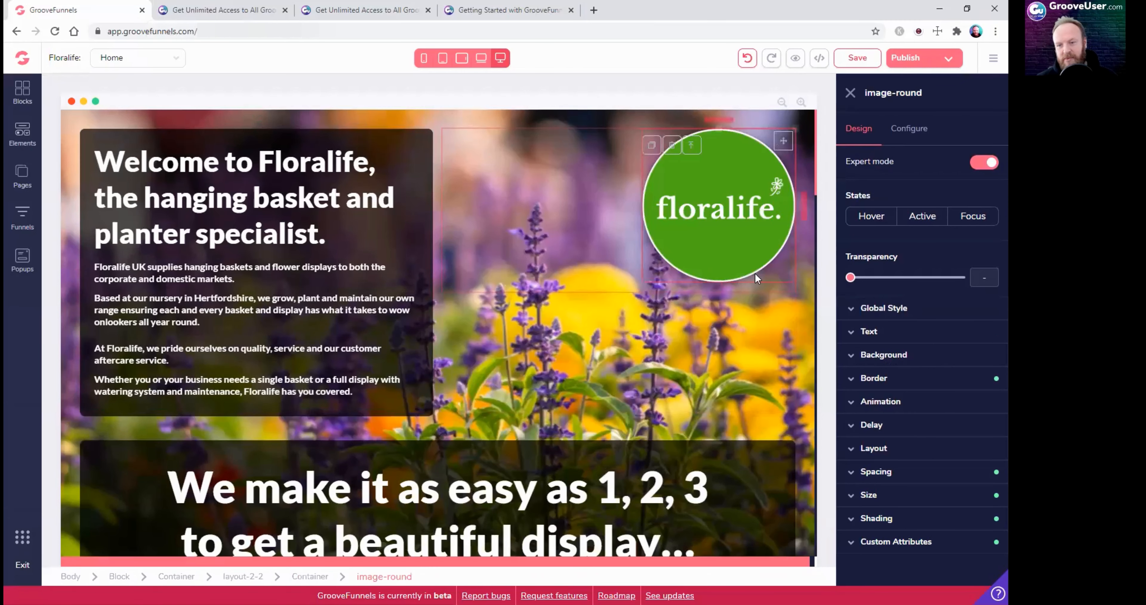
click(876, 425)
click(929, 449)
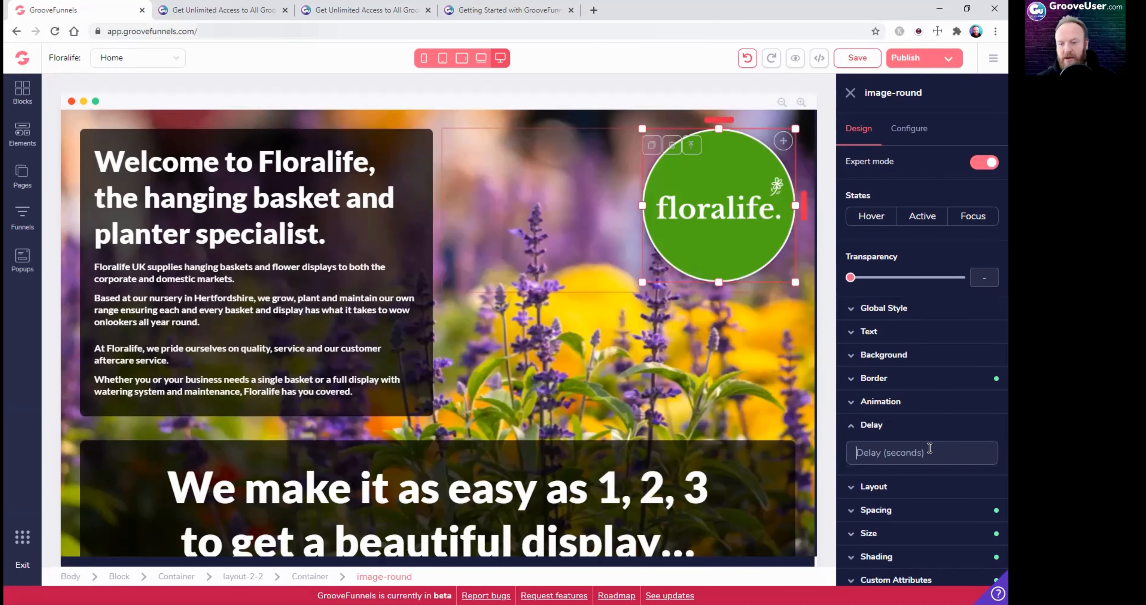
text(2)
click(781, 356)
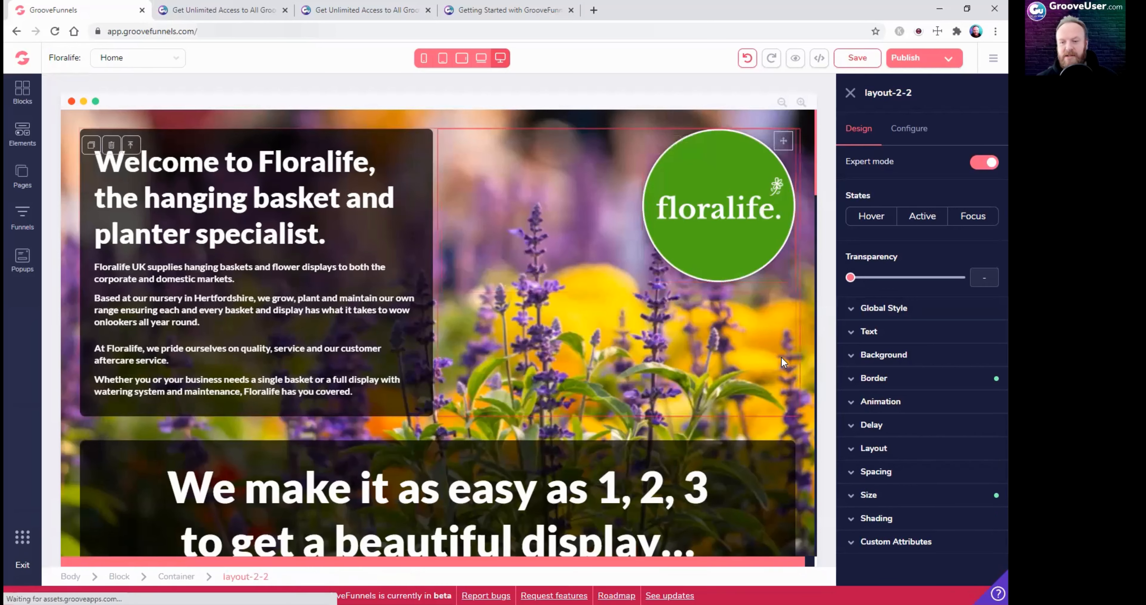
click(797, 59)
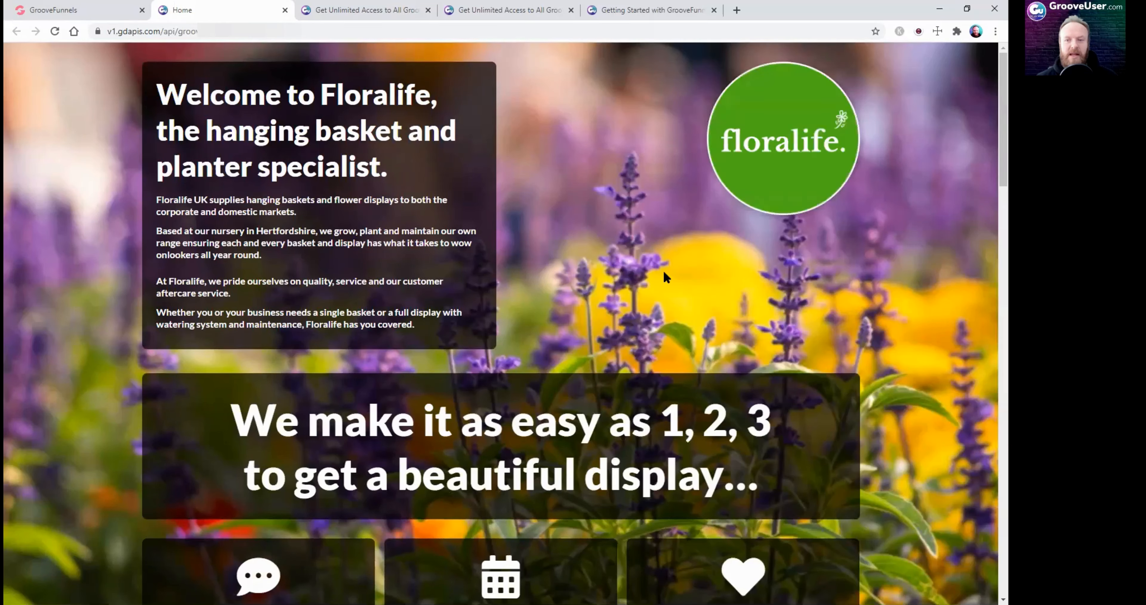
key(ctrl+w)
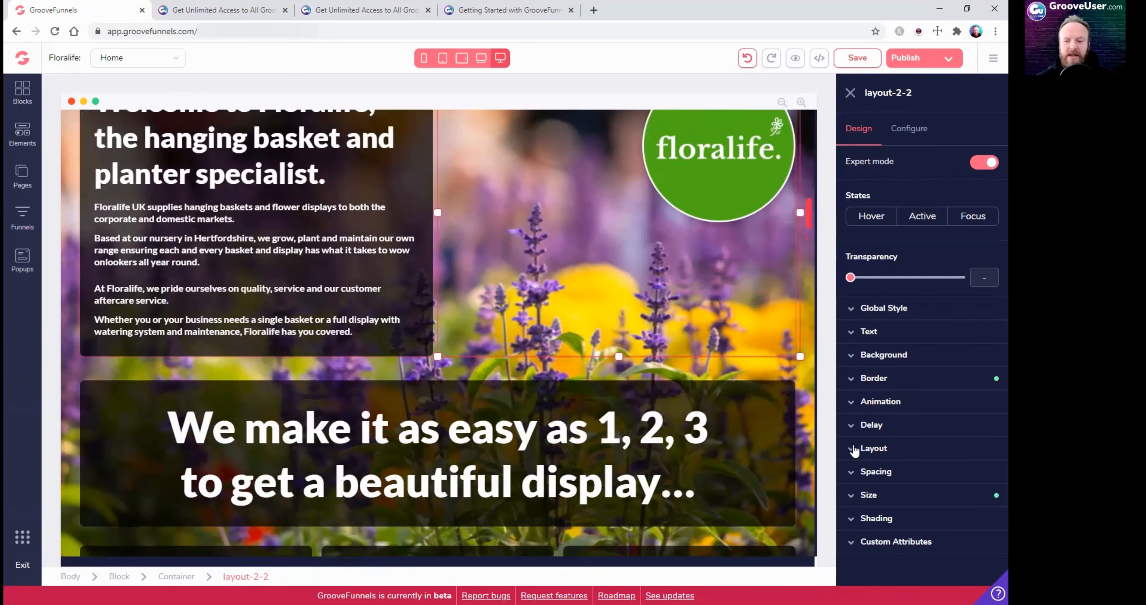
Look at the display and z-index layout settings of the layout-2-2 element
click(851, 448)
scroll(917, 465, down, 1)
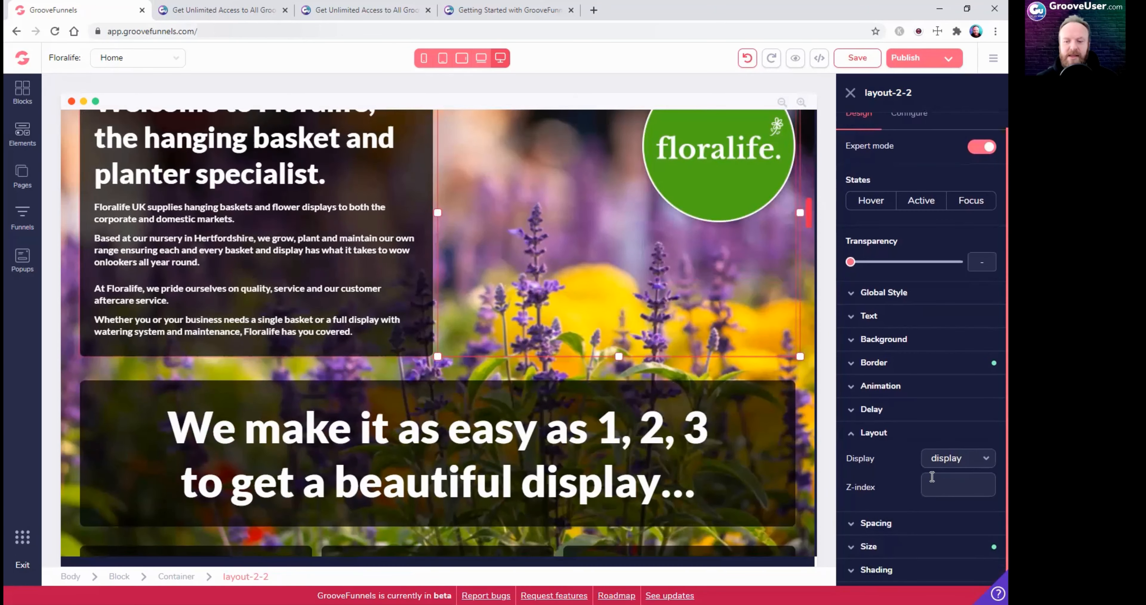
scroll(532, 431, down, 7)
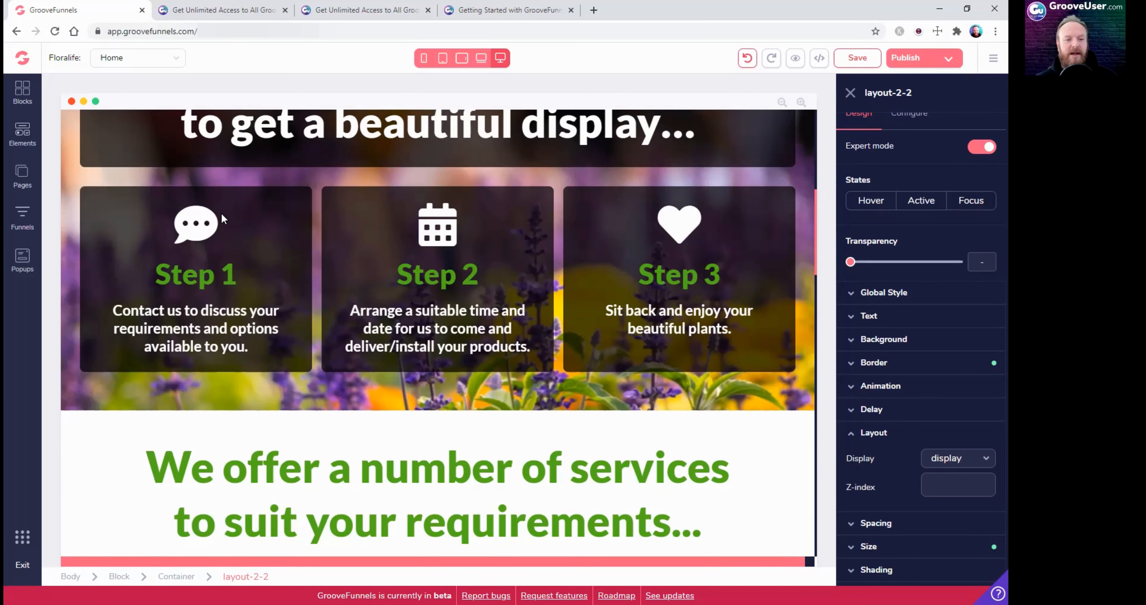
Try start and end secondary alignment on the Step 1 container's content, and set it back to centre
click(307, 216)
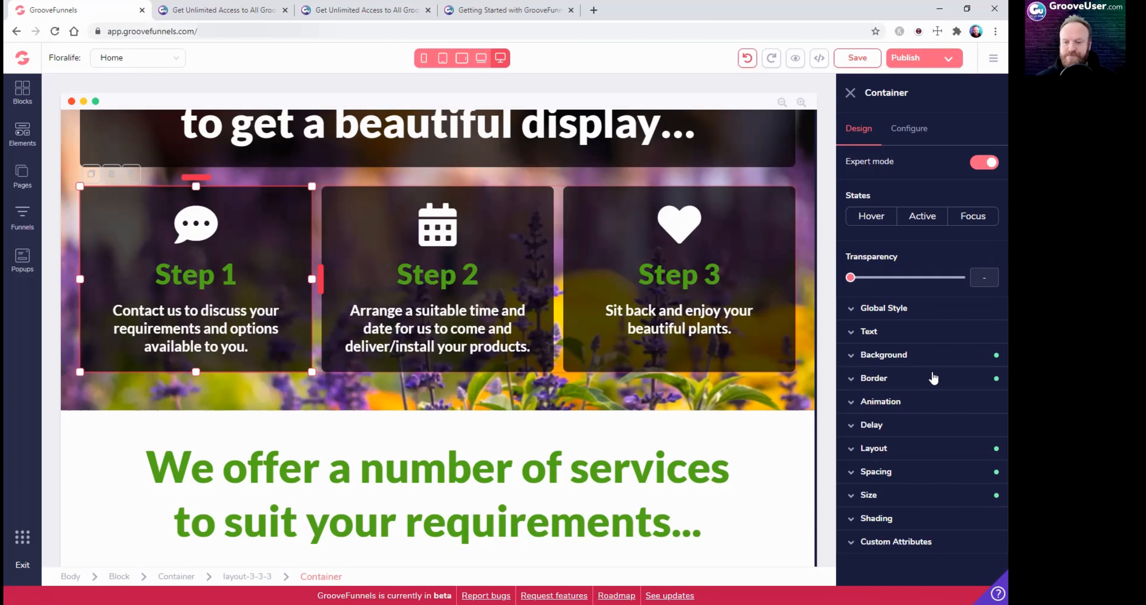
click(880, 451)
scroll(881, 450, down, 3)
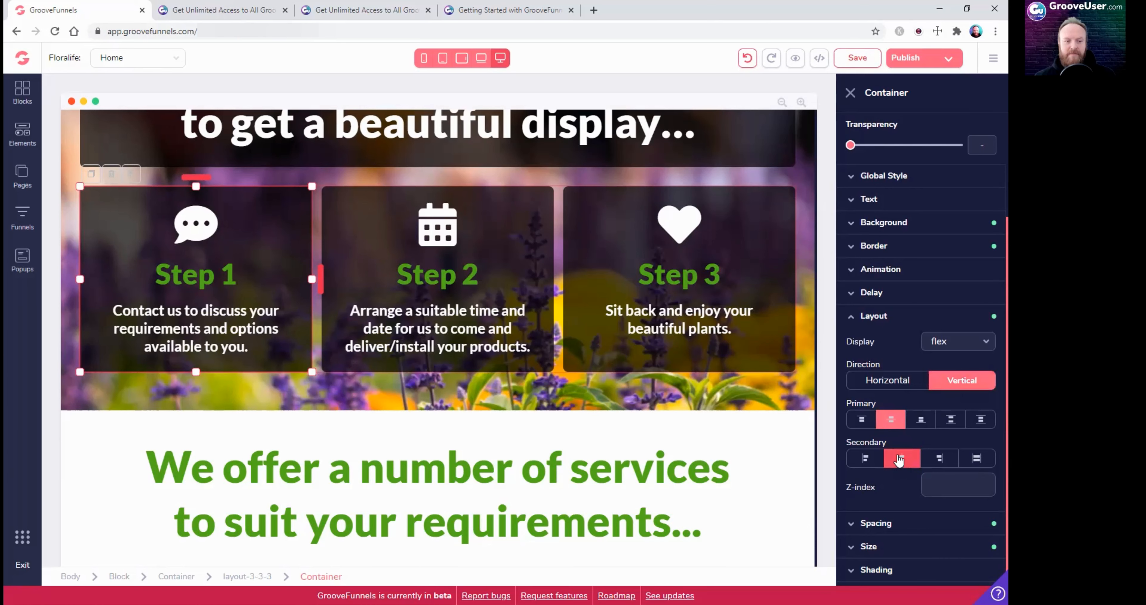
click(863, 460)
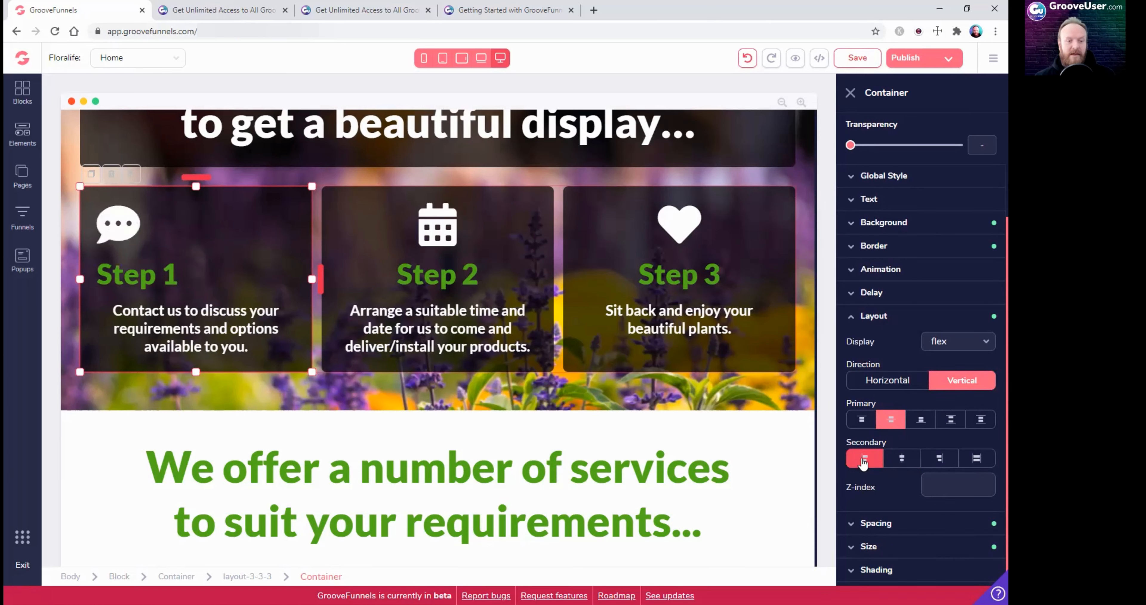
click(941, 463)
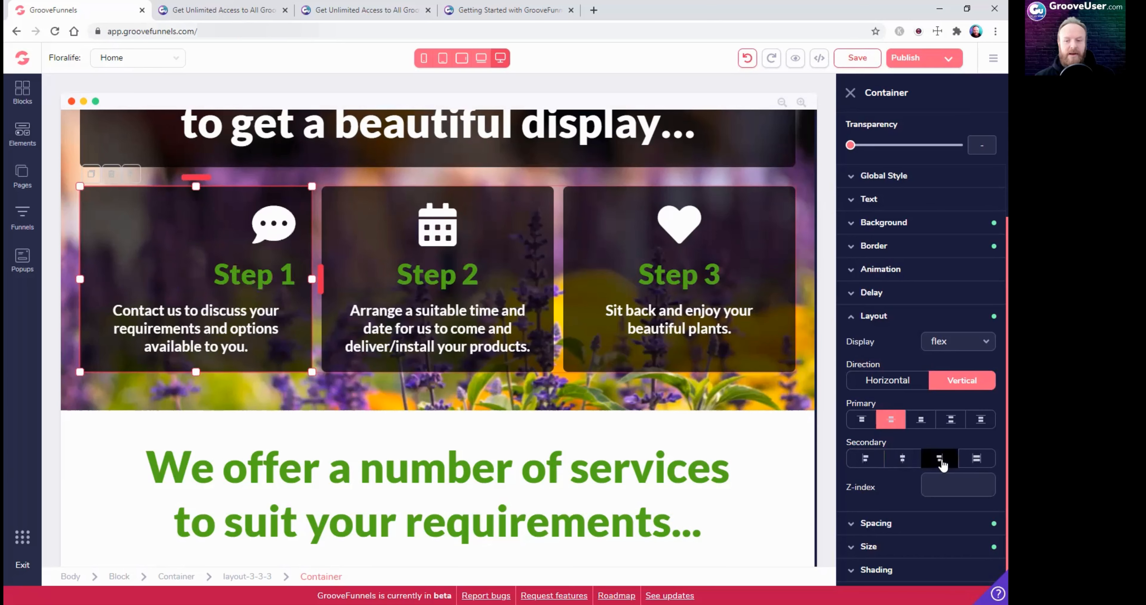
click(903, 461)
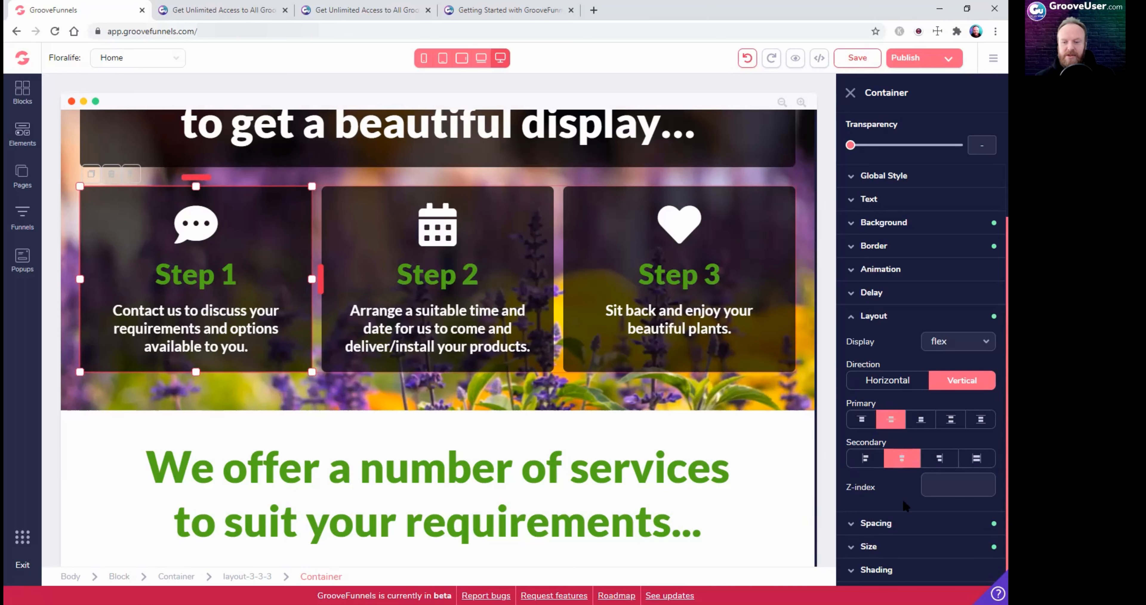
Switch the Step 1 container's height to pixels and set it to 500px
click(883, 523)
click(883, 523)
click(902, 547)
scroll(903, 543, down, 3)
click(924, 535)
scroll(933, 534, down, 1)
click(933, 538)
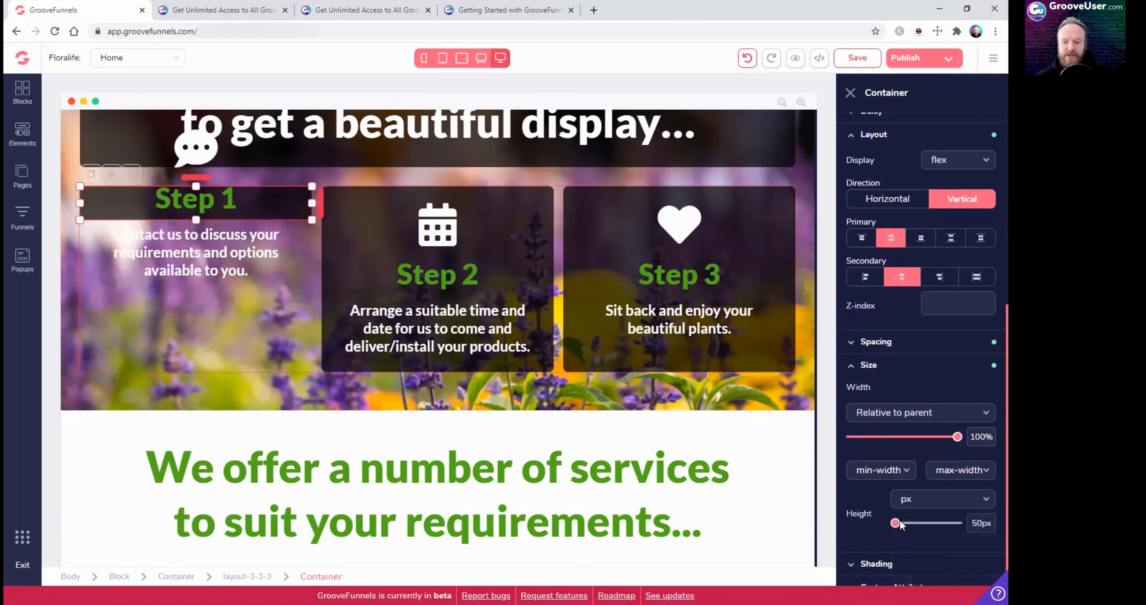
drag(904, 529, 938, 534)
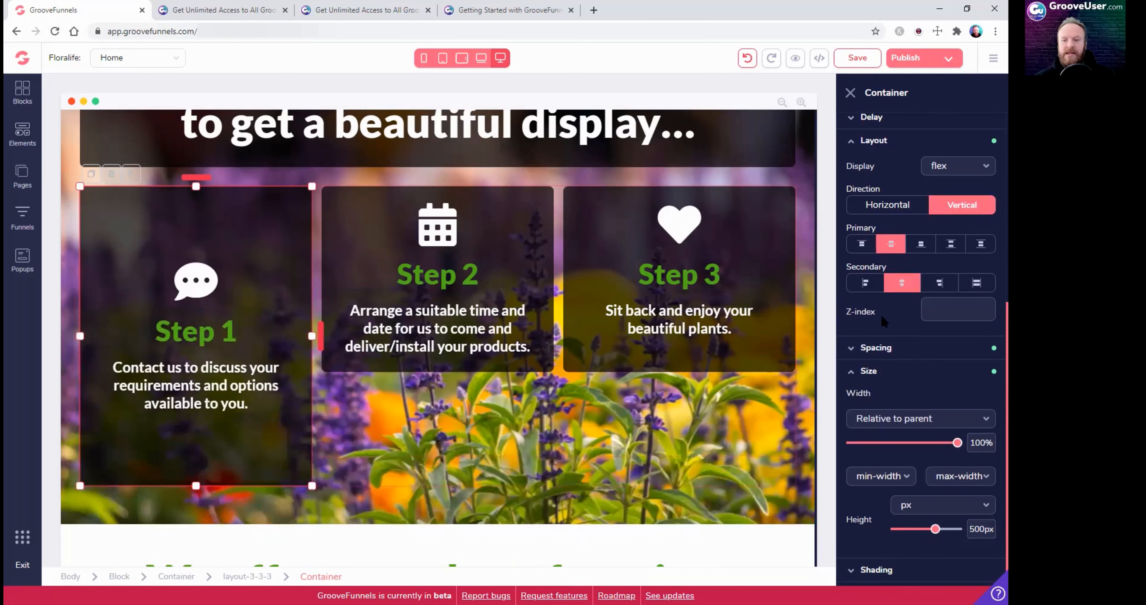
Try the top, bottom, space-between and space-around primary alignments on the Step 1 container's content
click(850, 373)
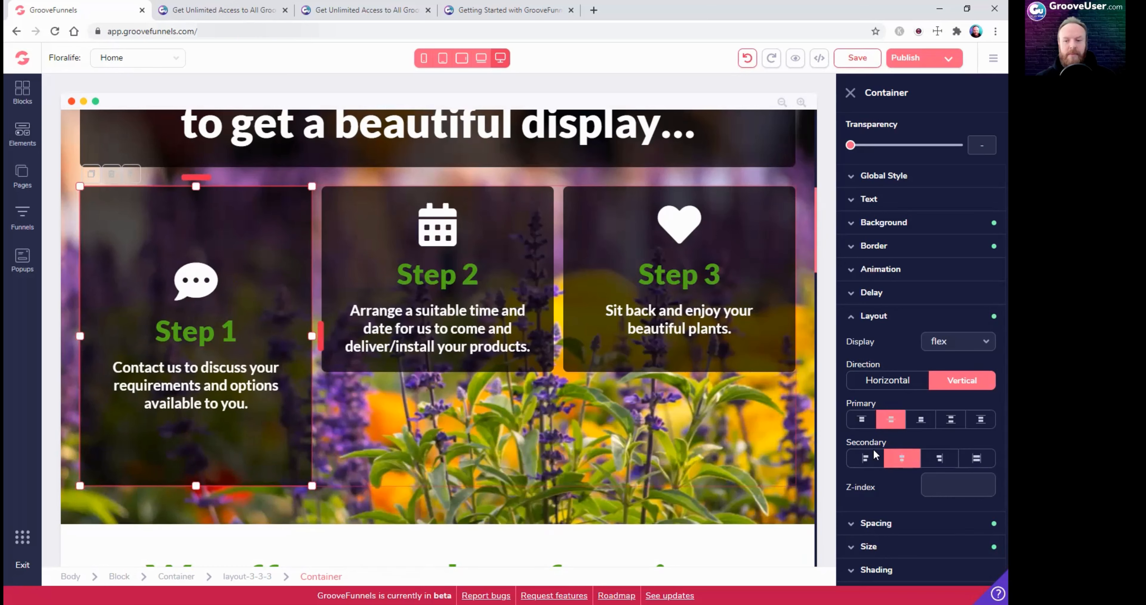
click(860, 420)
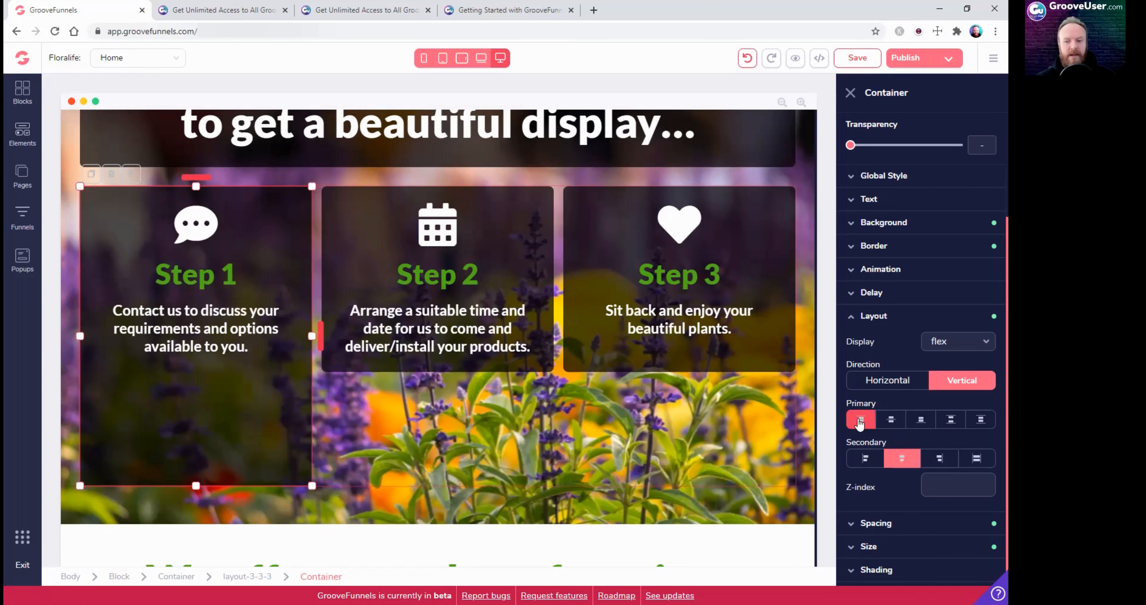
click(921, 421)
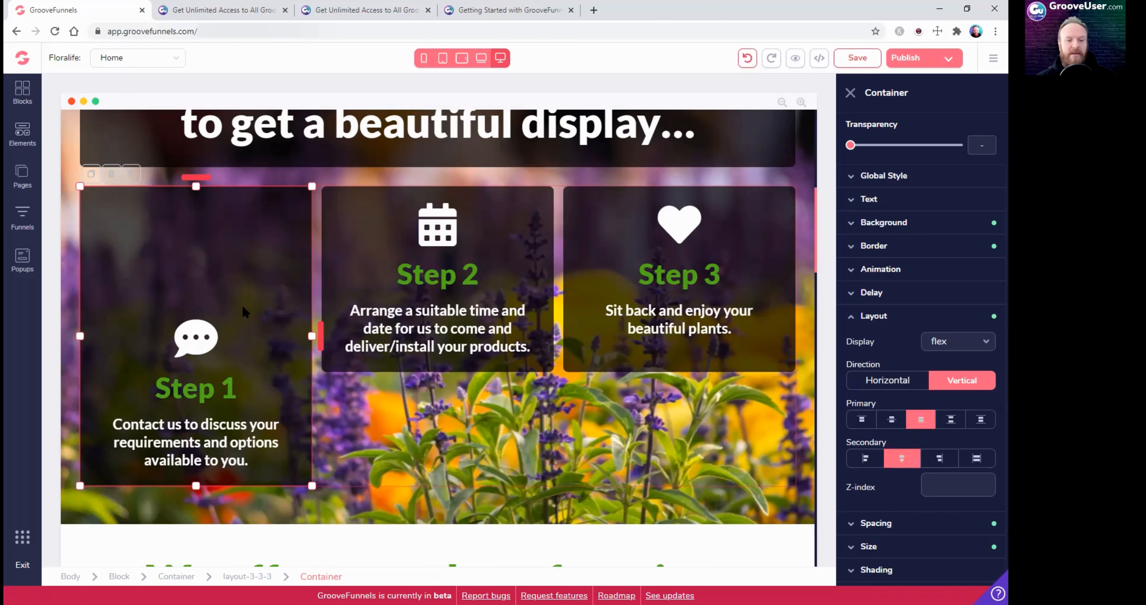
click(951, 419)
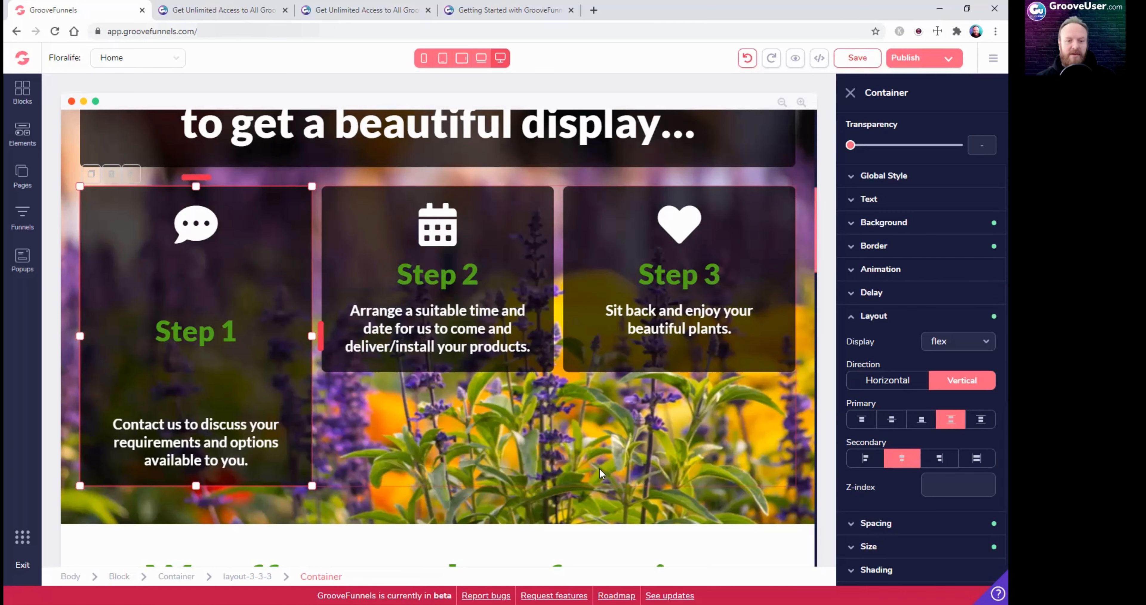
click(980, 419)
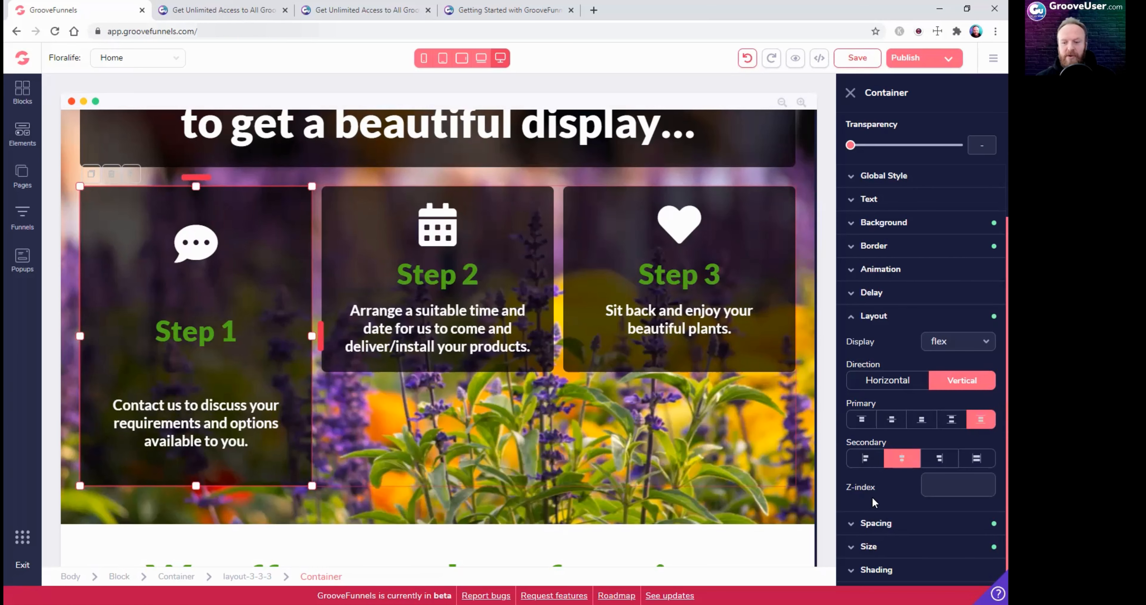
Reduce the Step 1 container's height to 450px, set it to auto, and centre its primary alignment
click(868, 546)
scroll(938, 535, down, 4)
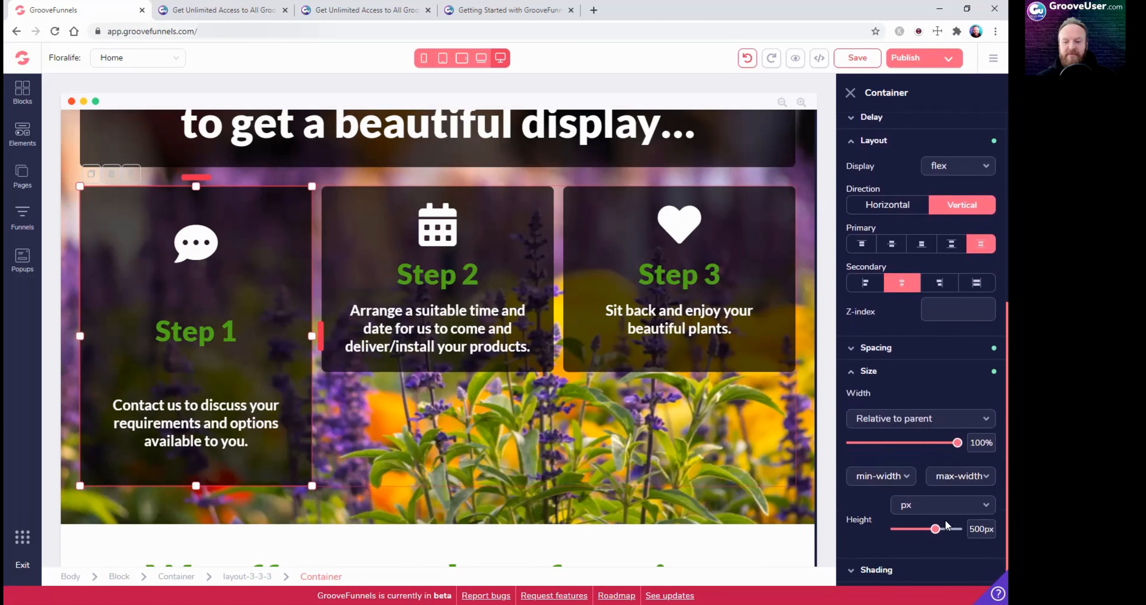
drag(935, 528, 931, 533)
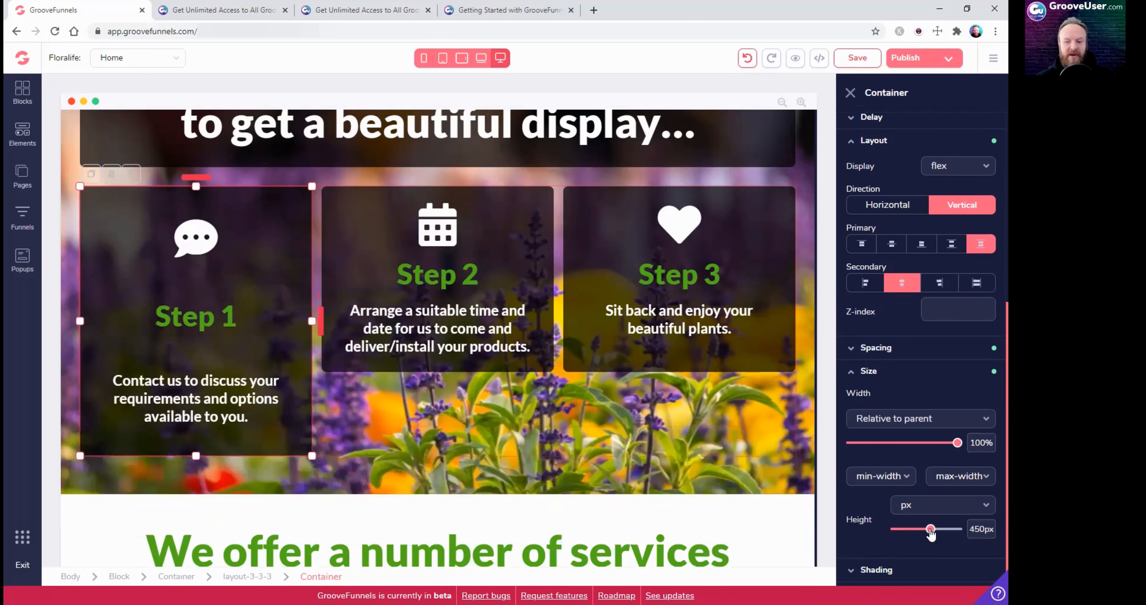
click(930, 509)
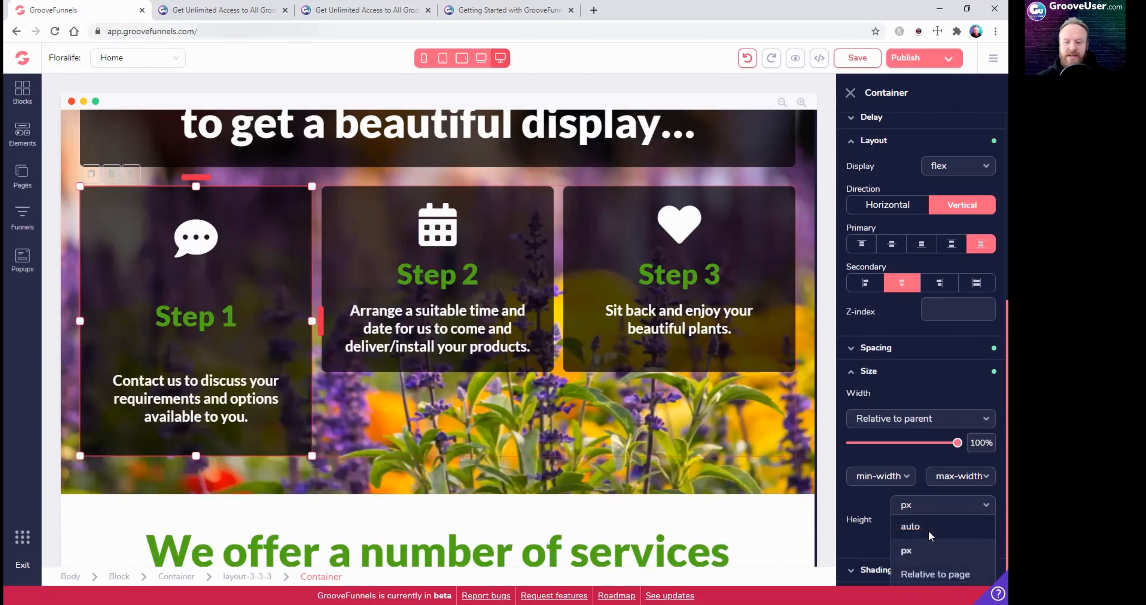
click(929, 529)
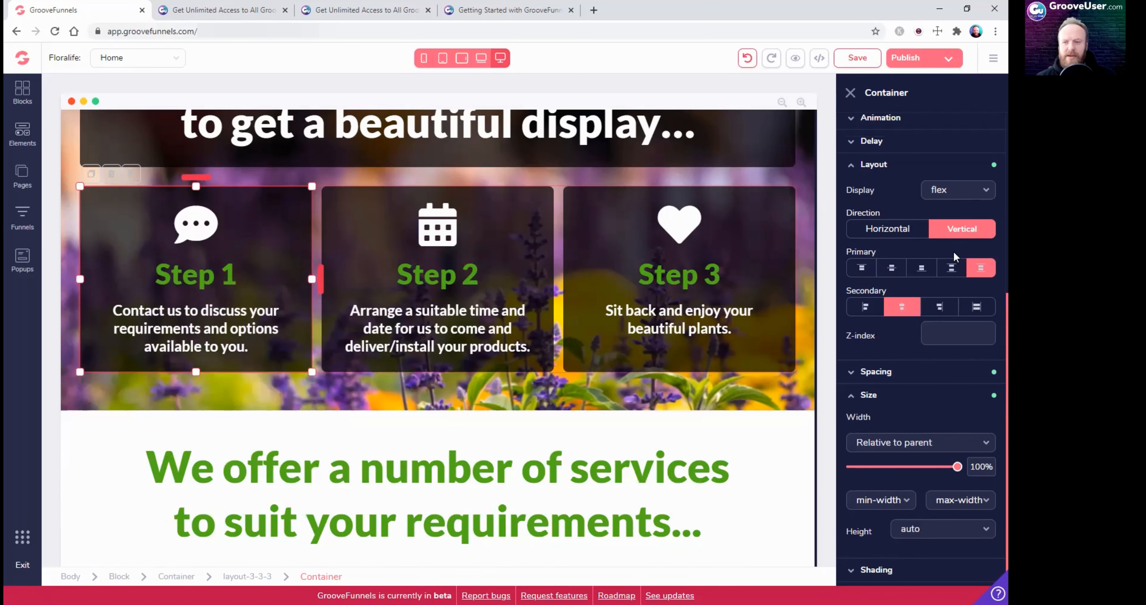
click(891, 267)
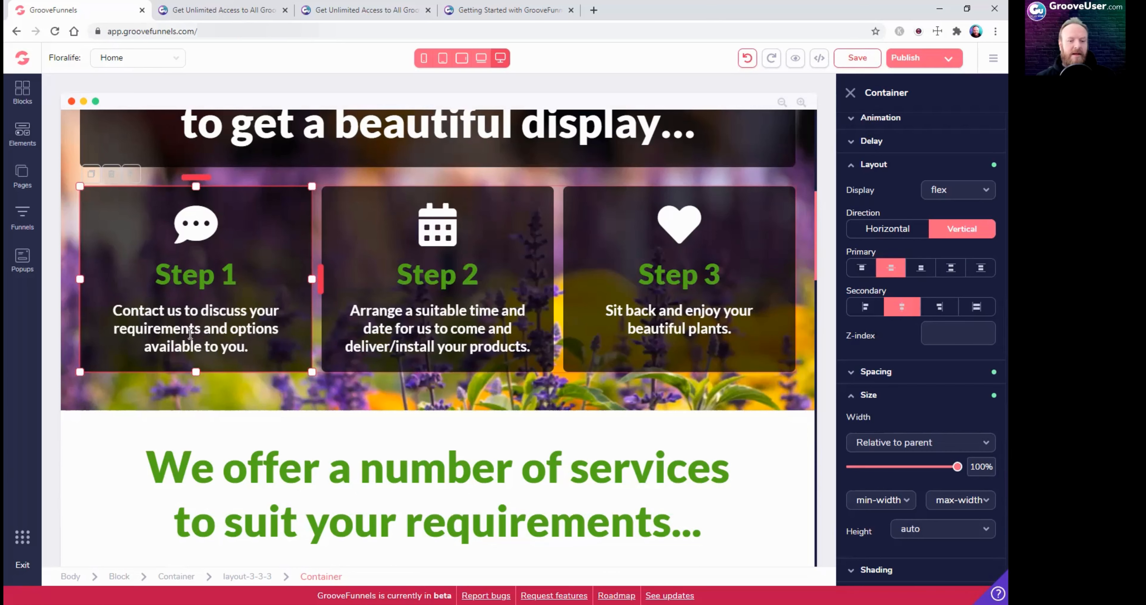
Try the horizontal direction with top, bottom and centre secondary alignment on the Step 1 container, and return it to vertical
click(881, 229)
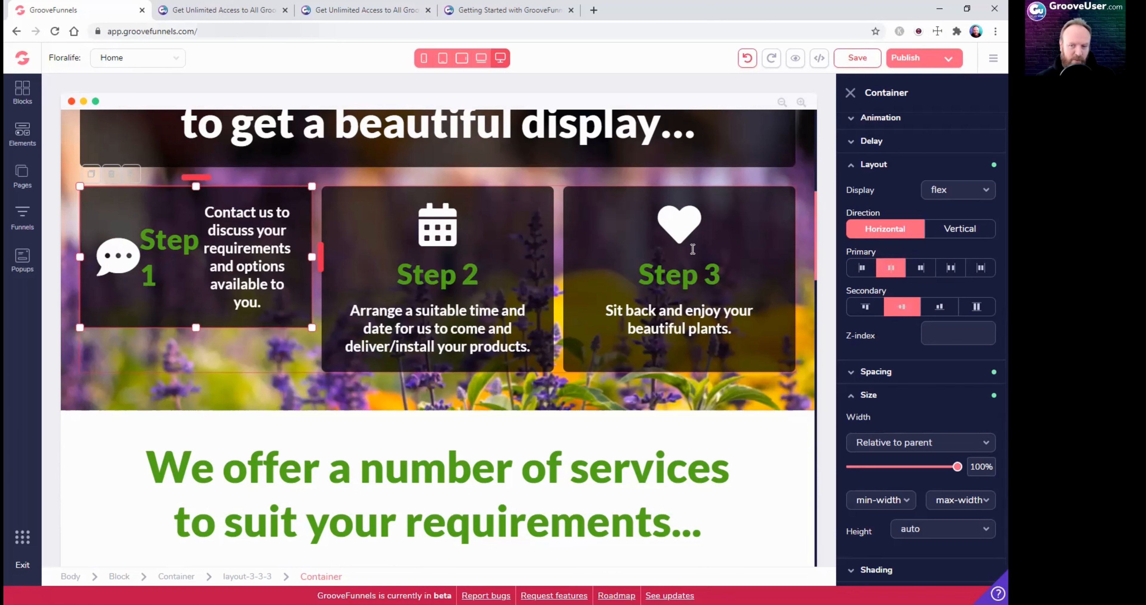
click(866, 308)
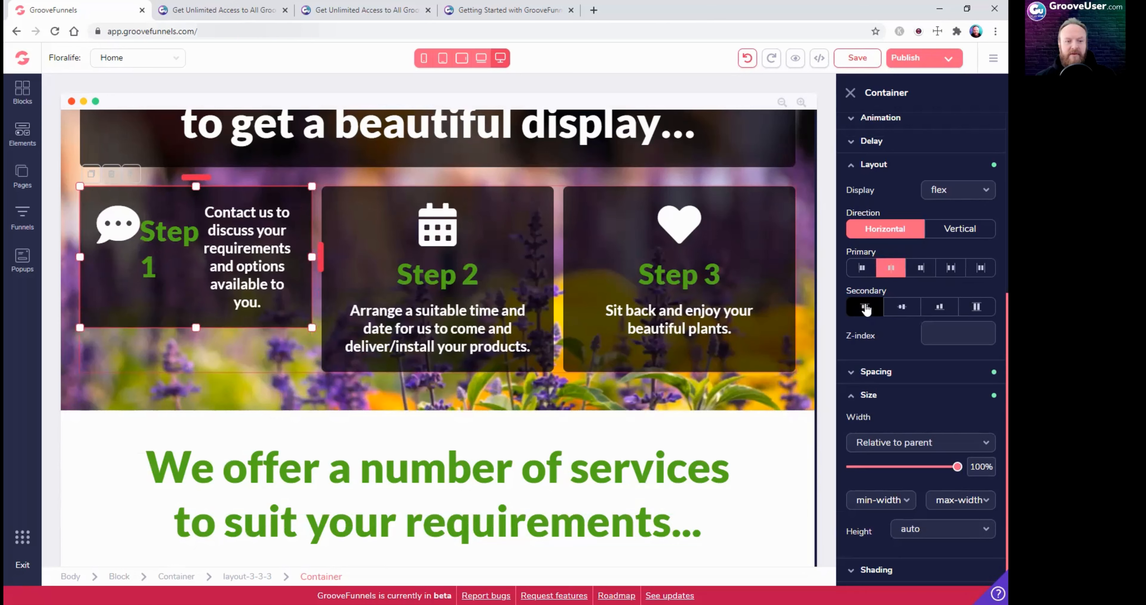
click(939, 306)
click(899, 312)
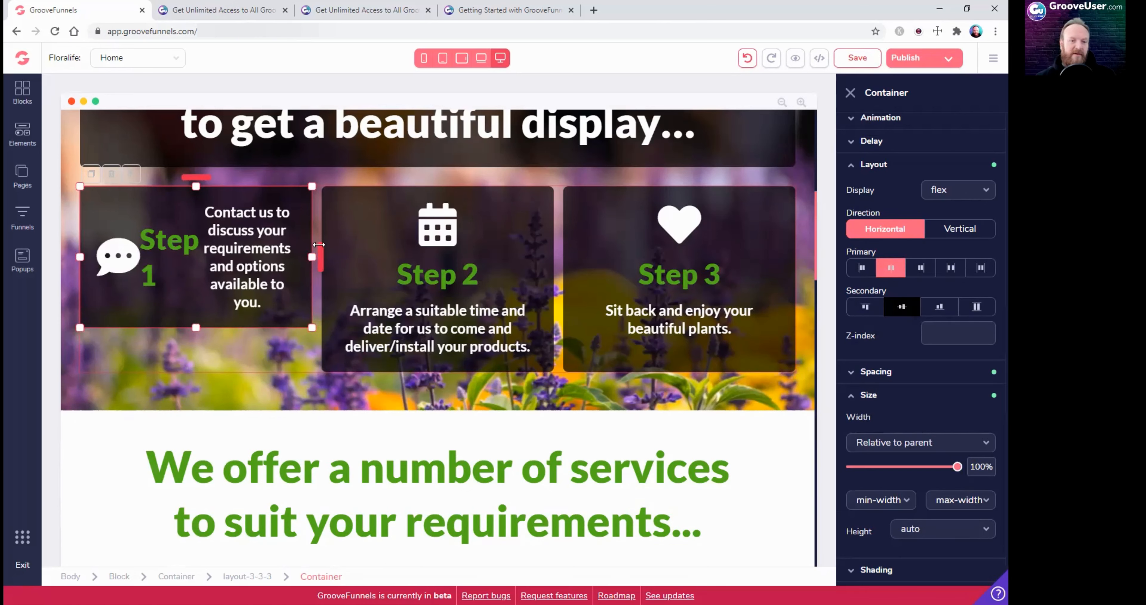
click(966, 230)
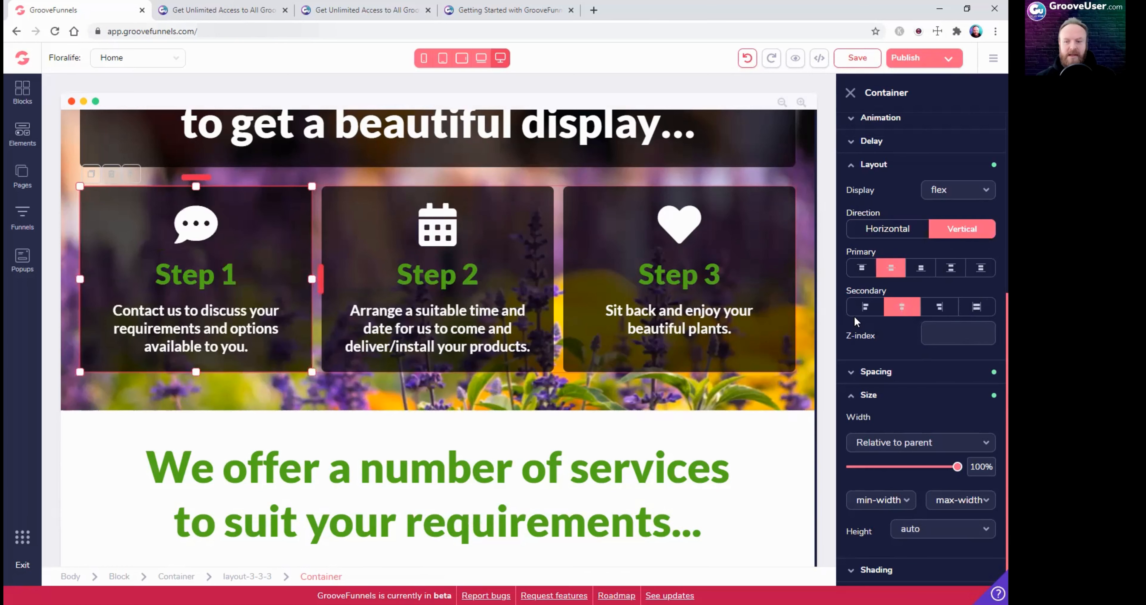
Examine the padding and margin settings of the Step 1 container
click(852, 166)
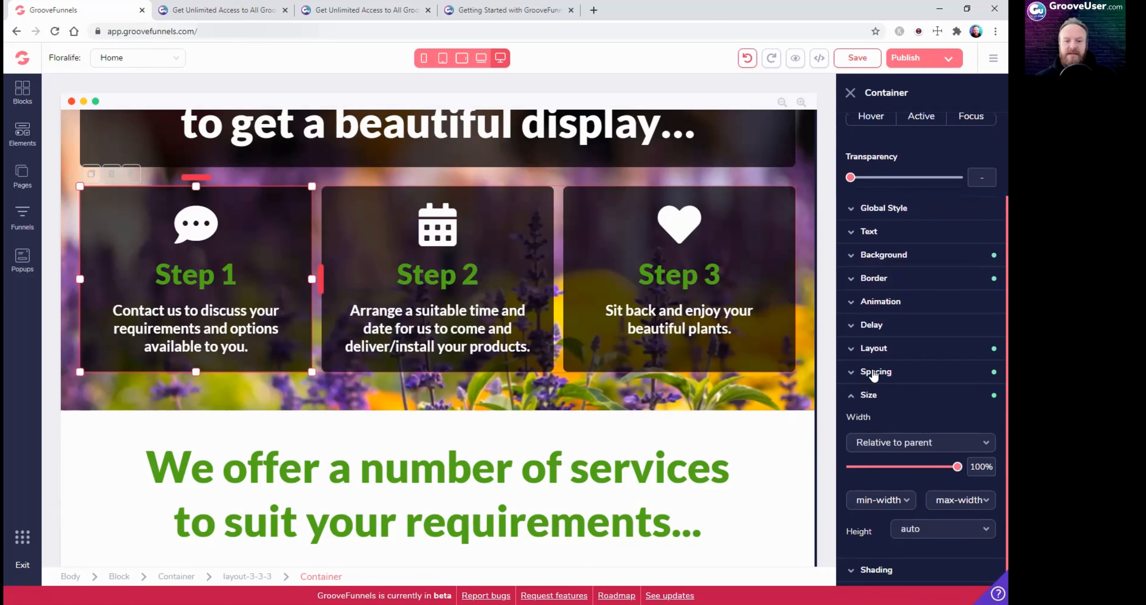
scroll(493, 369, up, 4)
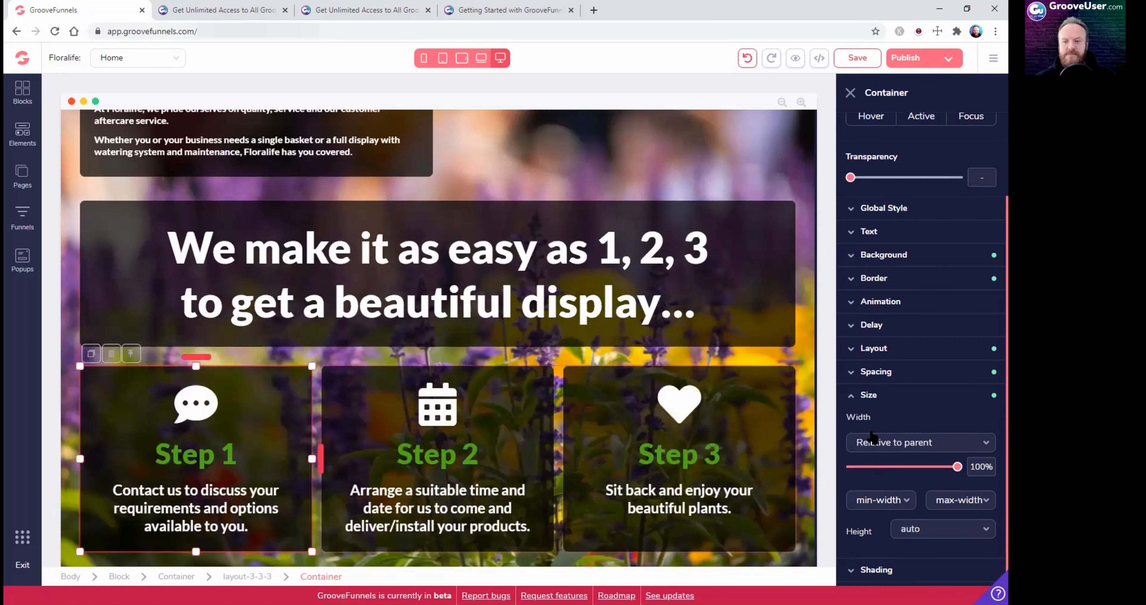
click(859, 371)
scroll(912, 462, up, 2)
scroll(911, 463, down, 3)
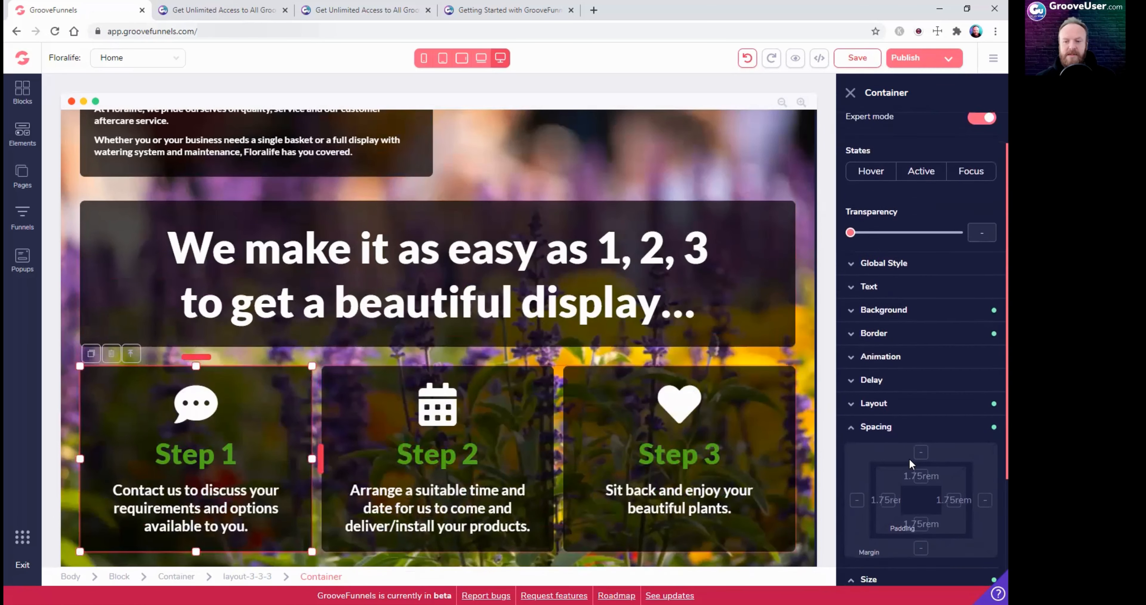
scroll(431, 341, up, 5)
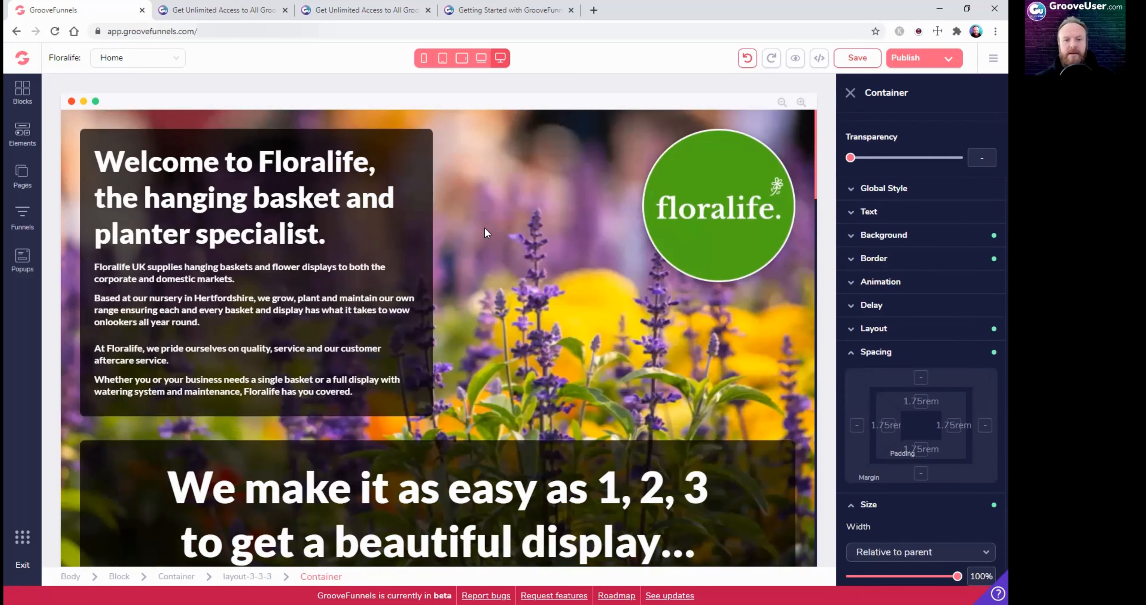
Remove the padding on all four sides of the "Welcome to Floralife" text container
click(426, 148)
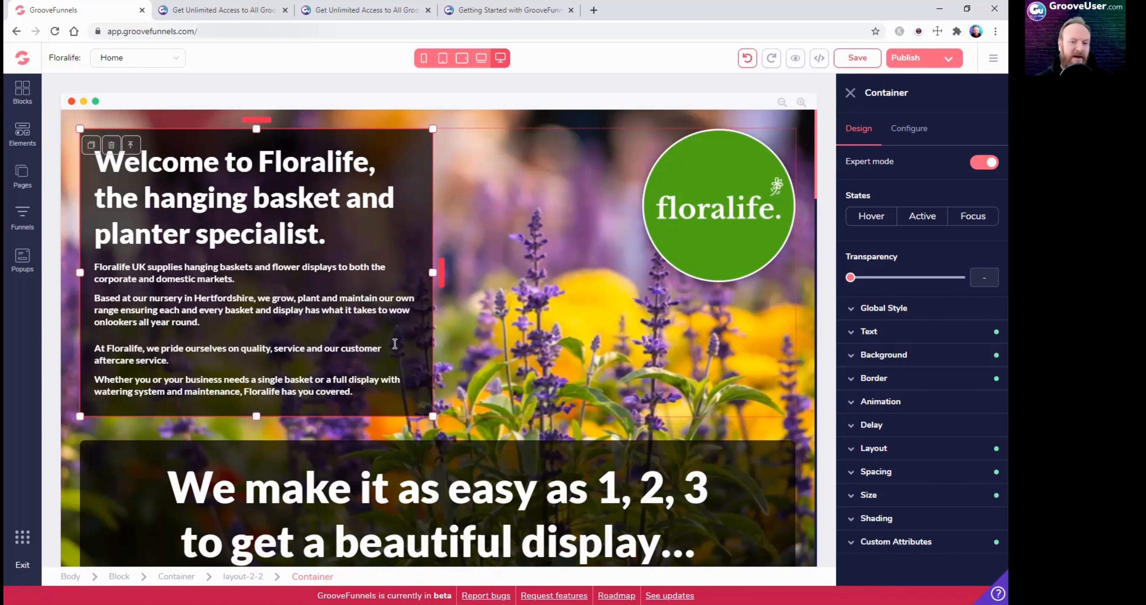
click(852, 470)
scroll(947, 516, down, 2)
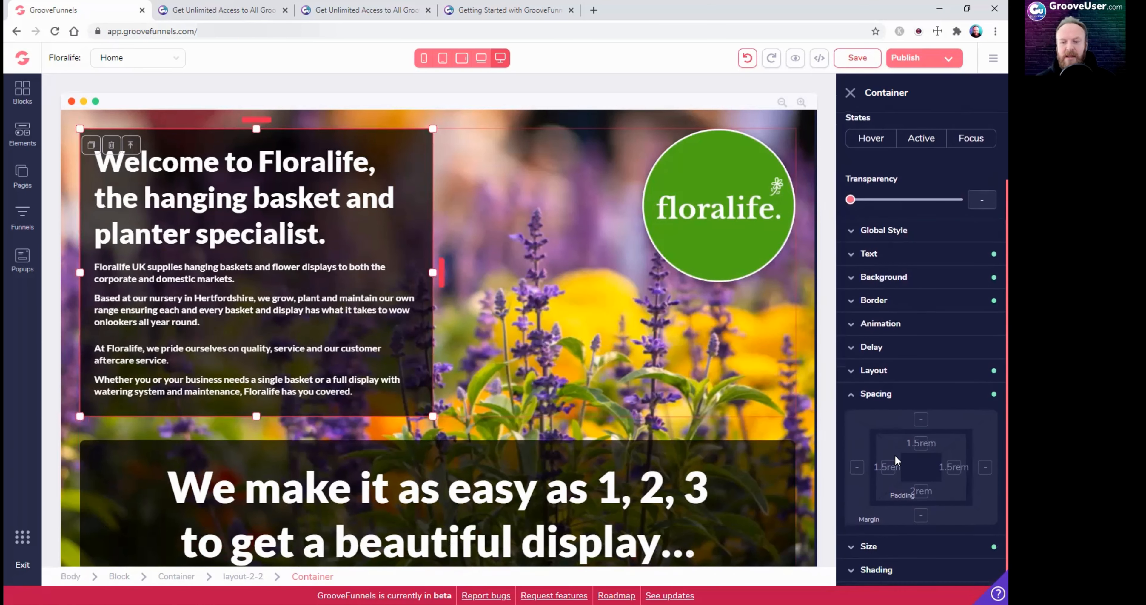
click(852, 395)
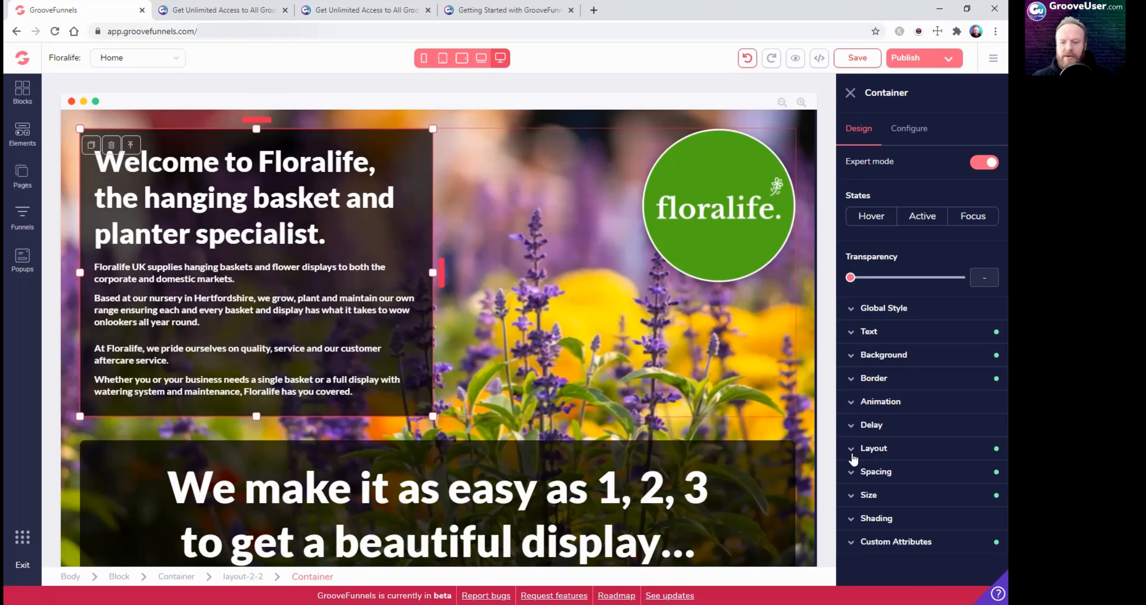
click(852, 474)
scroll(952, 503, down, 2)
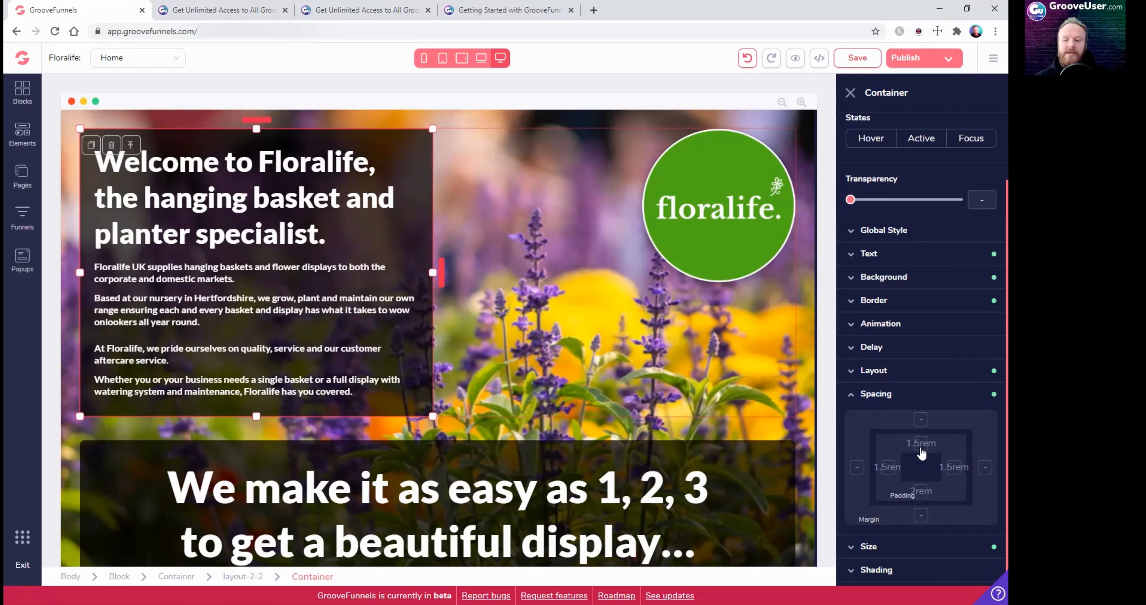
click(888, 469)
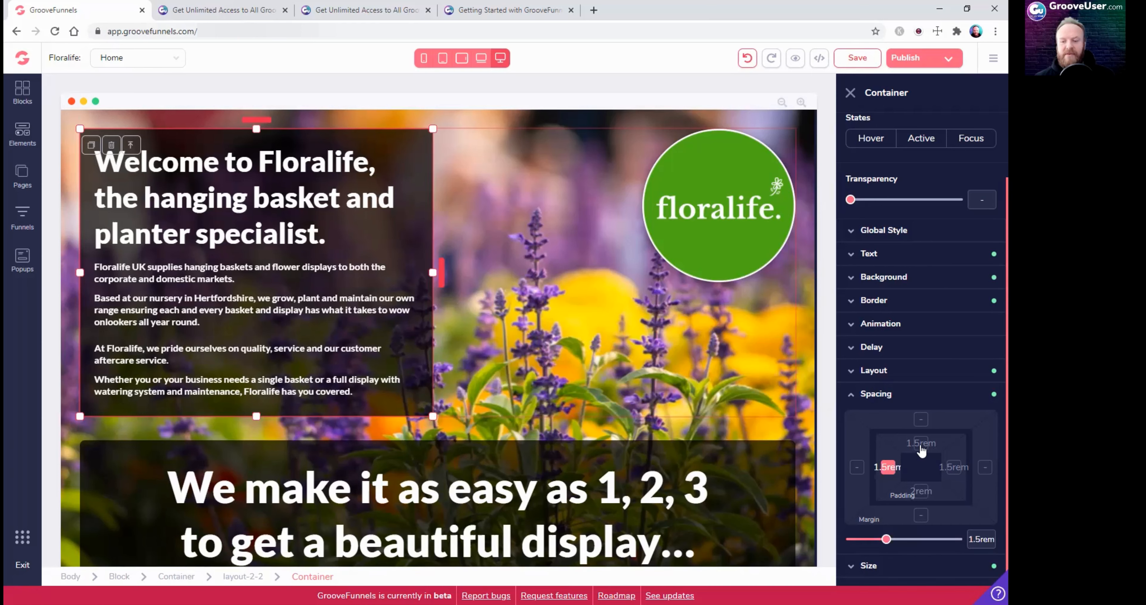
click(950, 469)
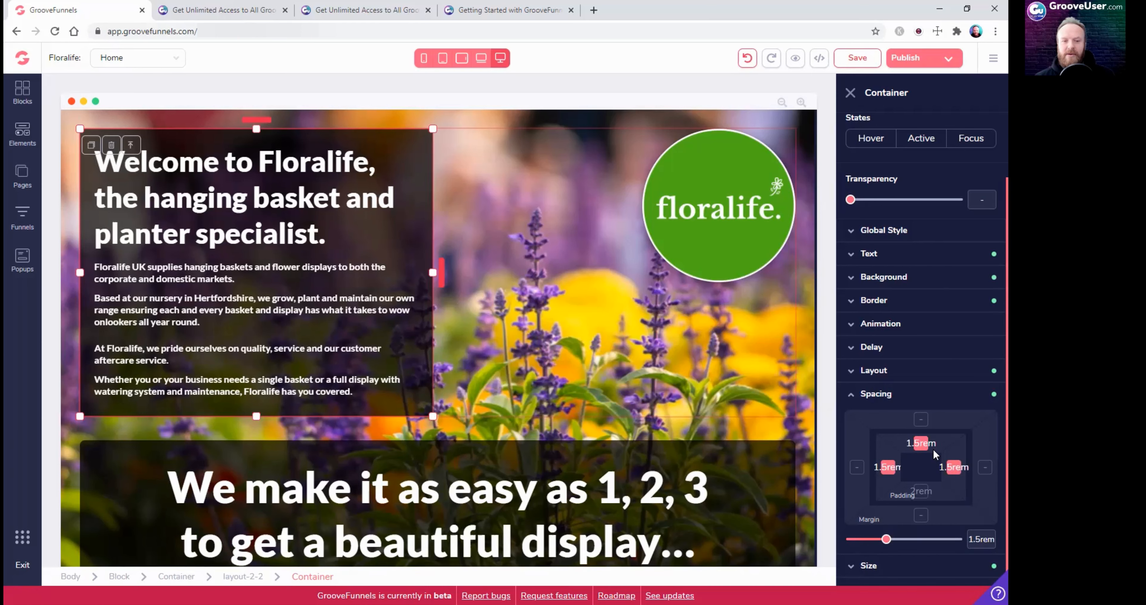
click(920, 493)
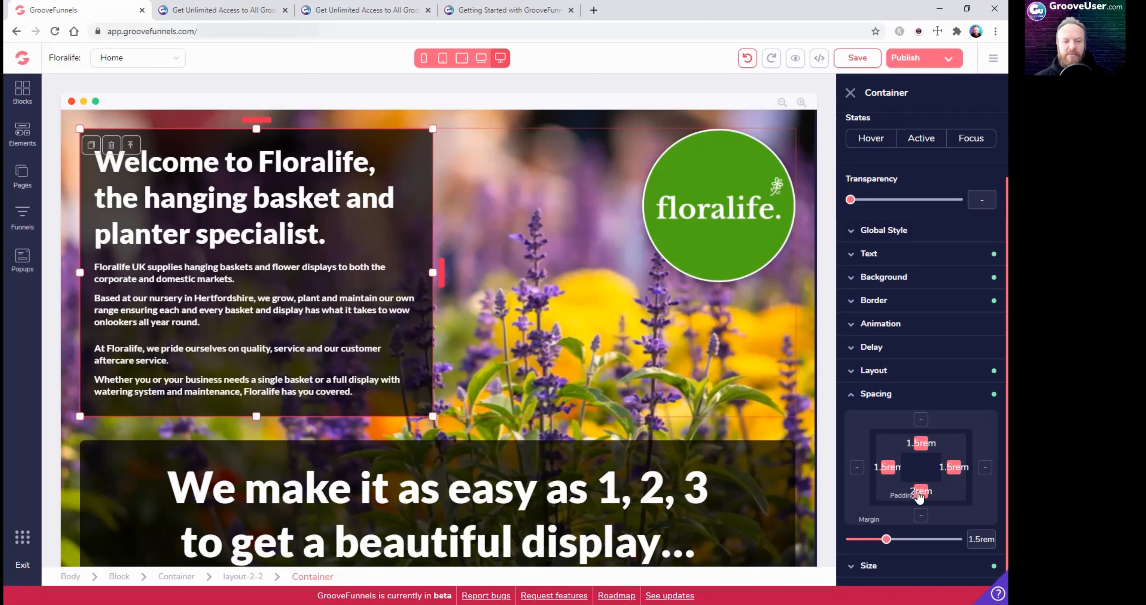
drag(887, 540, 849, 541)
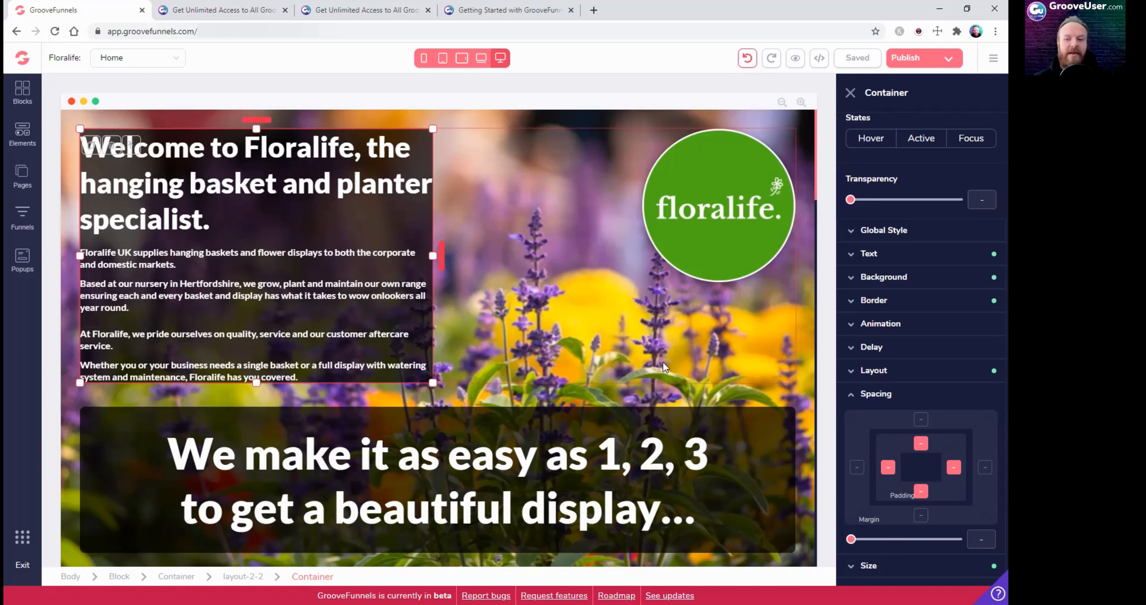
Set the padding on all four sides of the "Welcome to Floralife" text container to 1.5rem
drag(850, 539, 886, 540)
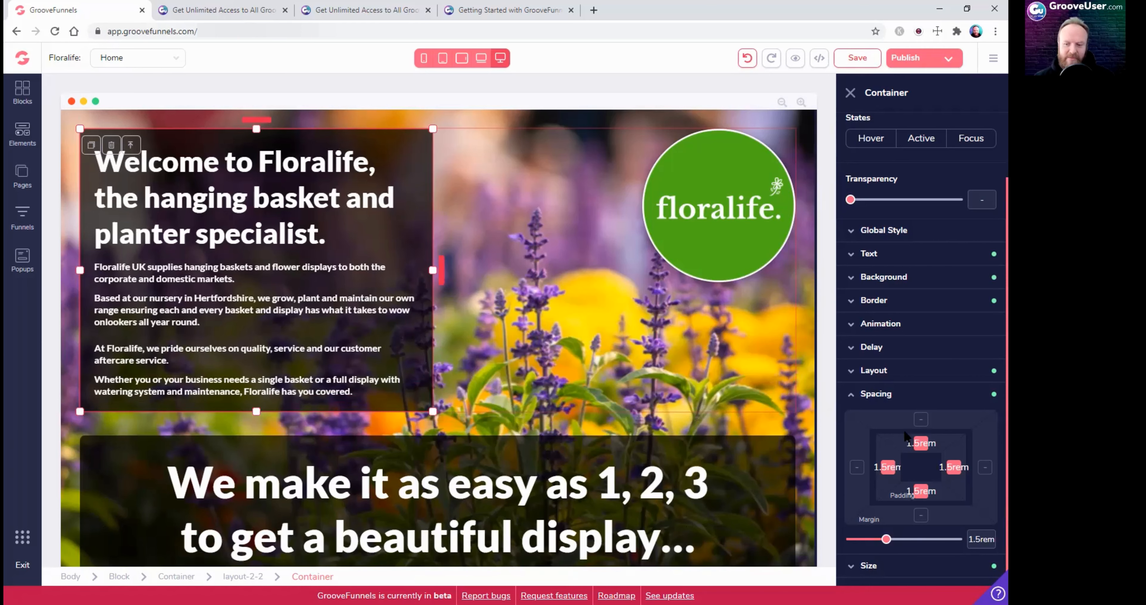
click(886, 467)
click(920, 491)
click(921, 442)
click(954, 467)
Examine the top and left margin controls and the left padding control of the "Welcome to Floralife" text container
click(921, 419)
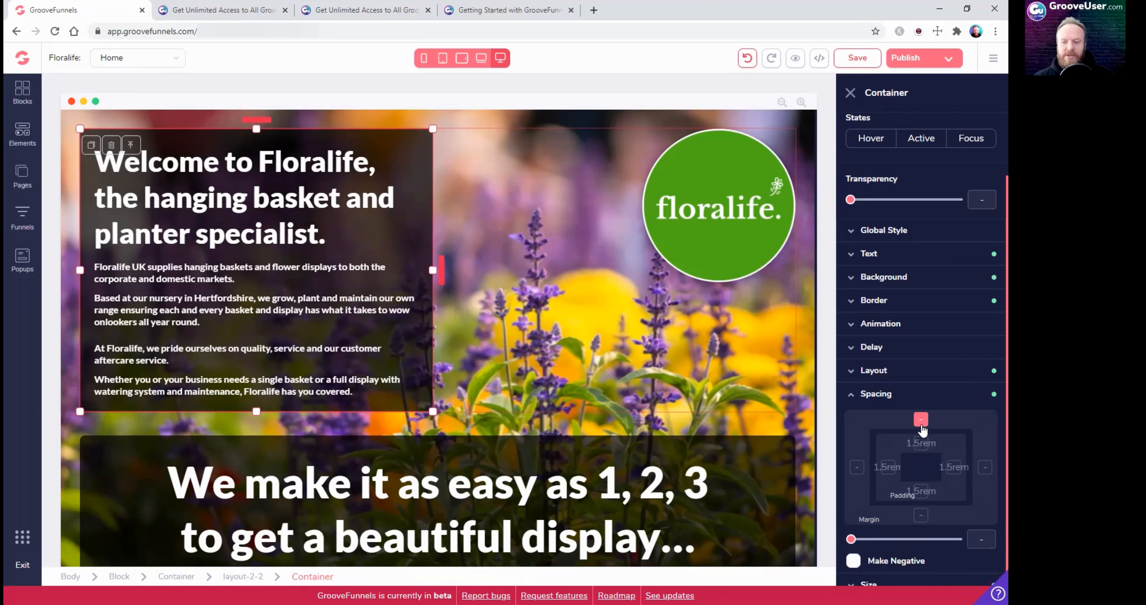
click(857, 469)
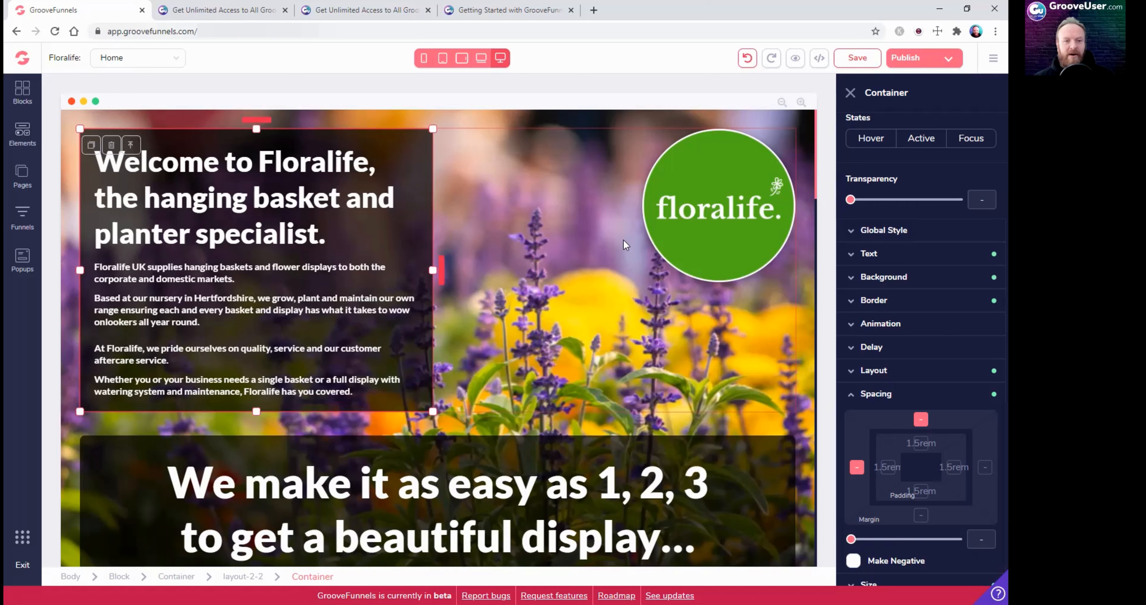
mouse_move(851, 539)
mouse_down()
mouse_move(901, 550)
mouse_move(853, 541)
mouse_up()
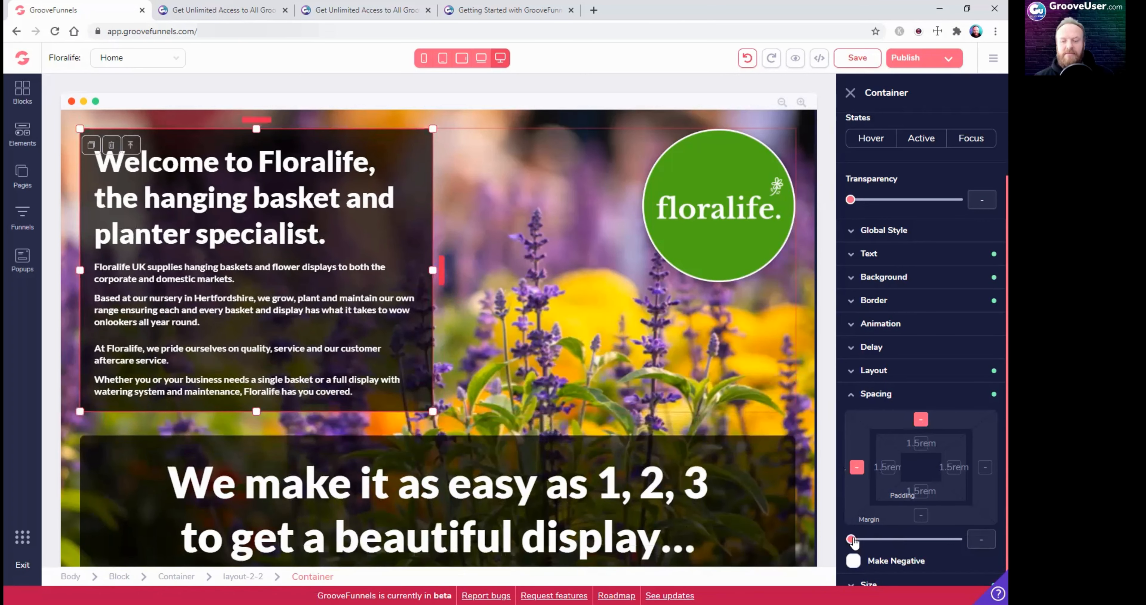
click(921, 419)
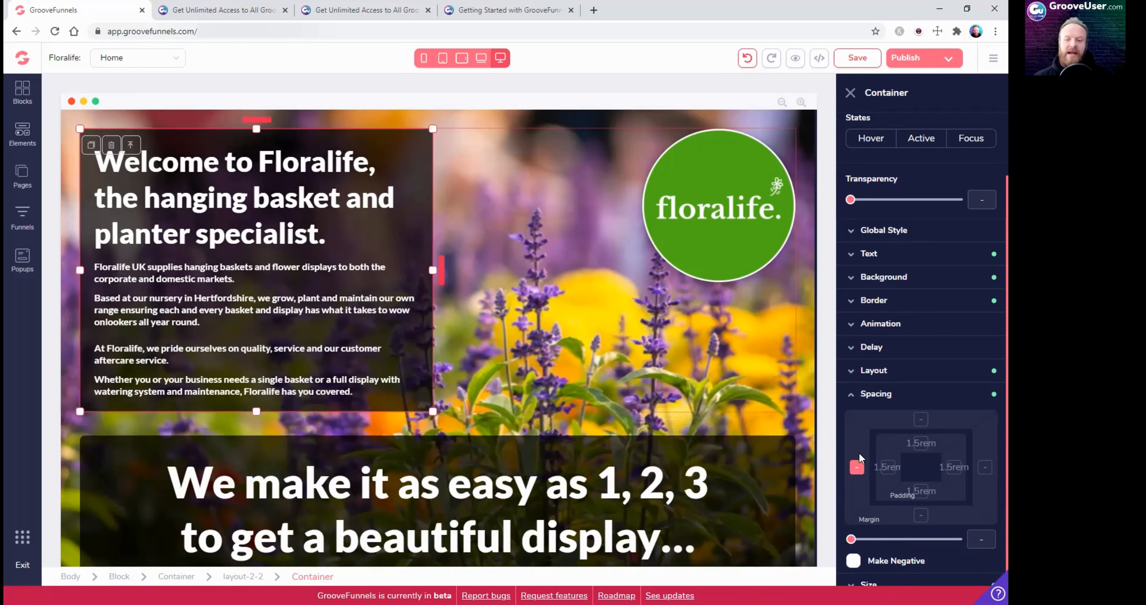
click(857, 467)
click(920, 419)
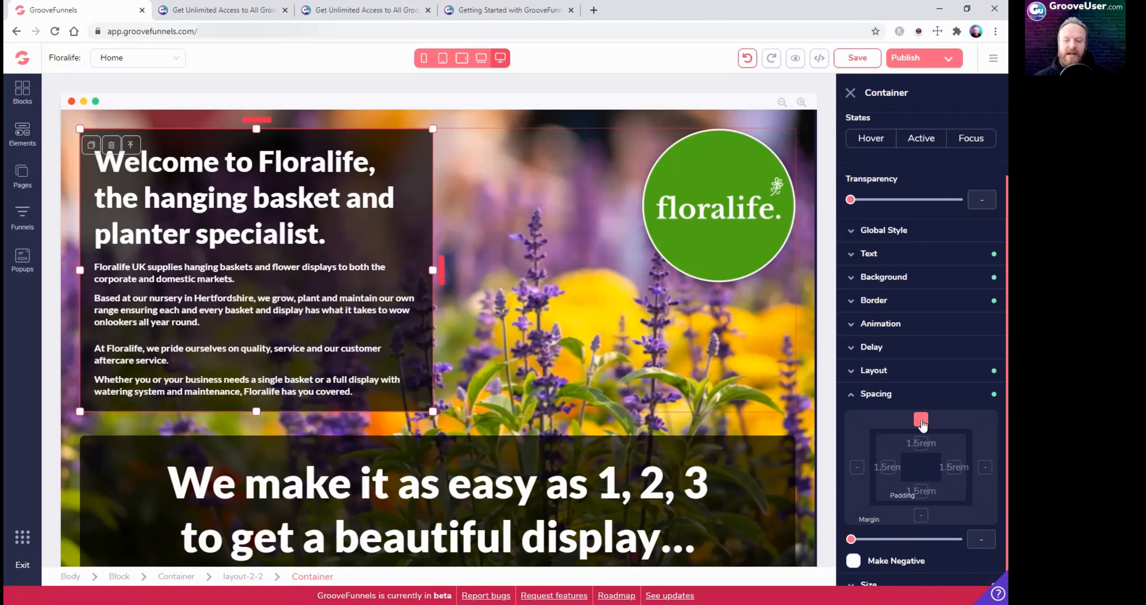
mouse_move(851, 539)
mouse_down()
mouse_move(897, 540)
mouse_move(851, 539)
mouse_up()
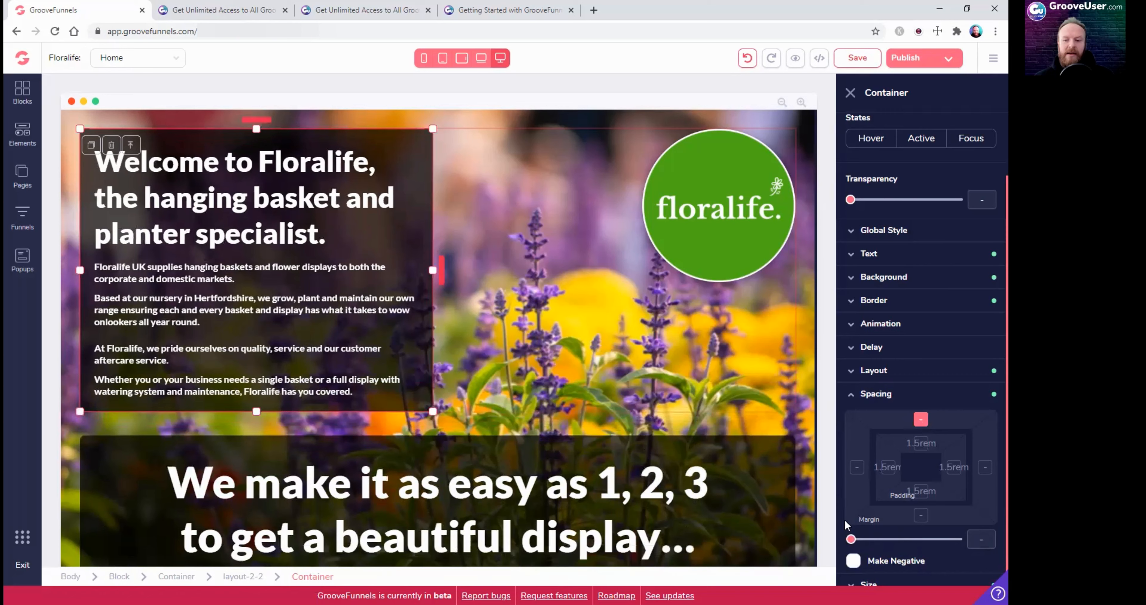
click(856, 466)
mouse_move(850, 540)
mouse_down()
mouse_move(885, 540)
mouse_move(849, 538)
mouse_up()
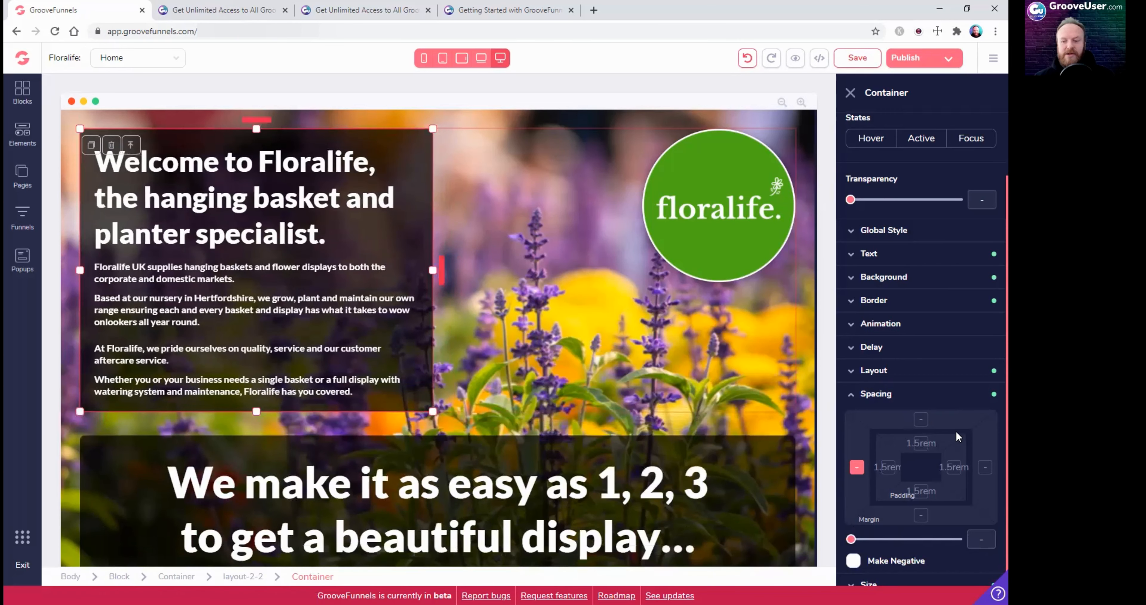
click(857, 467)
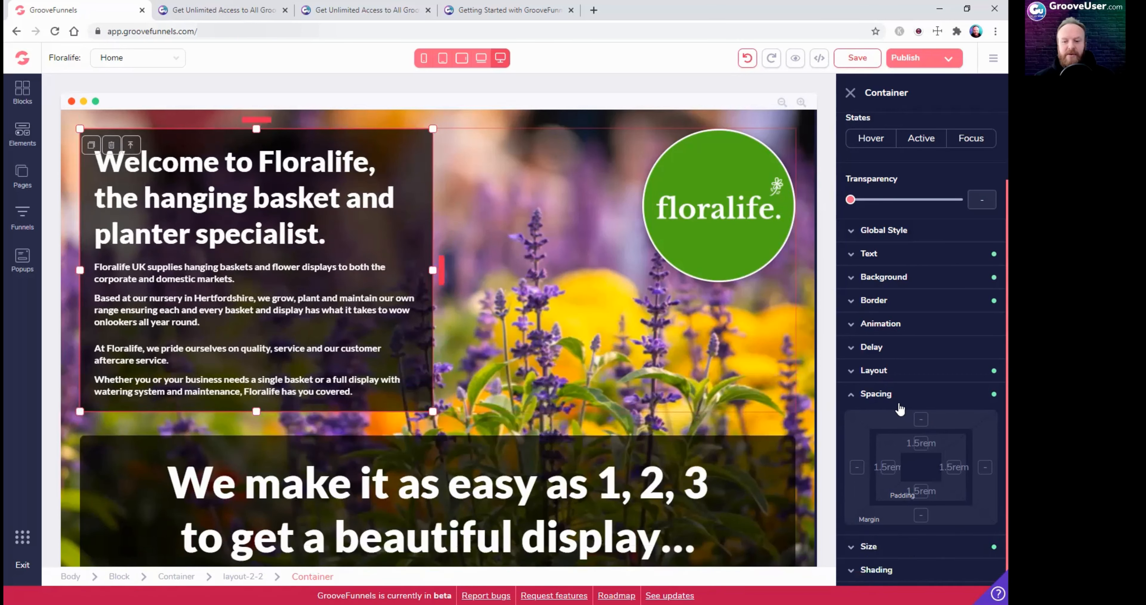
click(887, 468)
mouse_move(886, 539)
mouse_down()
mouse_move(870, 543)
mouse_move(911, 540)
mouse_move(878, 540)
mouse_move(886, 540)
mouse_up()
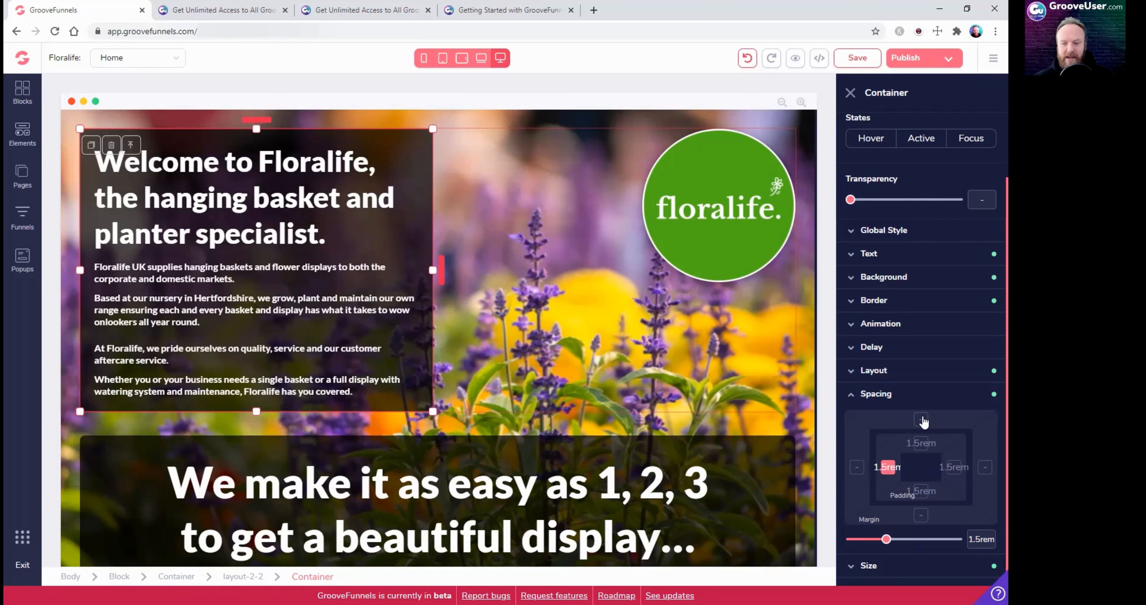
scroll(860, 402, down, 1)
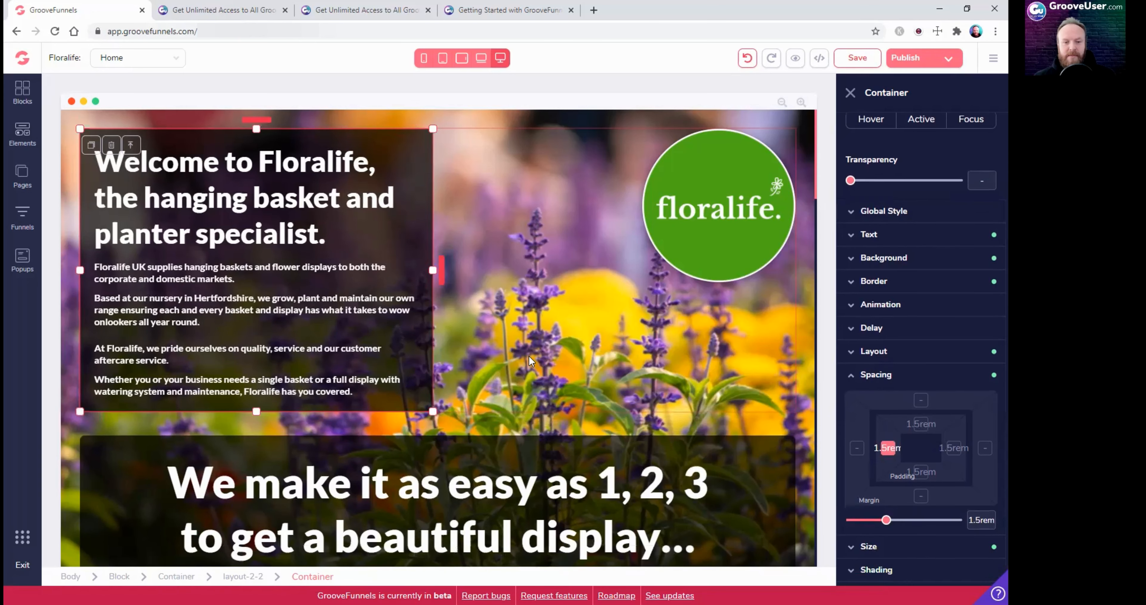
click(422, 186)
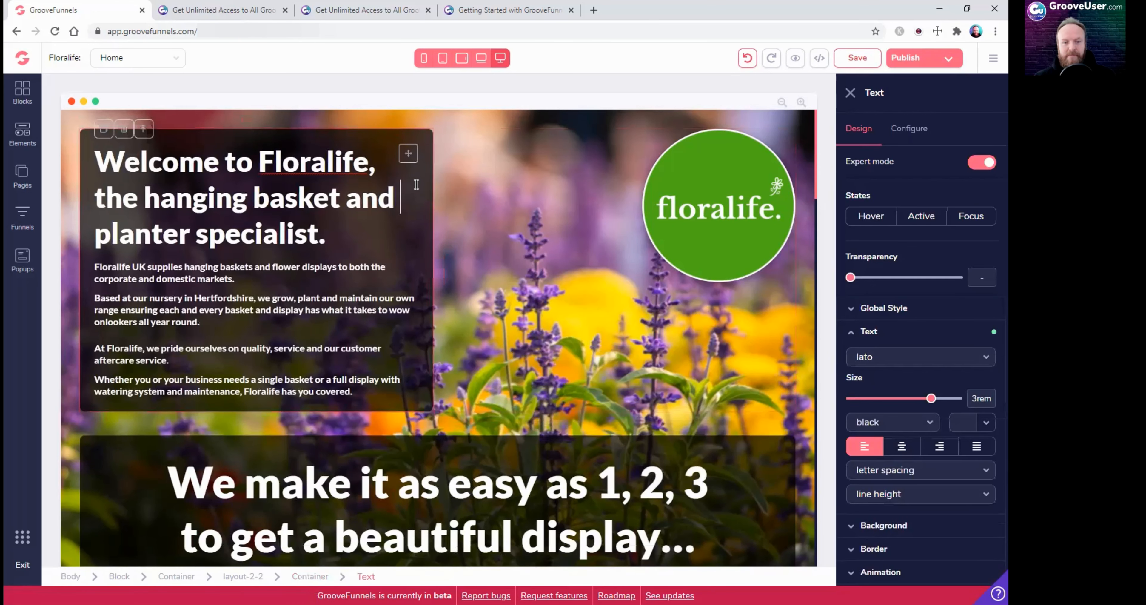
click(424, 135)
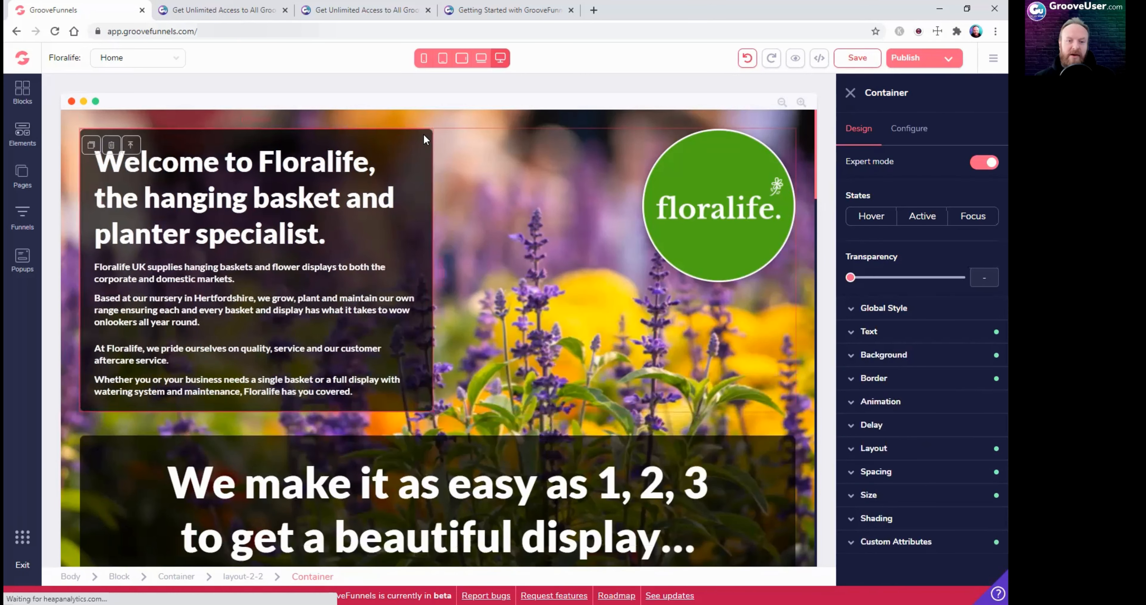
click(336, 166)
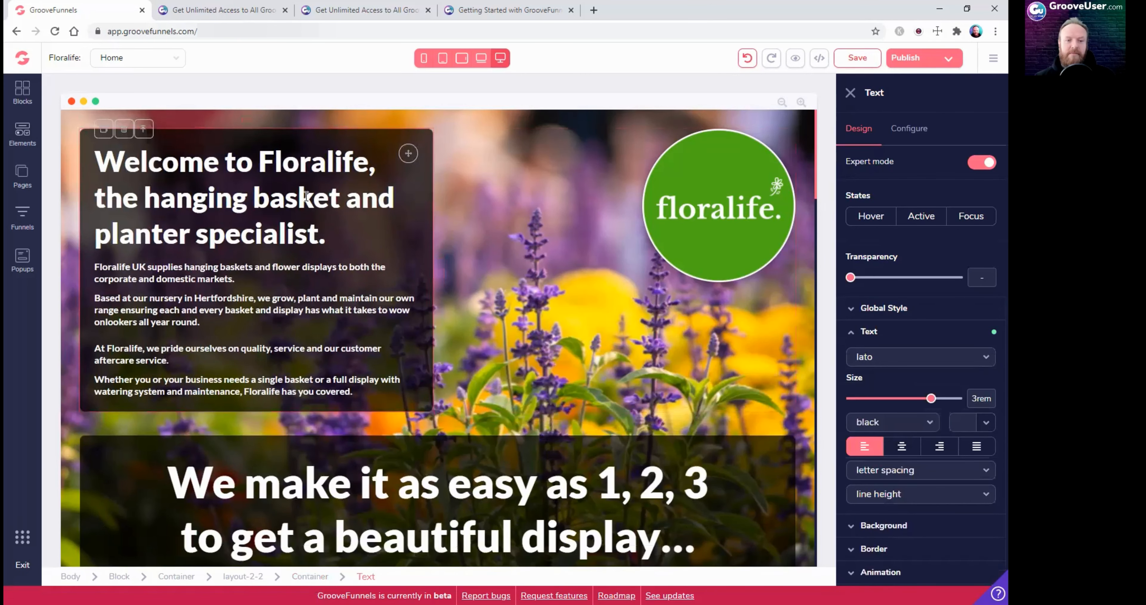
Clear the top margin of the round floralife logo image
click(739, 264)
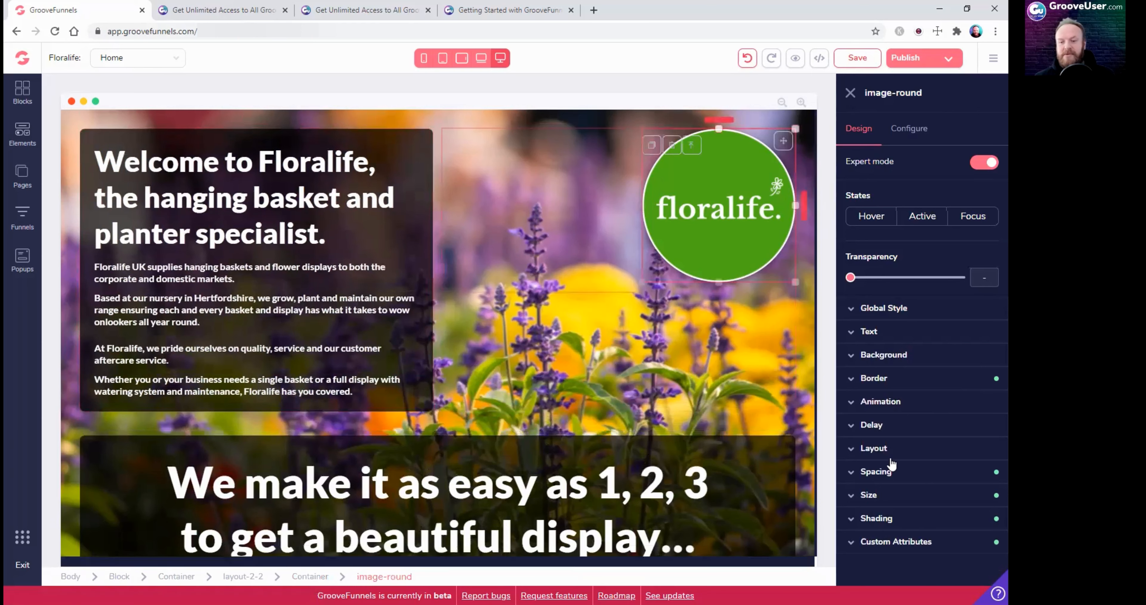
click(889, 472)
scroll(907, 445, down, 2)
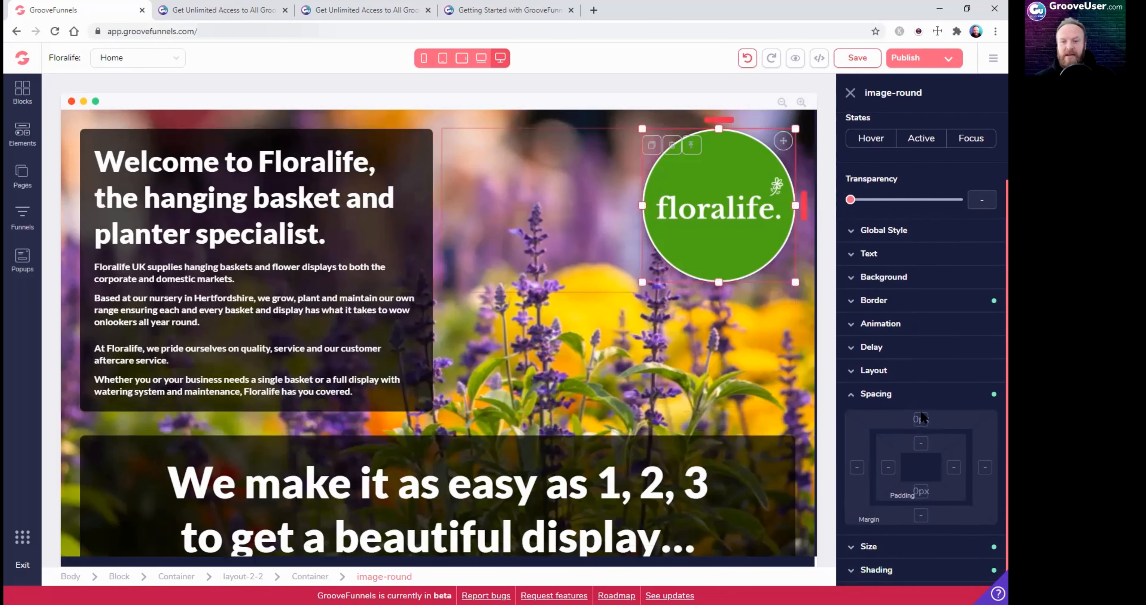
click(922, 419)
mouse_move(850, 539)
mouse_down()
mouse_move(873, 539)
mouse_move(851, 539)
mouse_up()
Try 2rem padding on all four sides of the round floralife logo image and remove it again
click(922, 443)
click(887, 467)
click(921, 491)
click(954, 467)
drag(852, 539, 897, 539)
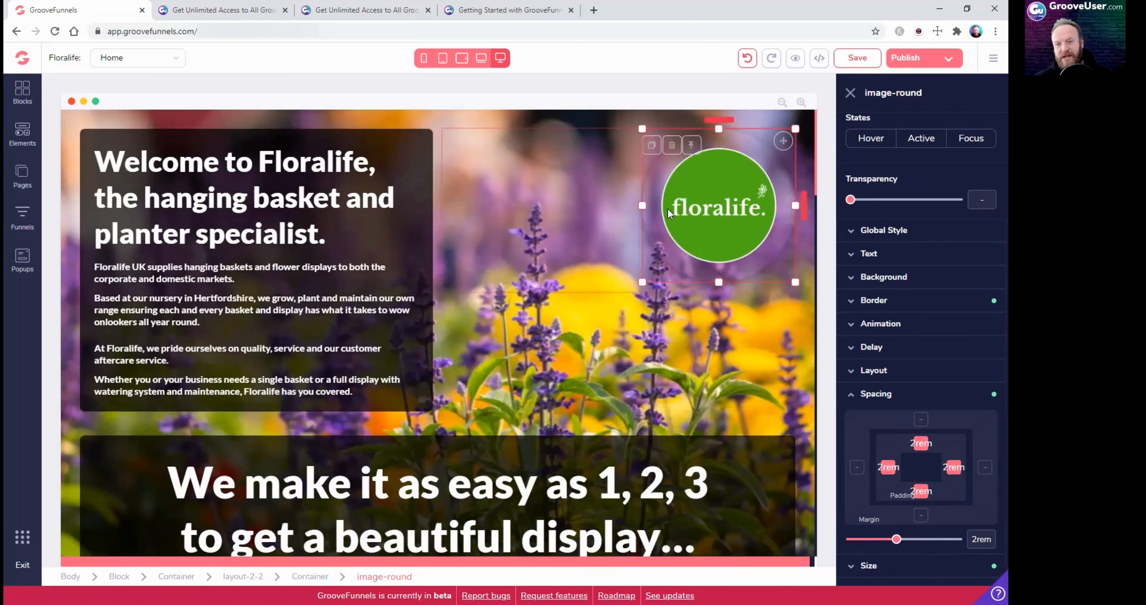
drag(896, 539, 849, 540)
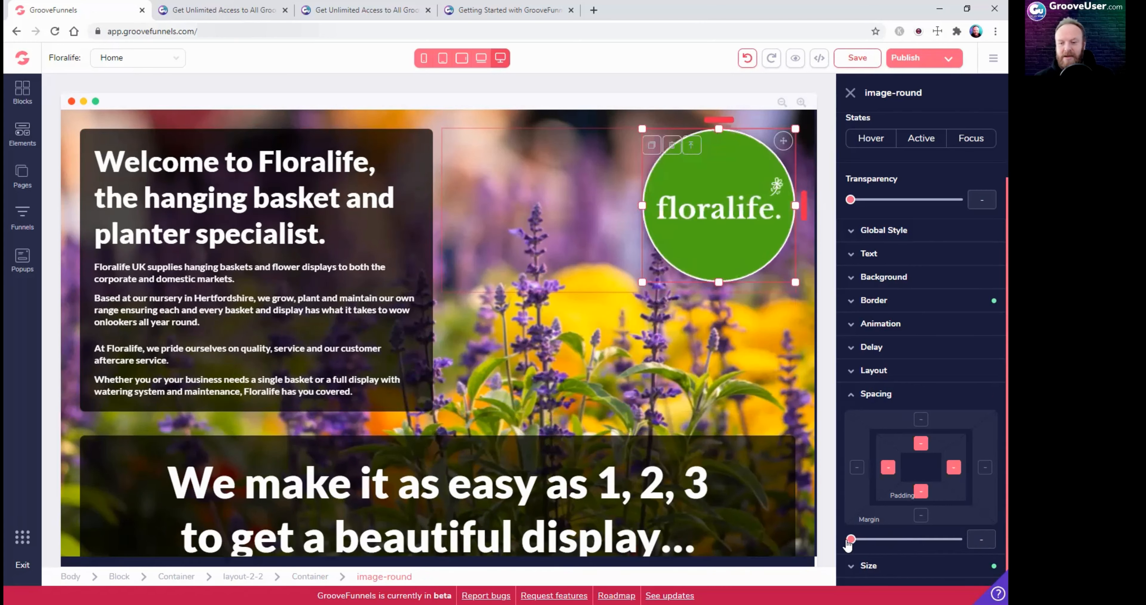
Examine the size settings of the round logo, the "We make it as easy as 1, 2, 3" text and its block, including the block's width options
click(853, 399)
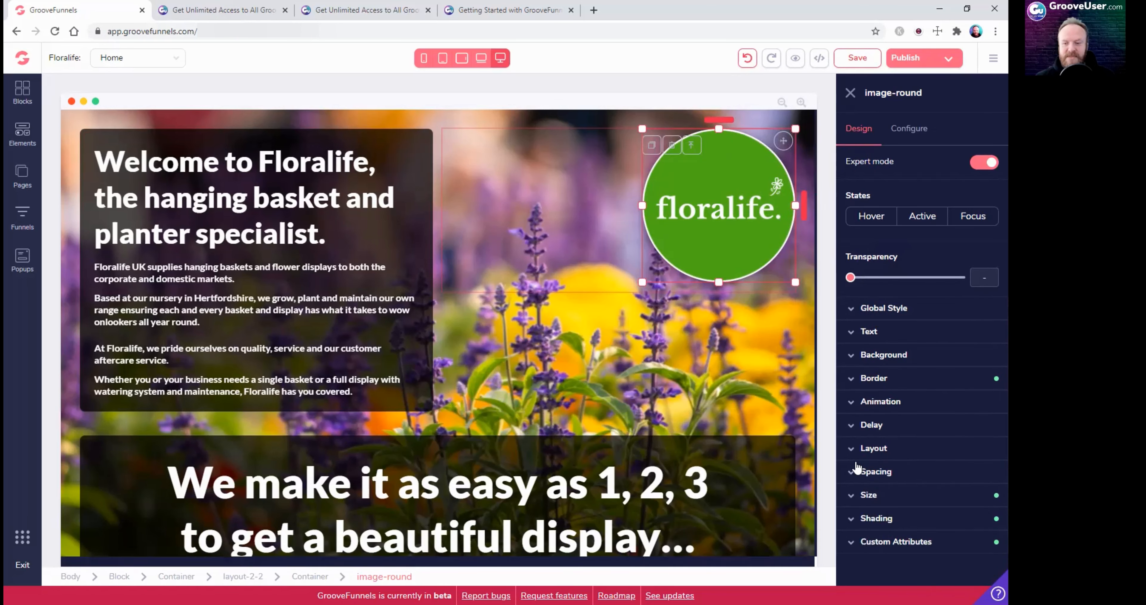
click(859, 495)
scroll(868, 494, down, 2)
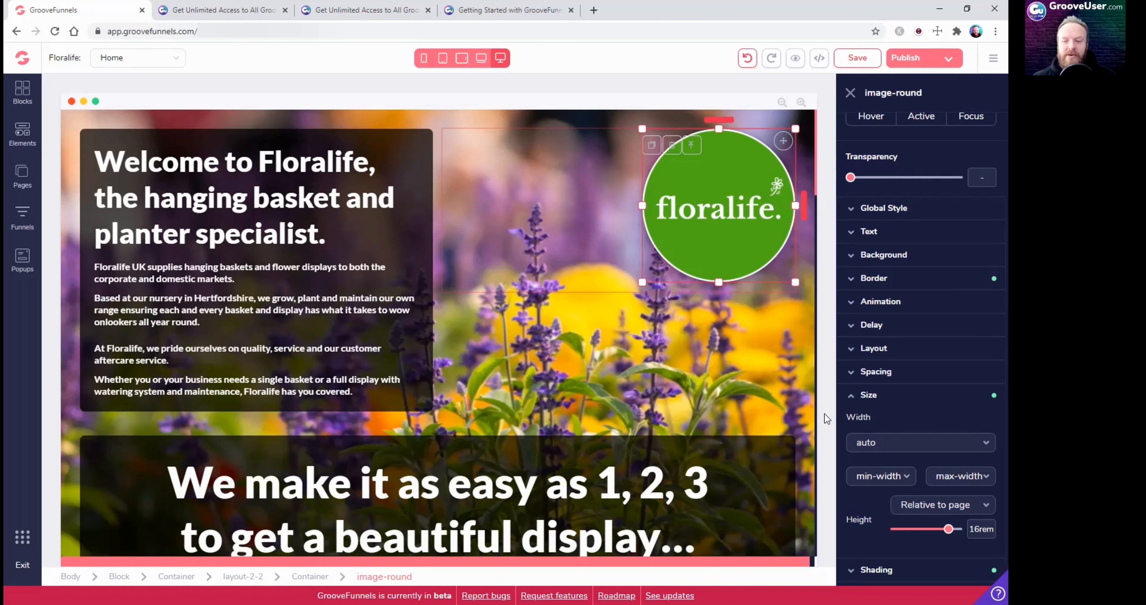
click(704, 438)
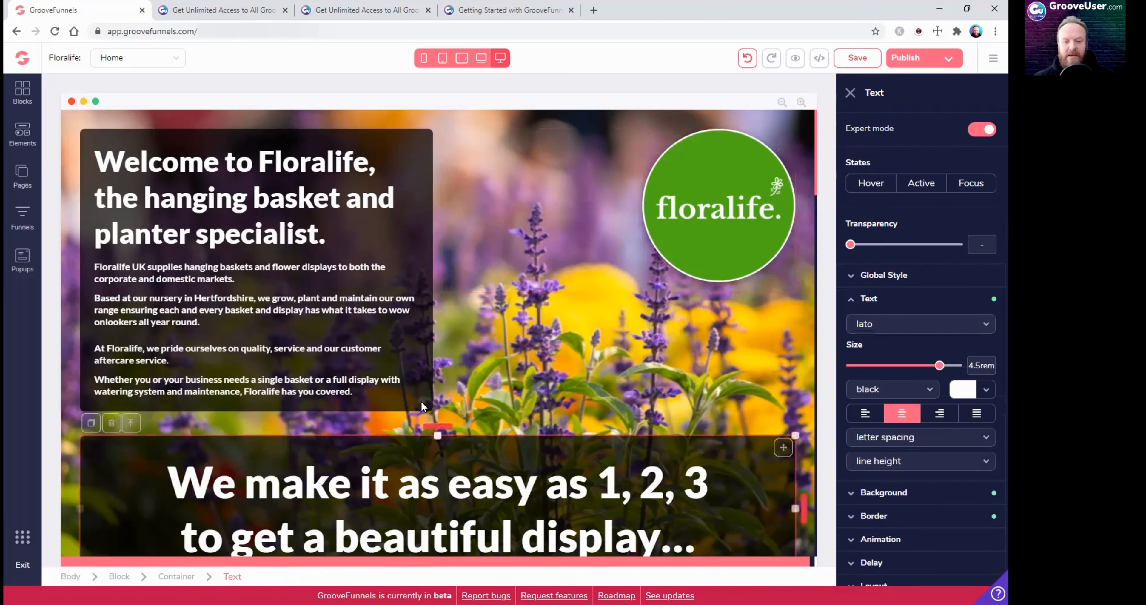
scroll(549, 456, down, 3)
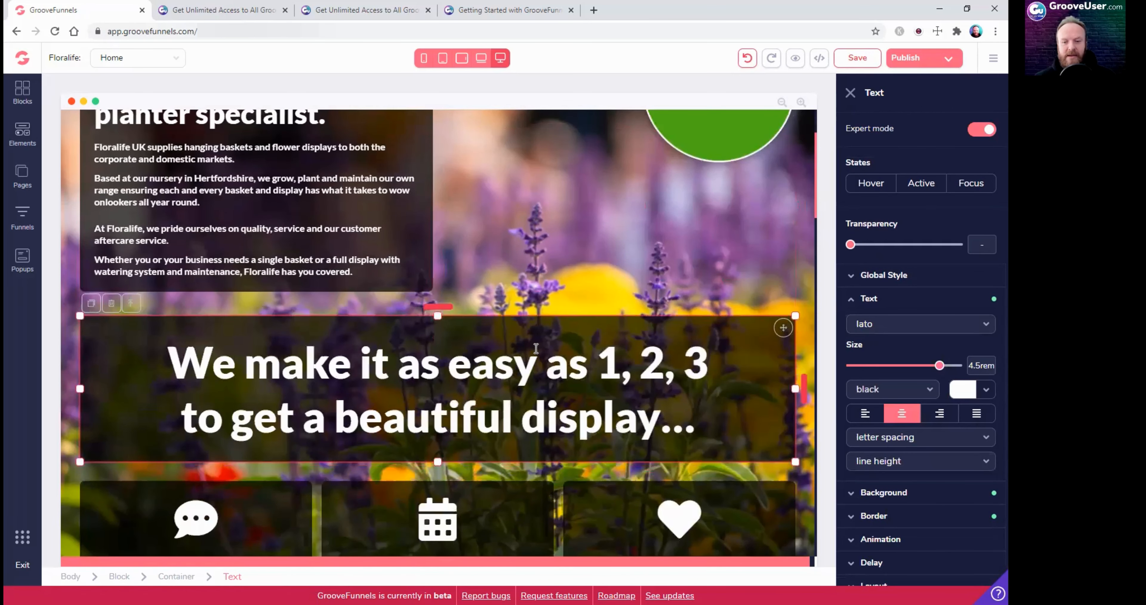
scroll(542, 387, down, 3)
scroll(542, 387, up, 3)
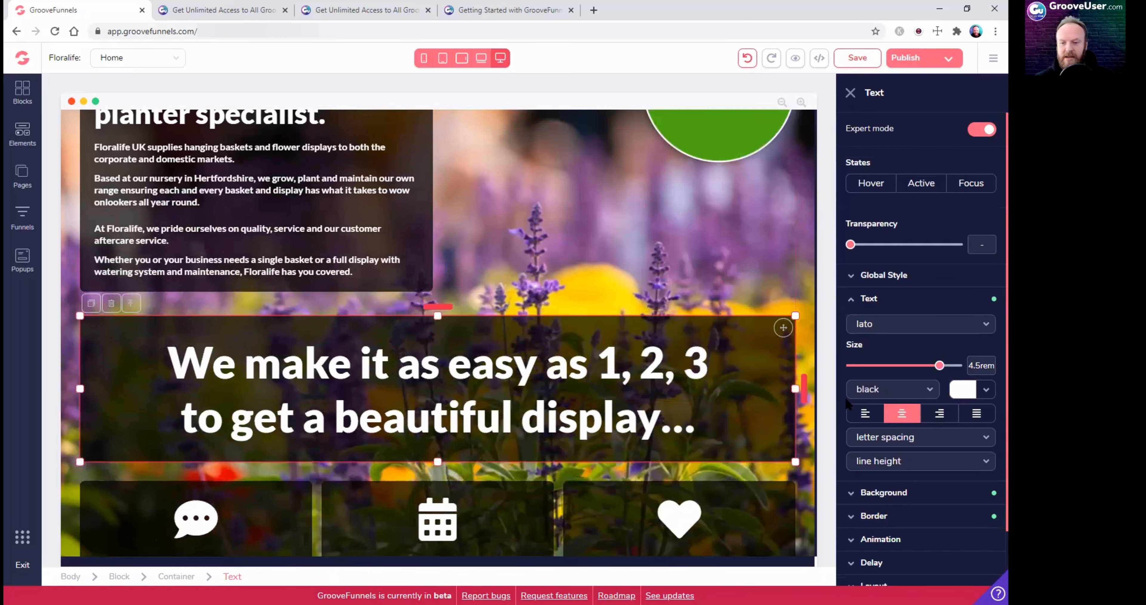
click(852, 306)
click(849, 464)
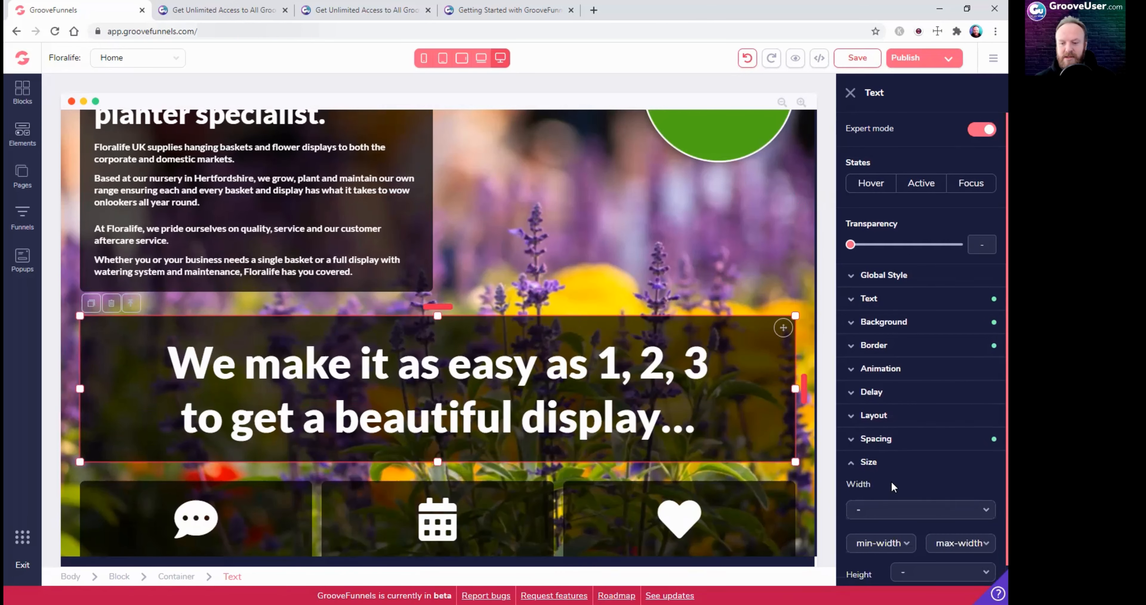
click(802, 442)
click(867, 482)
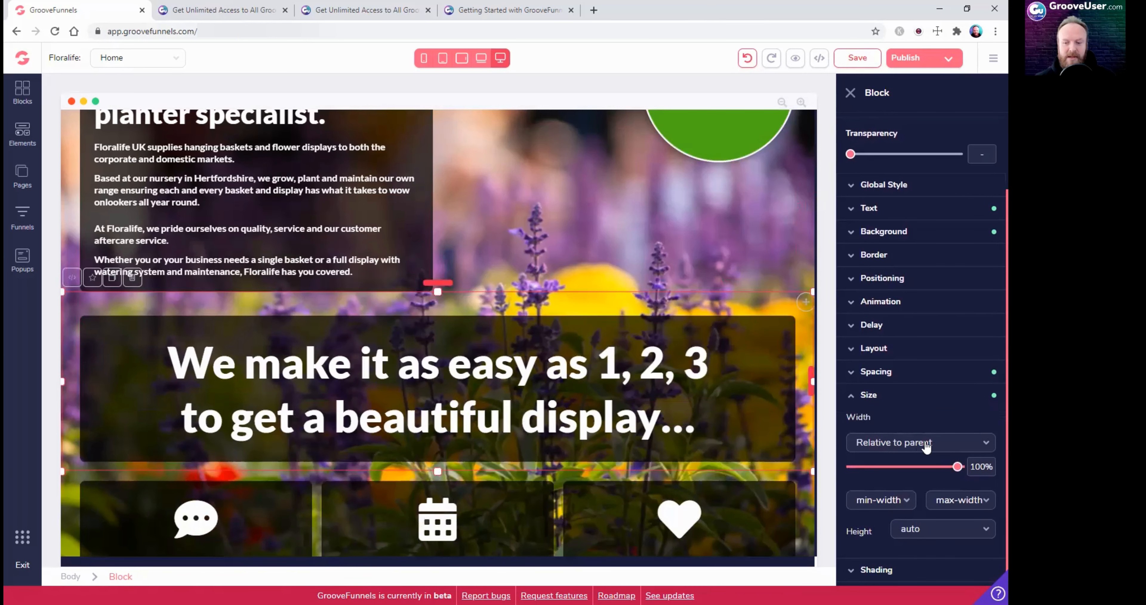
click(914, 449)
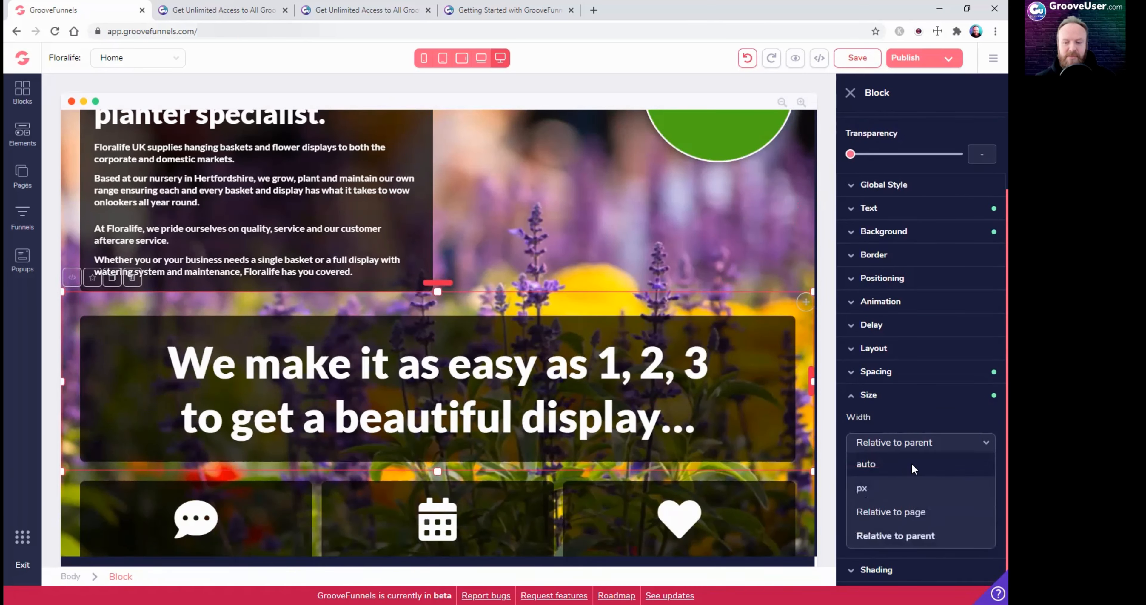
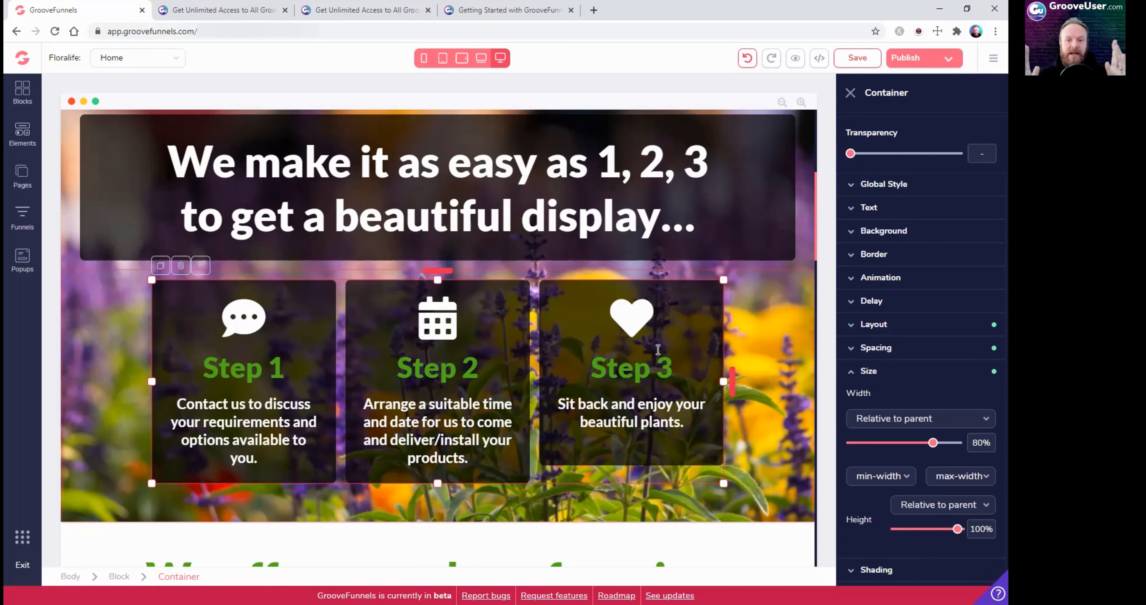
Try a fixed pixel width of 700px on the container holding the three step boxes
click(930, 504)
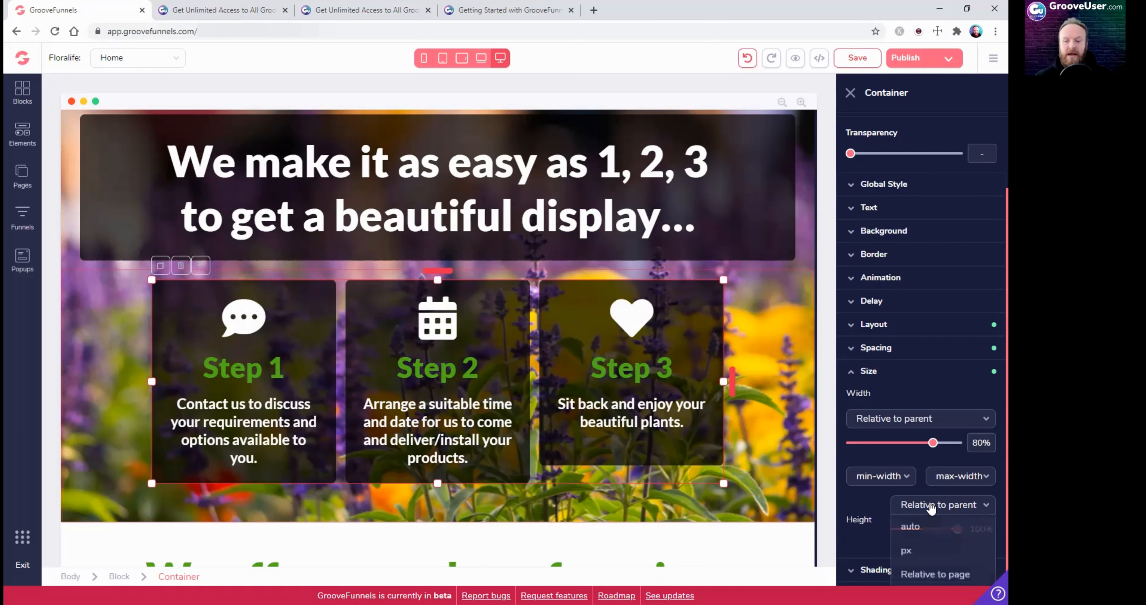
click(908, 417)
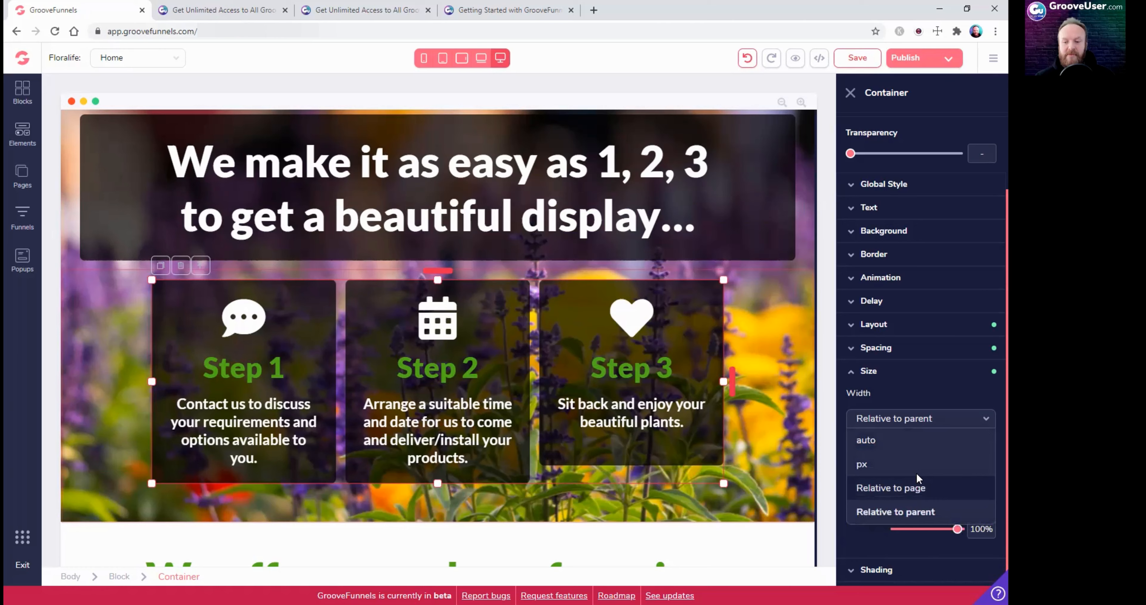
click(868, 462)
drag(845, 437, 932, 443)
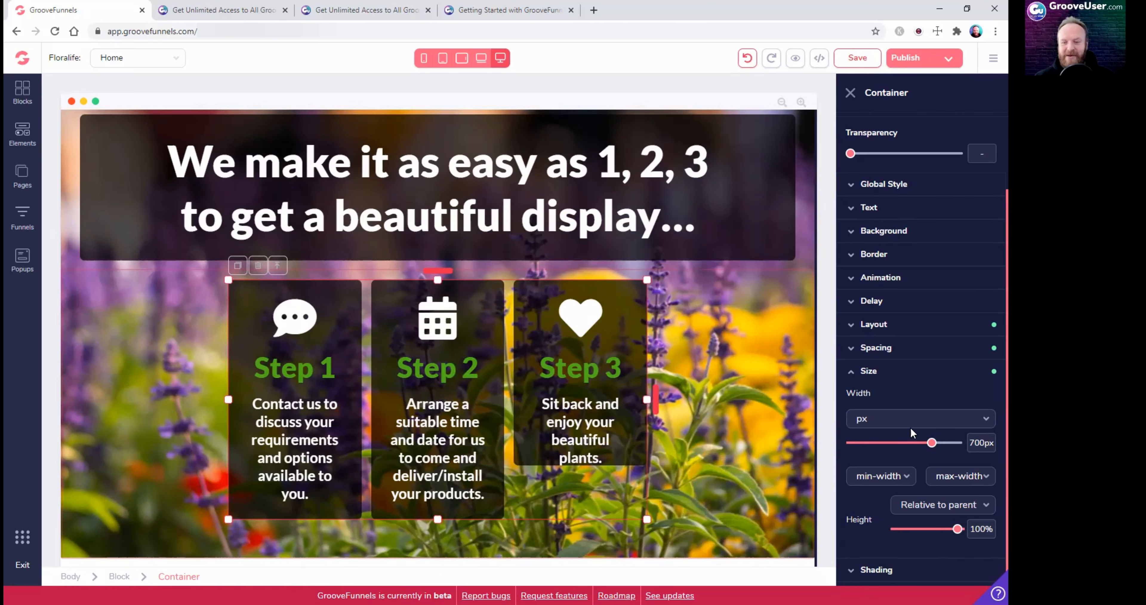
Make the three-step container's width relative to its parent, trying 80% and settling on 100%
click(899, 425)
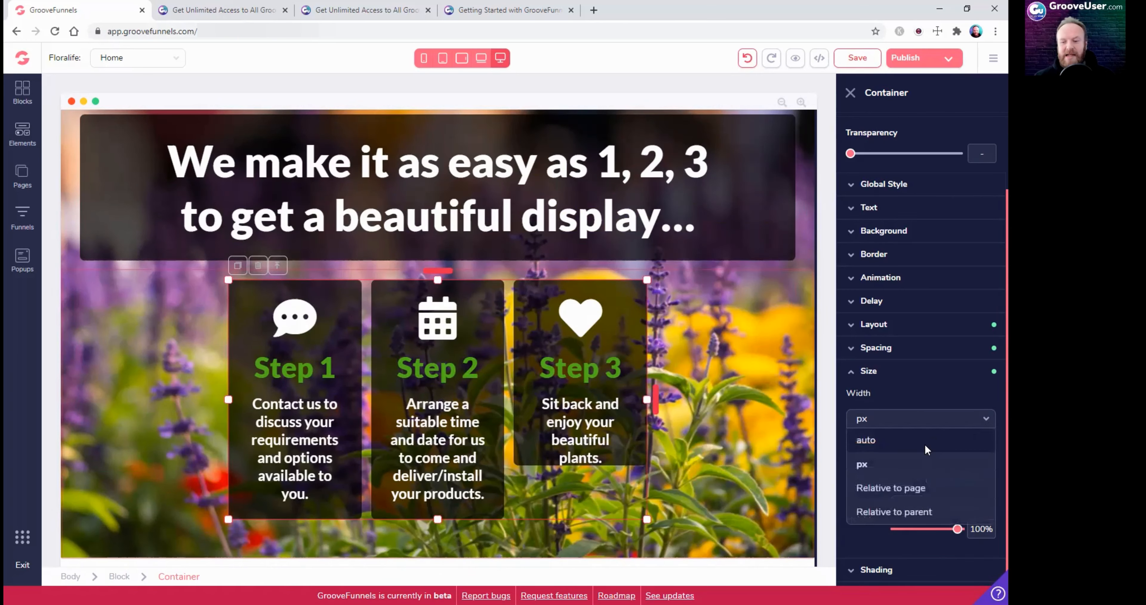
click(929, 512)
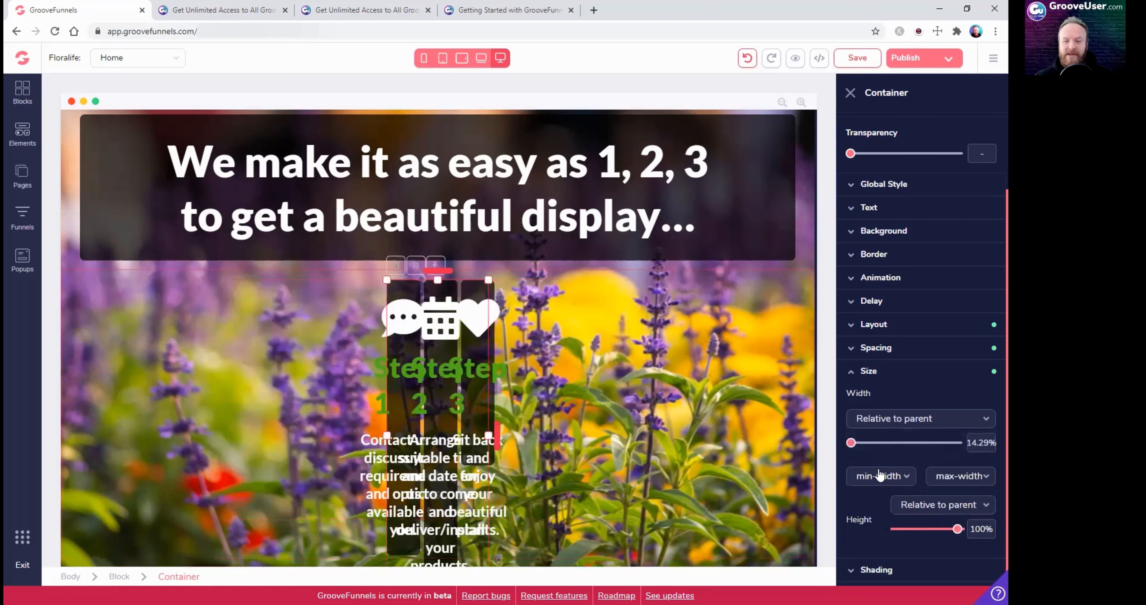
drag(851, 442, 937, 453)
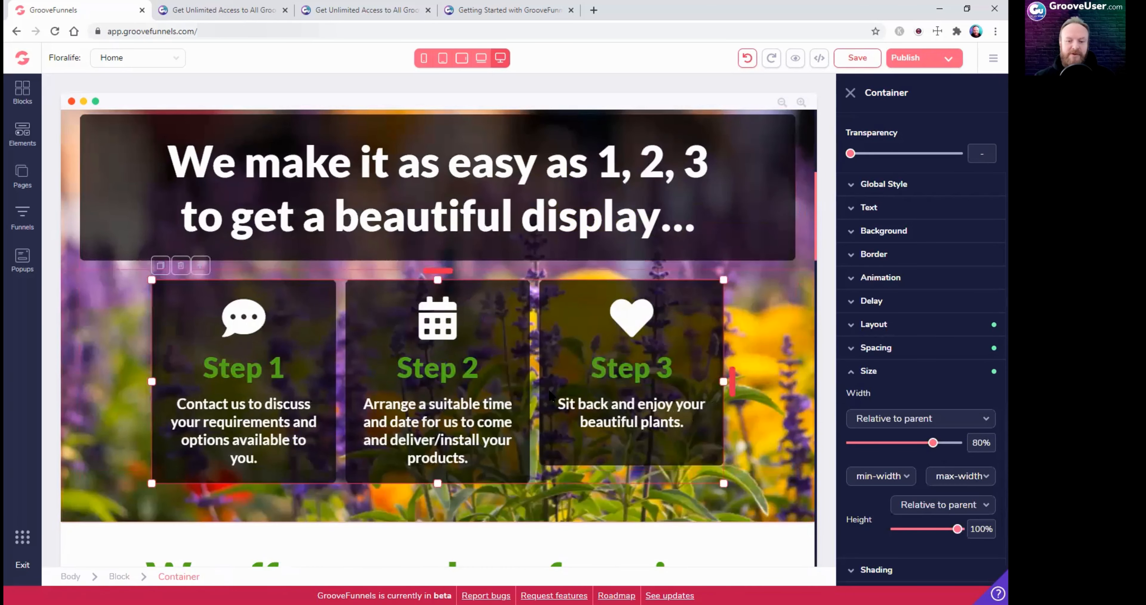
drag(938, 449, 958, 443)
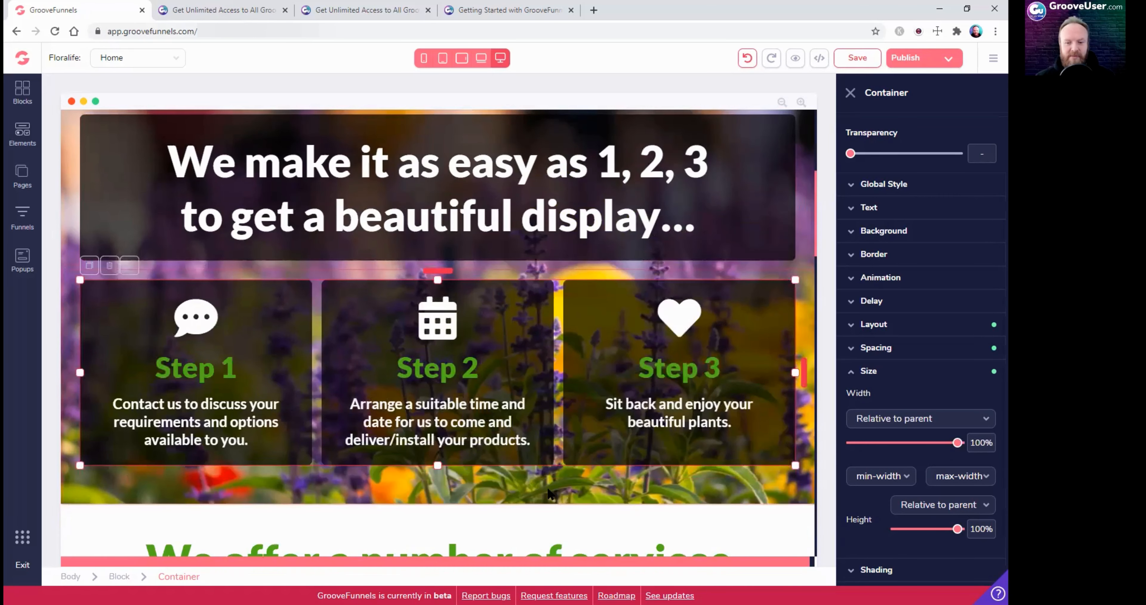
scroll(526, 444, down, 3)
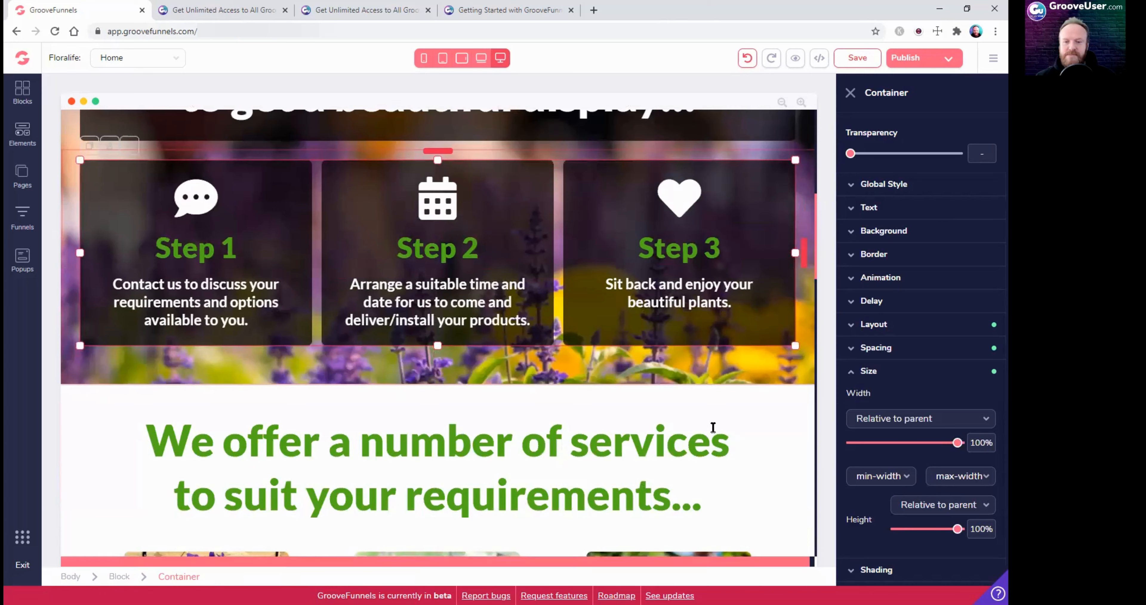
Set the three-step container's height to auto and check its minimum width options
click(930, 507)
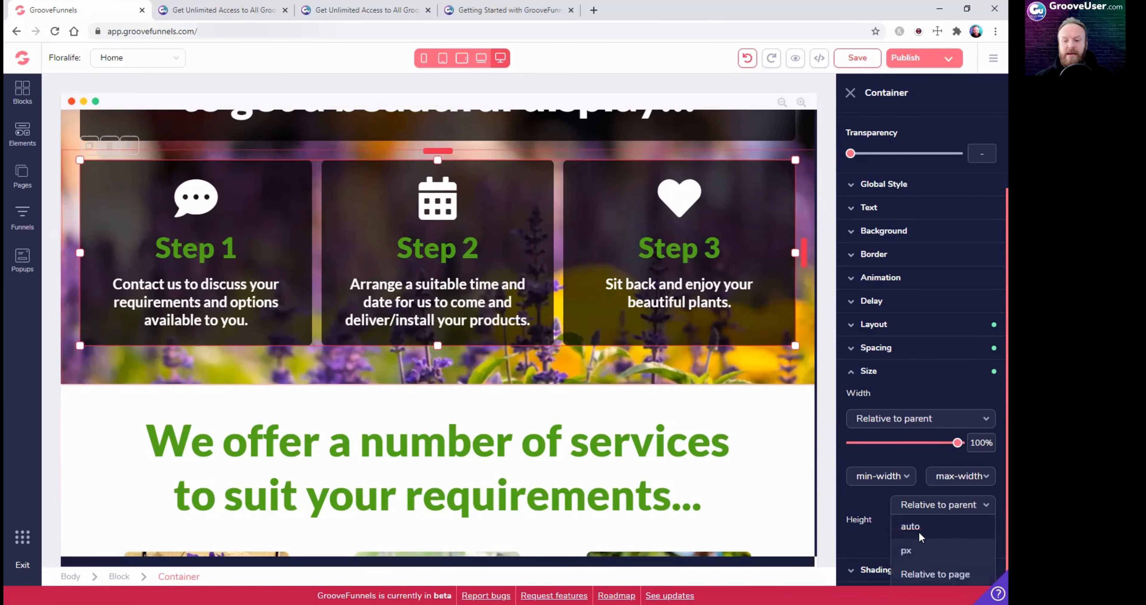
click(920, 526)
click(933, 507)
click(916, 500)
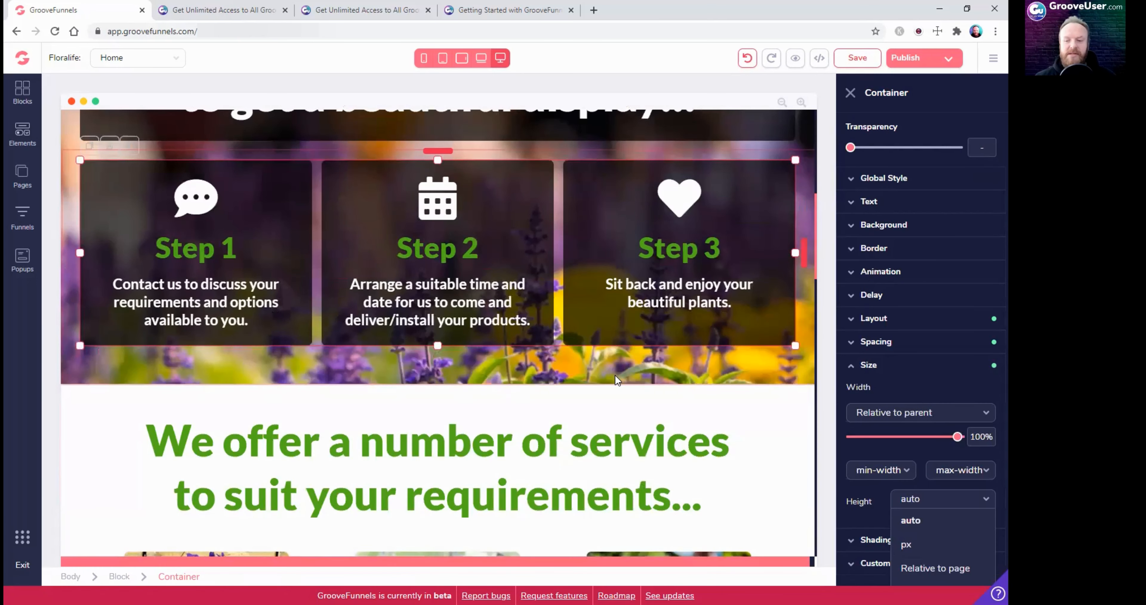
click(894, 470)
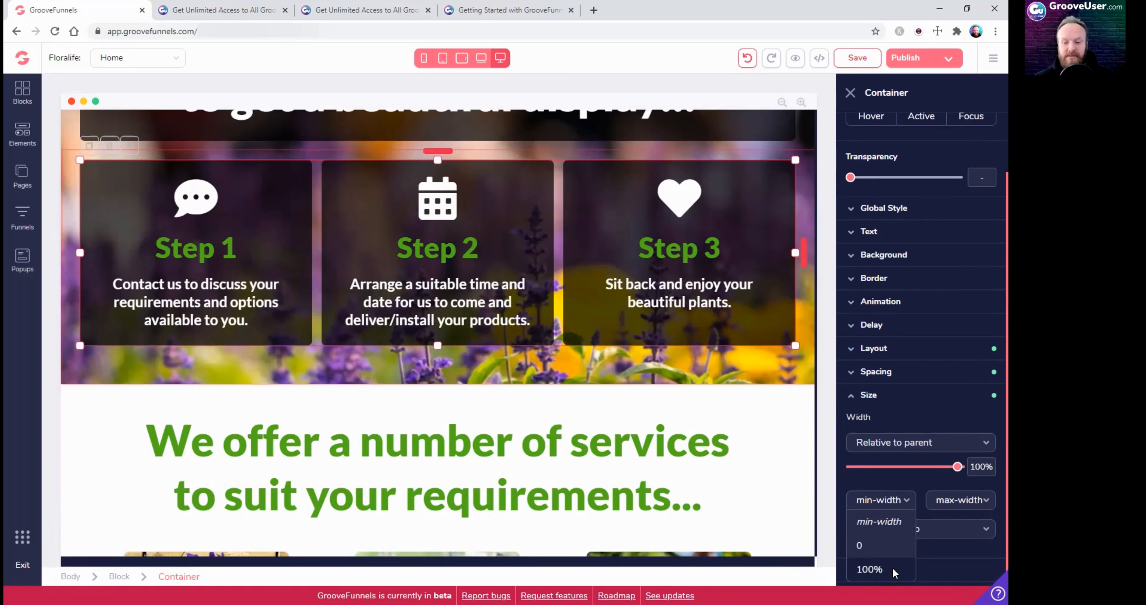
click(891, 563)
Try maximum widths of 60rem, 80rem and 10rem on the three-step container and clear the maximum width again
click(950, 501)
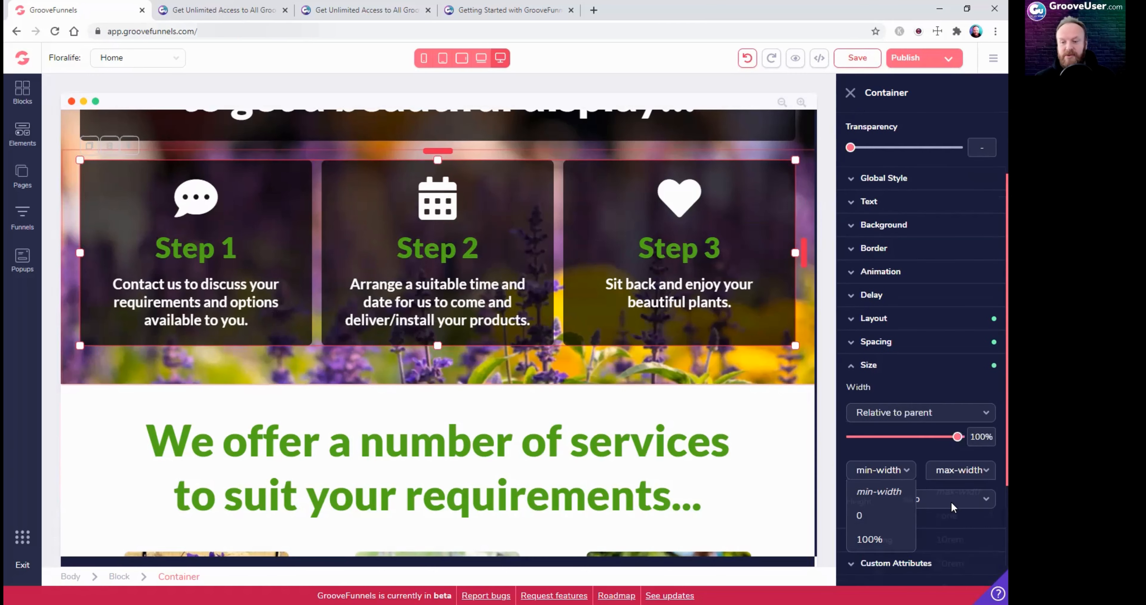
scroll(963, 525, down, 4)
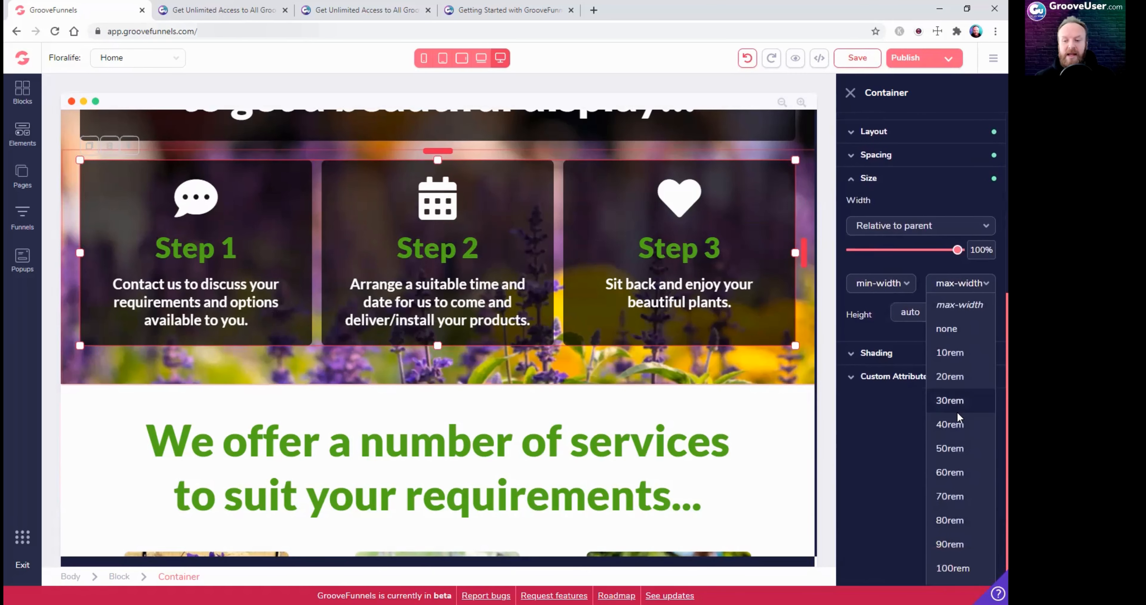
click(954, 473)
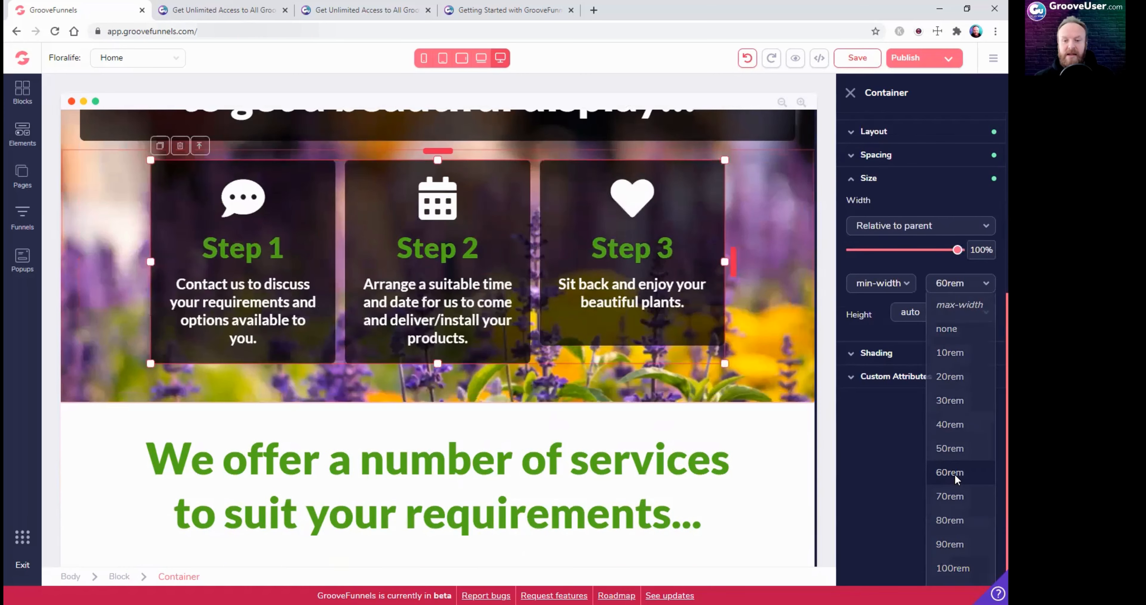
click(948, 495)
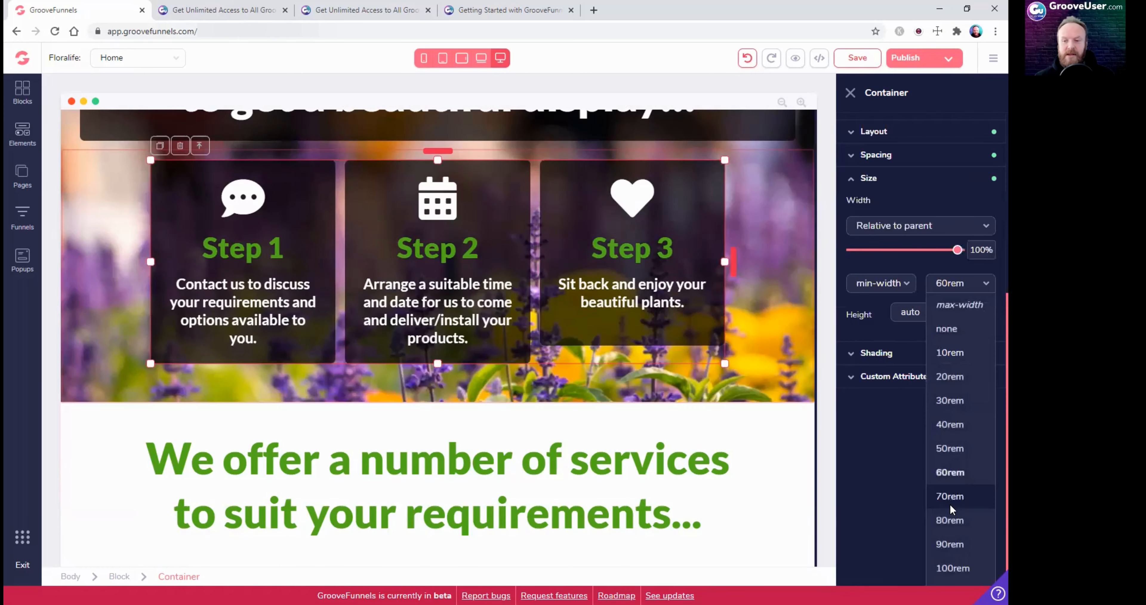
click(951, 519)
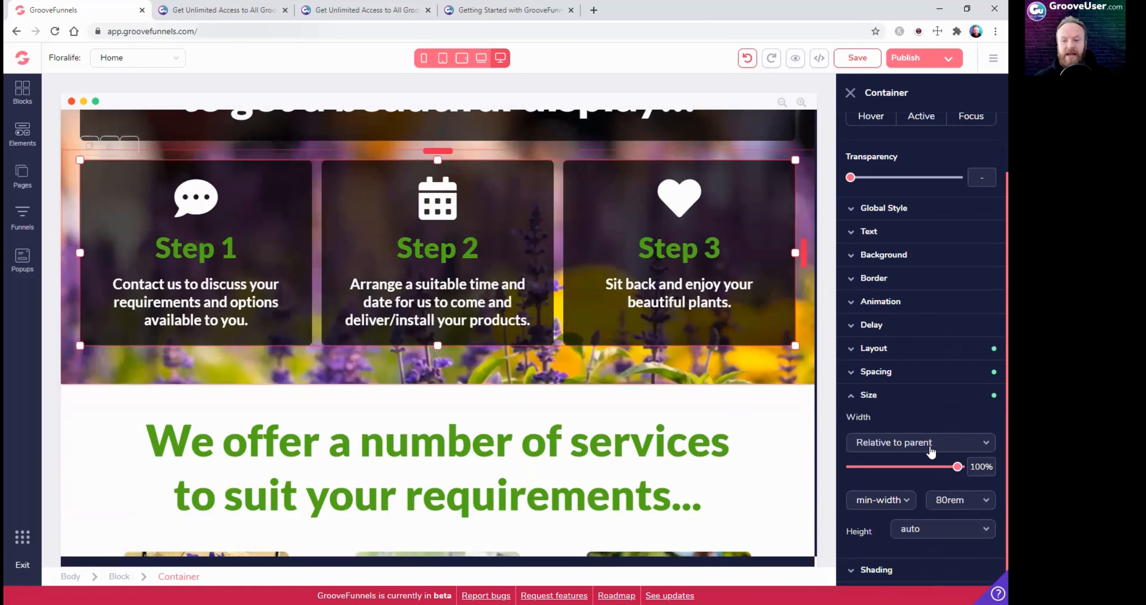
click(953, 498)
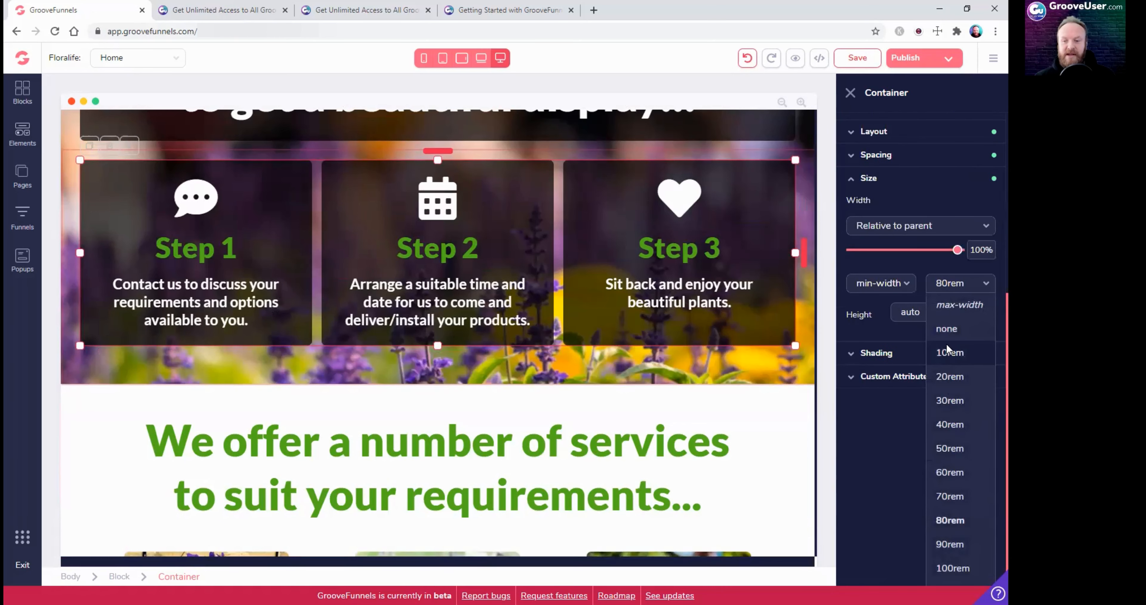
click(952, 355)
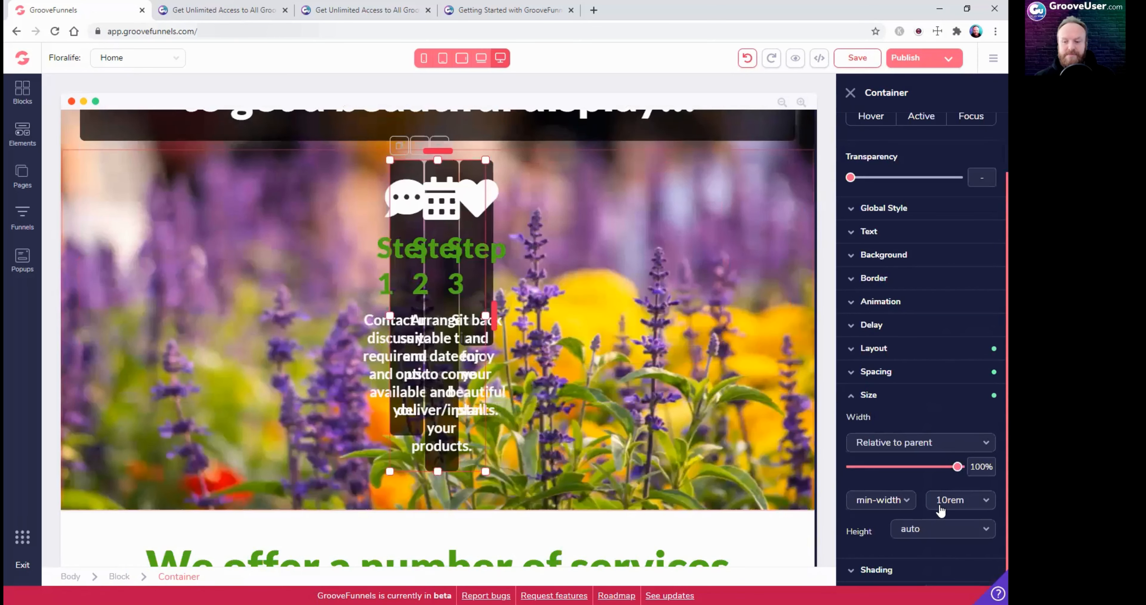
click(947, 497)
click(952, 326)
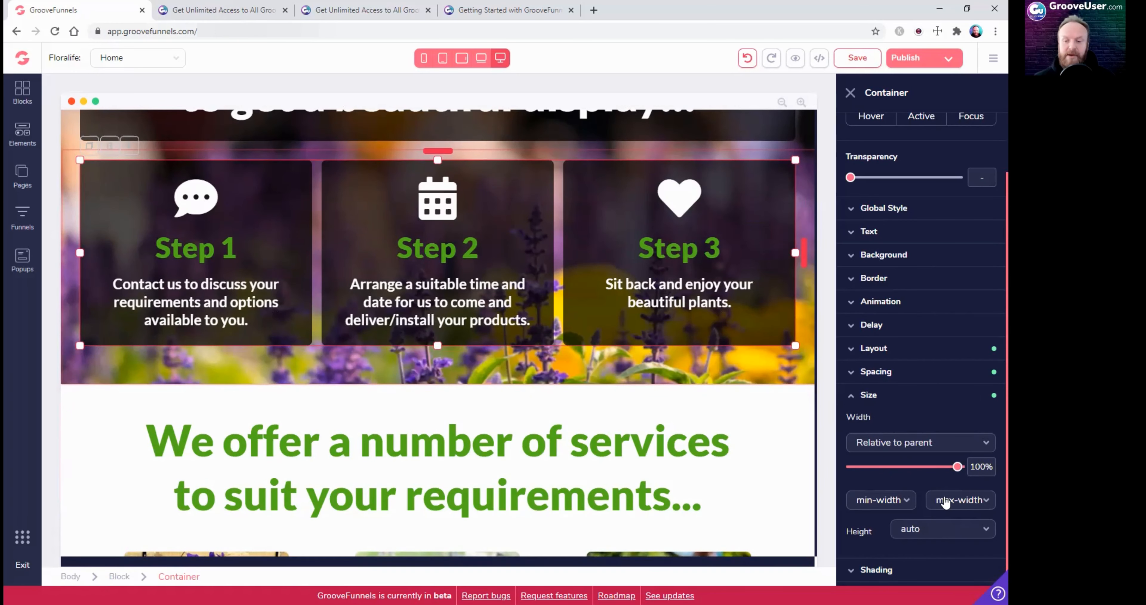
click(850, 396)
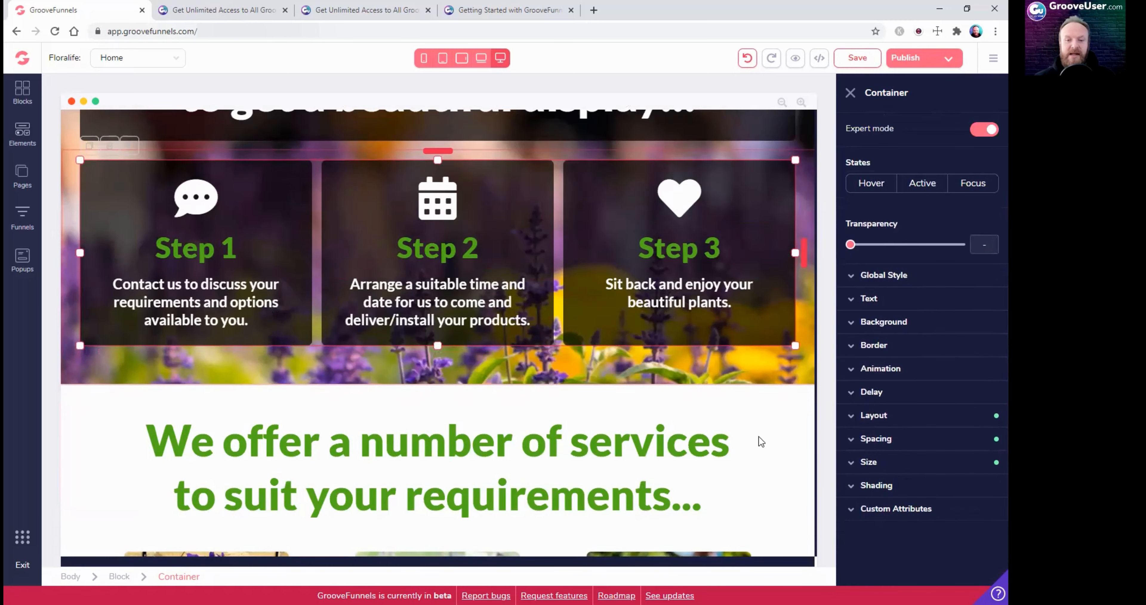
Remove the shading from the round floralife logo image and restore it to xl
scroll(609, 364, up, 1)
scroll(609, 364, up, 8)
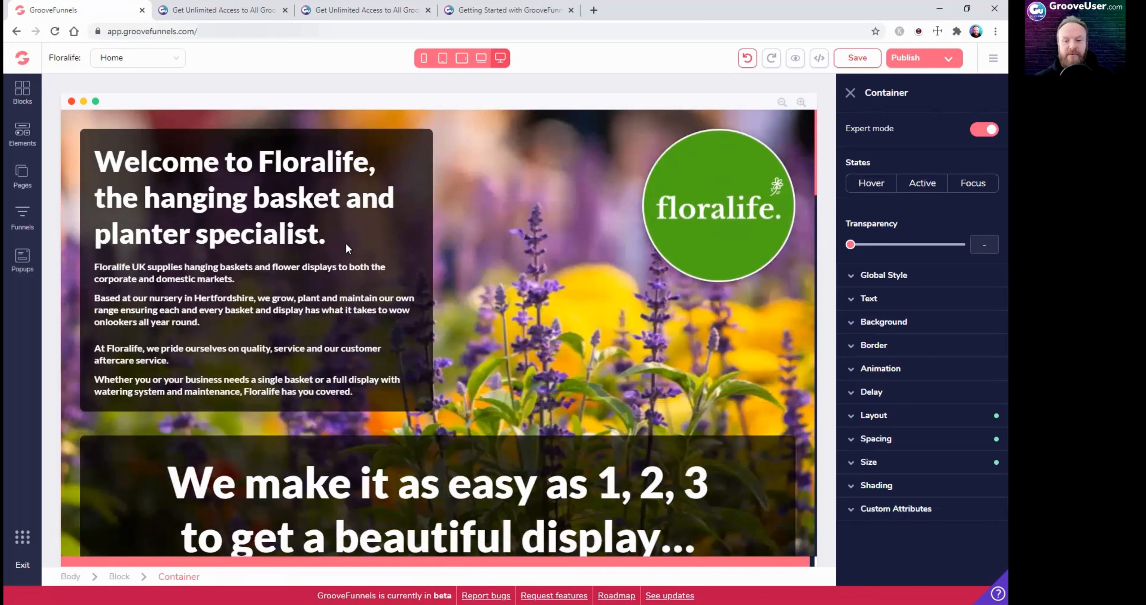
click(723, 253)
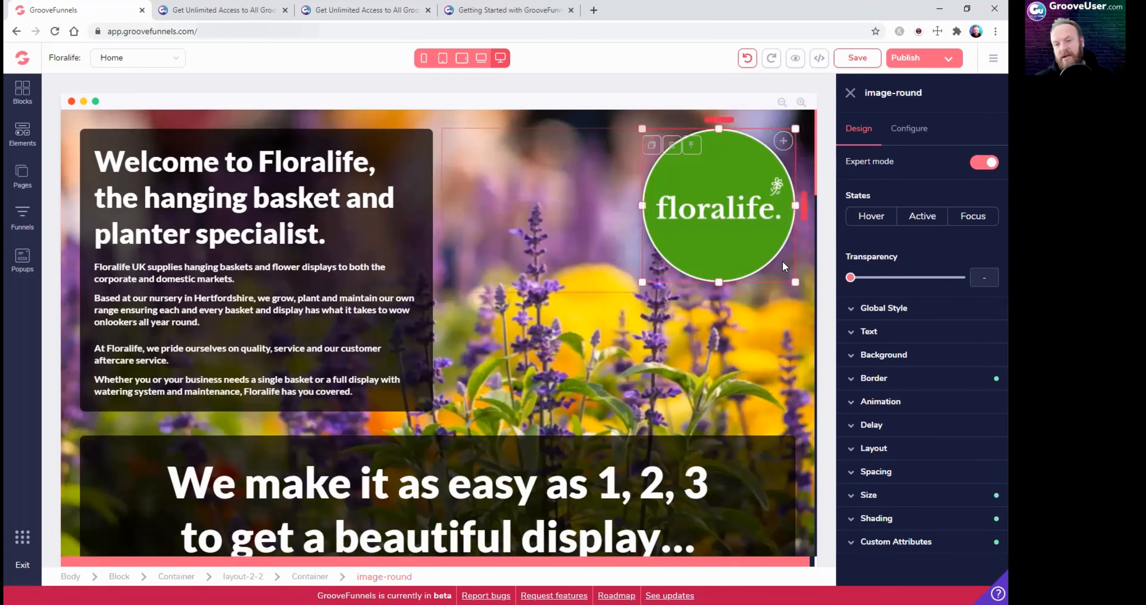
click(901, 520)
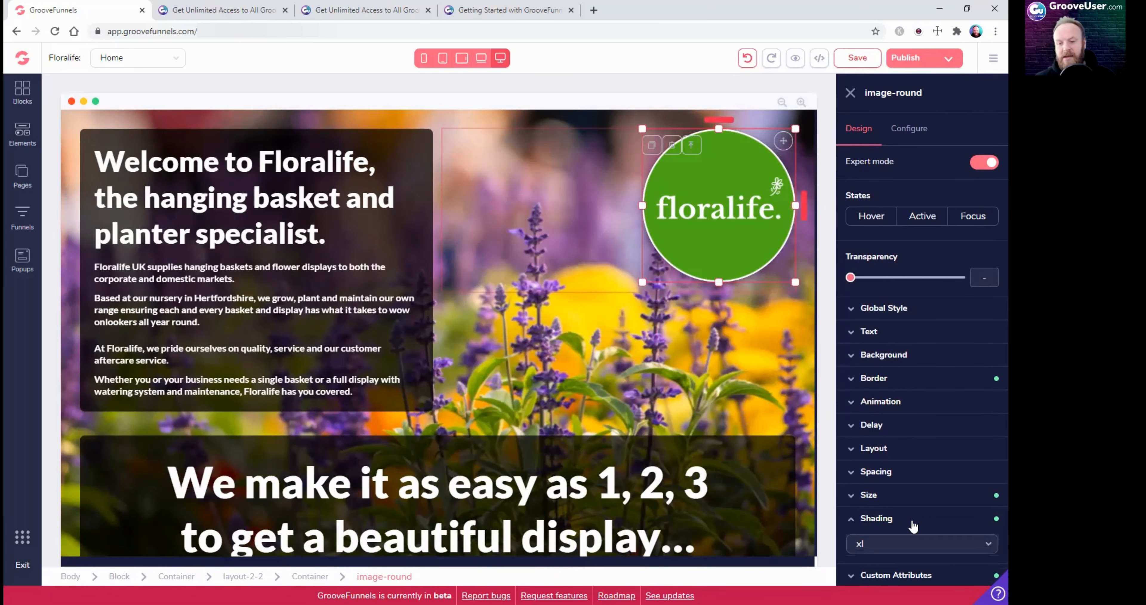
click(903, 549)
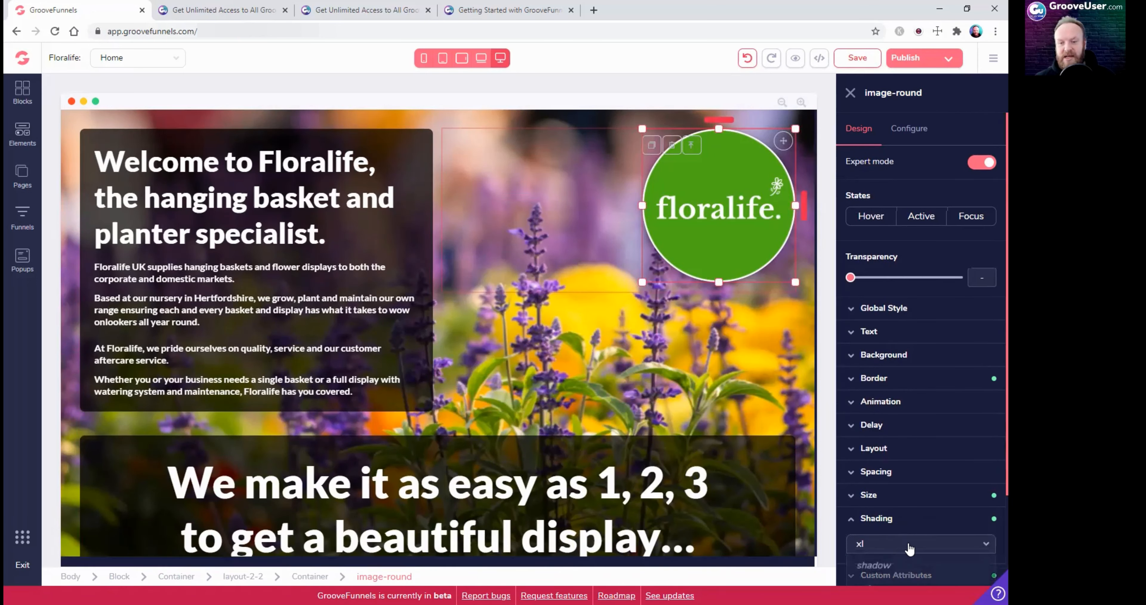
click(874, 565)
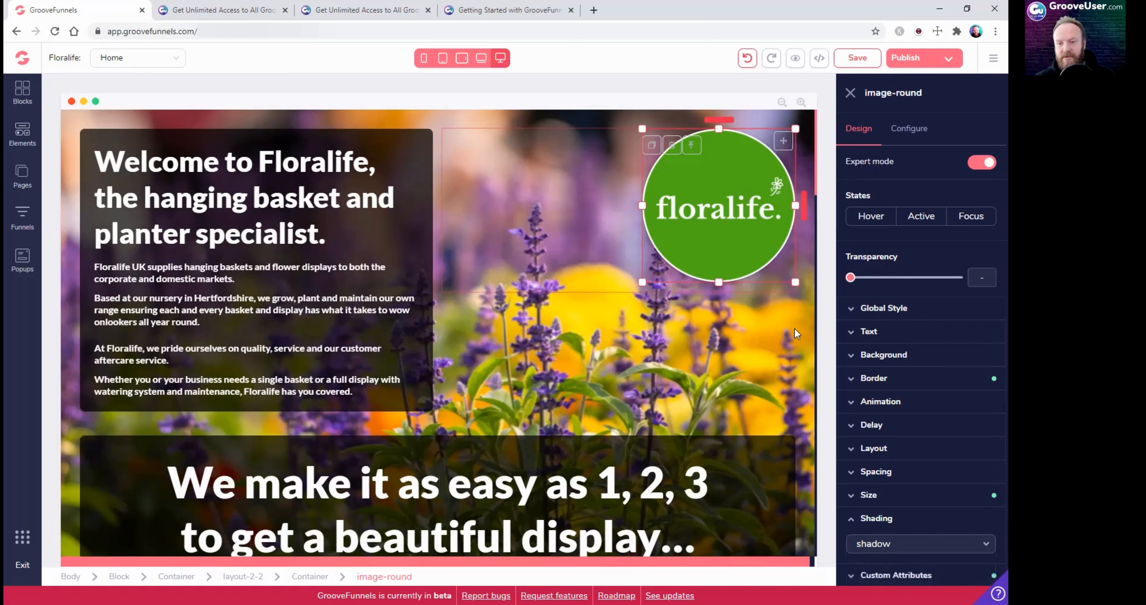
click(885, 540)
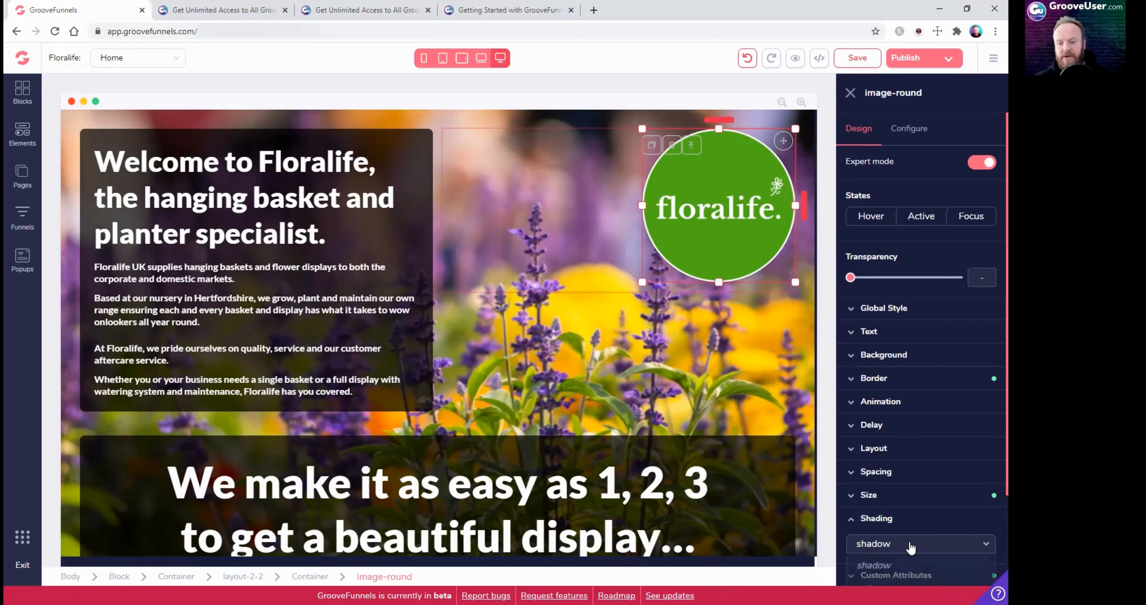
scroll(900, 542, down, 3)
click(888, 518)
Try the default shading on the Automated Watering Systems image and return it to md
scroll(700, 381, down, 10)
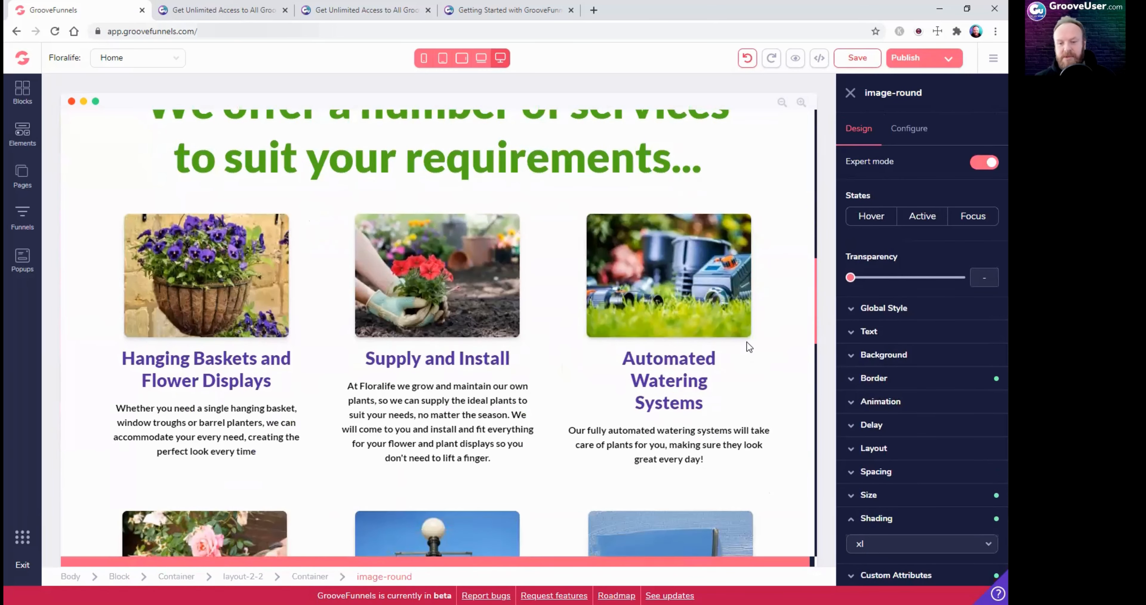
click(734, 329)
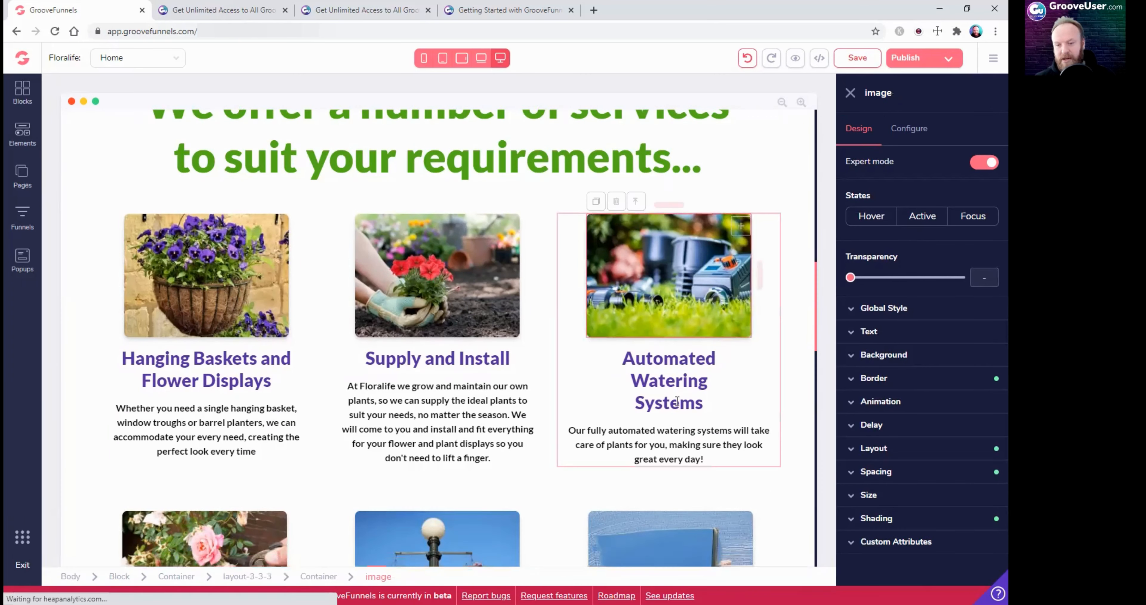
click(883, 519)
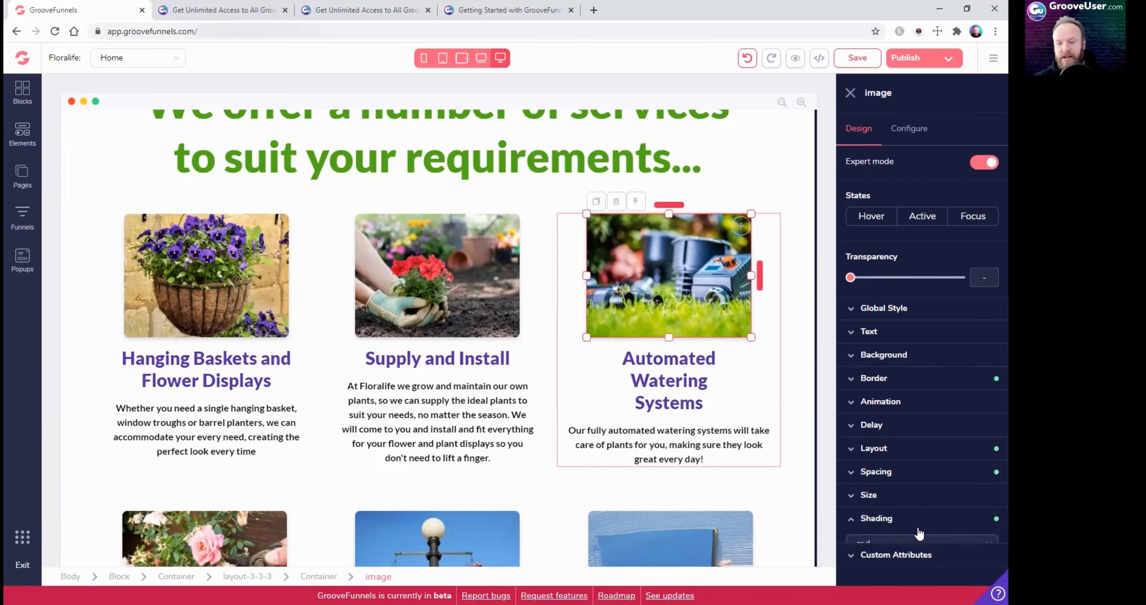
click(886, 543)
scroll(883, 466, down, 3)
click(883, 467)
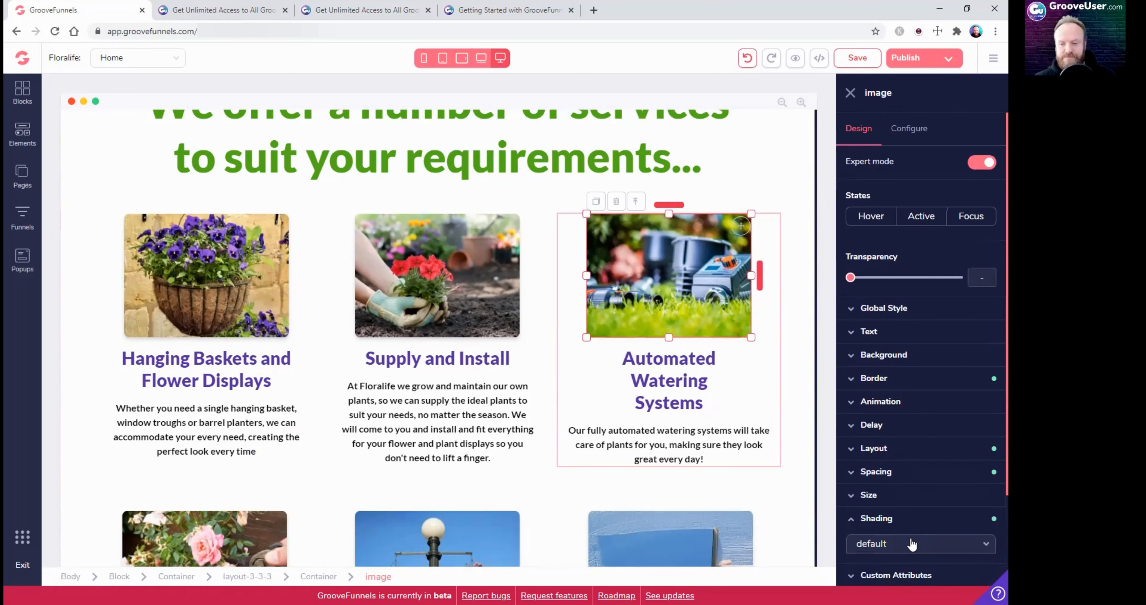
click(885, 542)
scroll(885, 512, down, 3)
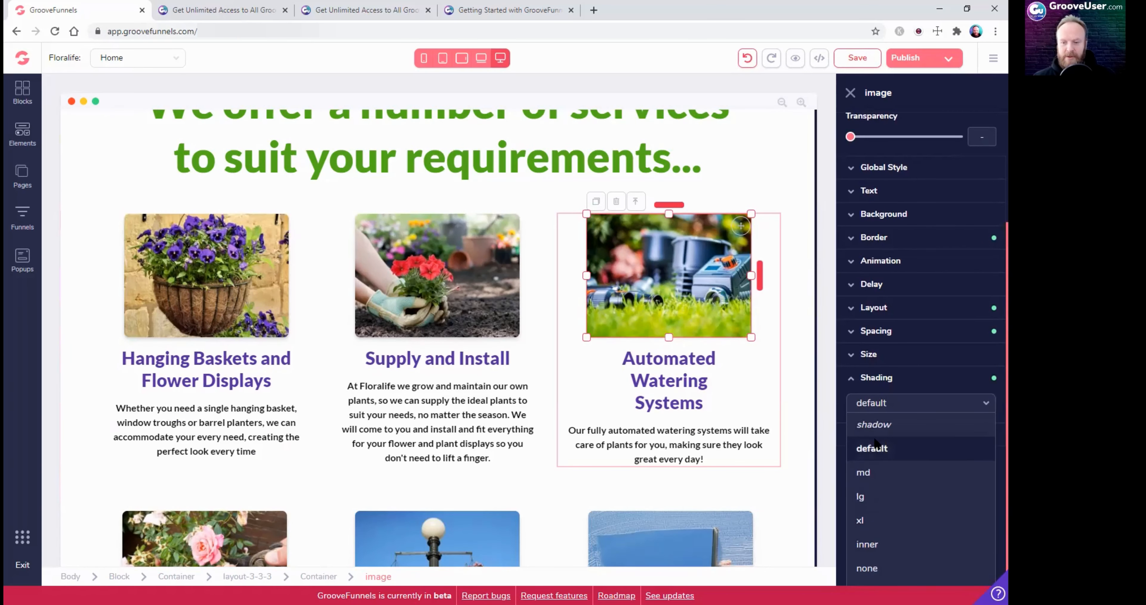
click(869, 473)
Examine the custom attributes of the three-column services layout, including its ID, CLASS and custom CSS fields
click(574, 318)
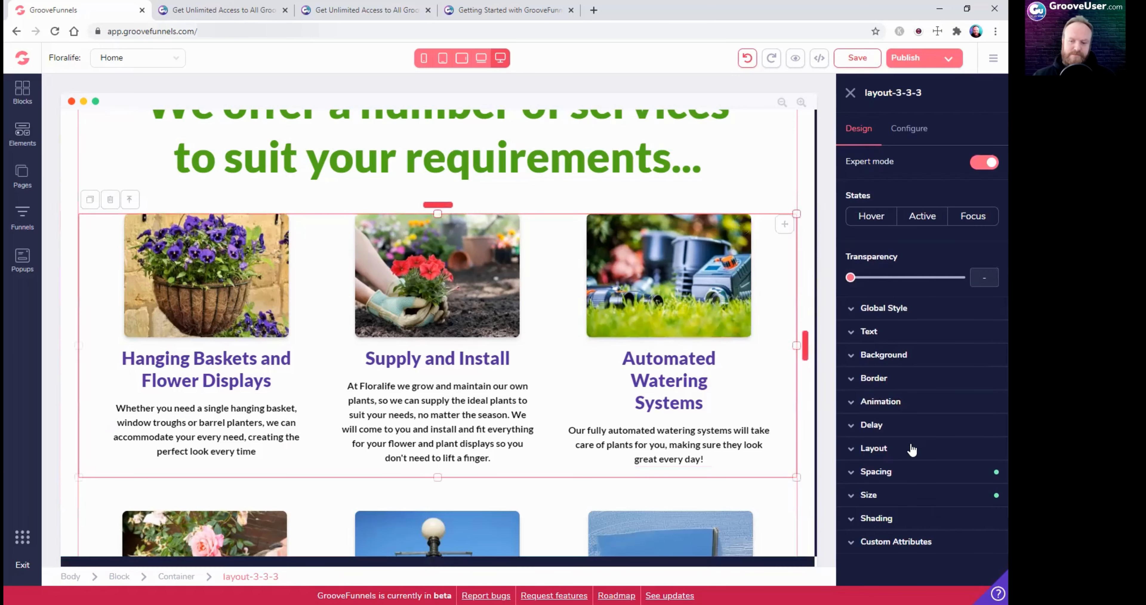
click(855, 546)
scroll(856, 545, down, 2)
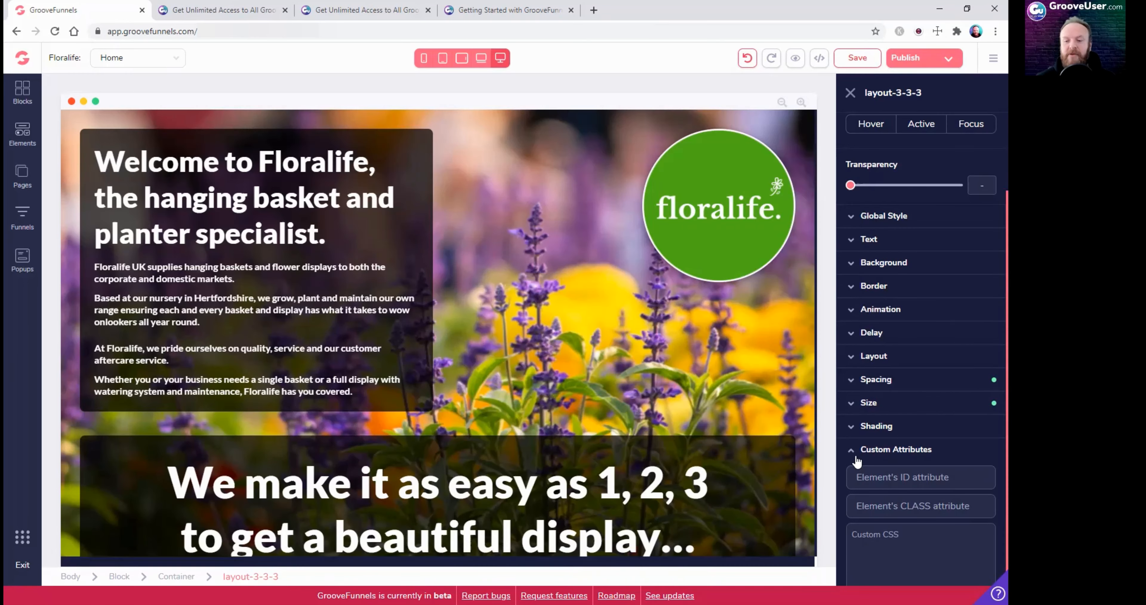
click(853, 451)
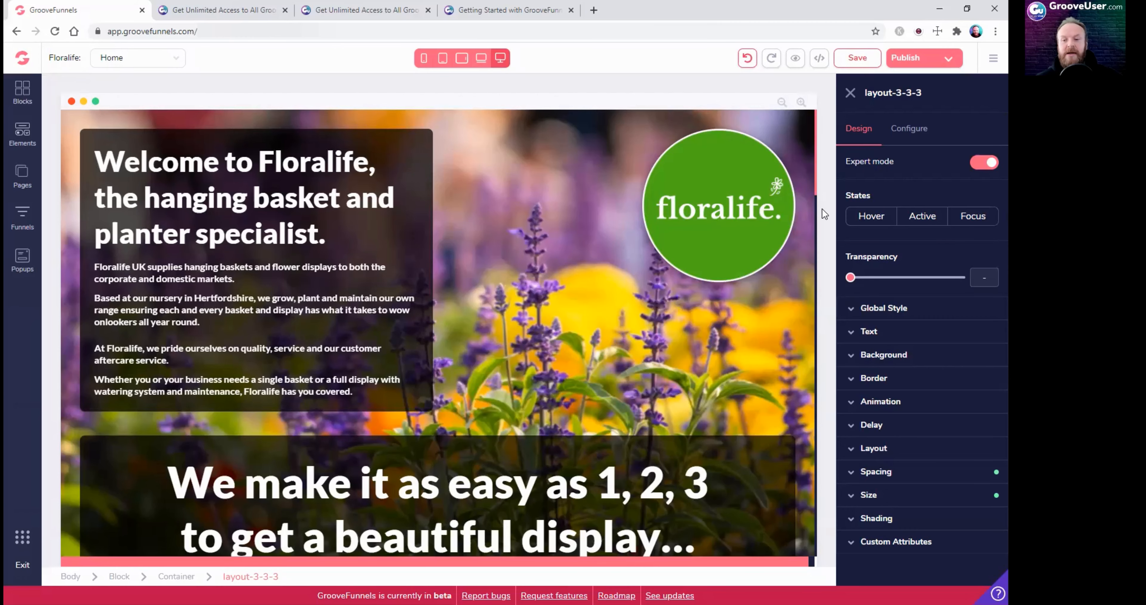
scroll(642, 321, down, 3)
scroll(645, 342, up, 3)
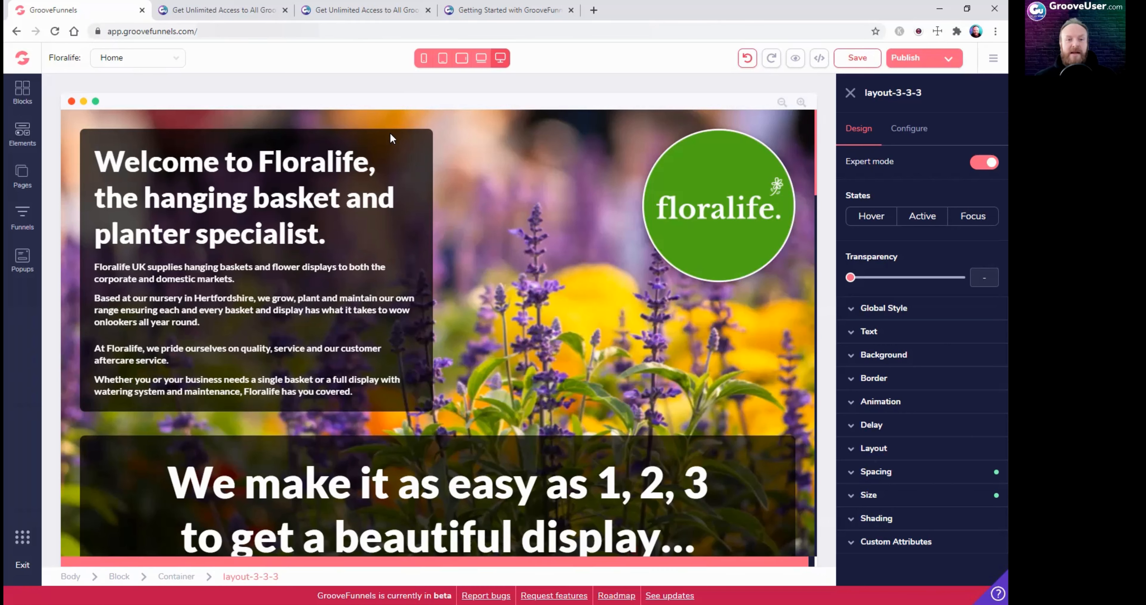
Switch to the GrooveUser site and look through the Getting Started page and the lifetime upgrade page's included products and bonuses
key(ctrl+4)
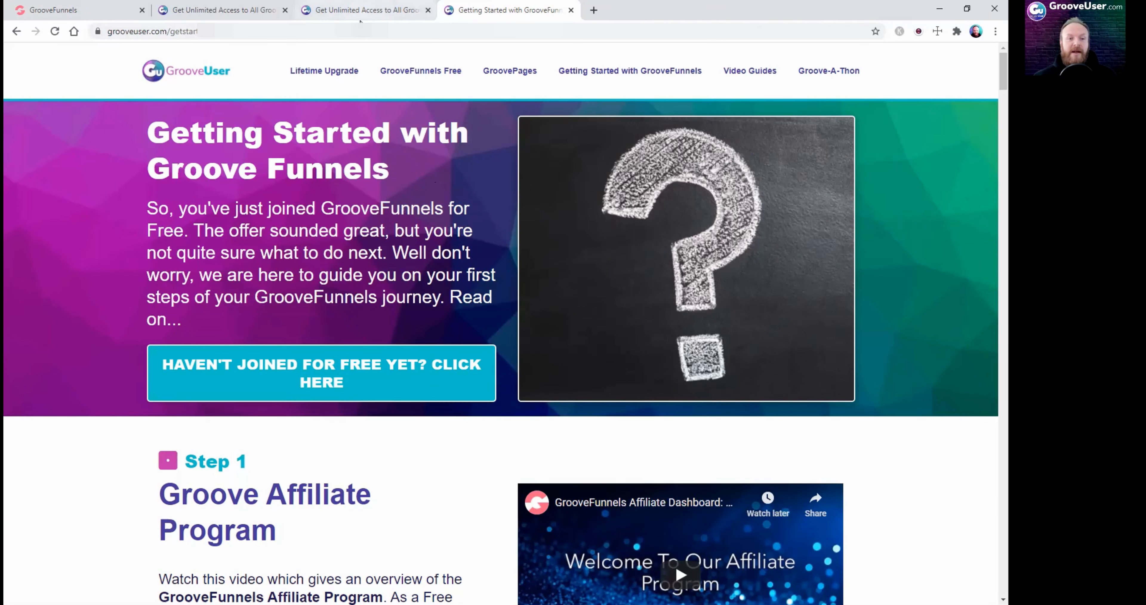
click(361, 17)
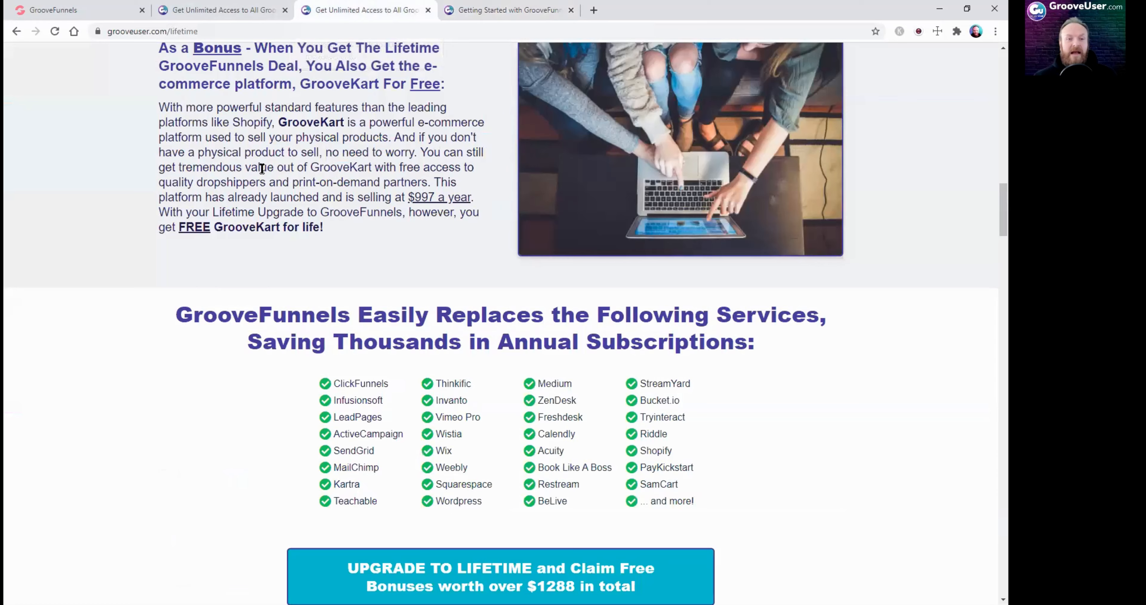
click(222, 17)
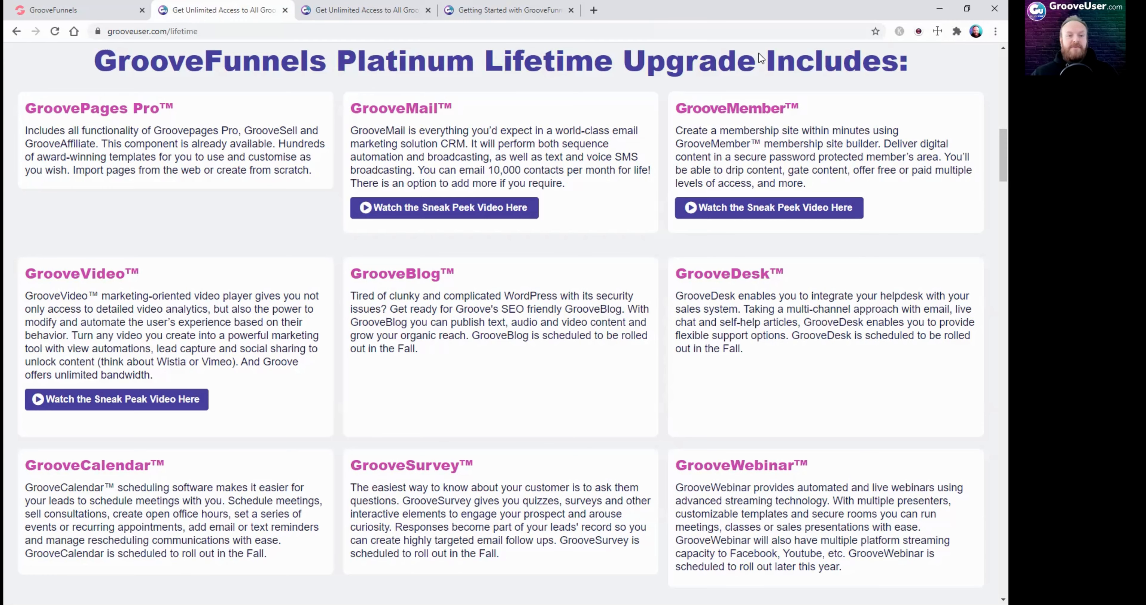
click(361, 10)
scroll(452, 345, down, 5)
scroll(470, 367, down, 3)
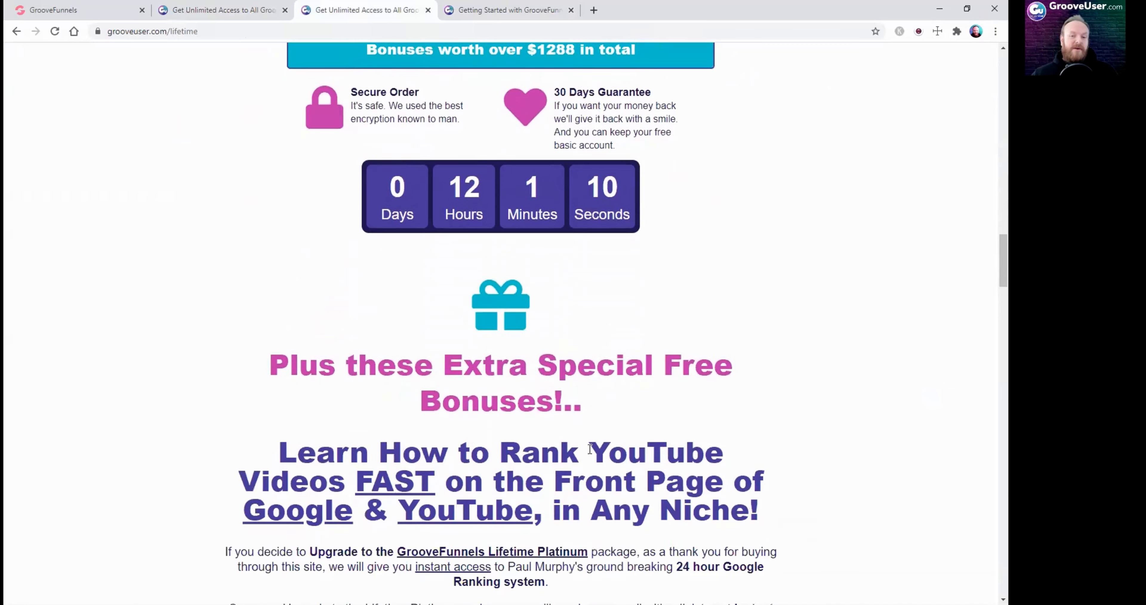
scroll(642, 470, up, 15)
scroll(642, 470, up, 15)
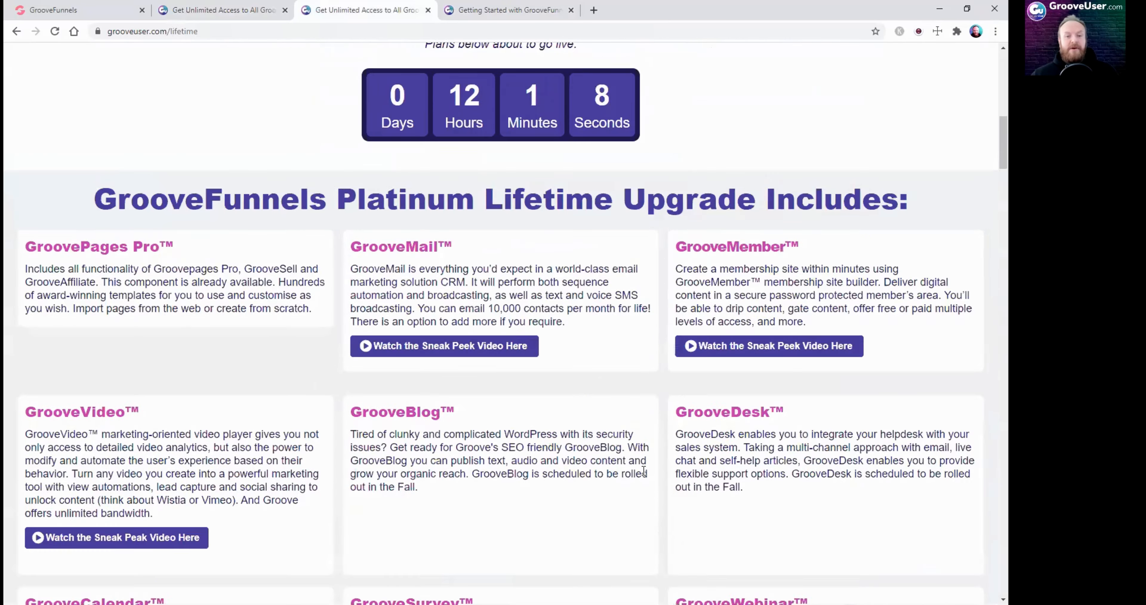